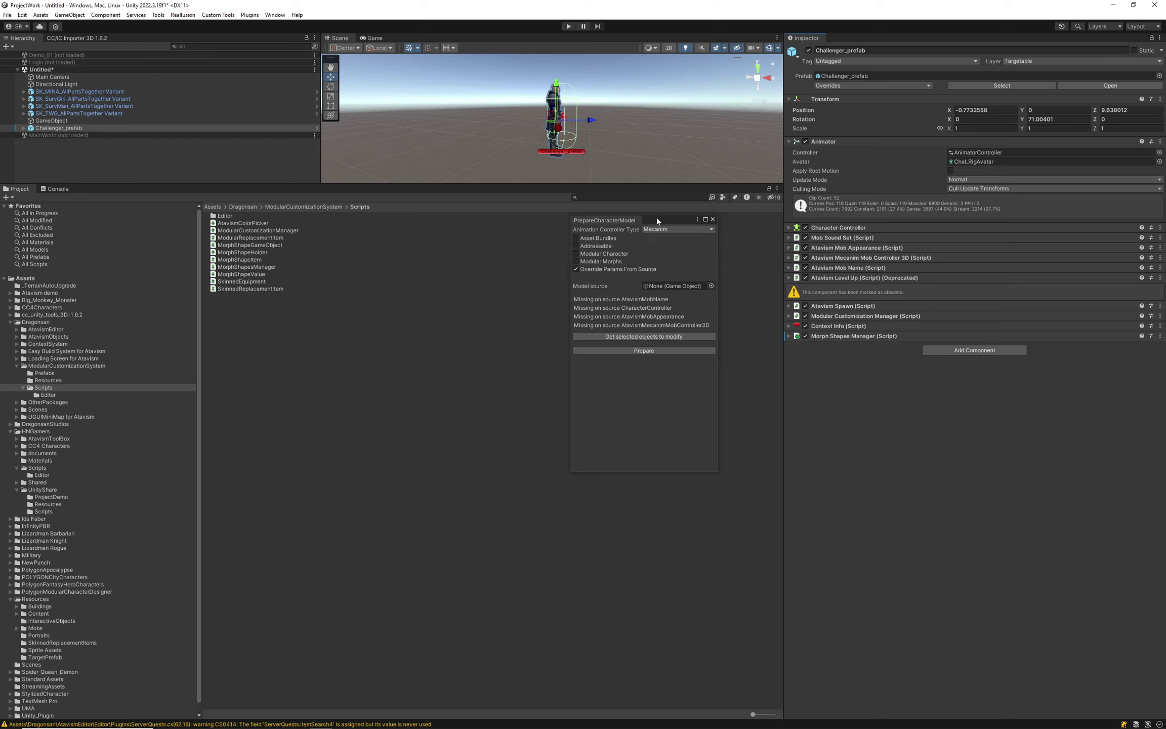
- Enable the Modular Character and Modular Morphs options in the PrepareCharacterModel window
{"action": "left_click_drag", "start_coordinate": [657, 218], "coordinate": [559, 238]}
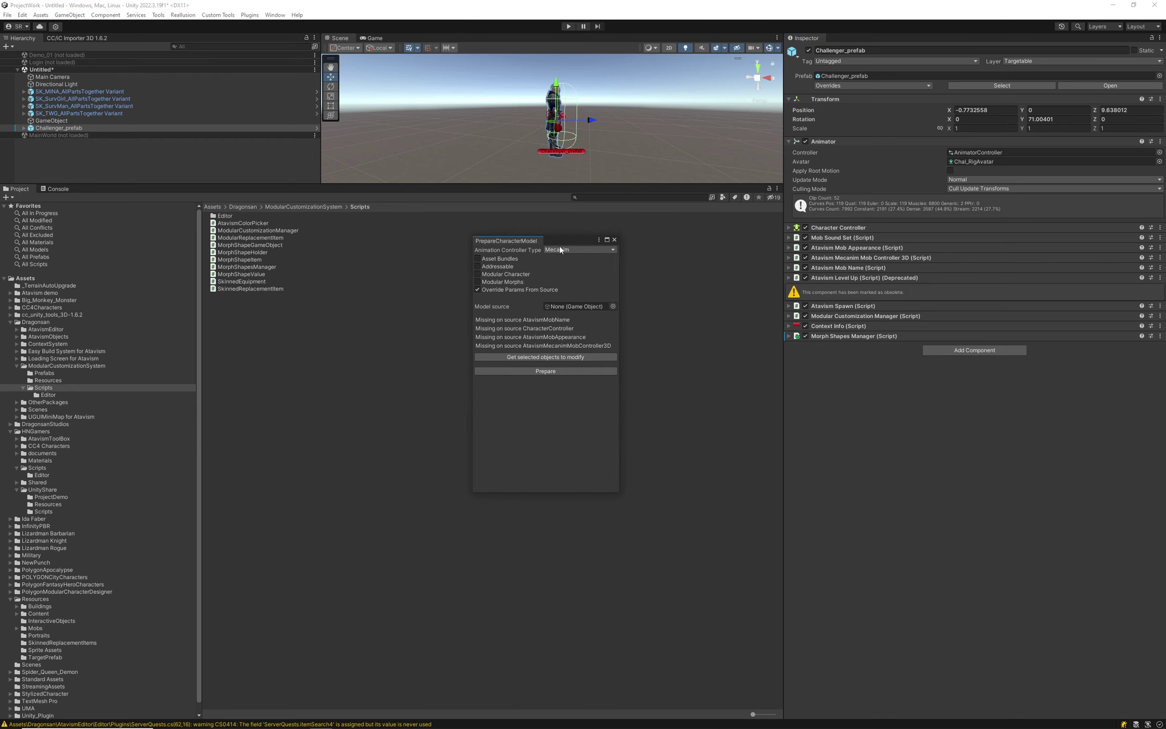
{"action": "left_click", "coordinate": [478, 274]}
{"action": "left_click", "coordinate": [477, 282]}
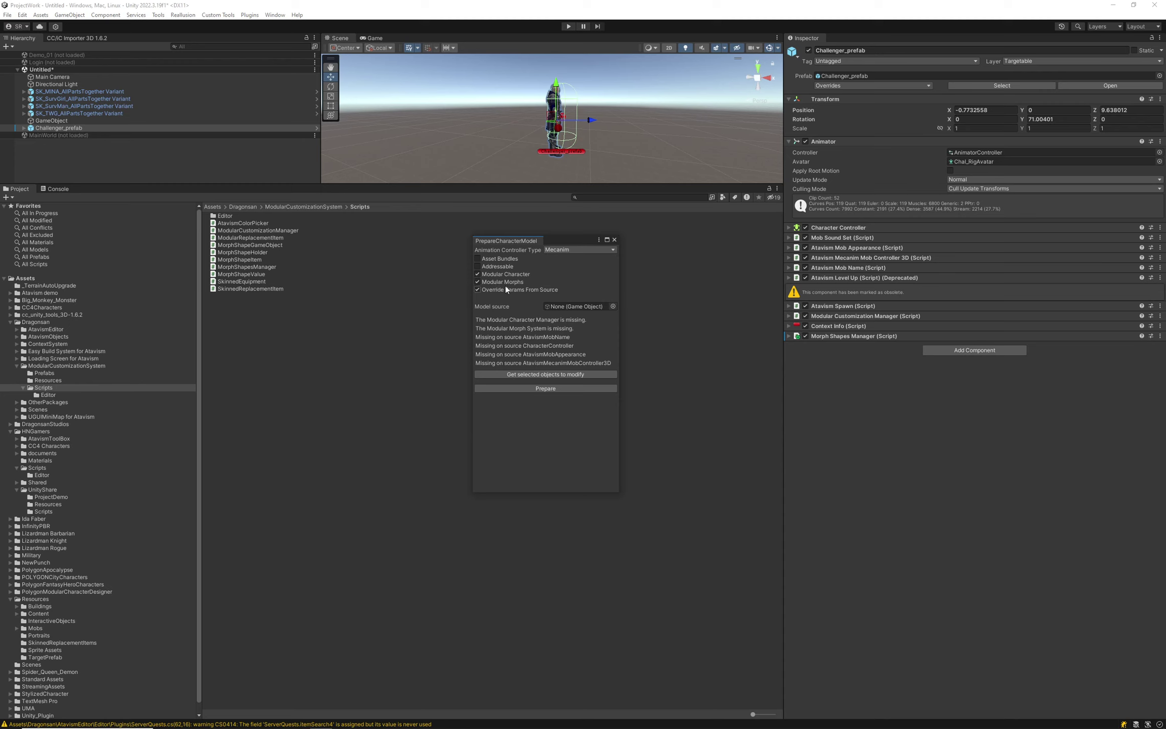
{"action": "left_click_drag", "start_coordinate": [553, 240], "coordinate": [438, 235]}
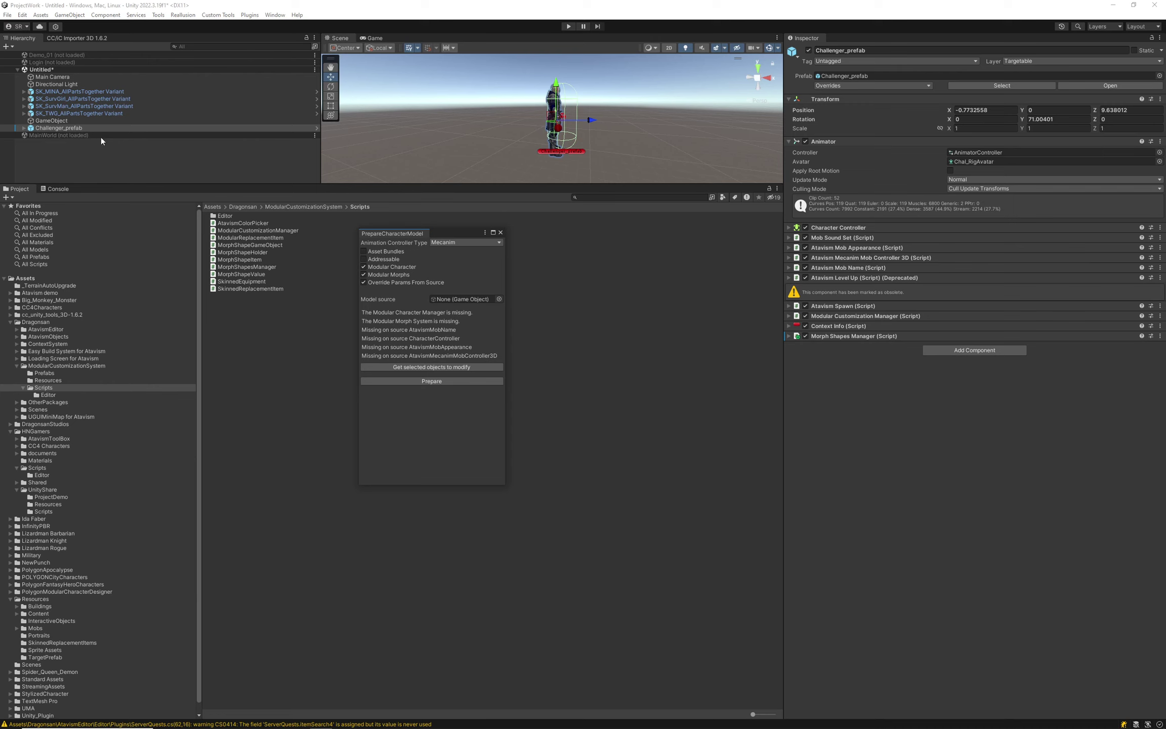
- Load SK_MINA_AllPartsTogether Variant as the object to modify and prepare it as a character model
{"action": "left_click", "coordinate": [80, 92]}
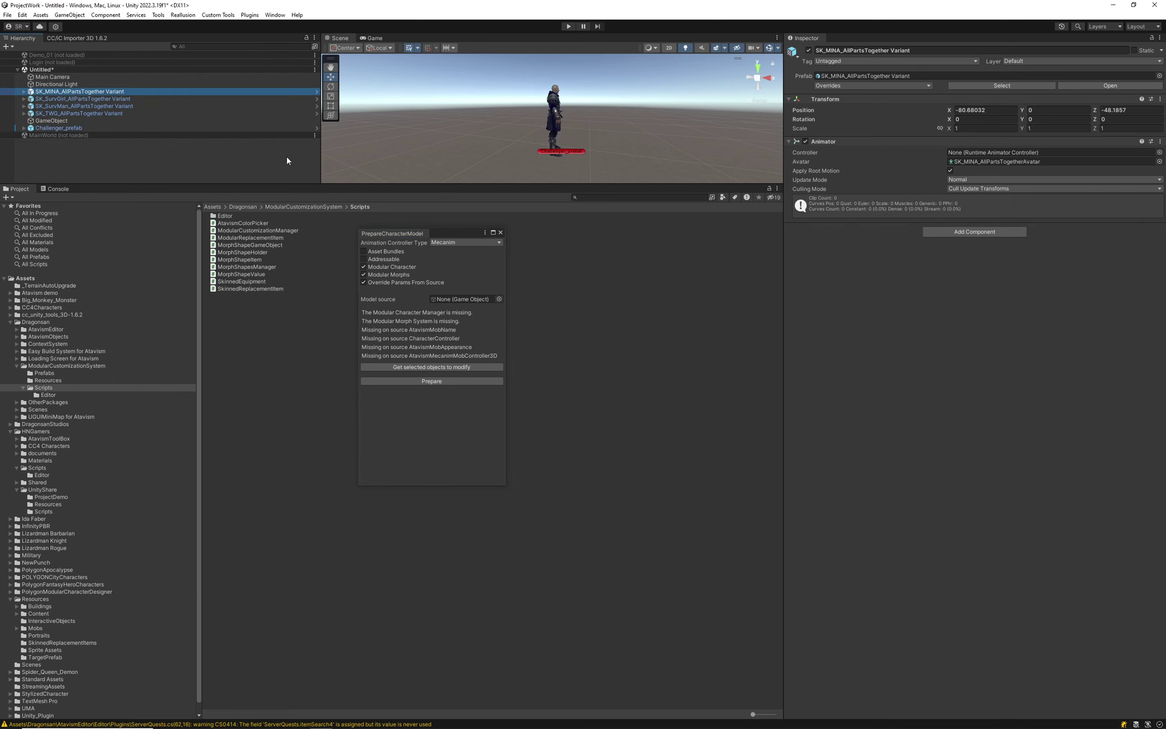
{"action": "double_click", "coordinate": [127, 92]}
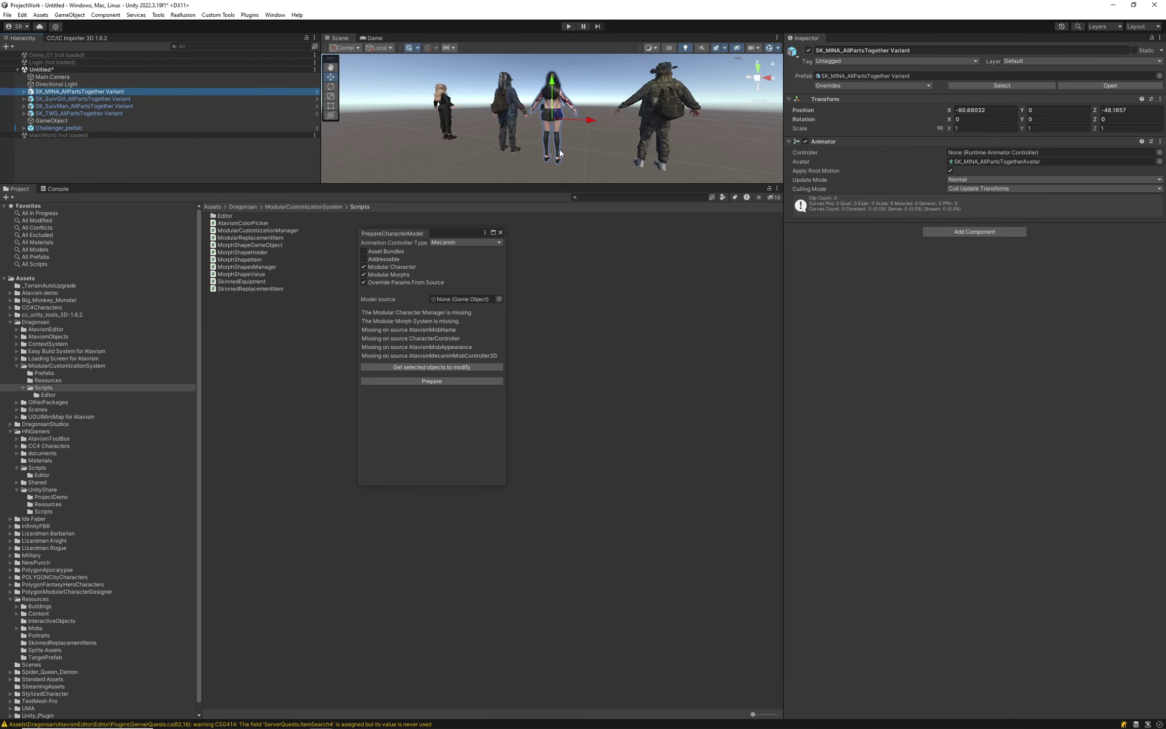
{"action": "left_click_drag", "start_coordinate": [445, 235], "coordinate": [557, 243]}
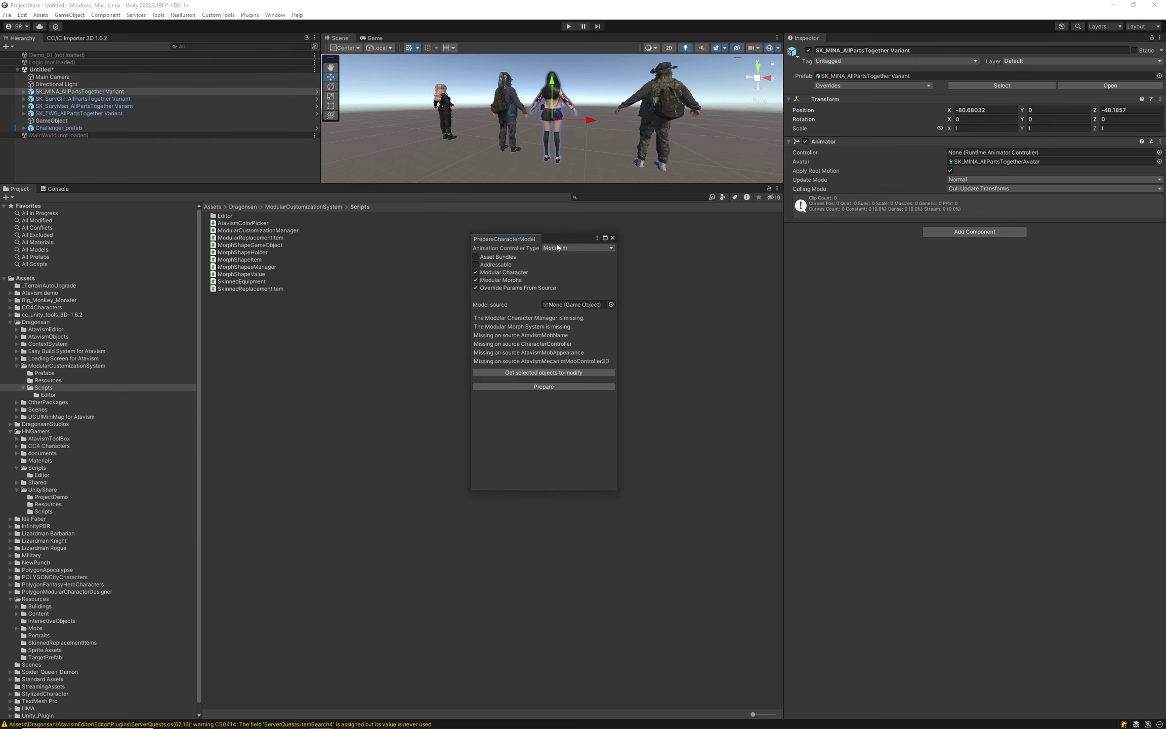
{"action": "left_click", "coordinate": [557, 372]}
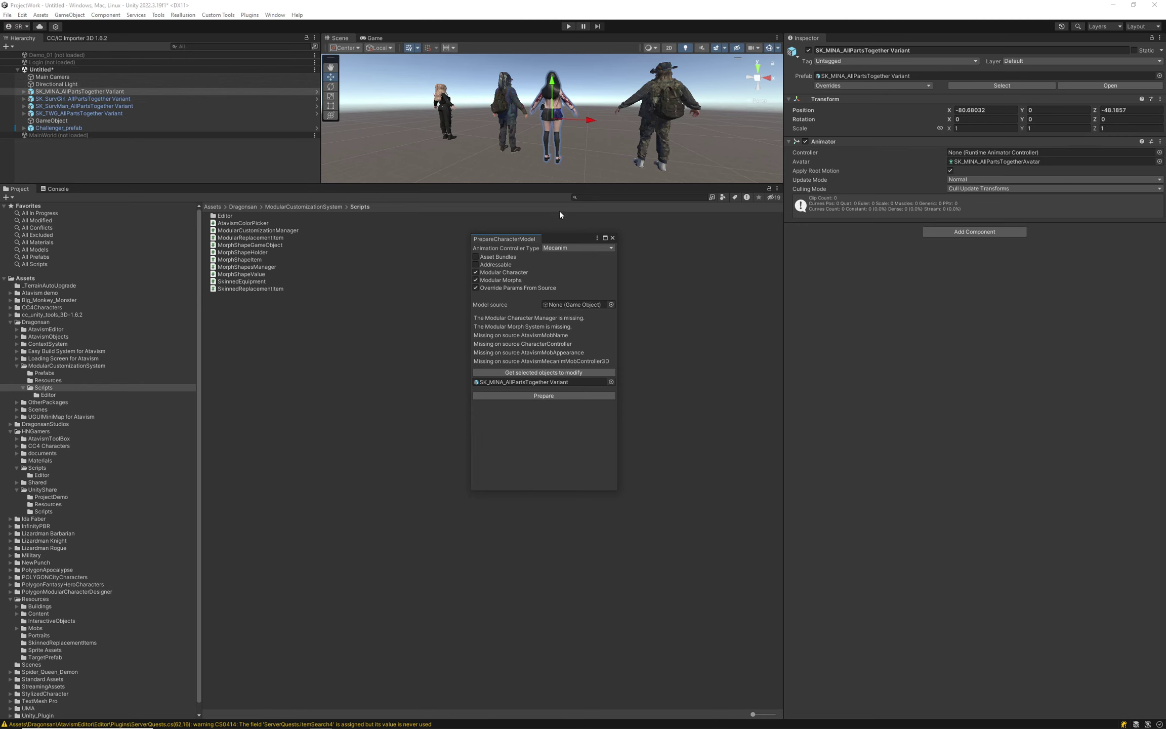
{"action": "left_click_drag", "start_coordinate": [549, 187], "coordinate": [549, 420]}
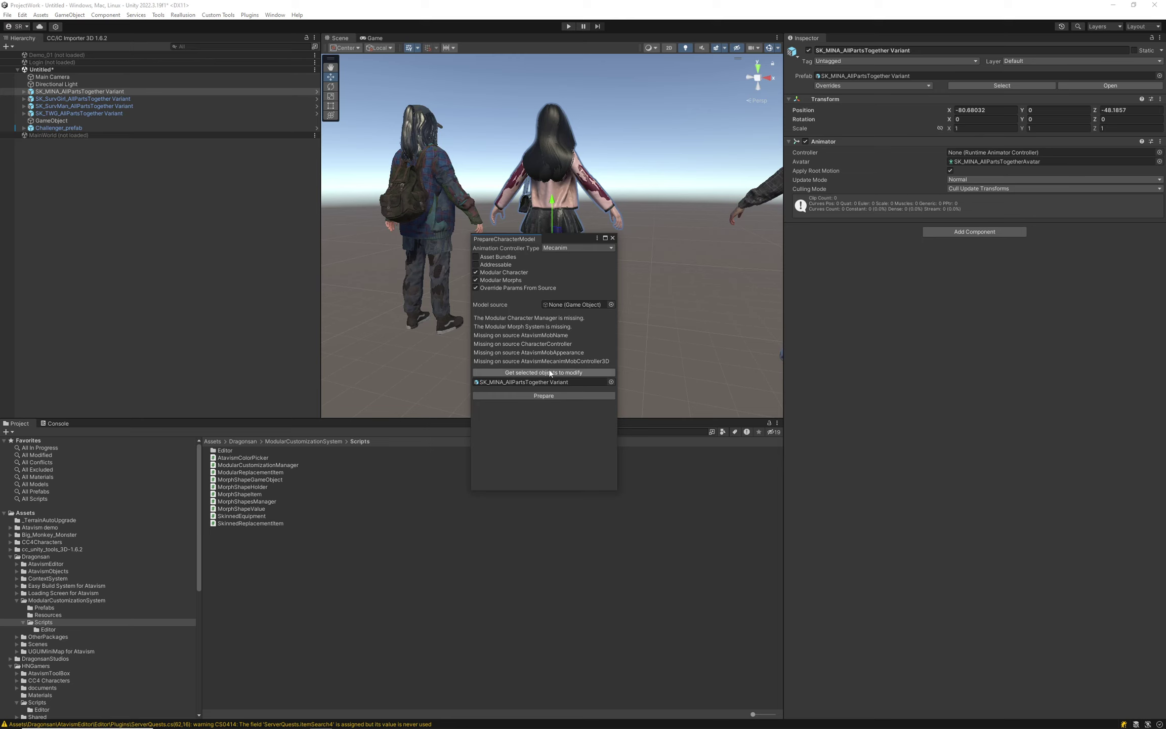
{"action": "left_click", "coordinate": [539, 396]}
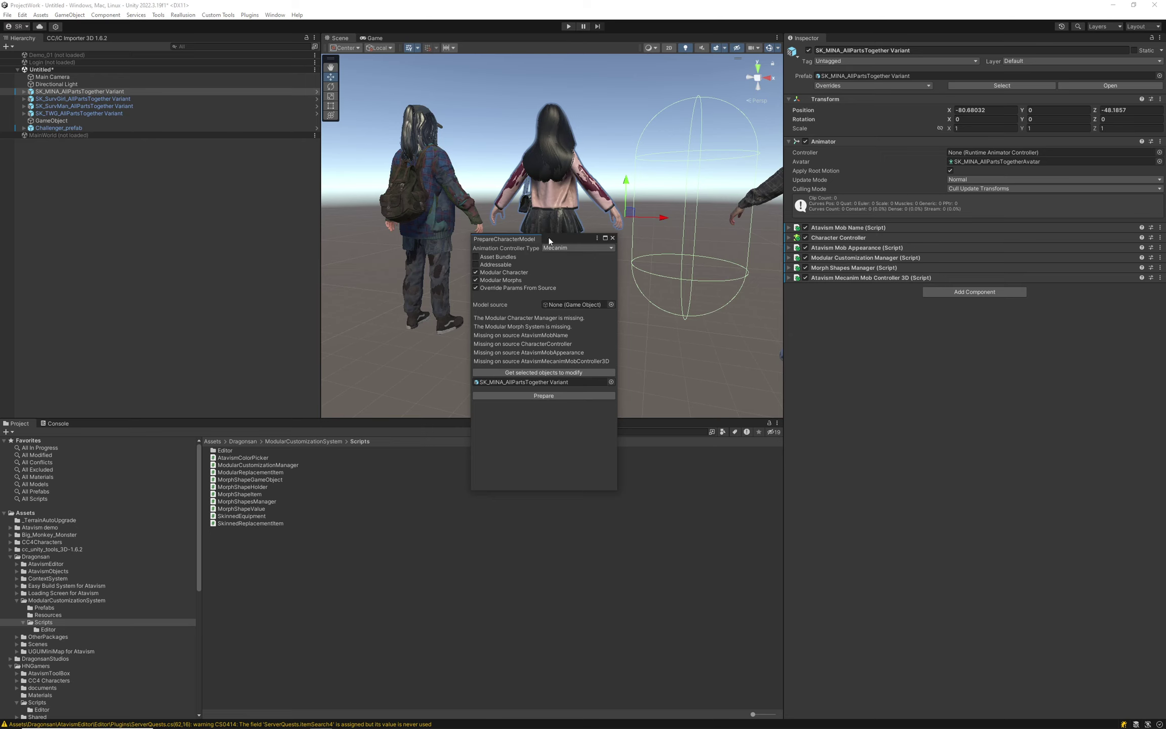
- Set the Character Controller's center X and Z to 0 on the SK_MINA character
{"action": "left_click_drag", "start_coordinate": [543, 244], "coordinate": [400, 448]}
{"action": "right_click_drag", "start_coordinate": [650, 305], "coordinate": [366, 304]}
{"action": "right_click_drag", "start_coordinate": [570, 309], "coordinate": [532, 423]}
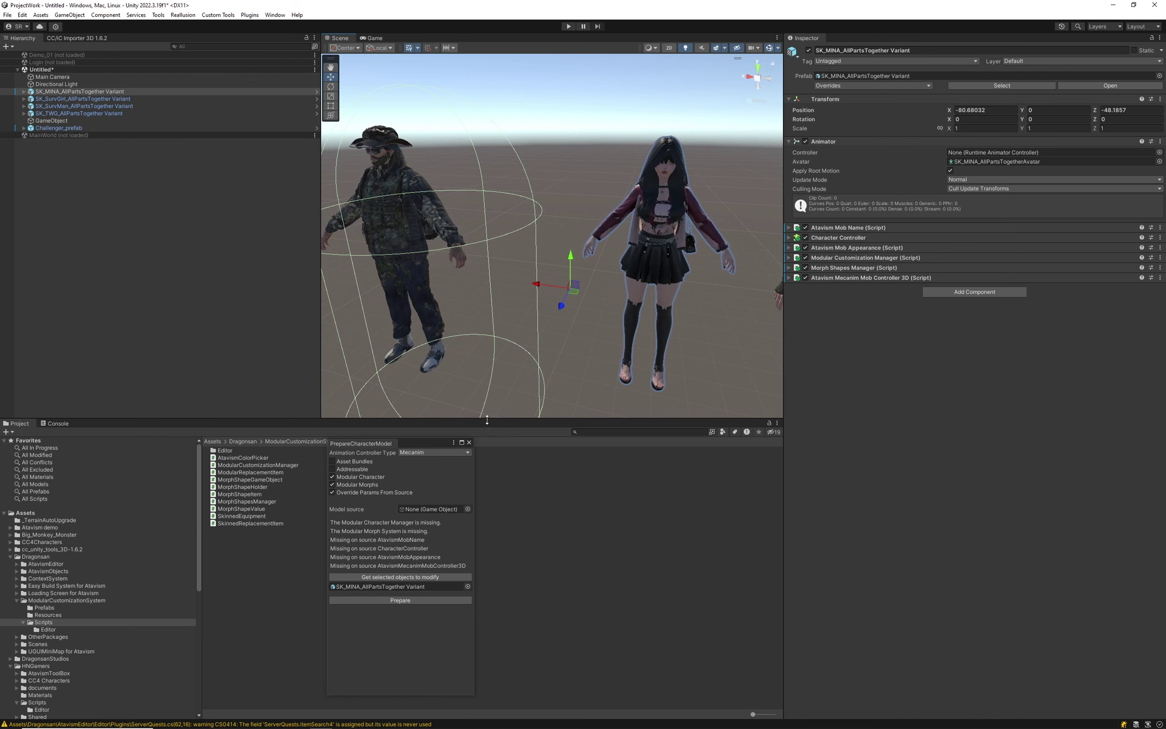
{"action": "left_click_drag", "start_coordinate": [500, 420], "coordinate": [499, 514]}
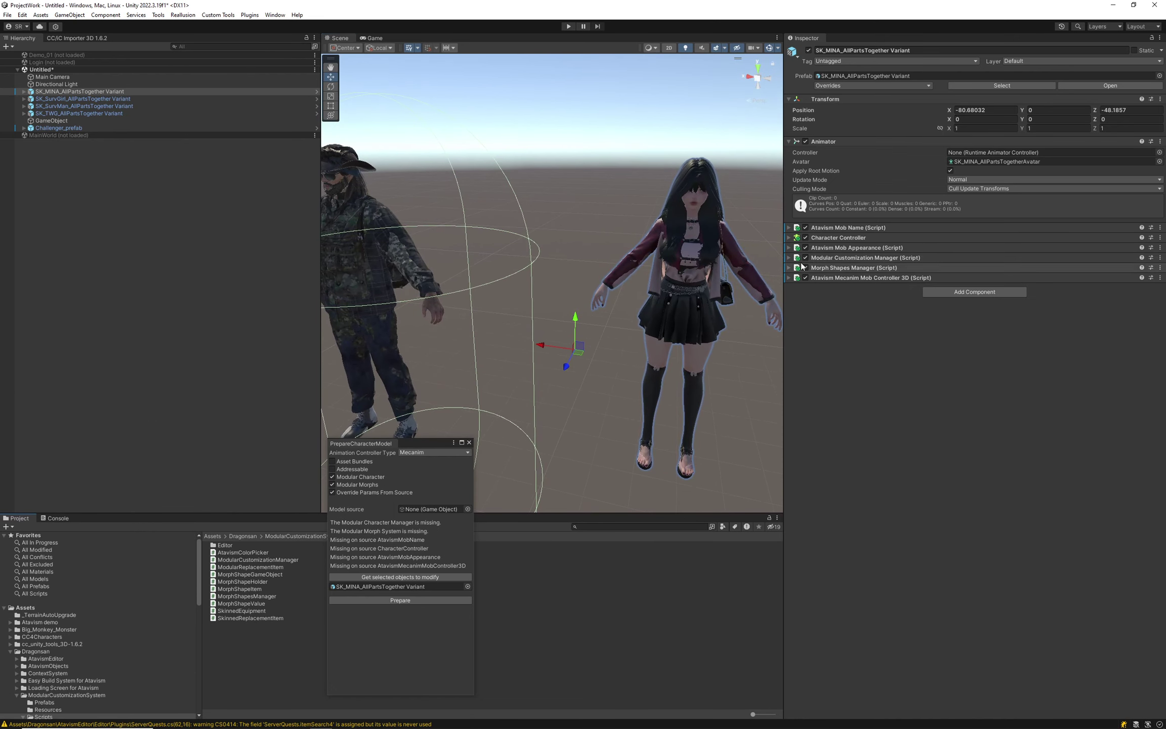
{"action": "left_click", "coordinate": [789, 237]}
{"action": "left_click", "coordinate": [993, 285]}
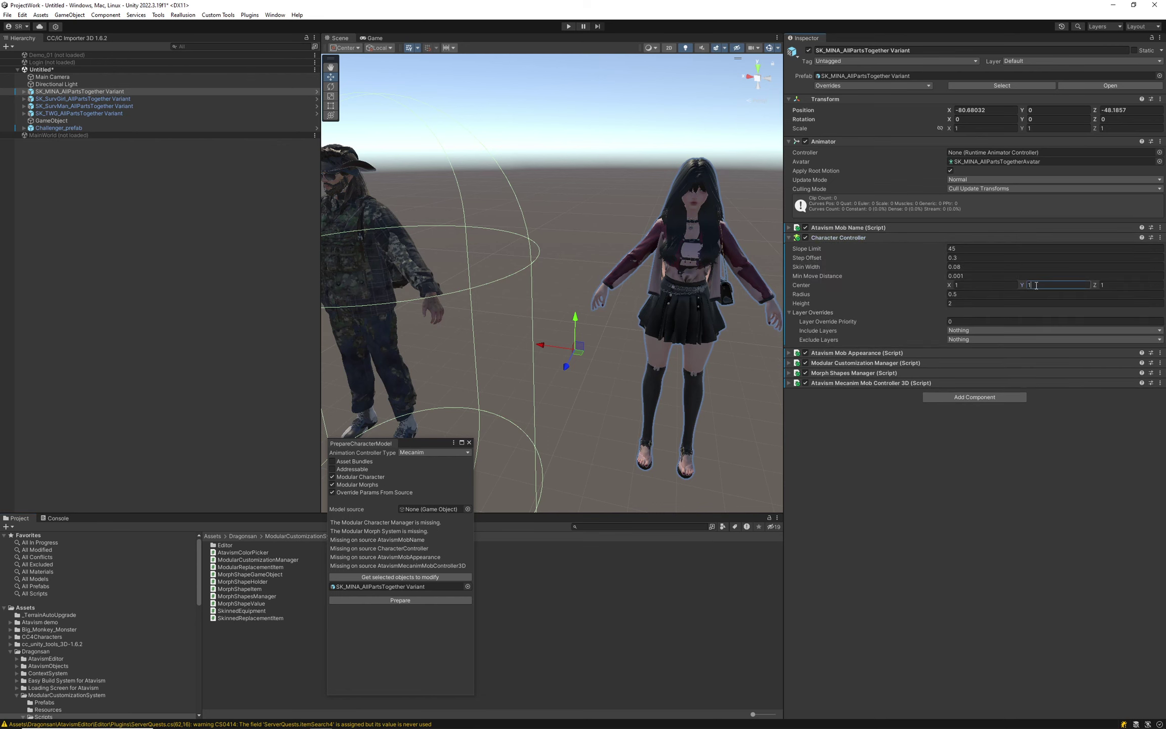
{"action": "type", "text": "0"}
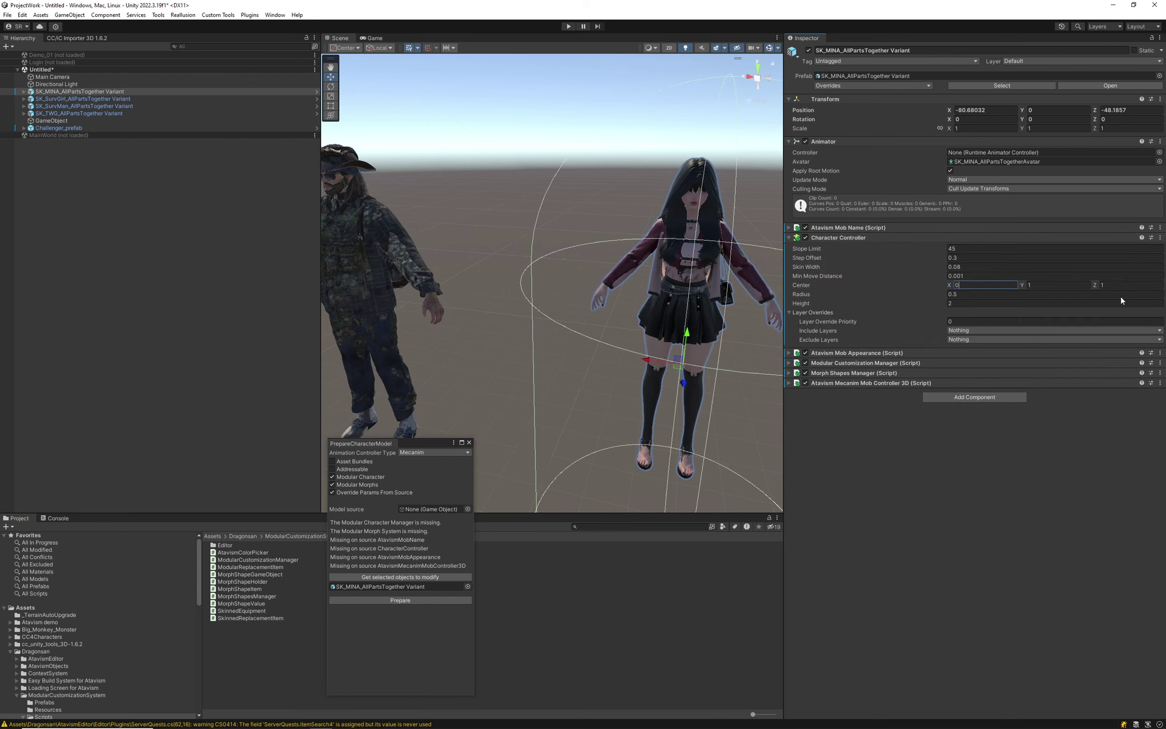
{"action": "key", "text": "Tab"}
{"action": "key", "text": "Tab"}
{"action": "type", "text": "0"}
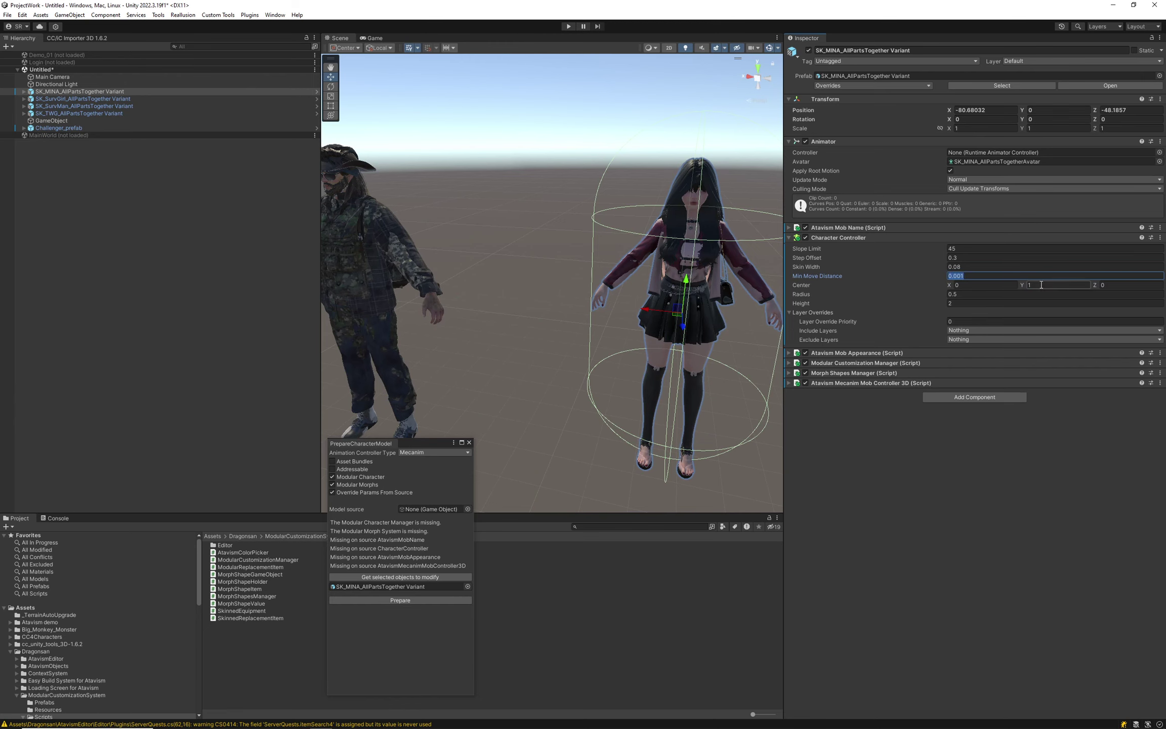
- Set the Character Controller's center Y to 0.9 and its height to 1.8
{"action": "right_click_drag", "start_coordinate": [642, 188], "coordinate": [598, 379]}
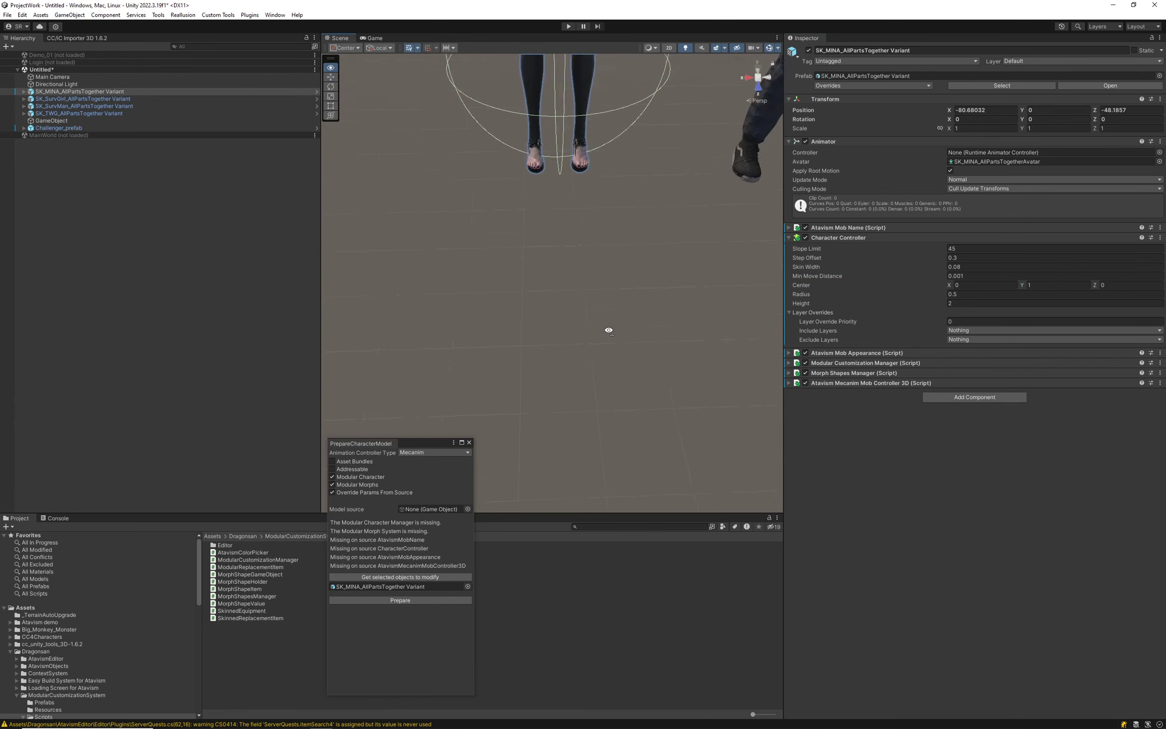
{"action": "key", "text": "f"}
{"action": "left_click", "coordinate": [1053, 285]}
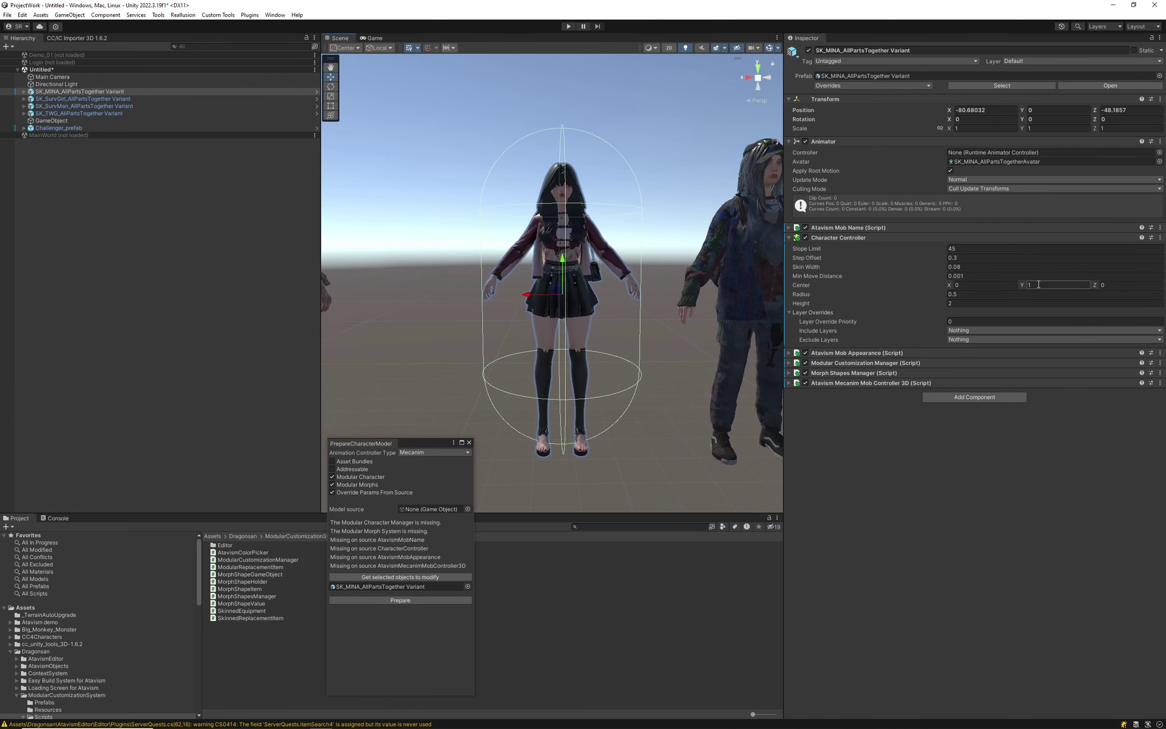
{"action": "type", "text": ".9"}
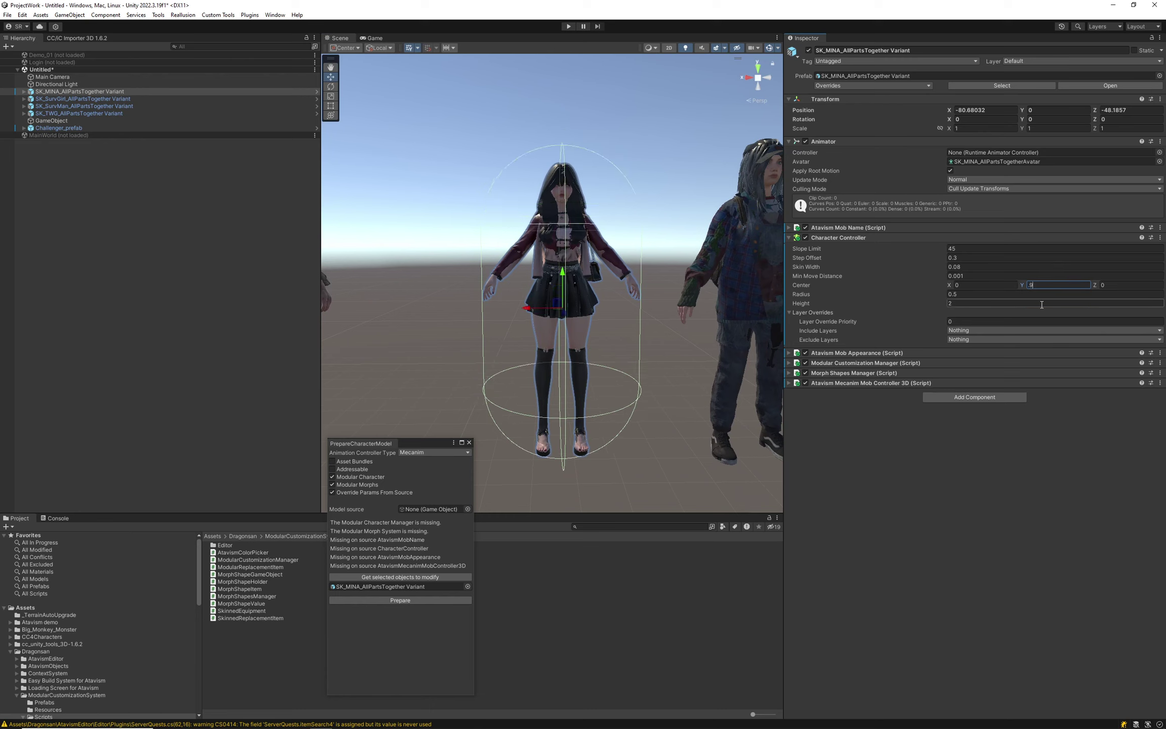
{"action": "left_click", "coordinate": [956, 302]}
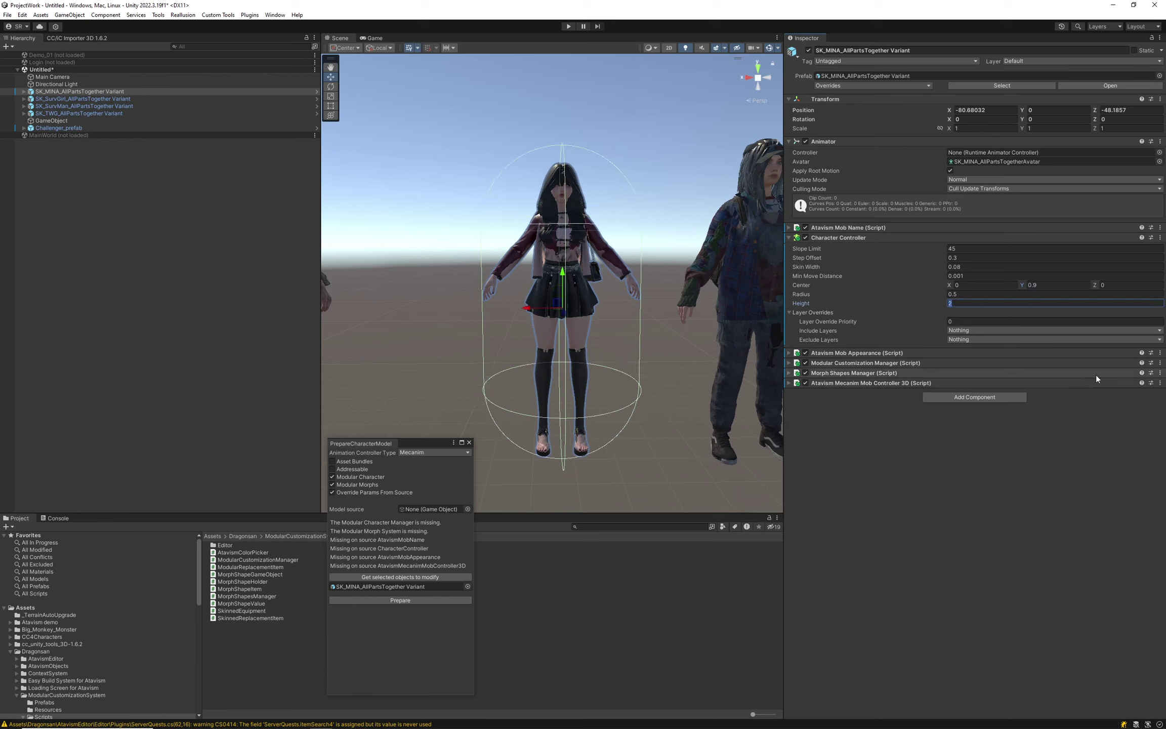
{"action": "type", "text": "1.8"}
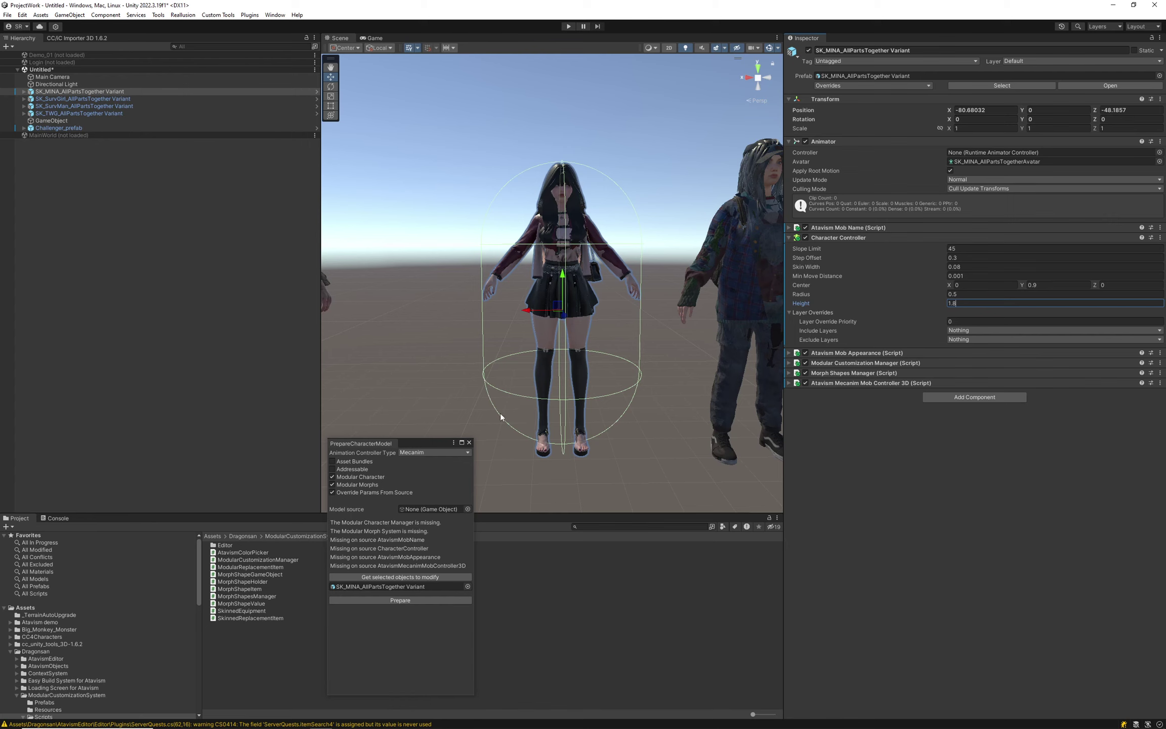
- Narrow the Character Controller capsule by trying a radius of 0.35 and settling on 0.3
{"action": "right_click_drag", "start_coordinate": [542, 261], "coordinate": [541, 287]}
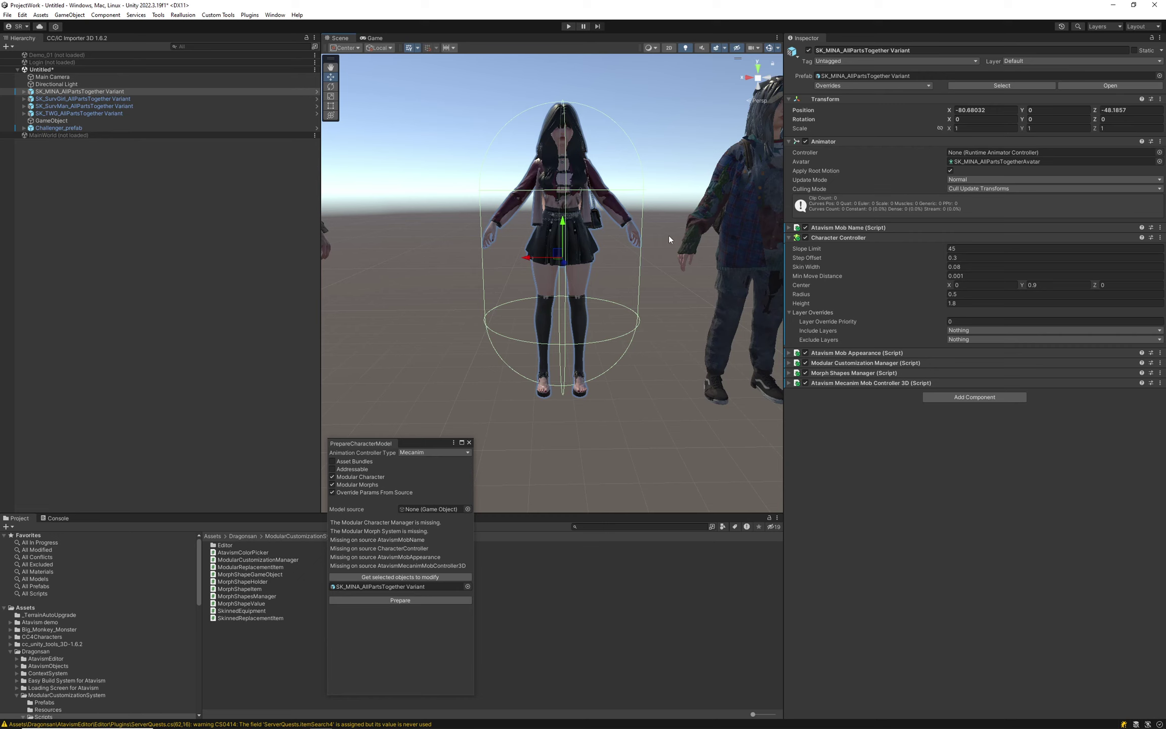
{"action": "left_click", "coordinate": [980, 295]}
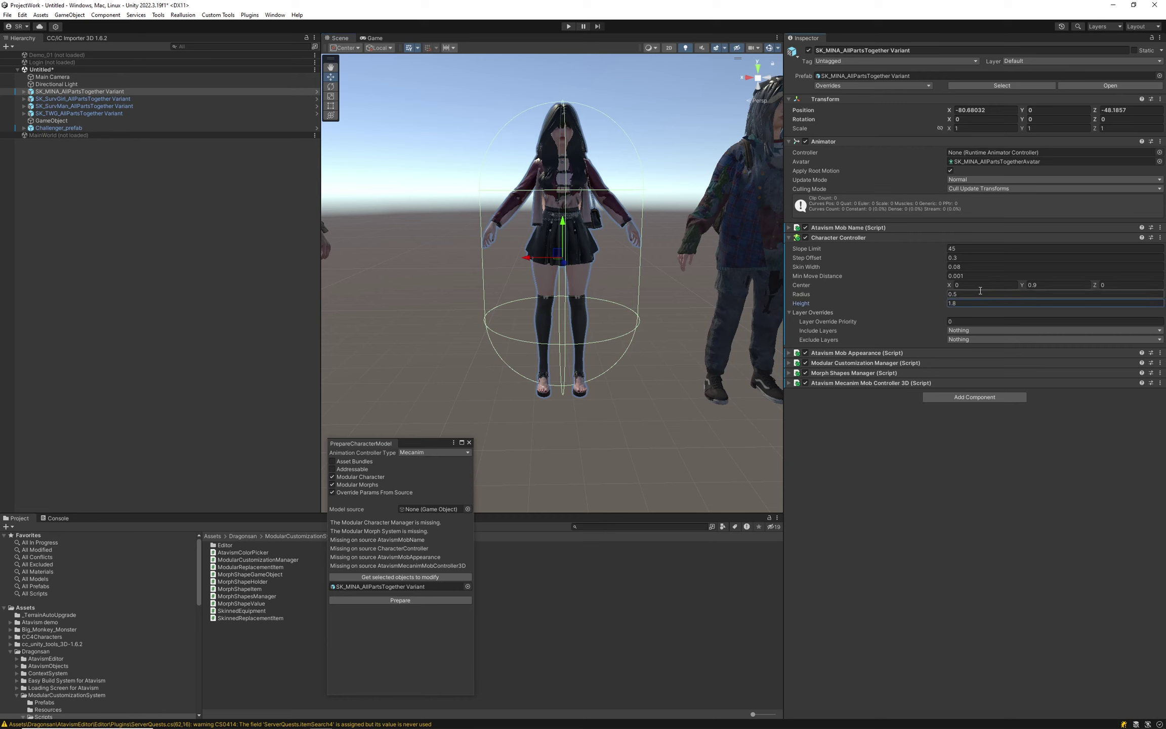
{"action": "key", "text": "ctrl+a"}
{"action": "type", "text": "0.35"}
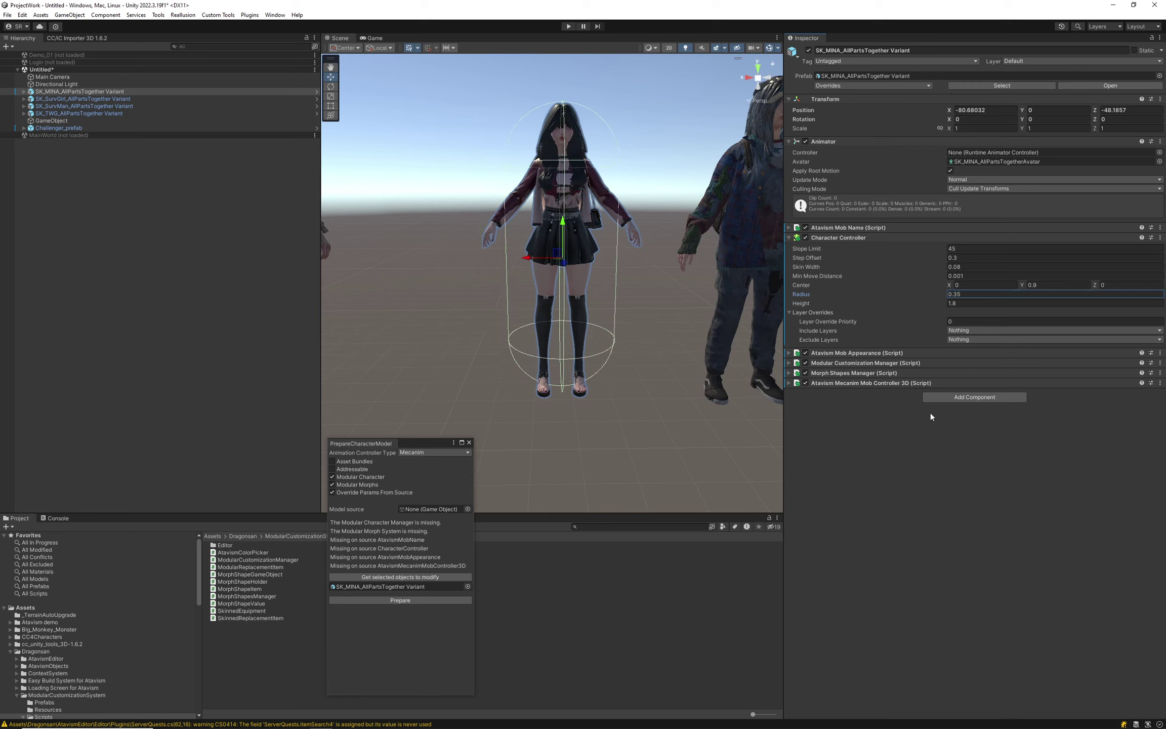
{"action": "left_click", "coordinate": [981, 294]}
{"action": "type", "text": ".3"}
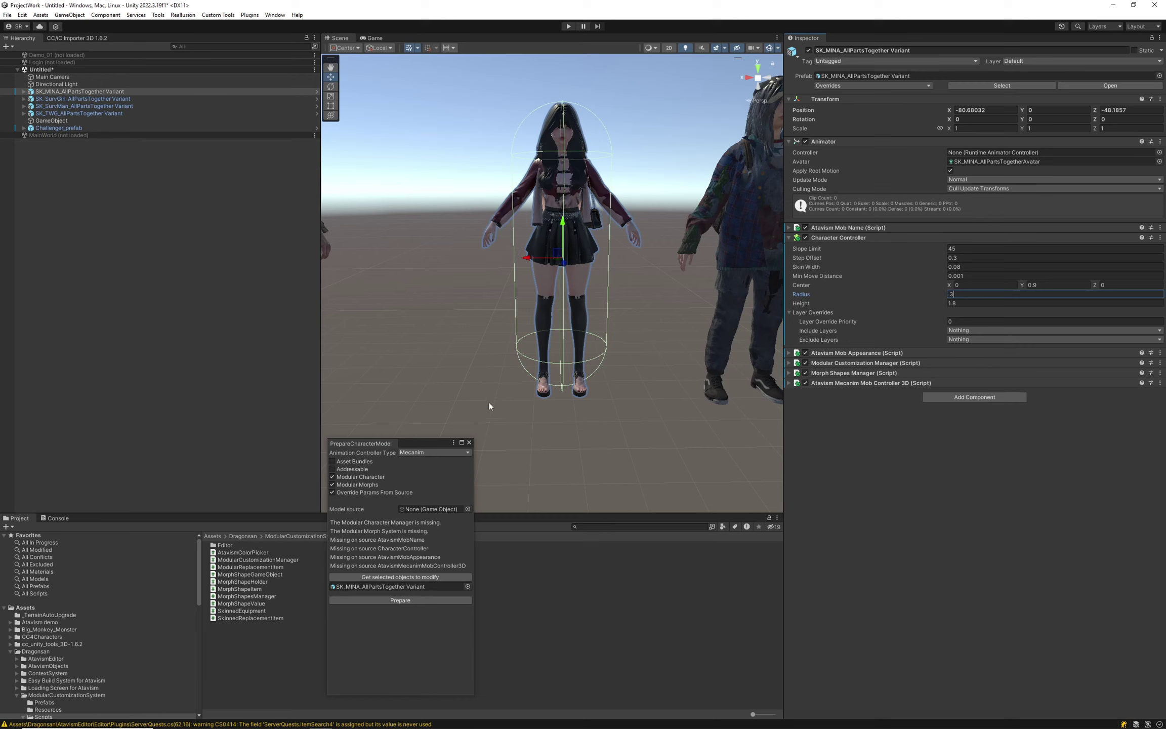
- Move the PrepareCharacterModel window clear of the Project panel and collapse the Character Controller component
{"action": "left_click_drag", "start_coordinate": [427, 444], "coordinate": [476, 264]}
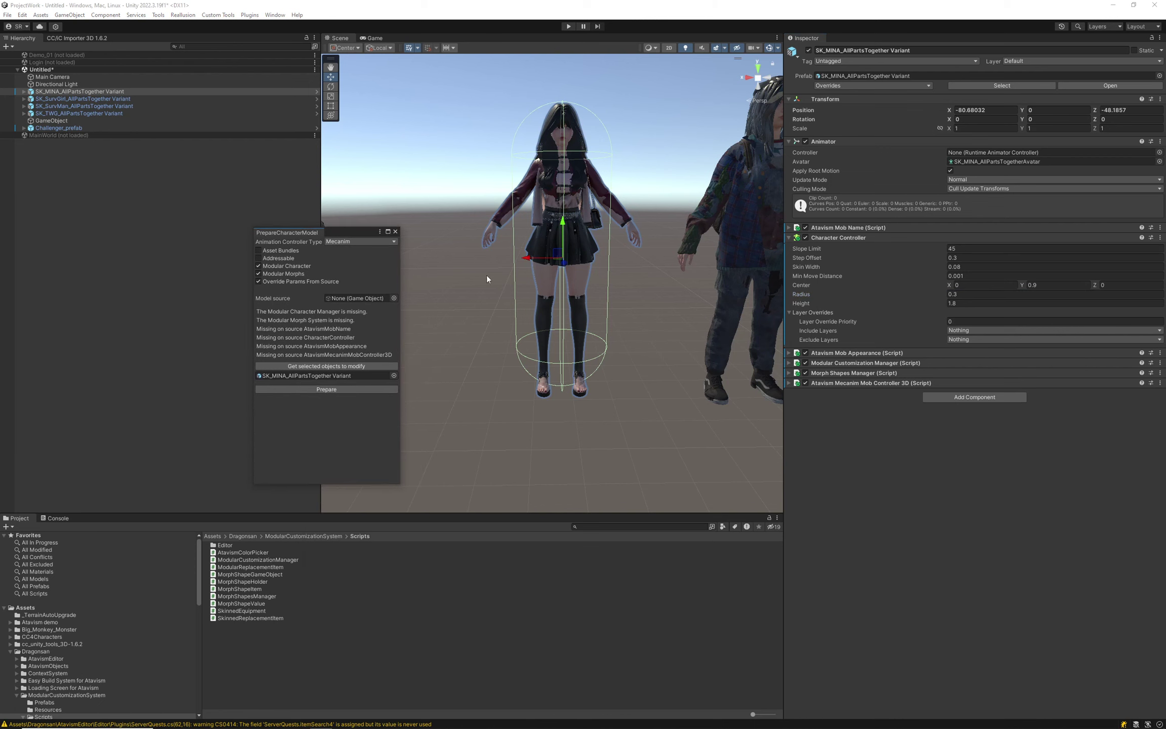
{"action": "left_click_drag", "start_coordinate": [338, 235], "coordinate": [352, 138]}
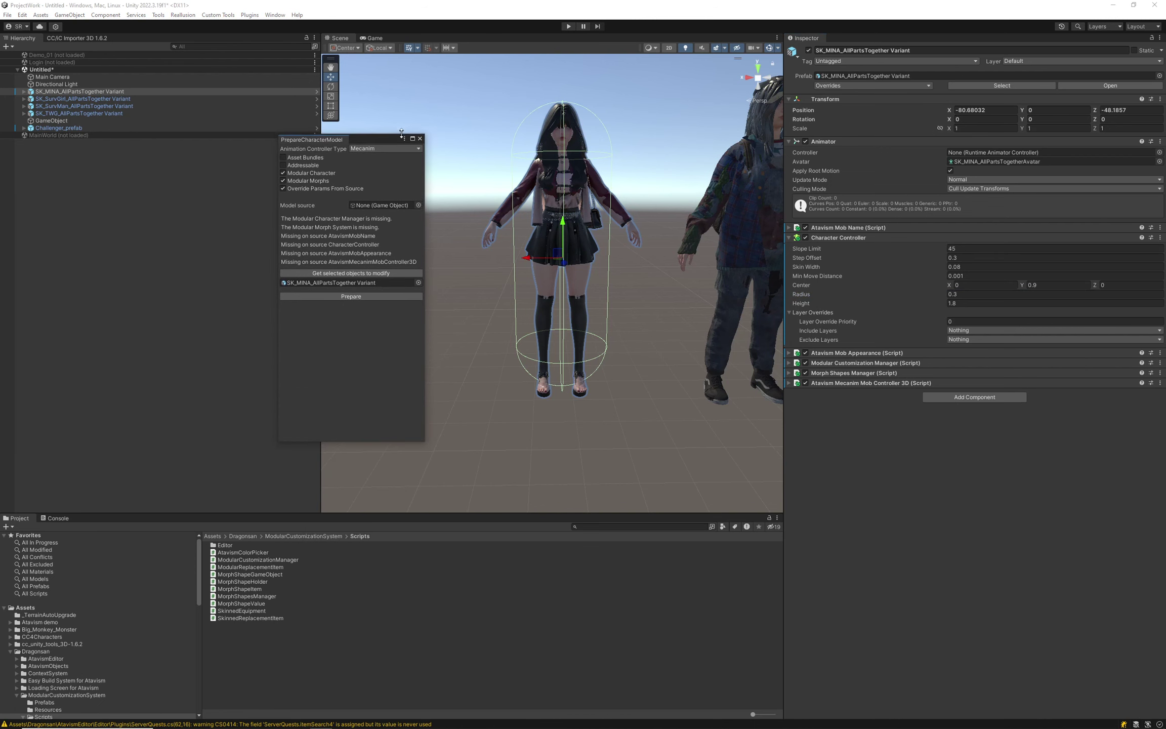
{"action": "left_click", "coordinate": [283, 185]}
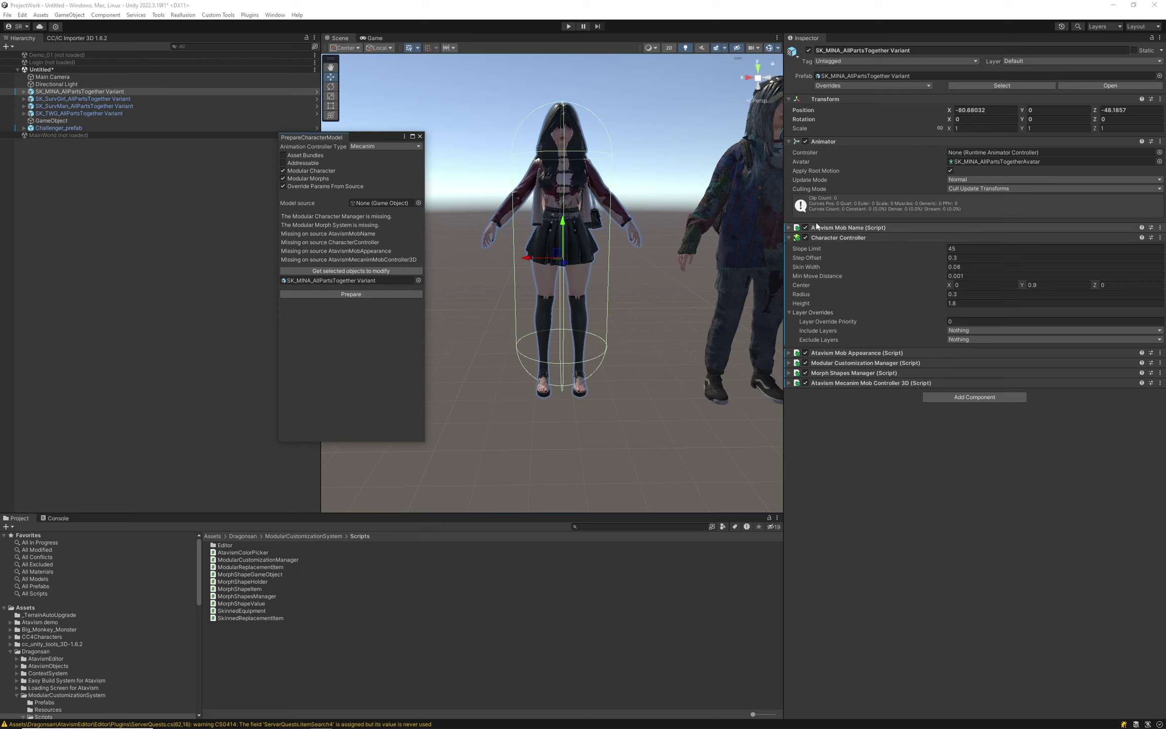
{"action": "left_click", "coordinate": [789, 237]}
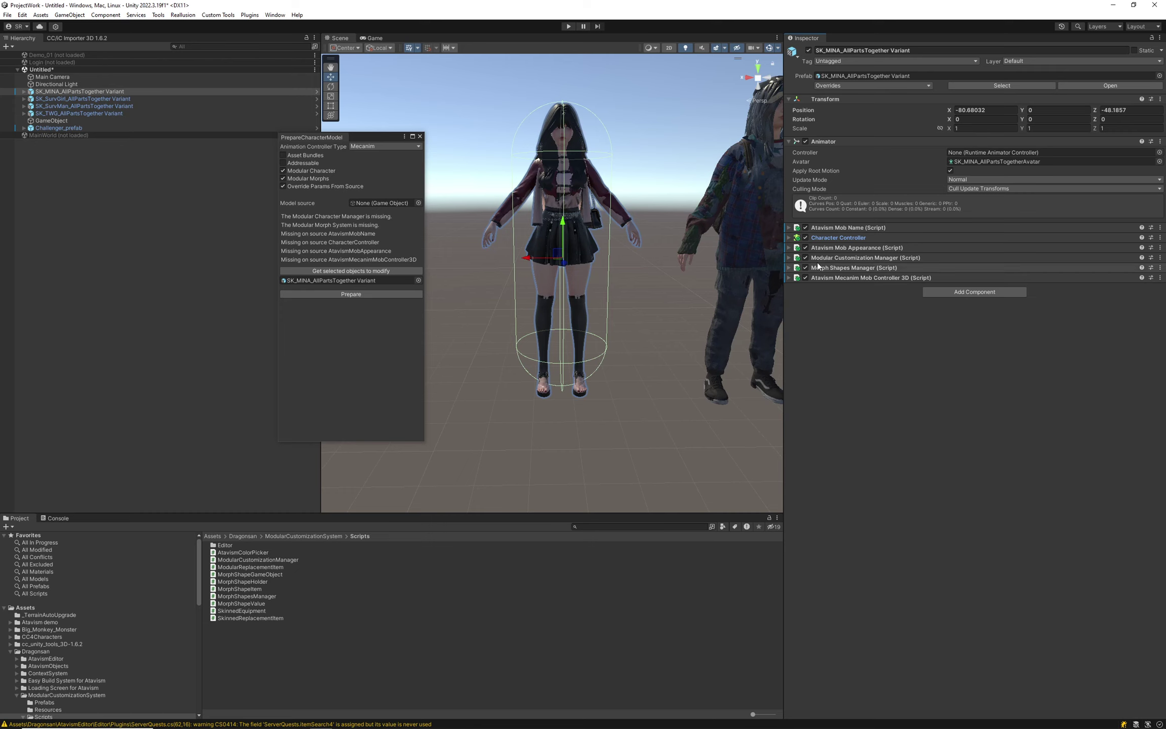
{"action": "left_click", "coordinate": [974, 292]}
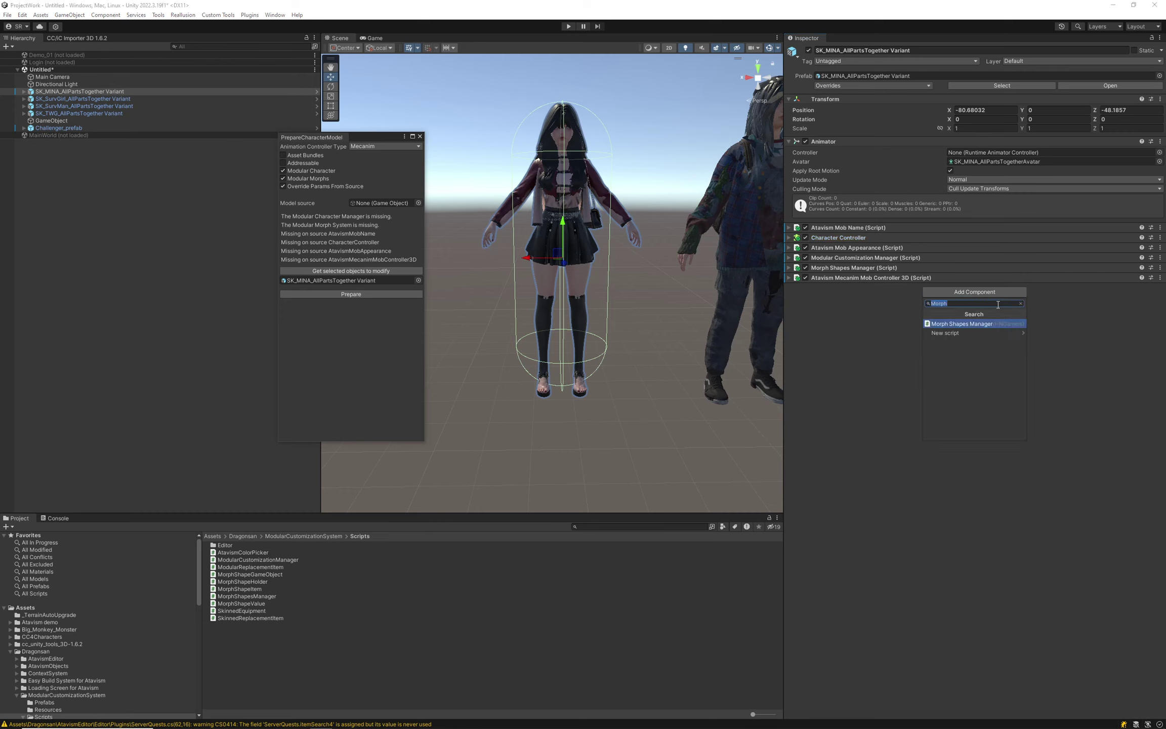
{"action": "type", "text": "Modula"}
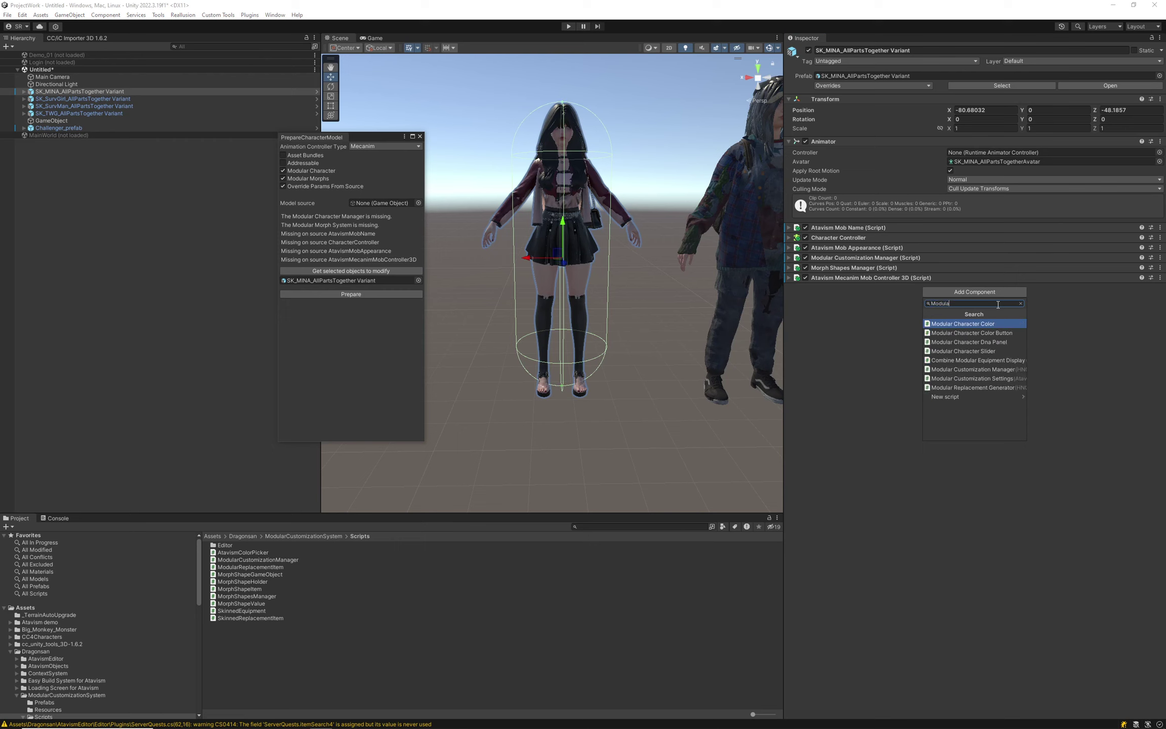
{"action": "left_click", "coordinate": [994, 379]}
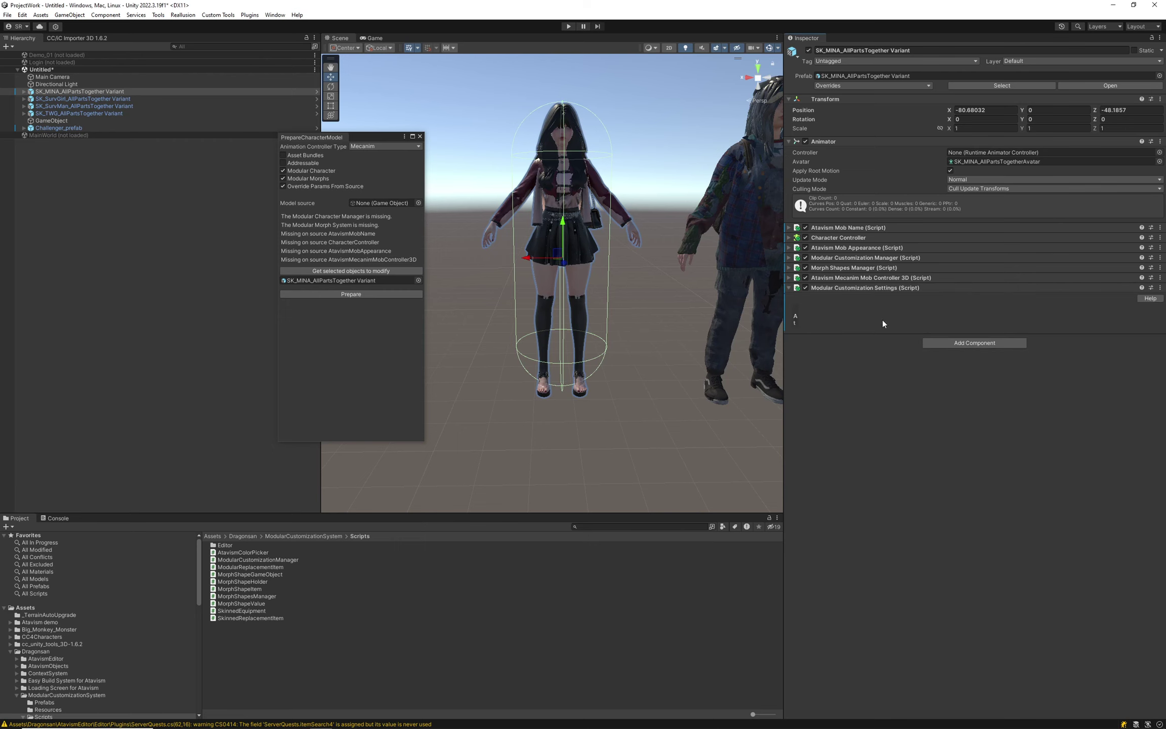
{"action": "left_click", "coordinate": [805, 288]}
{"action": "left_click", "coordinate": [1160, 287]}
{"action": "left_click", "coordinate": [1089, 320]}
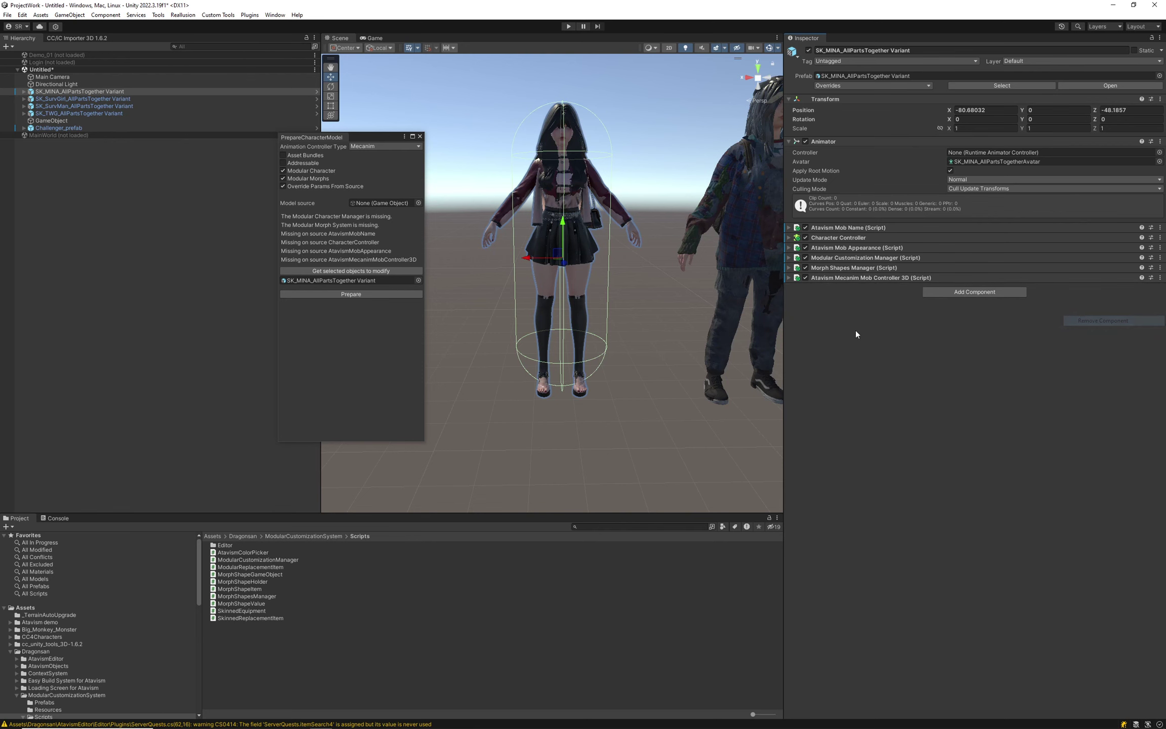
- Set the gender to Female in the general settings of the Modular Customization Manager
{"action": "left_click", "coordinate": [793, 258]}
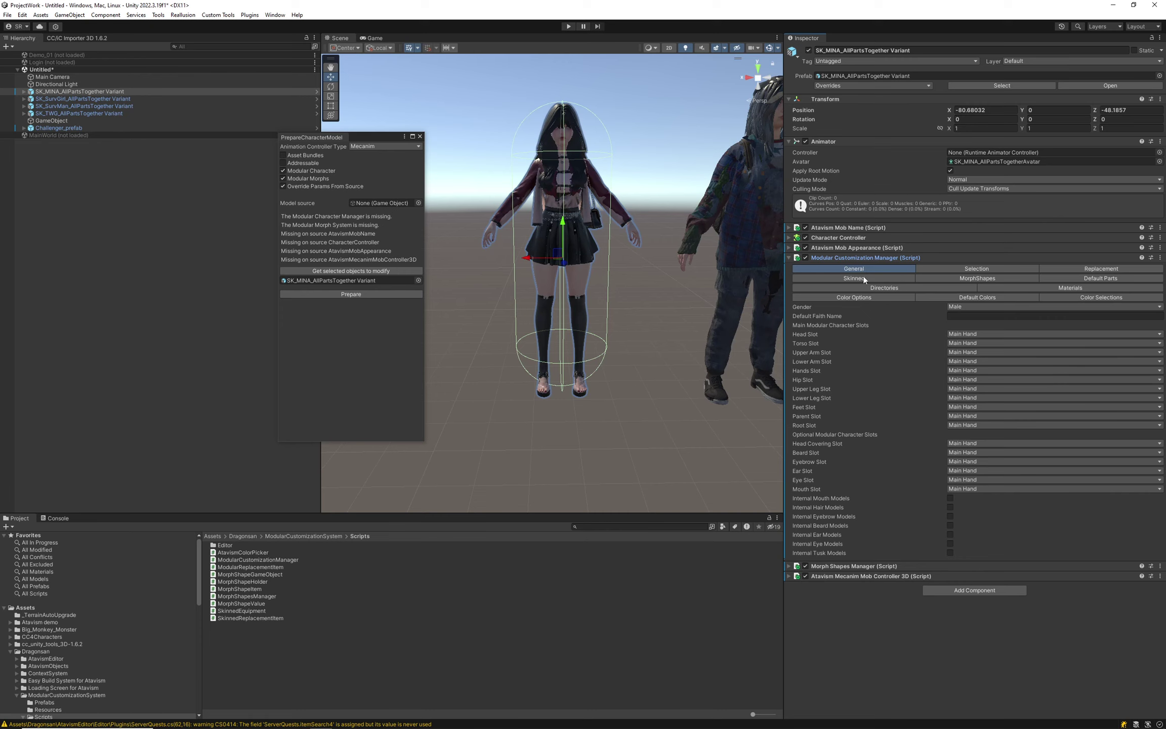
{"action": "left_click", "coordinate": [981, 307]}
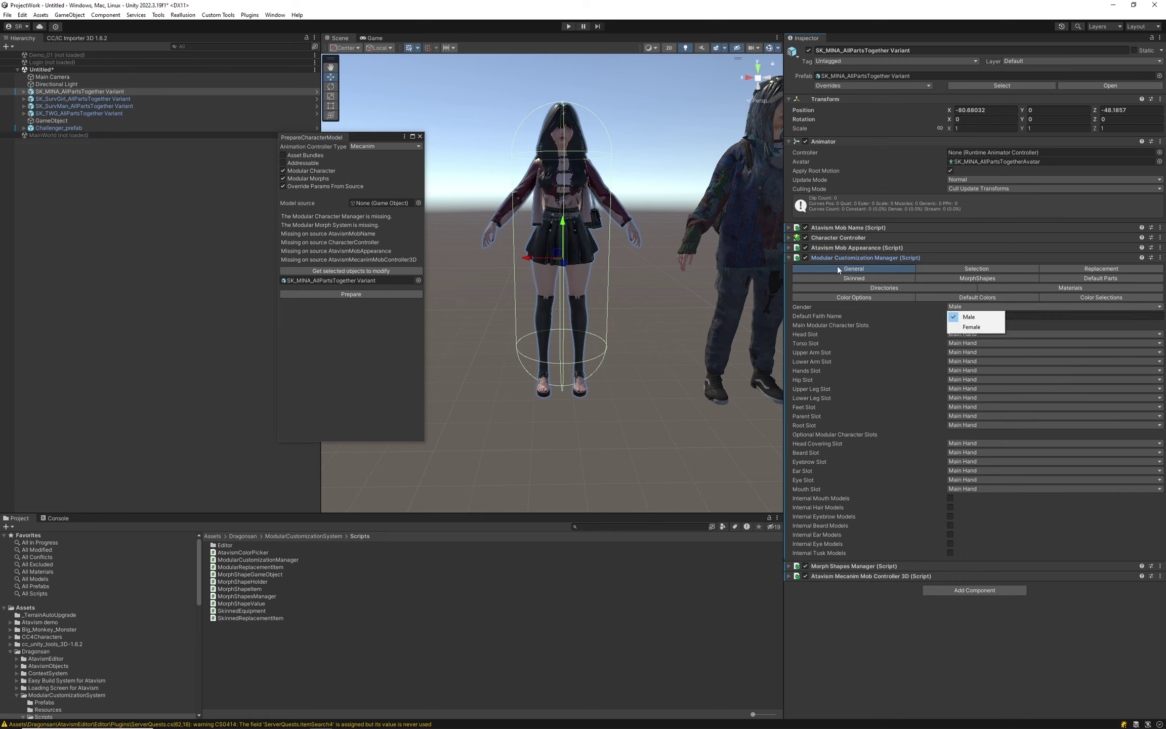
{"action": "left_click", "coordinate": [880, 266]}
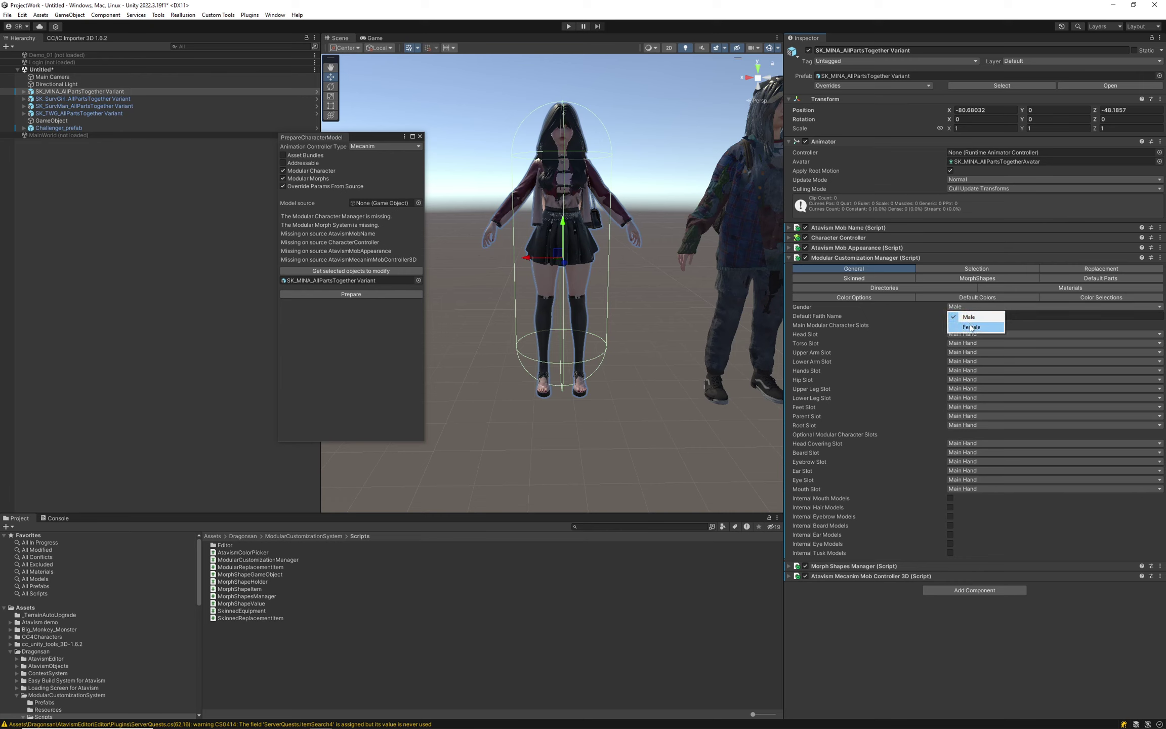
{"action": "left_click", "coordinate": [970, 327]}
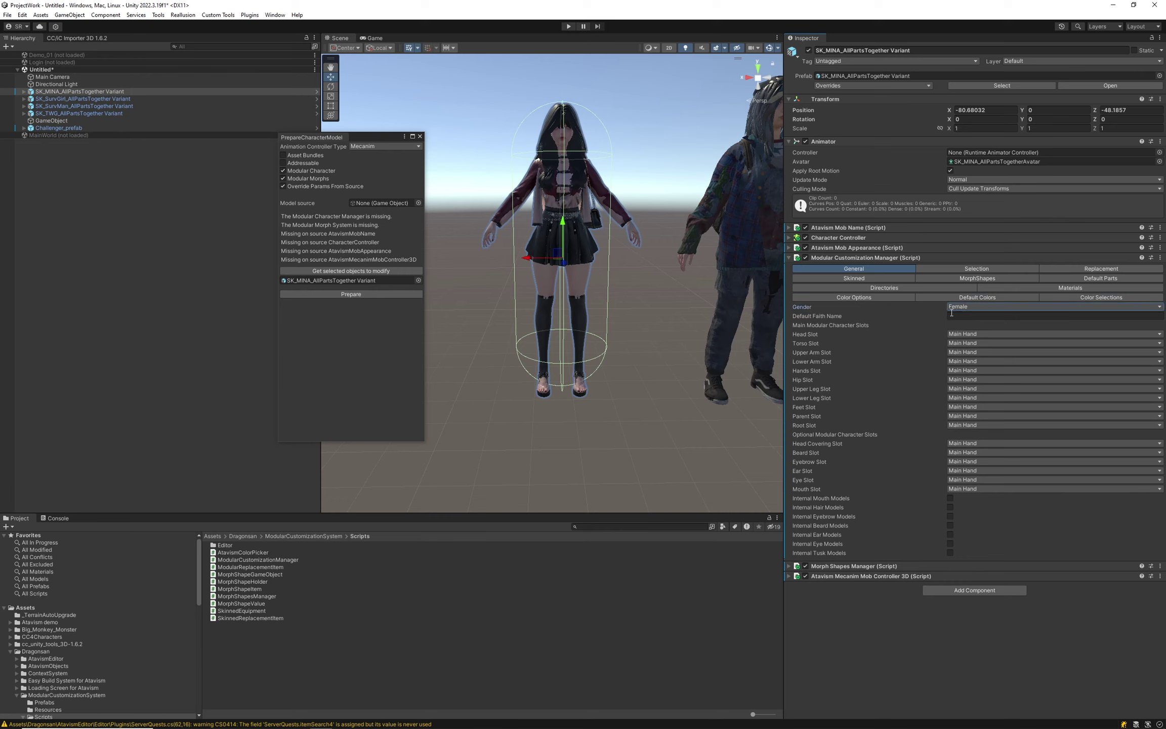
- Launch the Atavism Editor v10.9.0p3 and open the Project Work profile
{"action": "left_click", "coordinate": [968, 317]}
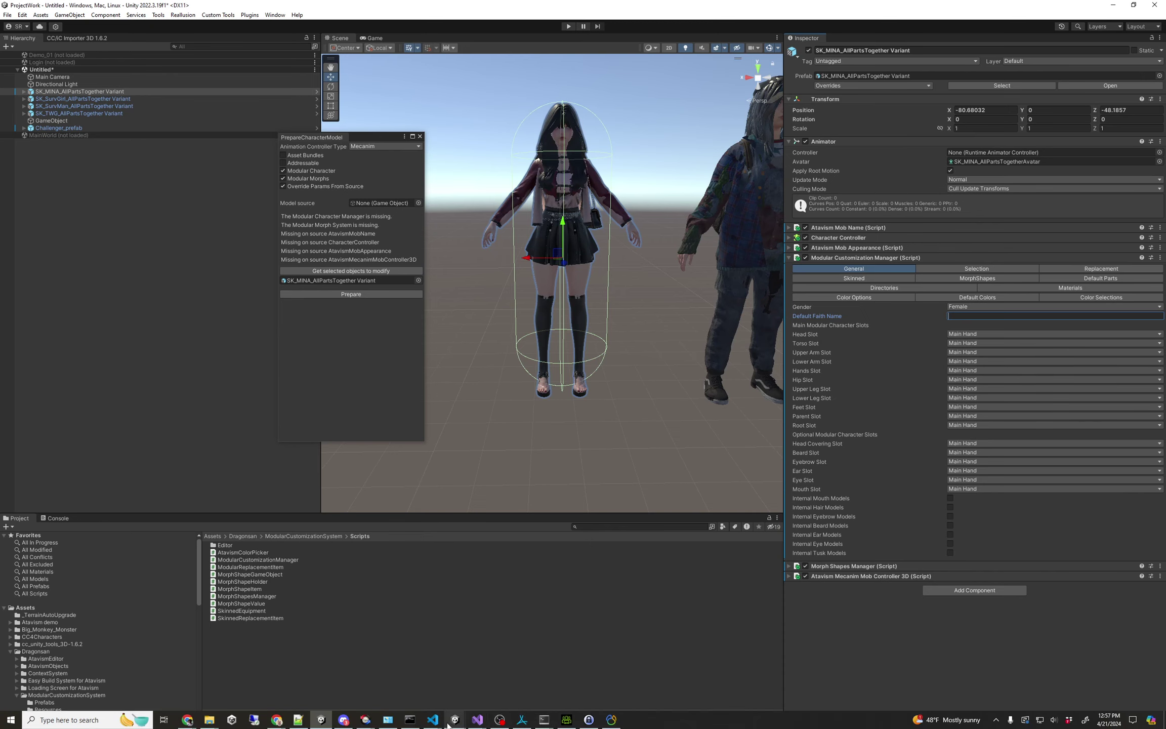
{"action": "left_click", "coordinate": [11, 720]}
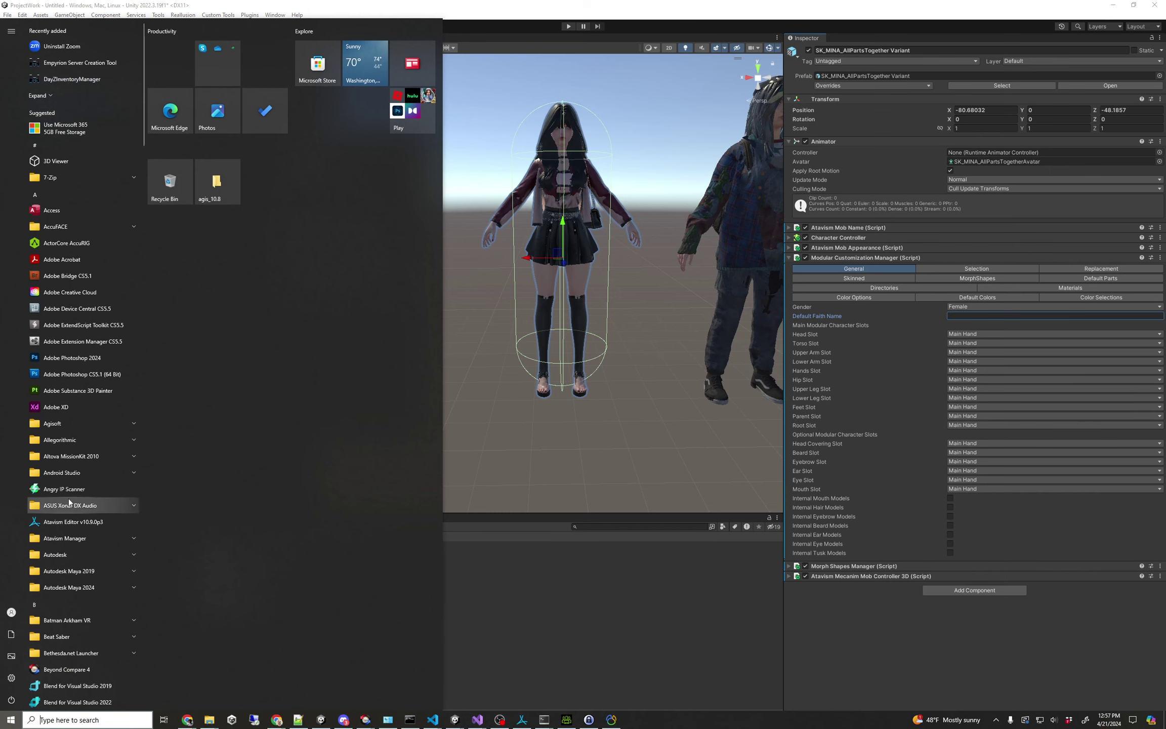
{"action": "left_click", "coordinate": [52, 522]}
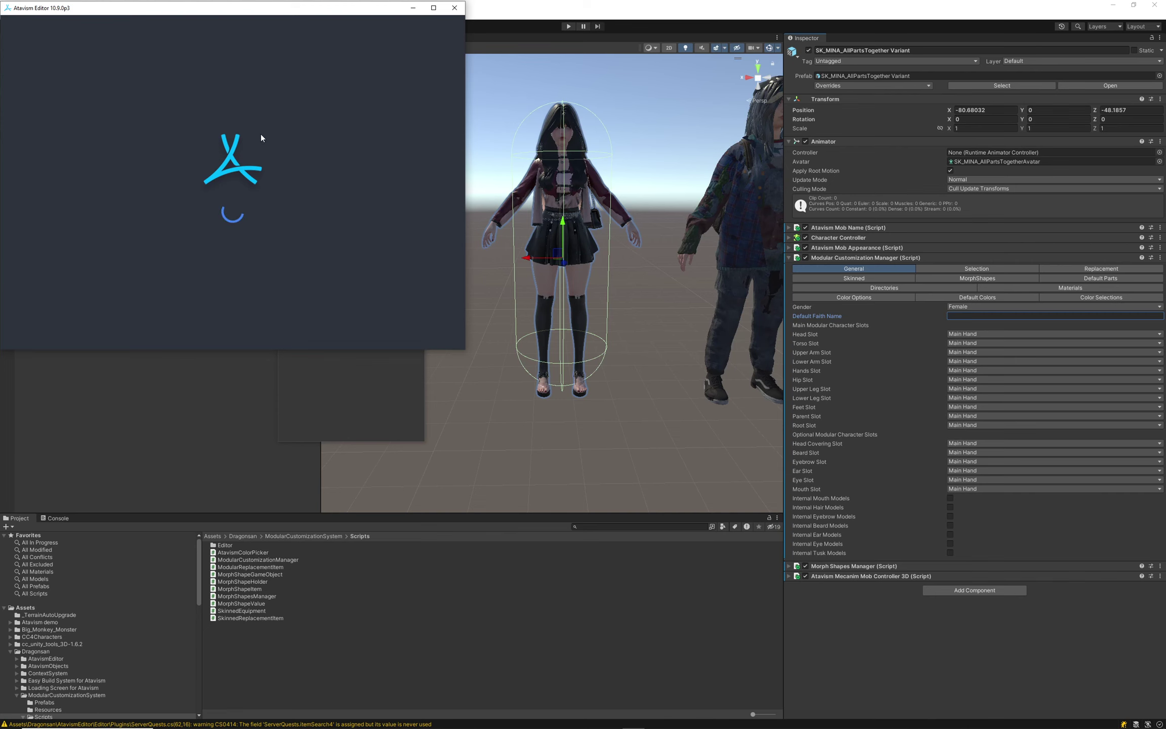
{"action": "double_click", "coordinate": [95, 90]}
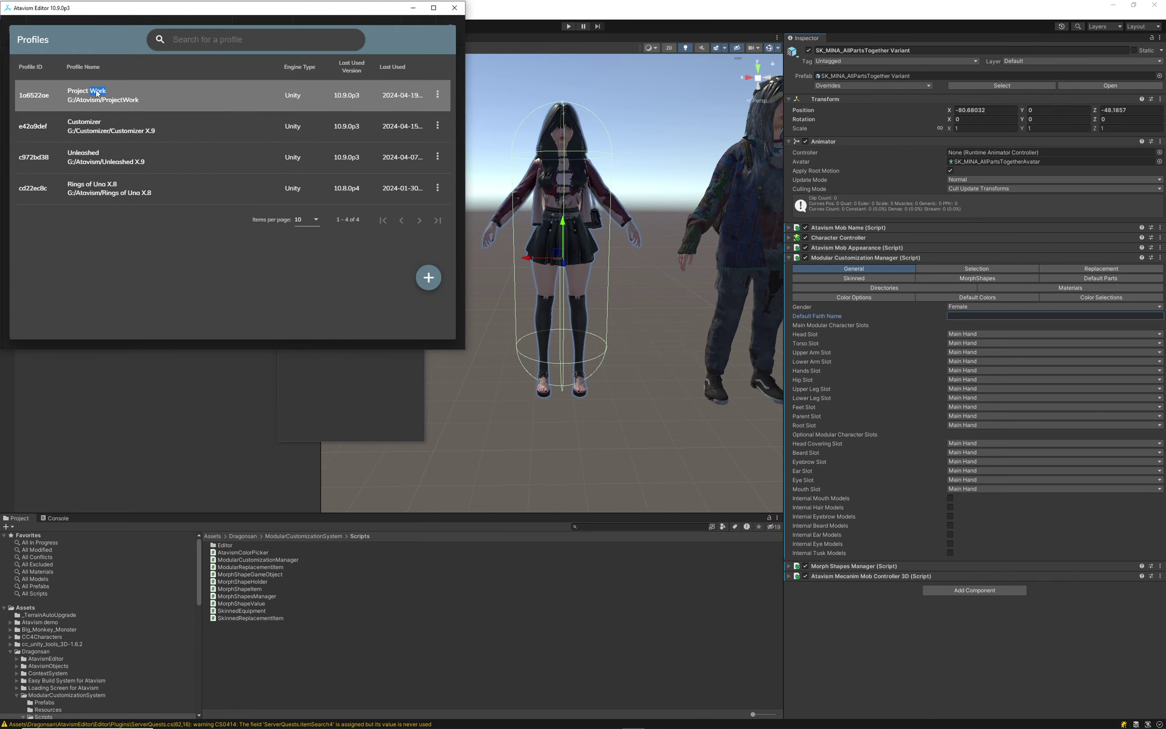
{"action": "left_click_drag", "start_coordinate": [211, 12], "coordinate": [263, 62]}
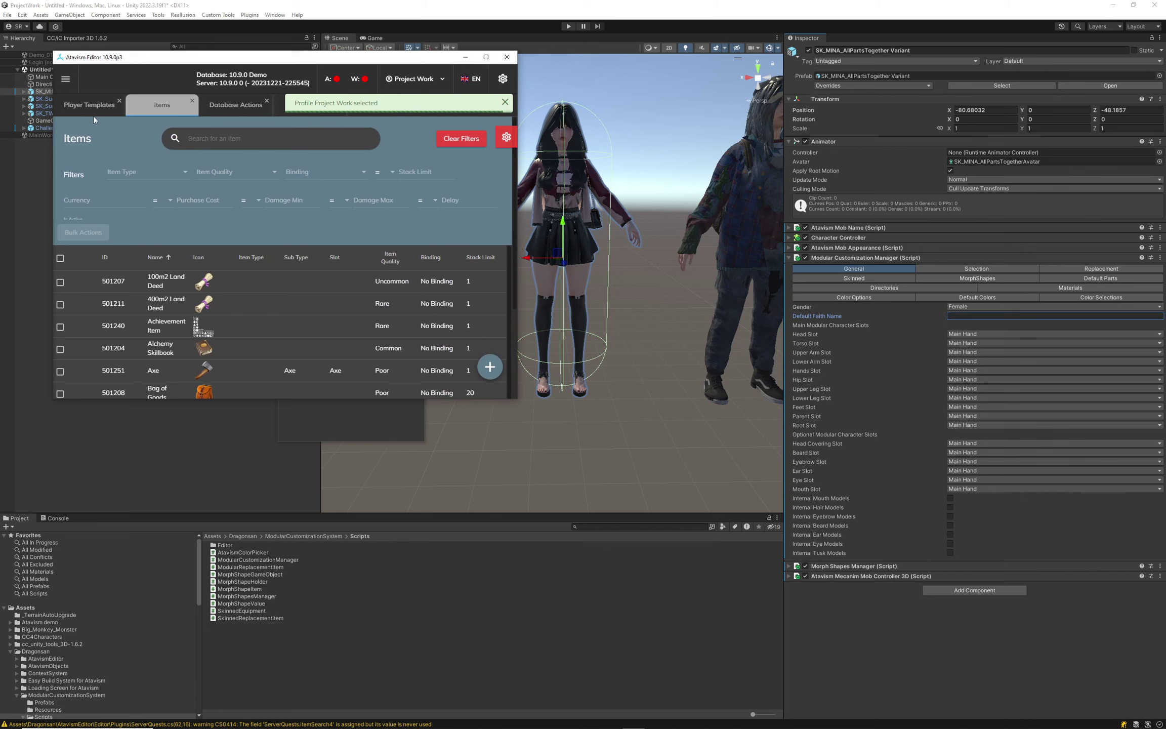
- Find the Slots page with a menu search for "slot" and look through the item slots defined in the project
{"action": "left_click", "coordinate": [65, 79]}
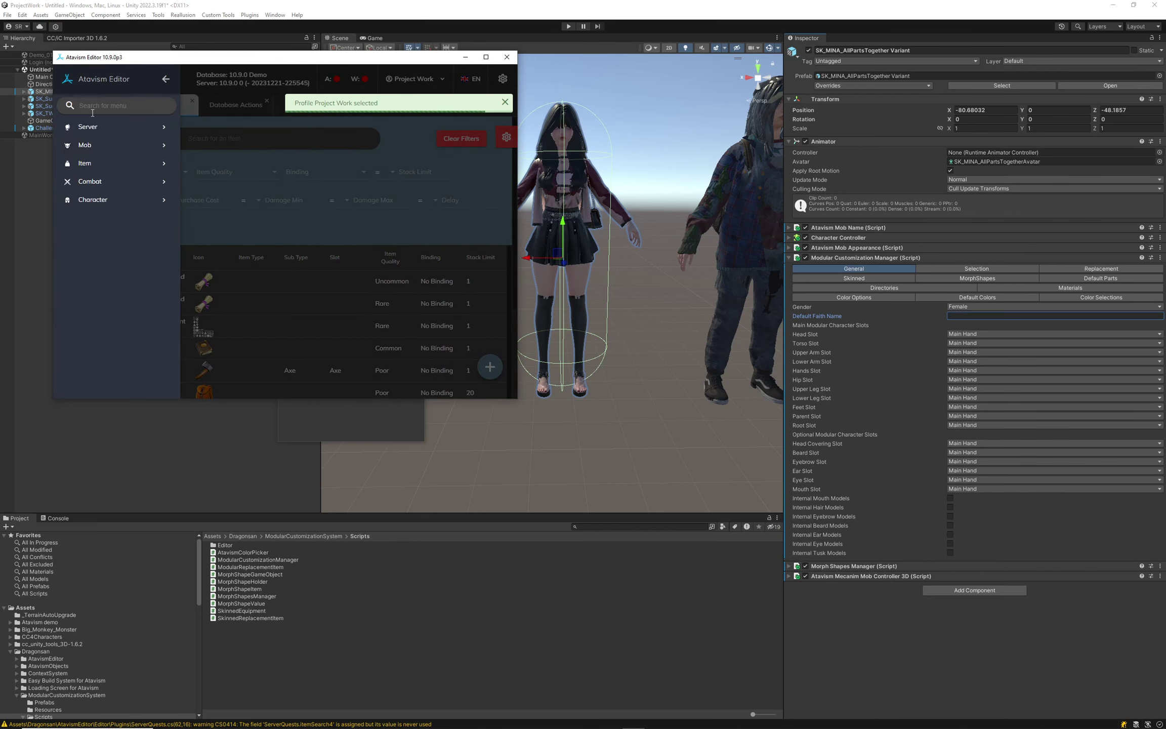
{"action": "type", "text": "slot"}
{"action": "left_click", "coordinate": [88, 126]}
{"action": "left_click", "coordinate": [98, 144]}
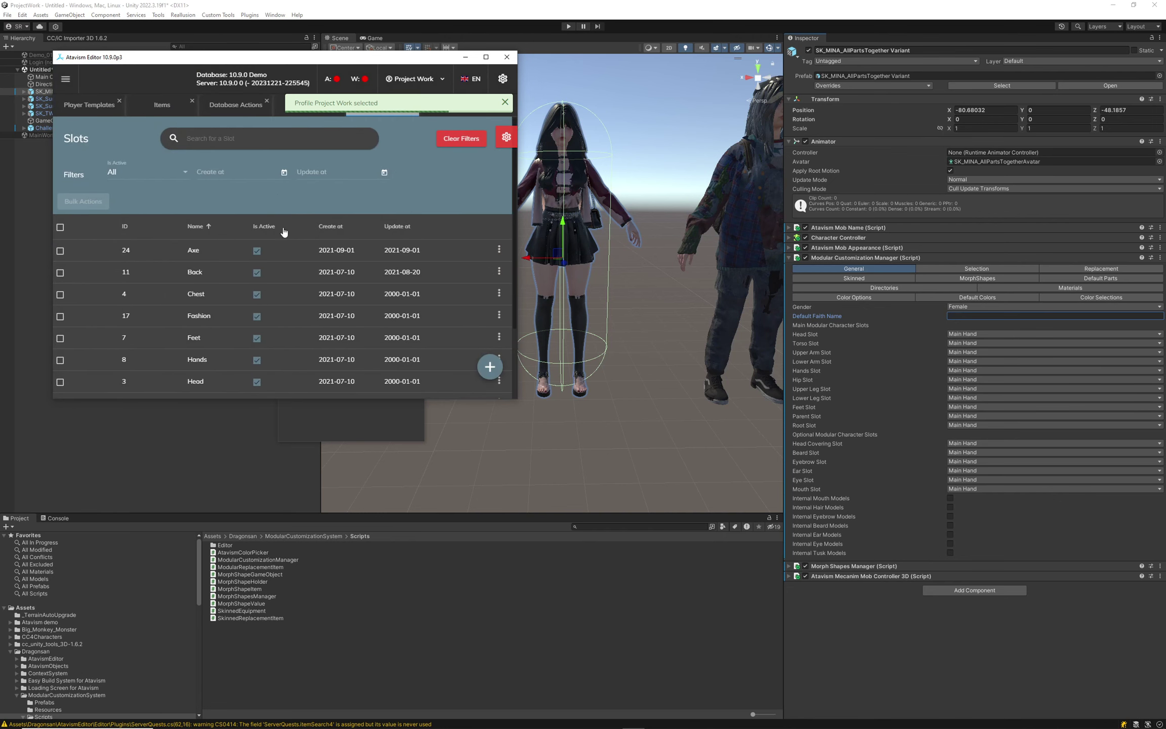
{"action": "scroll", "coordinate": [207, 304], "scroll_direction": "down", "scroll_amount": 2}
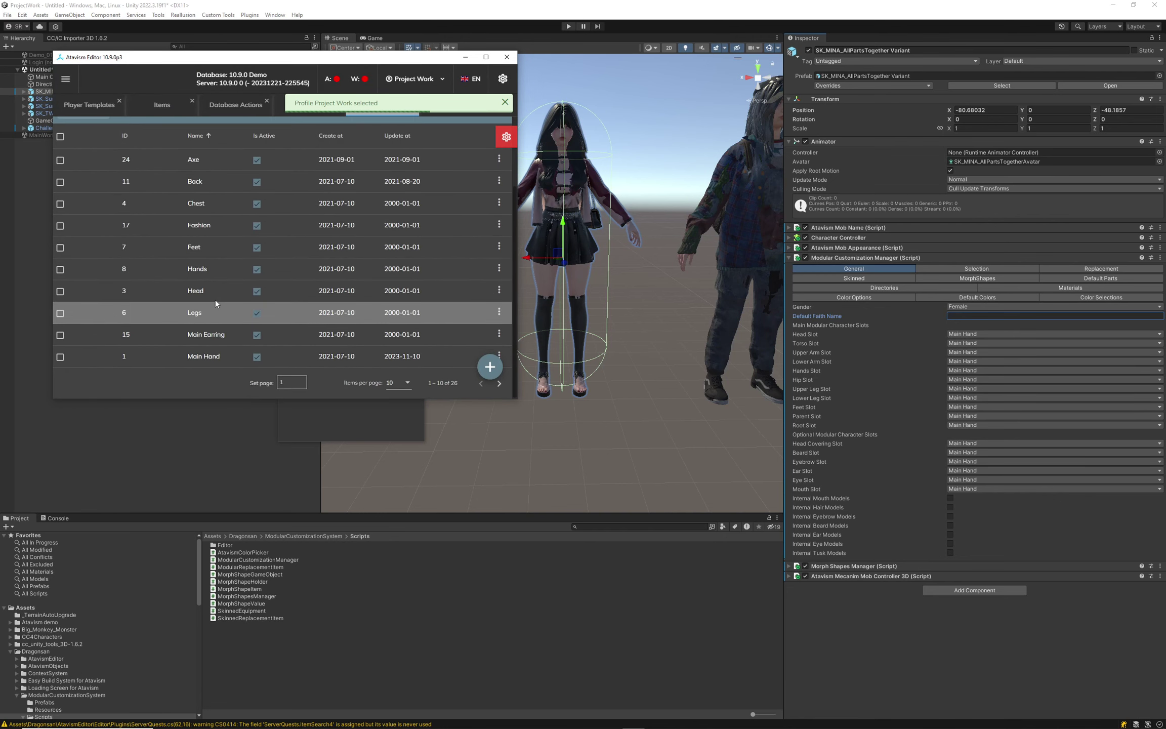
- Back in Unity, set the Modular Customization Manager's Head Slot to Head and its Torso Slot to Chest
{"action": "left_click", "coordinate": [972, 334]}
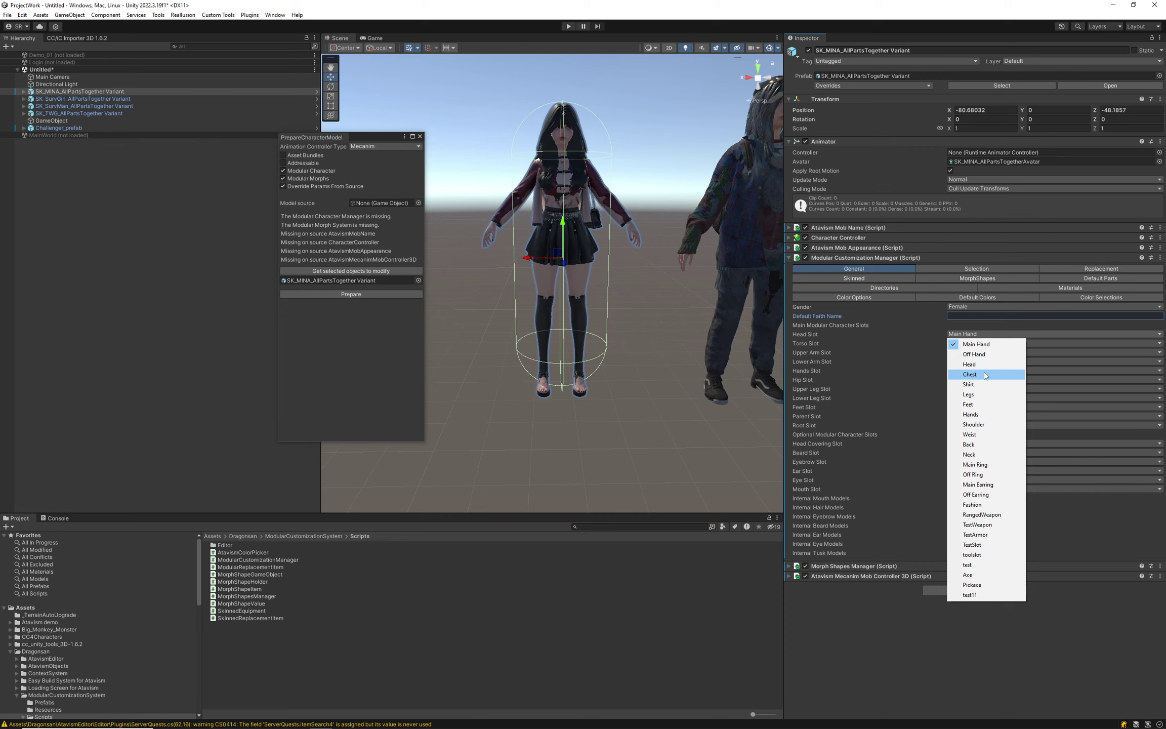
{"action": "left_click", "coordinate": [814, 363]}
{"action": "left_click", "coordinate": [972, 334]}
{"action": "left_click", "coordinate": [801, 337]}
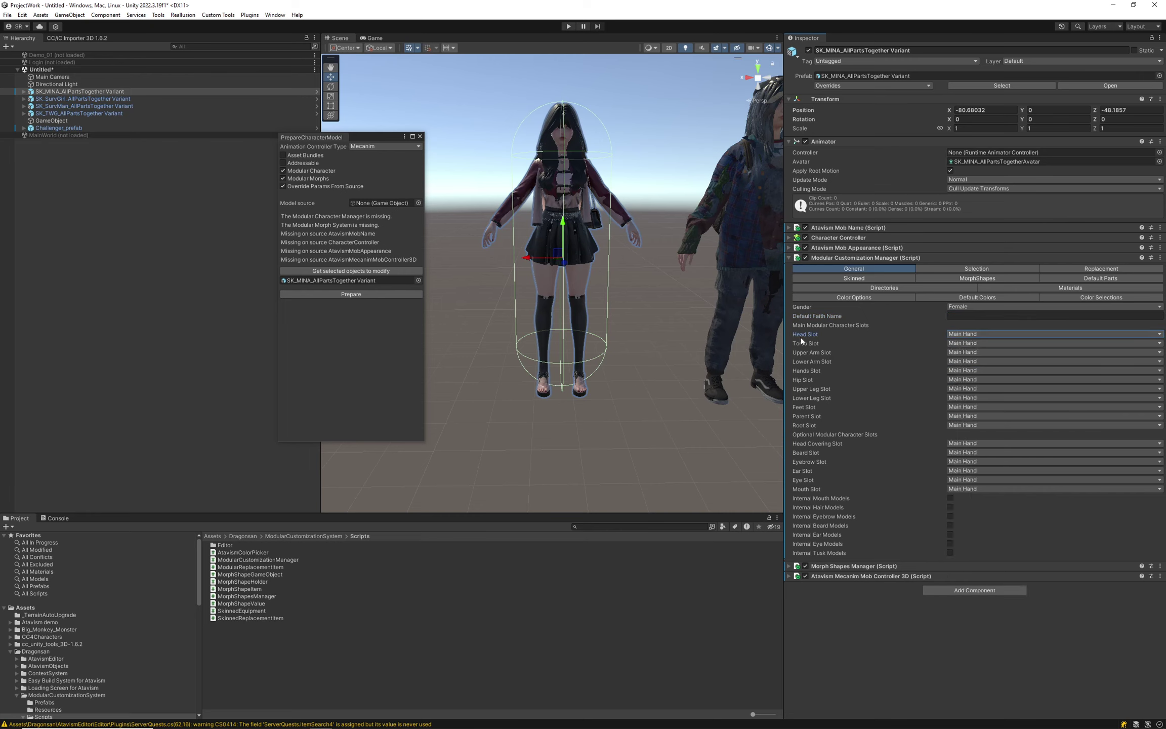
{"action": "left_click", "coordinate": [981, 336]}
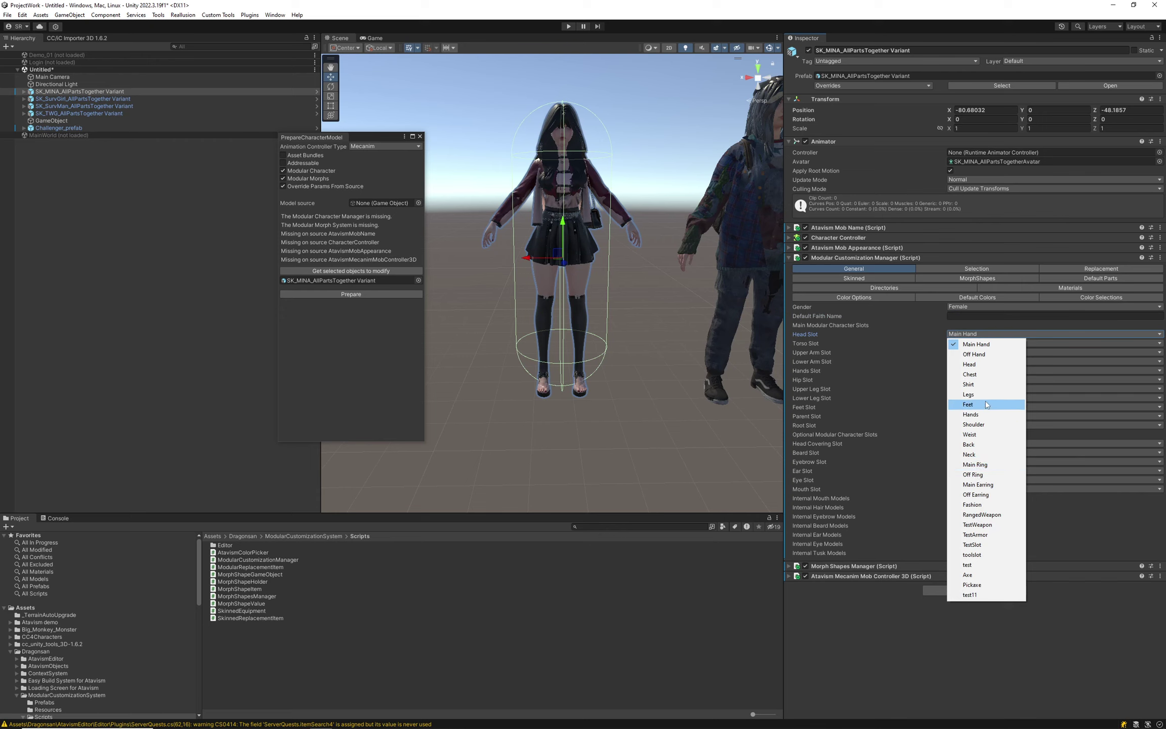
{"action": "left_click", "coordinate": [968, 364]}
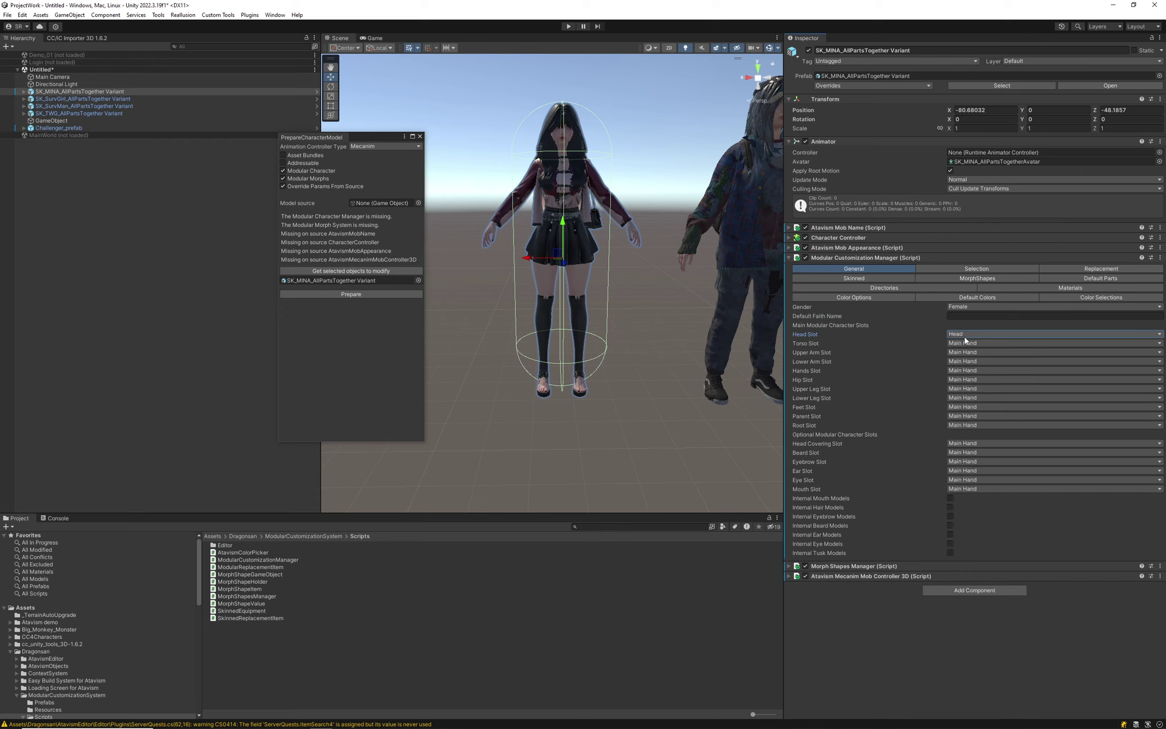
{"action": "left_click", "coordinate": [976, 344]}
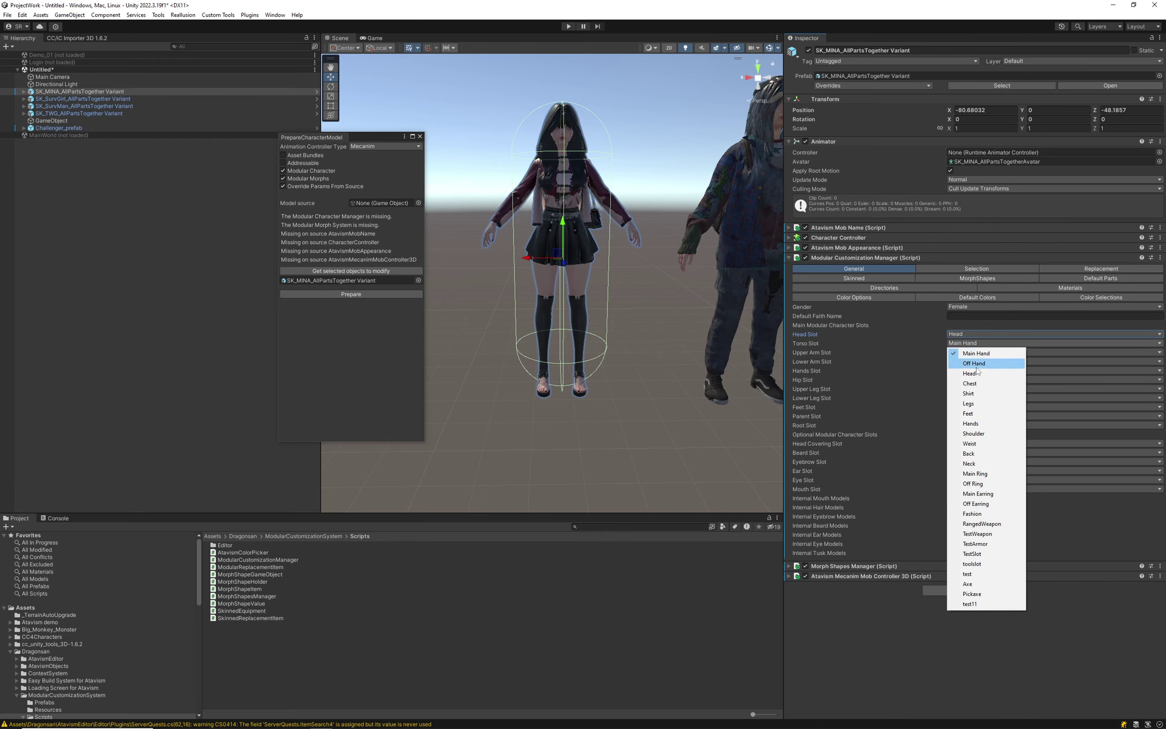
{"action": "left_click", "coordinate": [975, 384]}
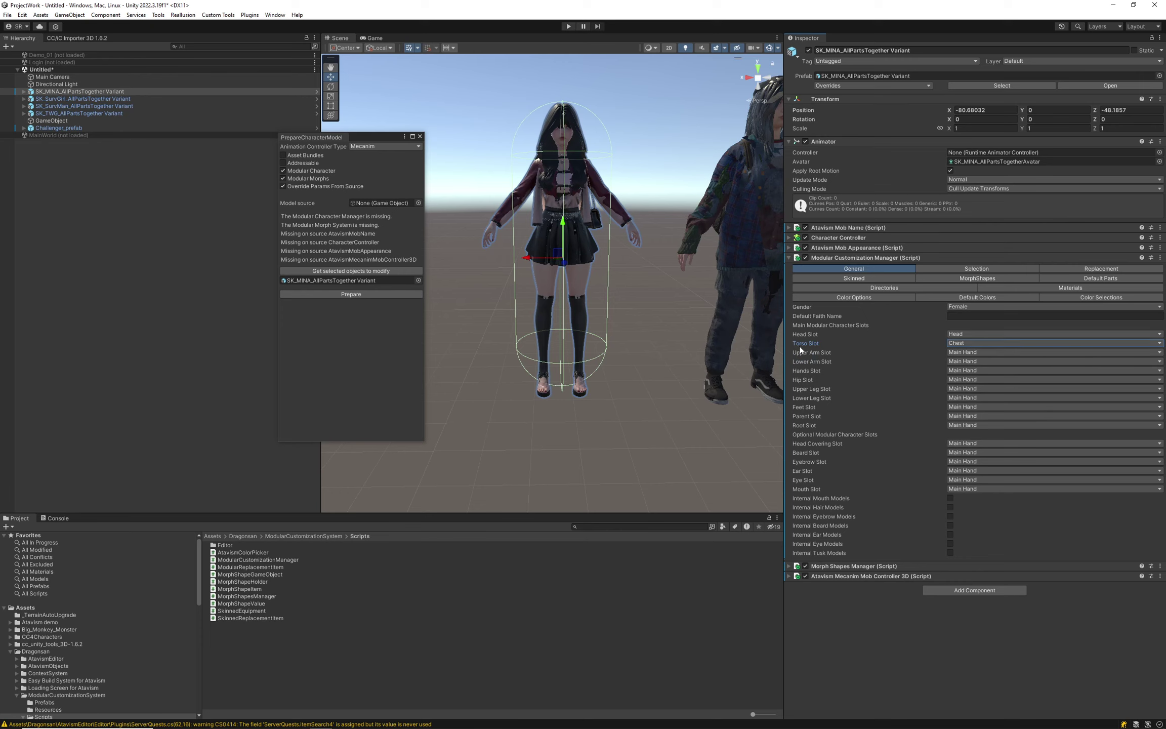
- Review the main modular character slots, including the Head, Torso, Upper Arm and Hands slots
{"action": "left_click", "coordinate": [960, 354]}
{"action": "left_click", "coordinate": [815, 357]}
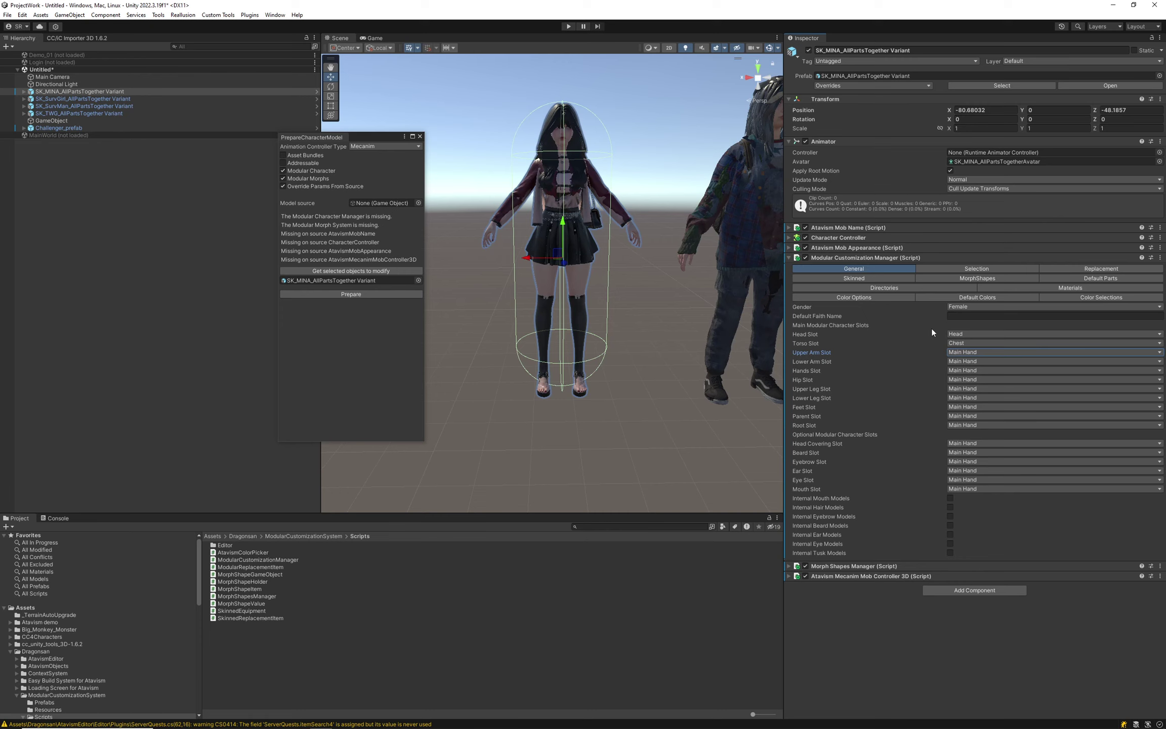
{"action": "left_click", "coordinate": [811, 346]}
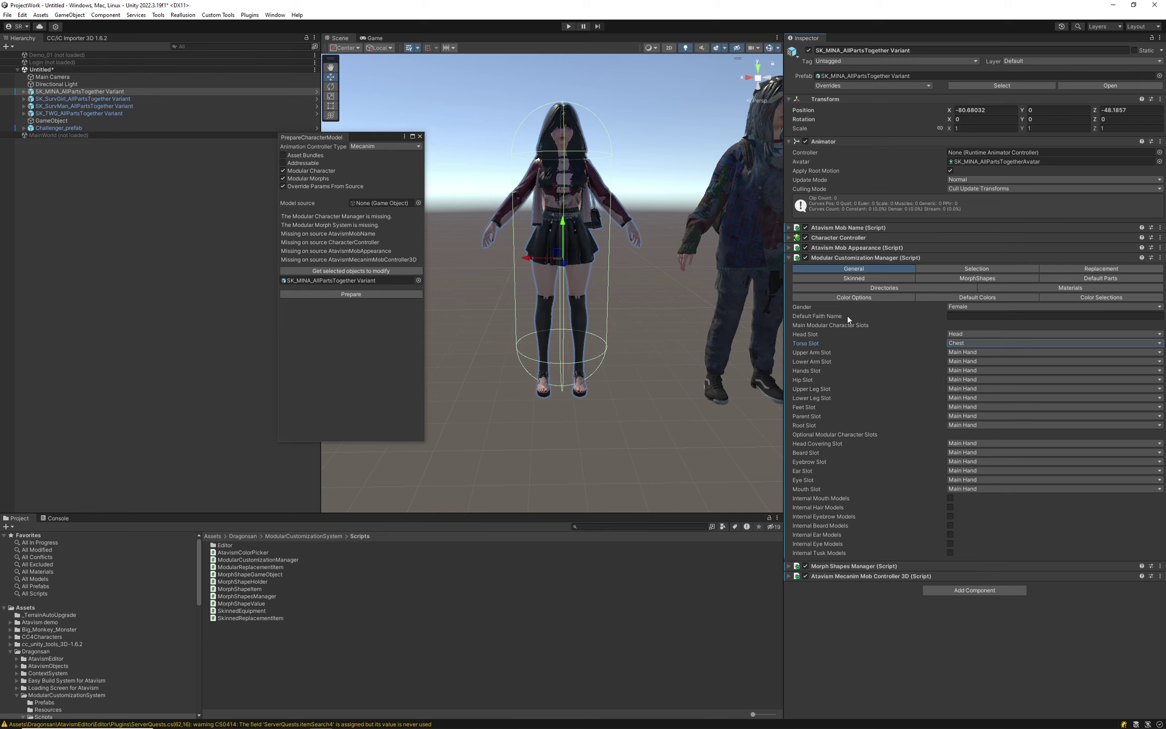
{"action": "mouse_move", "coordinate": [813, 353]}
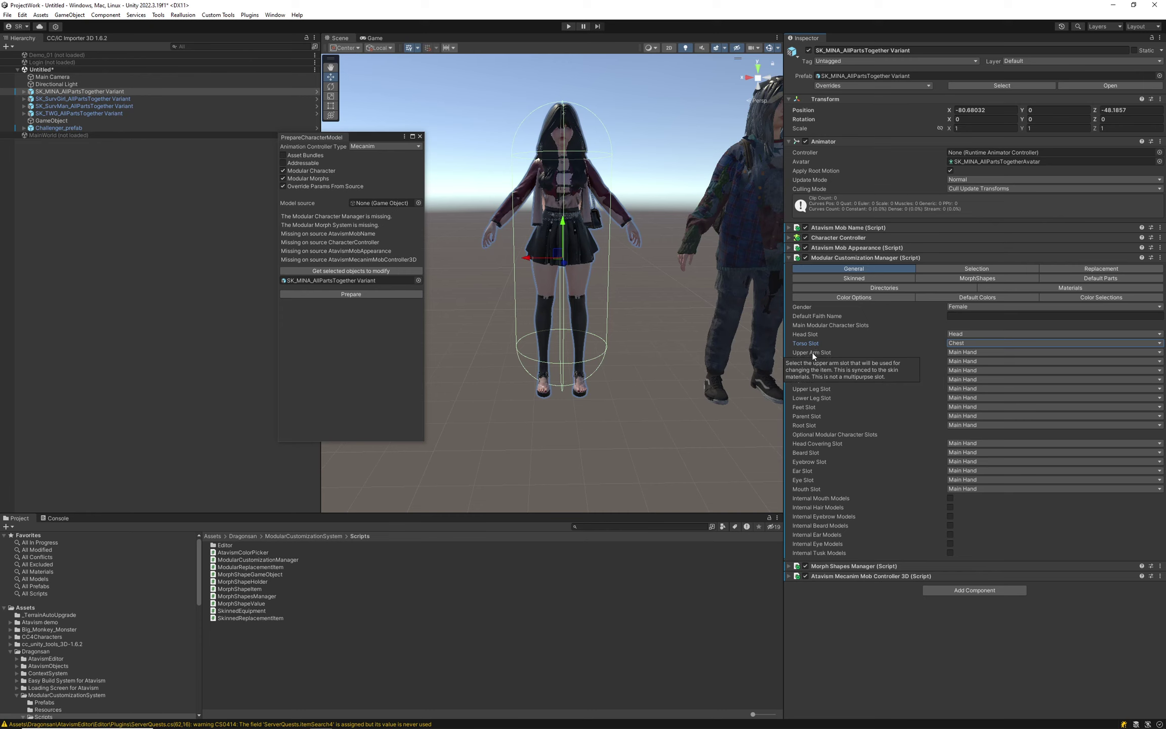
{"action": "left_click", "coordinate": [813, 374]}
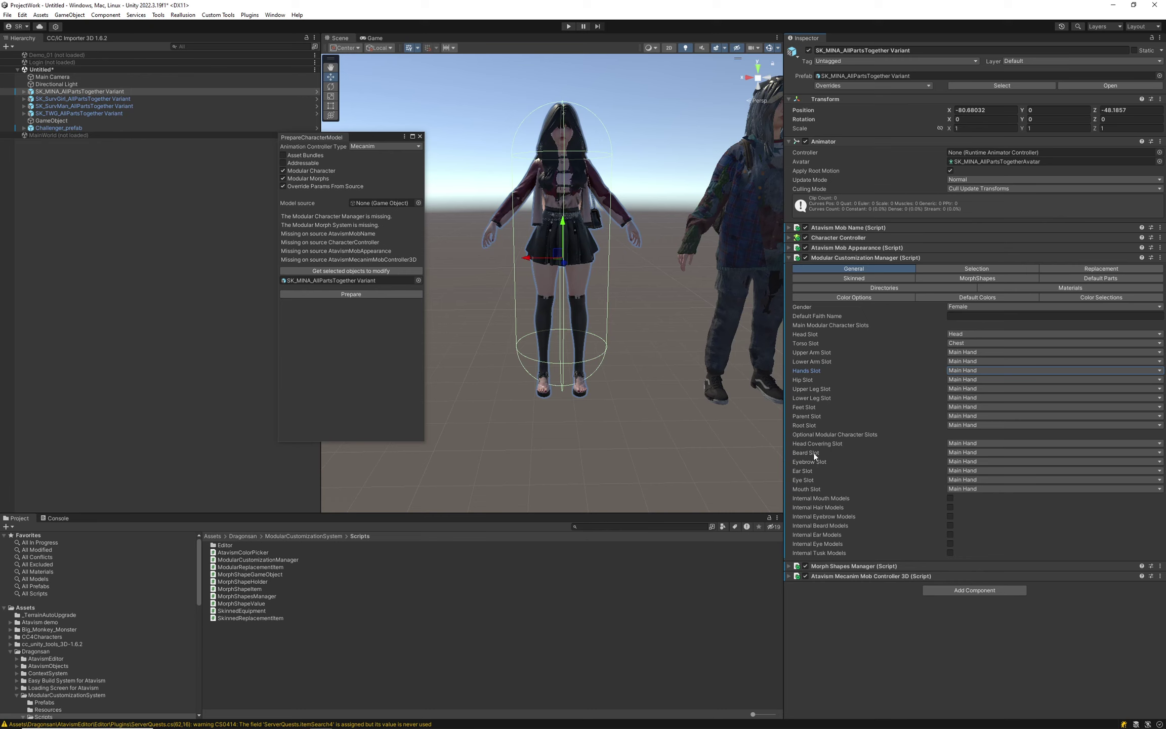
{"action": "left_click", "coordinate": [813, 335]}
{"action": "left_click", "coordinate": [807, 342]}
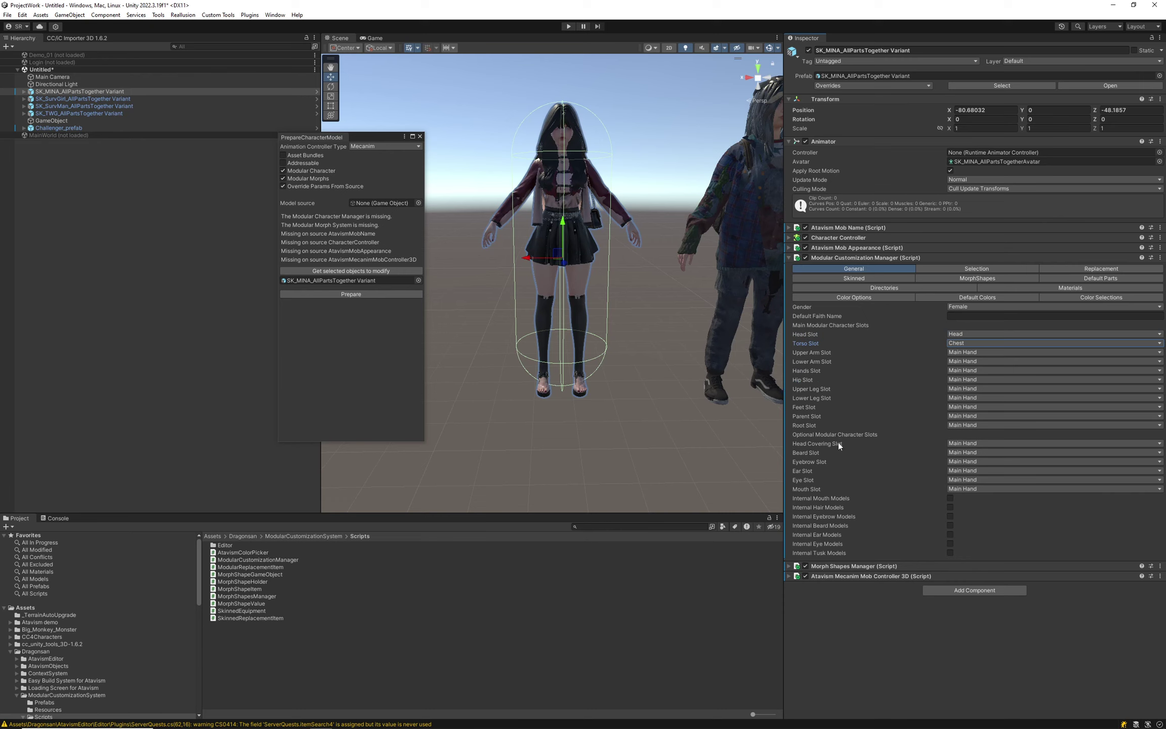
- Review the optional modular character slots from Head Covering through Beard, Eyebrow, Ear and Eye to Mouth
{"action": "left_click", "coordinate": [824, 444]}
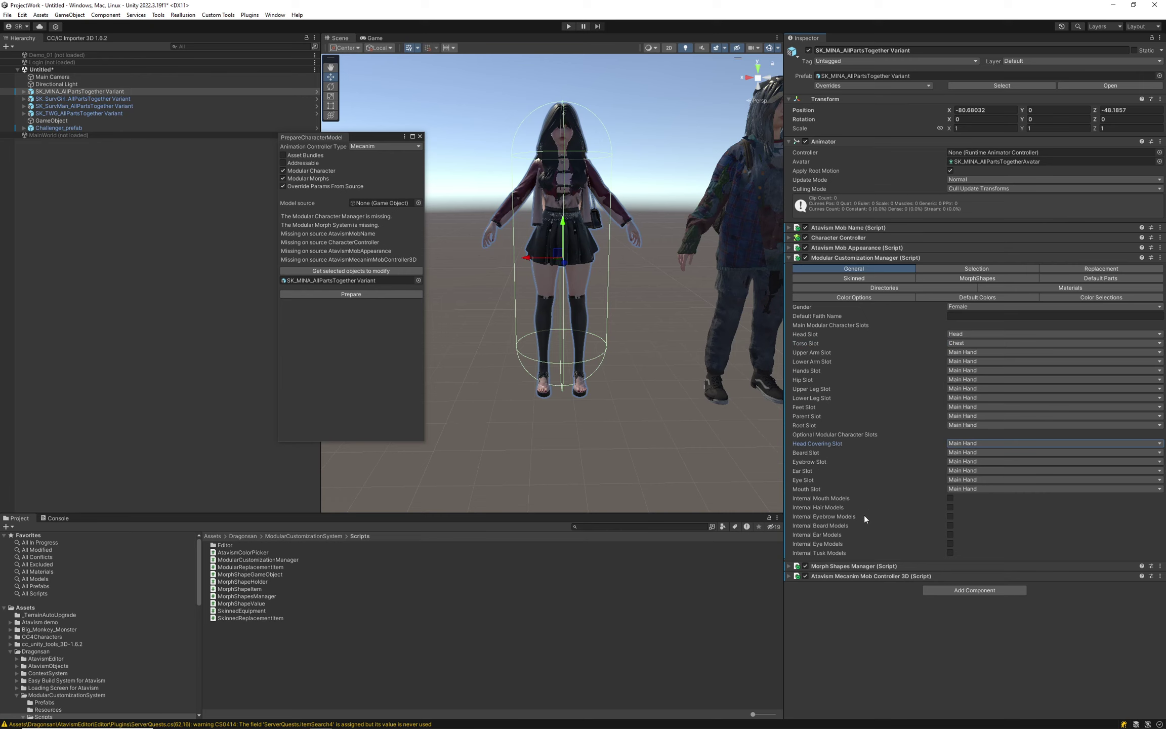
{"action": "left_click", "coordinate": [809, 454]}
{"action": "left_click", "coordinate": [810, 462]}
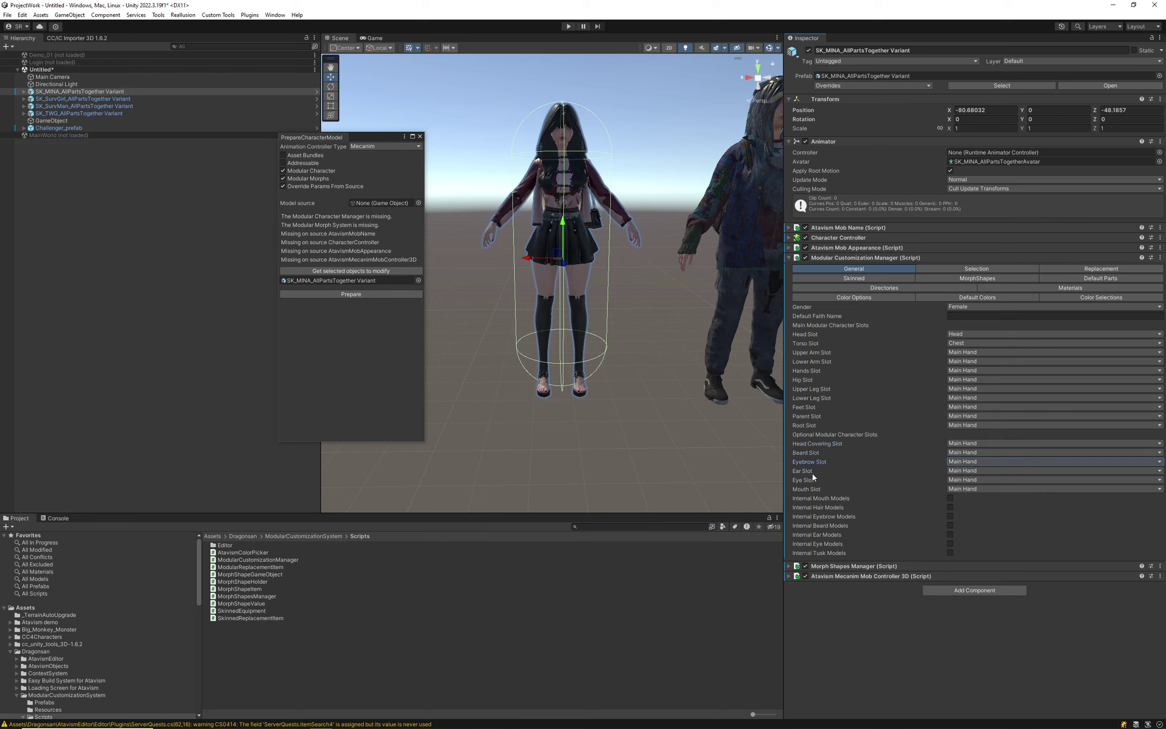
{"action": "left_click", "coordinate": [813, 472]}
{"action": "left_click", "coordinate": [808, 481]}
{"action": "left_click", "coordinate": [808, 490]}
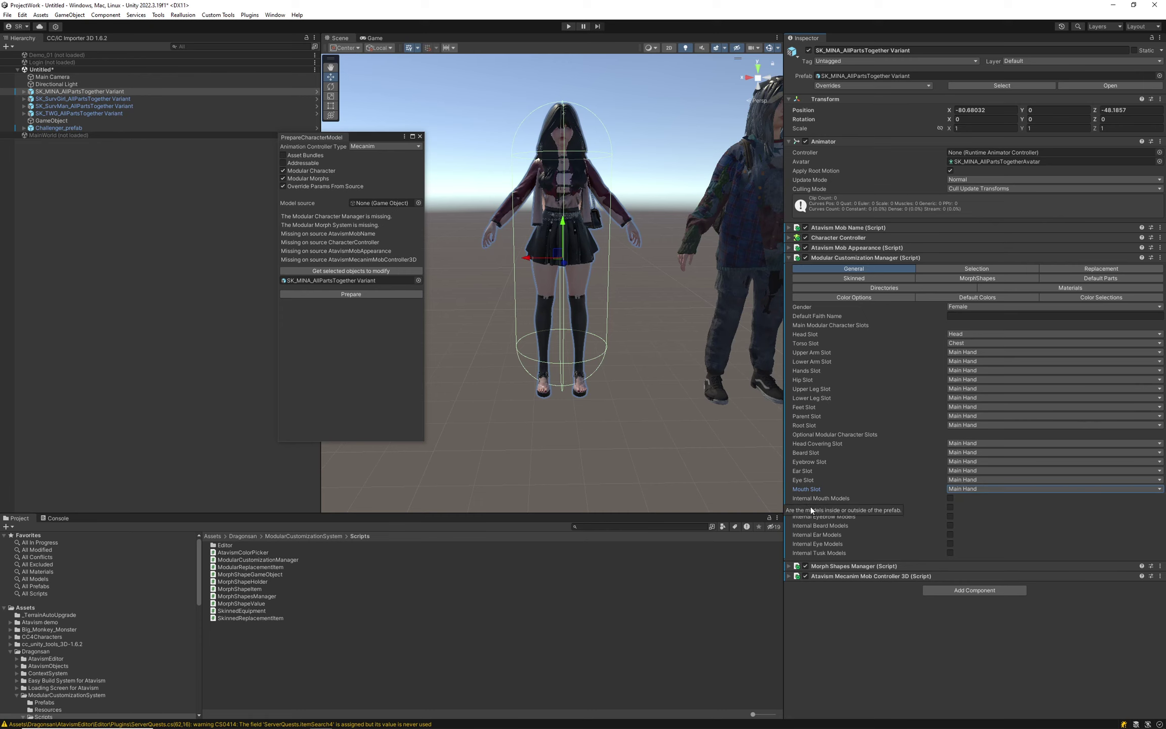
- Enlarge the project browser area and open the Models folder of PolygonFantasyHeroCharacters
{"action": "left_click_drag", "start_coordinate": [176, 513], "coordinate": [176, 316]}
{"action": "scroll", "coordinate": [120, 407], "scroll_direction": "down", "scroll_amount": 5}
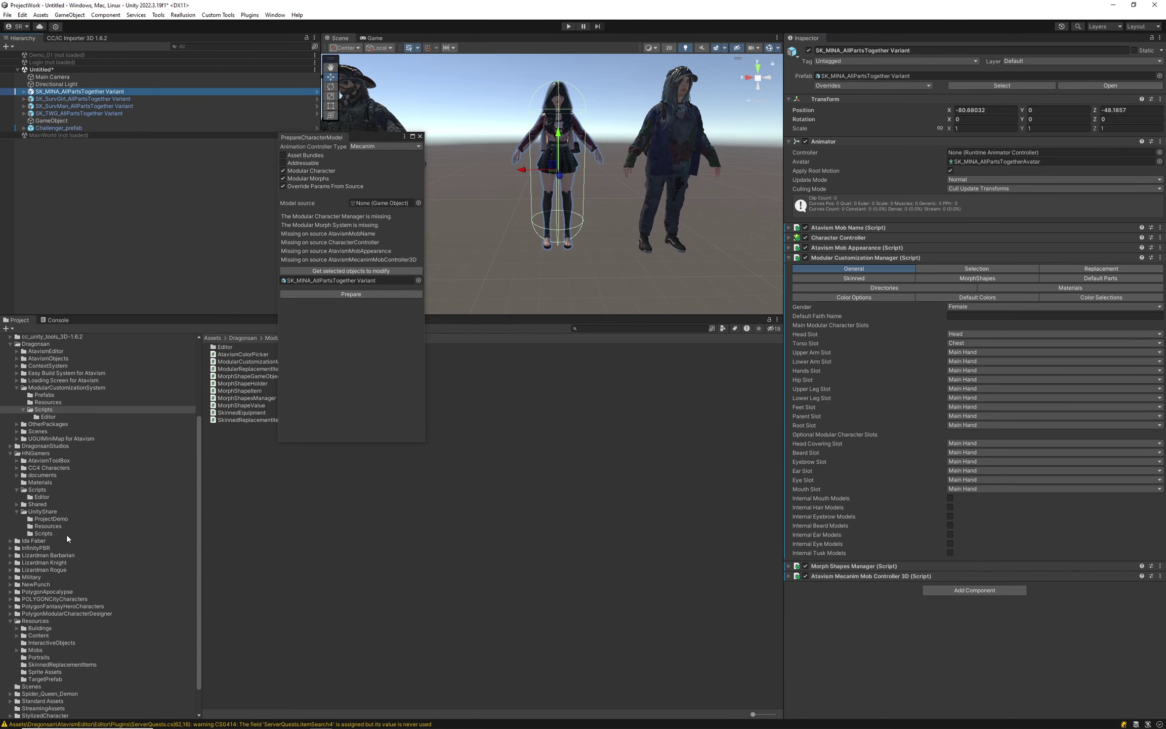
{"action": "scroll", "coordinate": [74, 611], "scroll_direction": "down", "scroll_amount": 2}
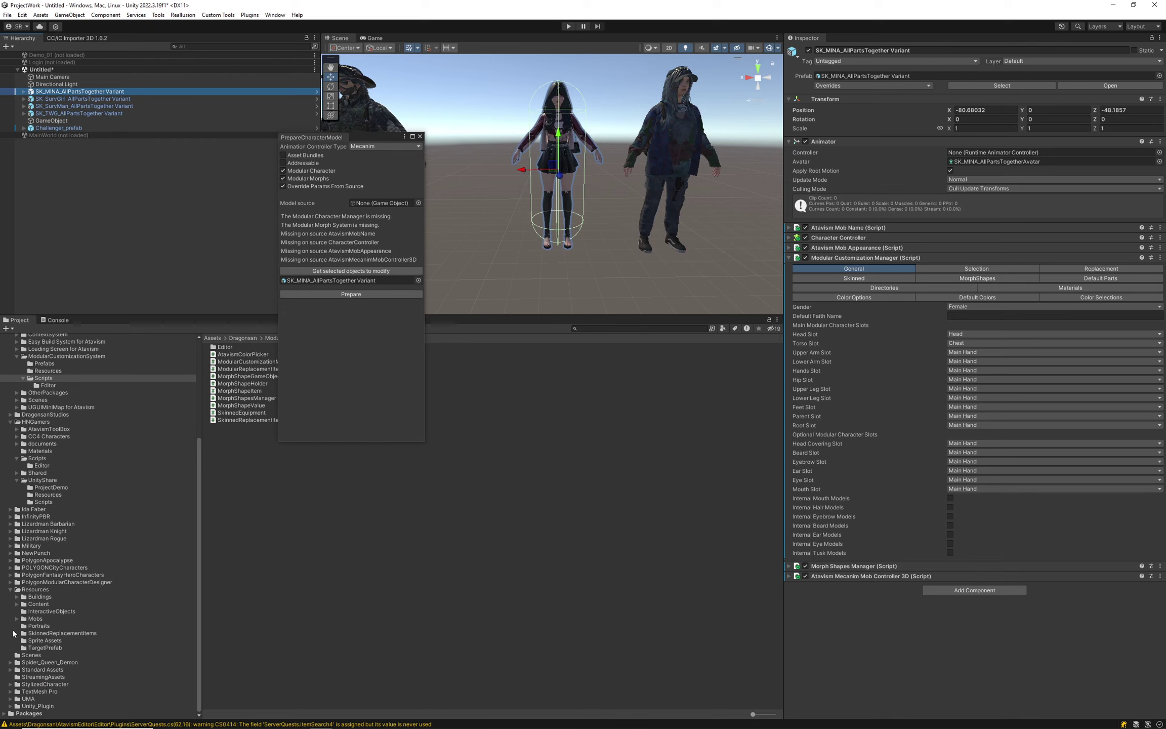
{"action": "left_click", "coordinate": [10, 576]}
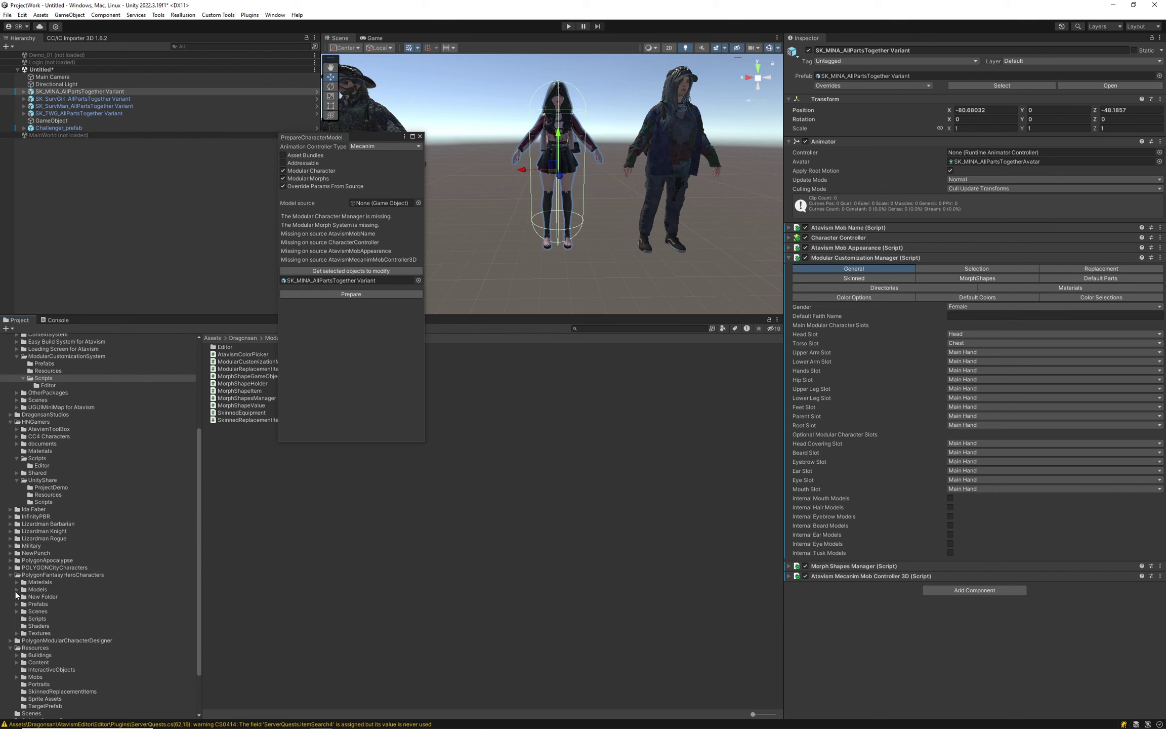
{"action": "left_click", "coordinate": [17, 591]}
{"action": "left_click", "coordinate": [41, 612]}
{"action": "left_click", "coordinate": [54, 606]}
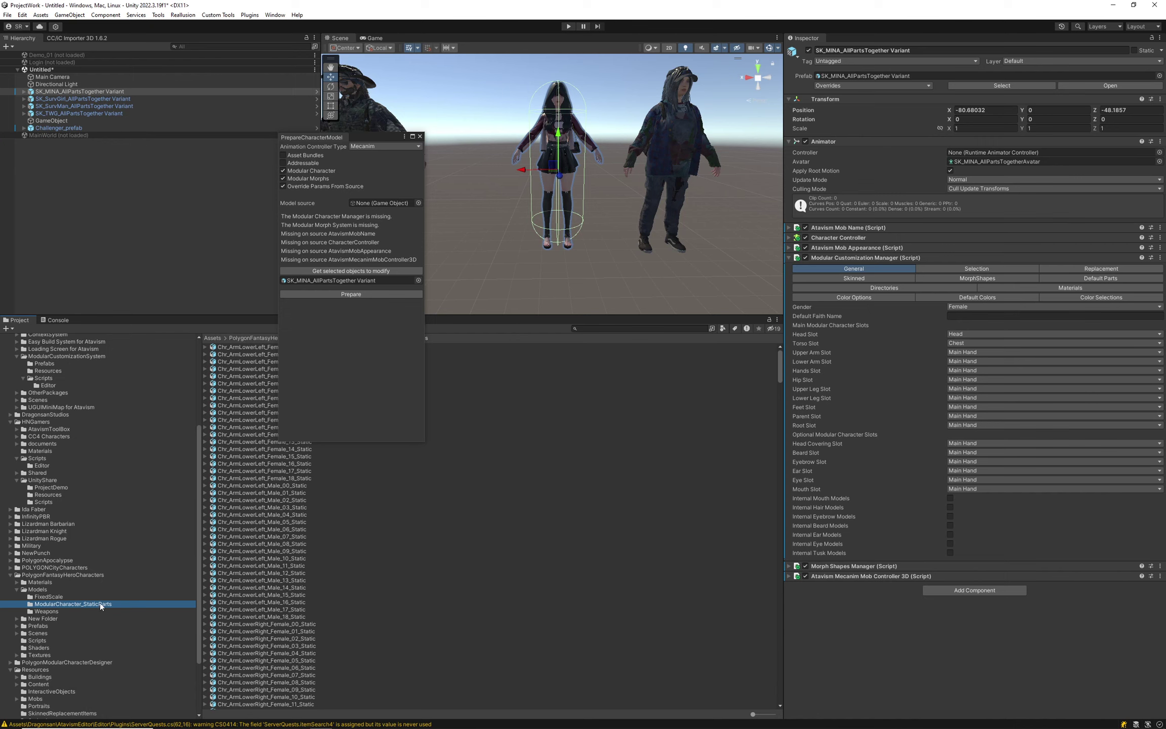
{"action": "left_click", "coordinate": [38, 590]}
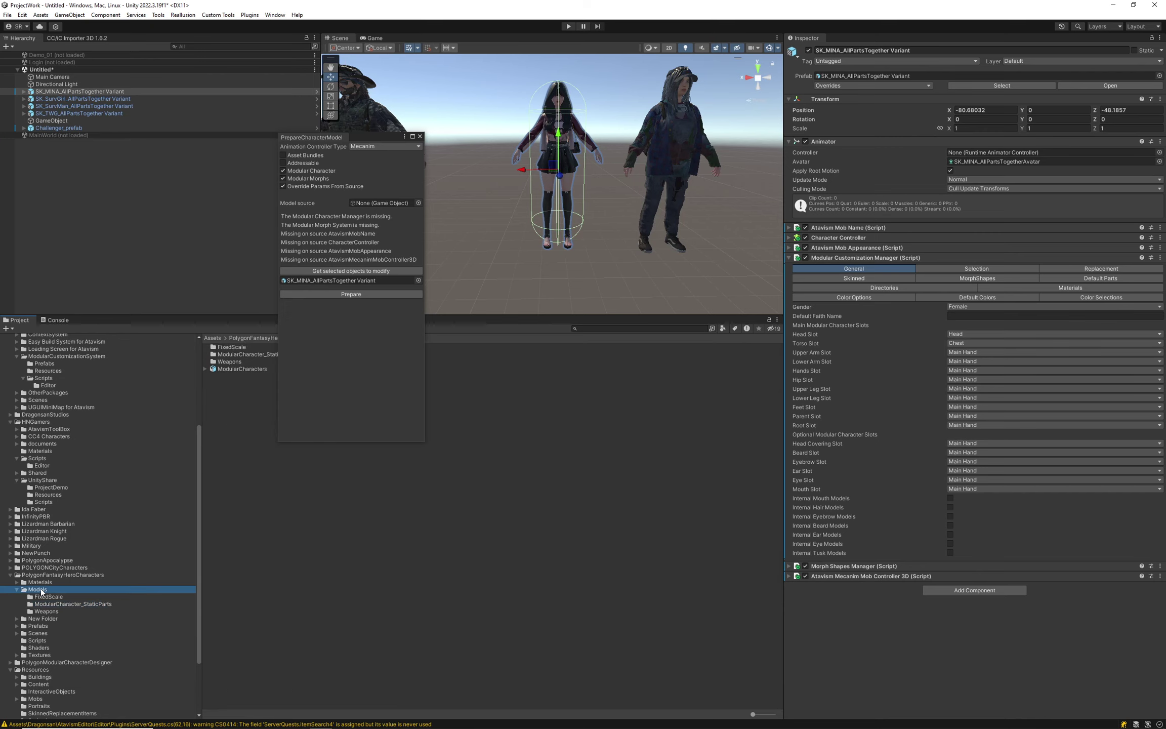
- Add the ModularCharacters model to the Untitled scene and expand its child objects in the hierarchy
{"action": "double_click", "coordinate": [237, 369]}
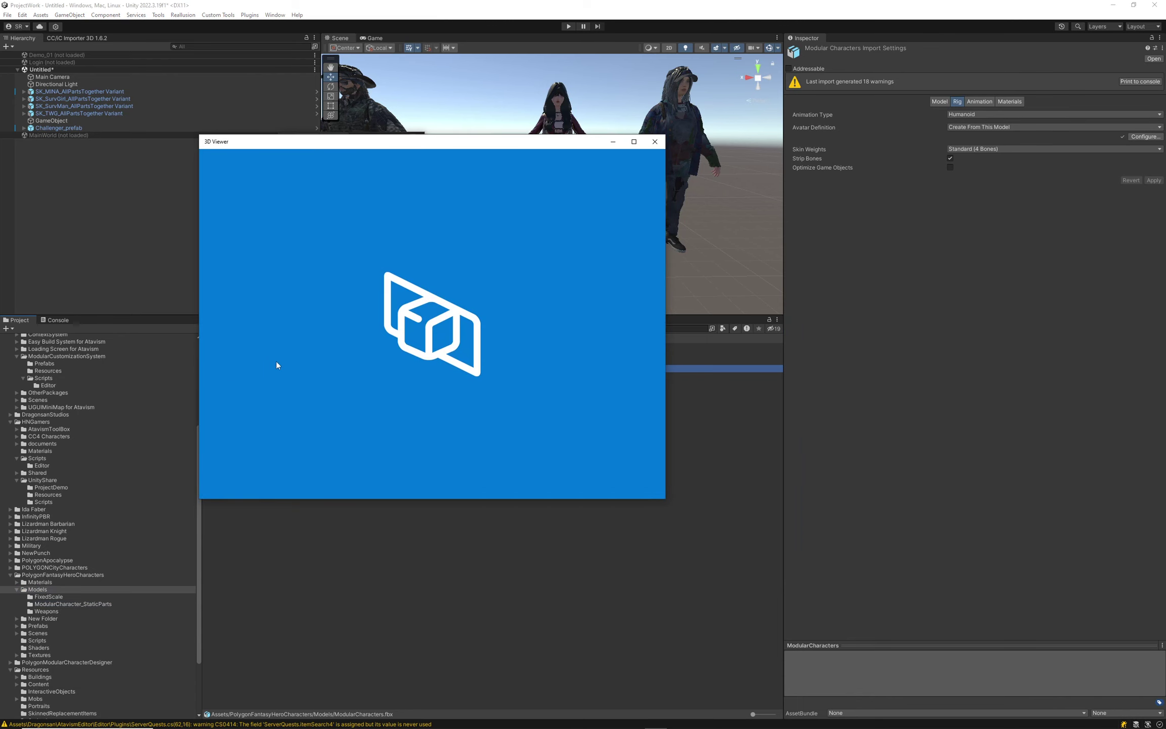
{"action": "left_click", "coordinate": [655, 141]}
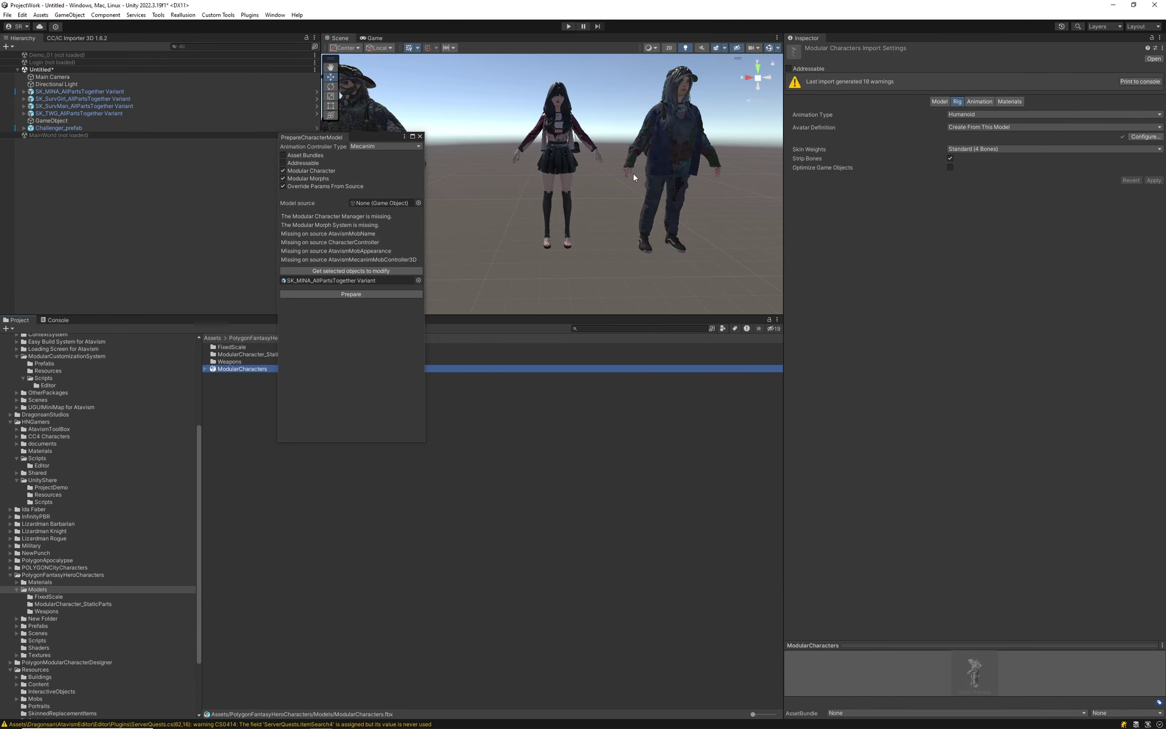
{"action": "left_click_drag", "start_coordinate": [244, 370], "coordinate": [233, 231]}
{"action": "left_click_drag", "start_coordinate": [403, 135], "coordinate": [411, 328]}
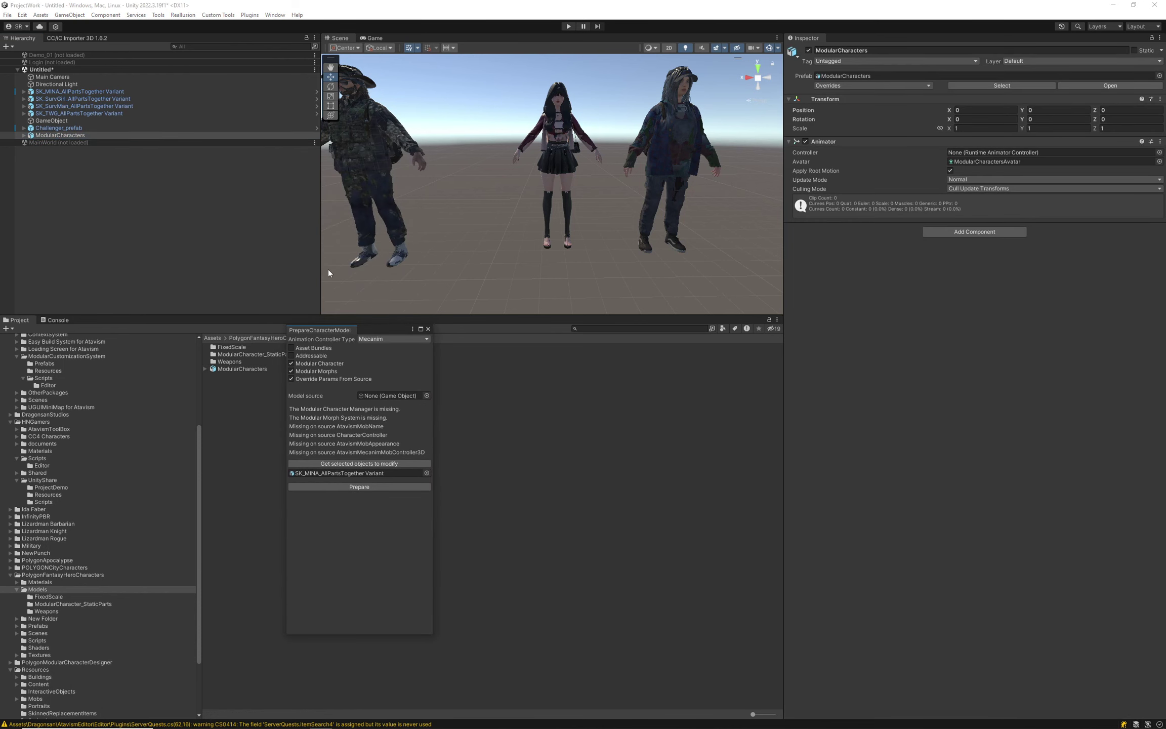
{"action": "double_click", "coordinate": [61, 135]}
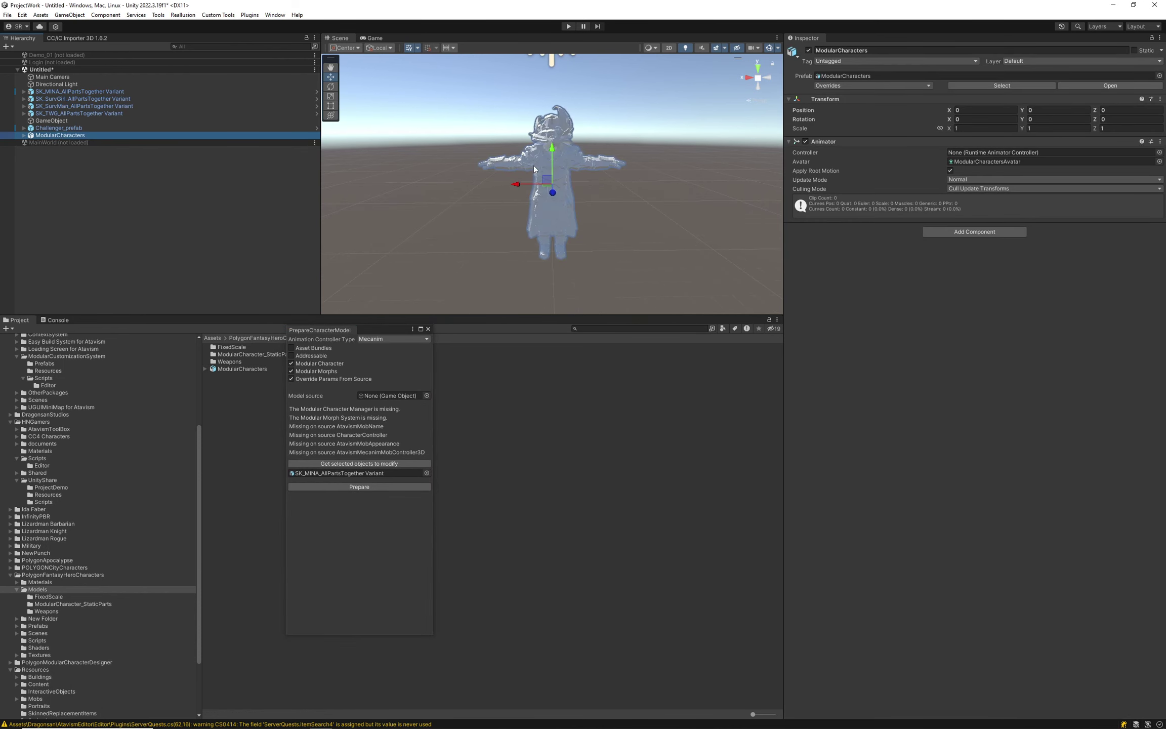
{"action": "left_click", "coordinate": [24, 135]}
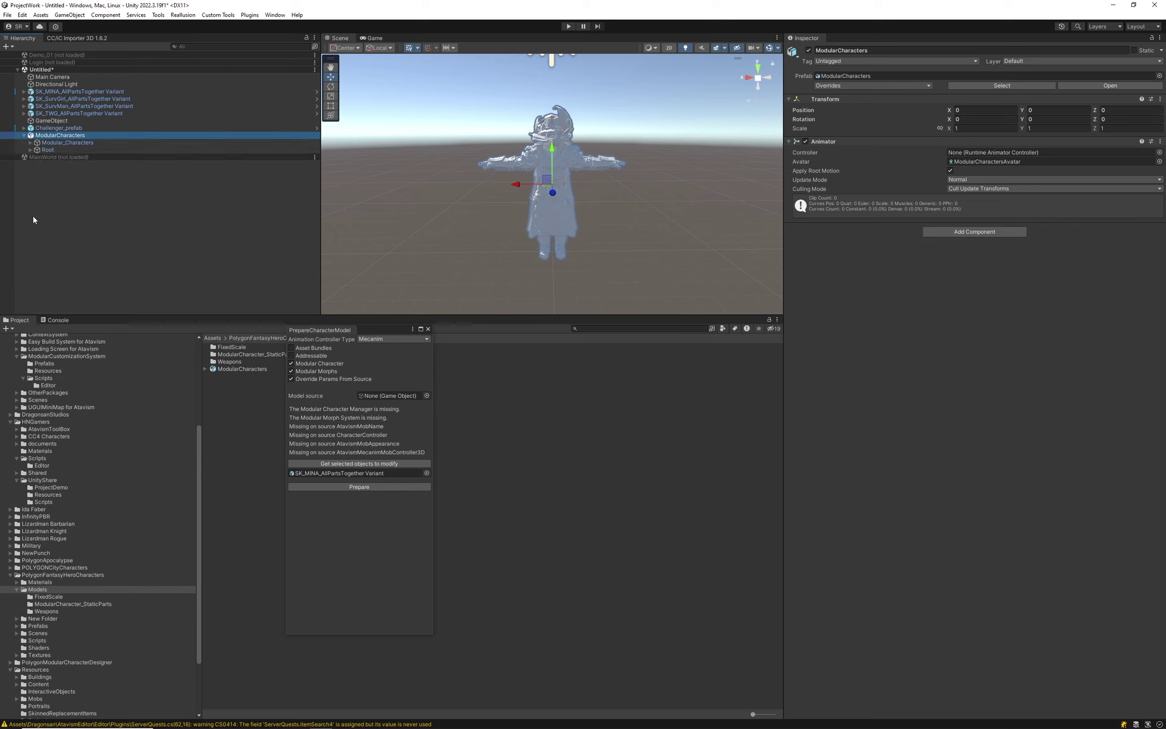
- Inspect the Chr_ArmLowerLeft_Female_11_Static part in ModularCharacter_StaticParts, then reselect the ModularCharacters object in the scene
{"action": "left_click", "coordinate": [49, 605]}
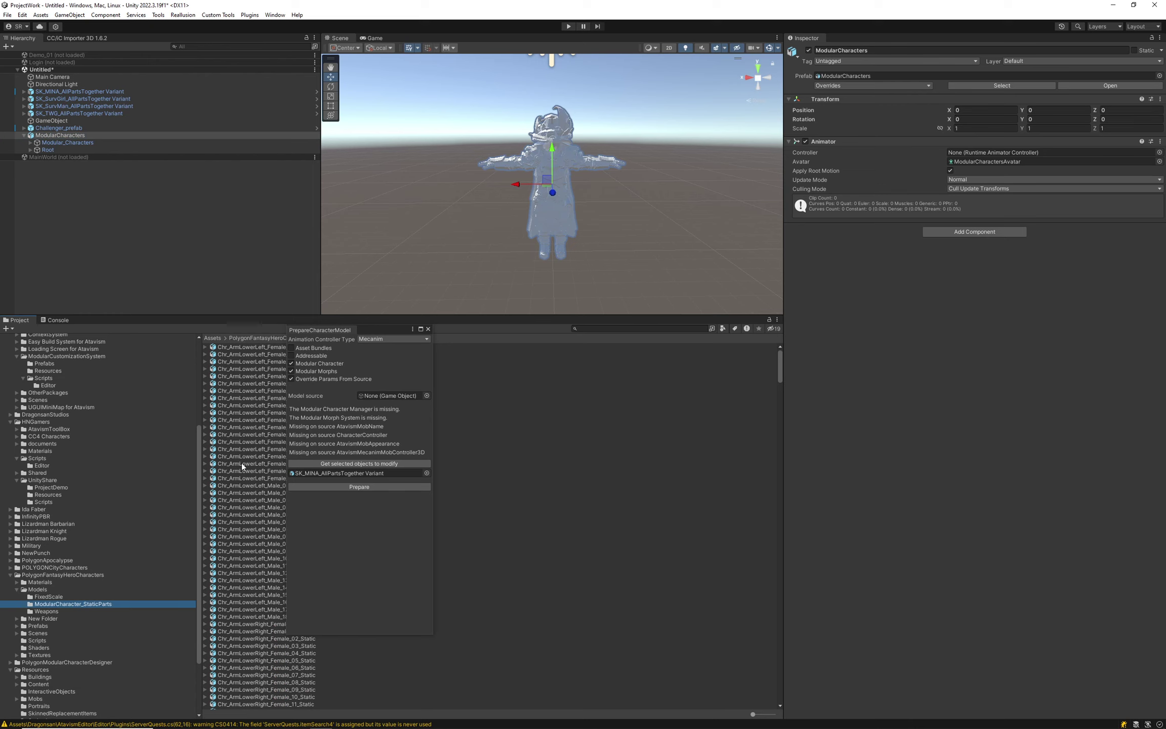
{"action": "left_click", "coordinate": [236, 428]}
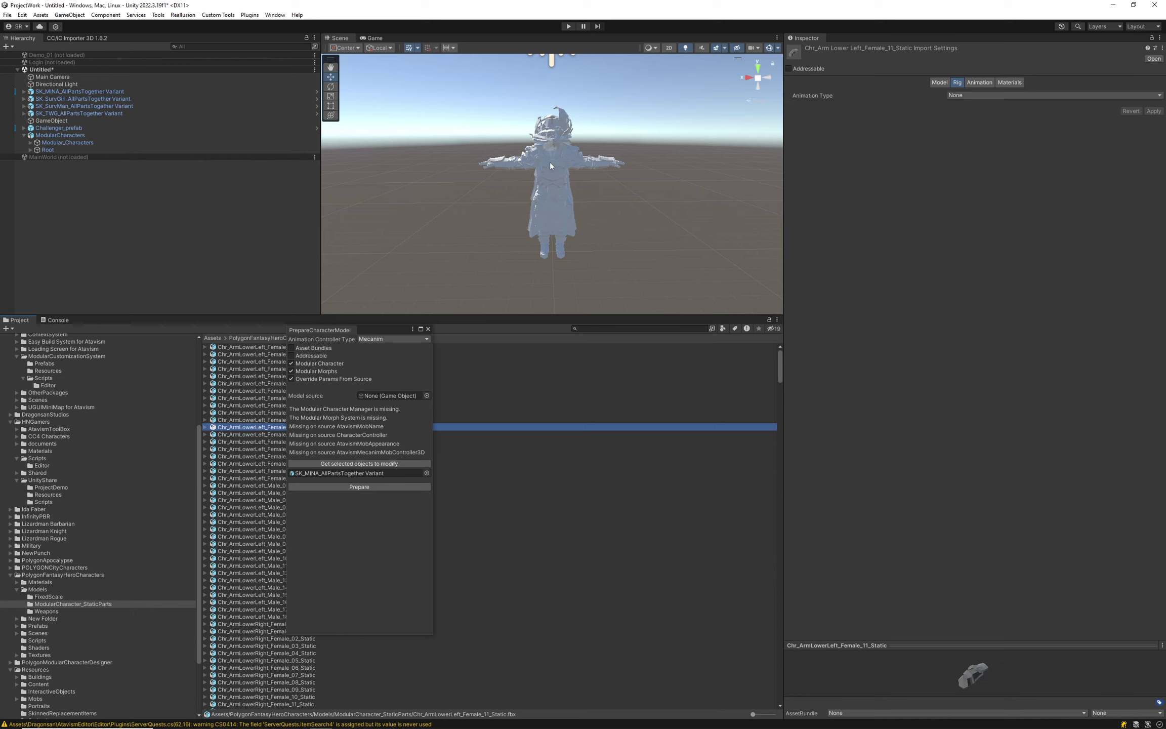
{"action": "left_click", "coordinate": [66, 136]}
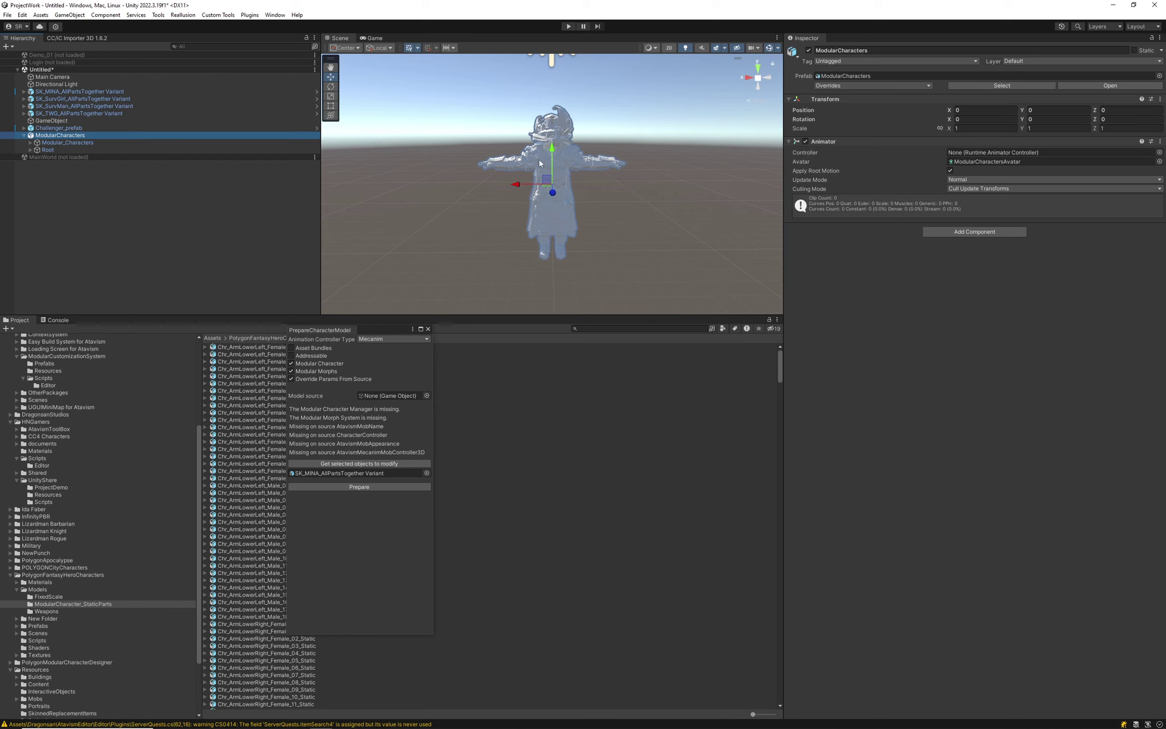
- Expand Modular_Characters and All_Gender_Parts in the hierarchy to examine the part groups, then reselect SK_MINA_AllPartsTogether Variant
{"action": "left_click", "coordinate": [30, 142]}
{"action": "left_click", "coordinate": [36, 150]}
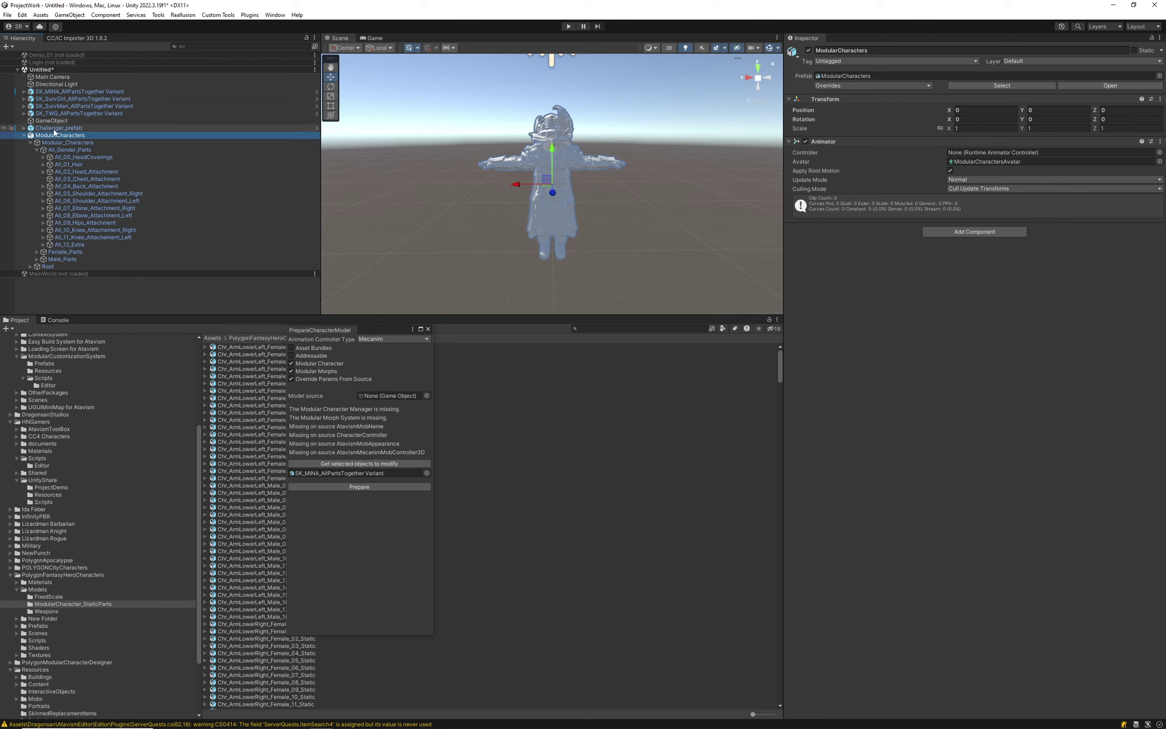
{"action": "left_click", "coordinate": [101, 128]}
{"action": "left_click", "coordinate": [76, 91]}
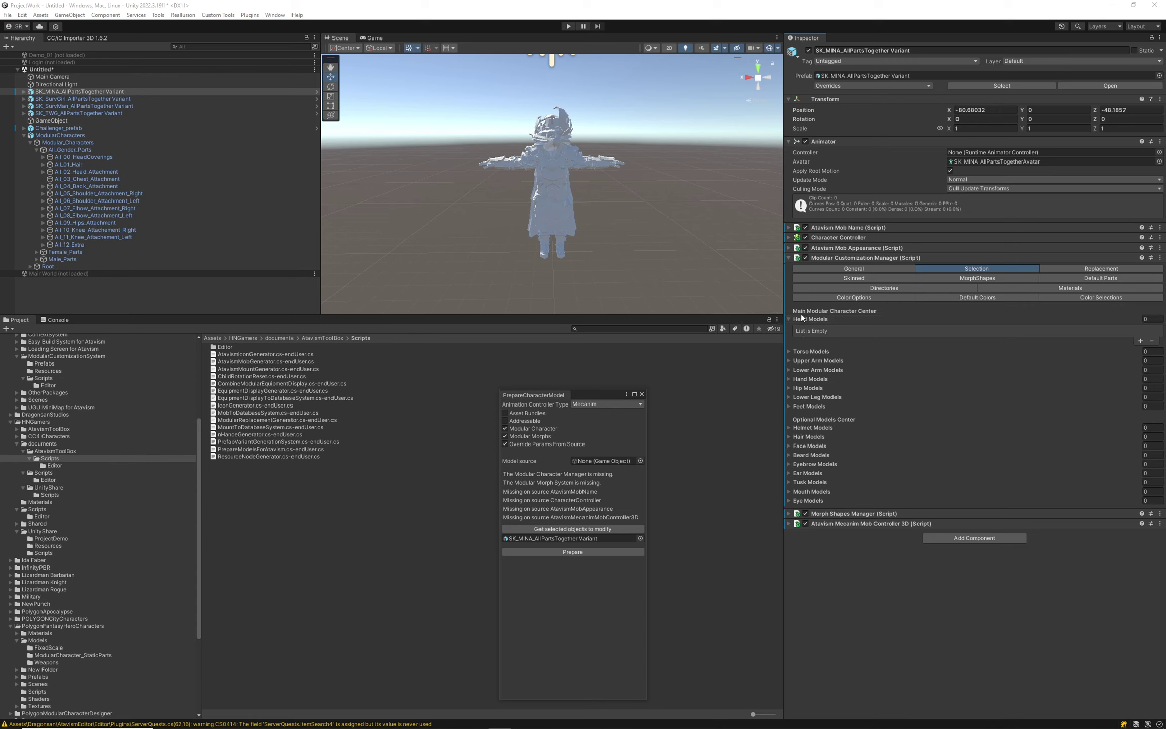
- Expand the main model lists from Torso through Lower Leg and add an empty element to Head Models
{"action": "left_click", "coordinate": [790, 350]}
{"action": "left_click", "coordinate": [791, 384]}
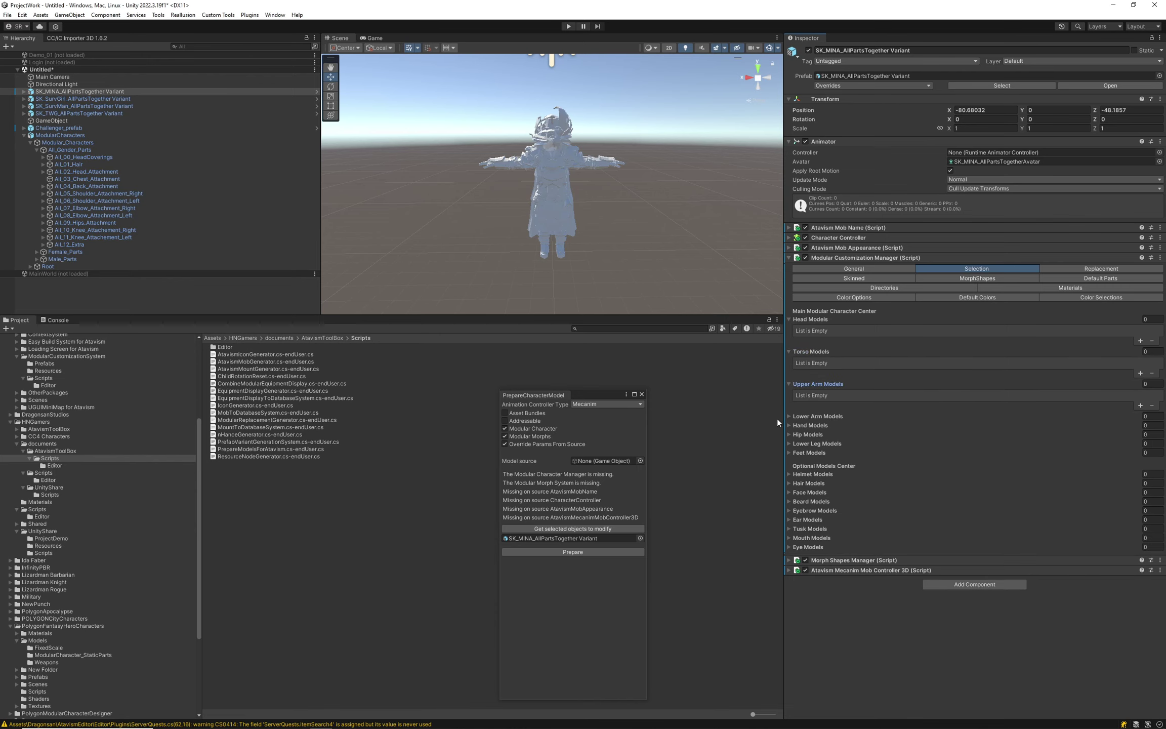
{"action": "left_click", "coordinate": [788, 416]}
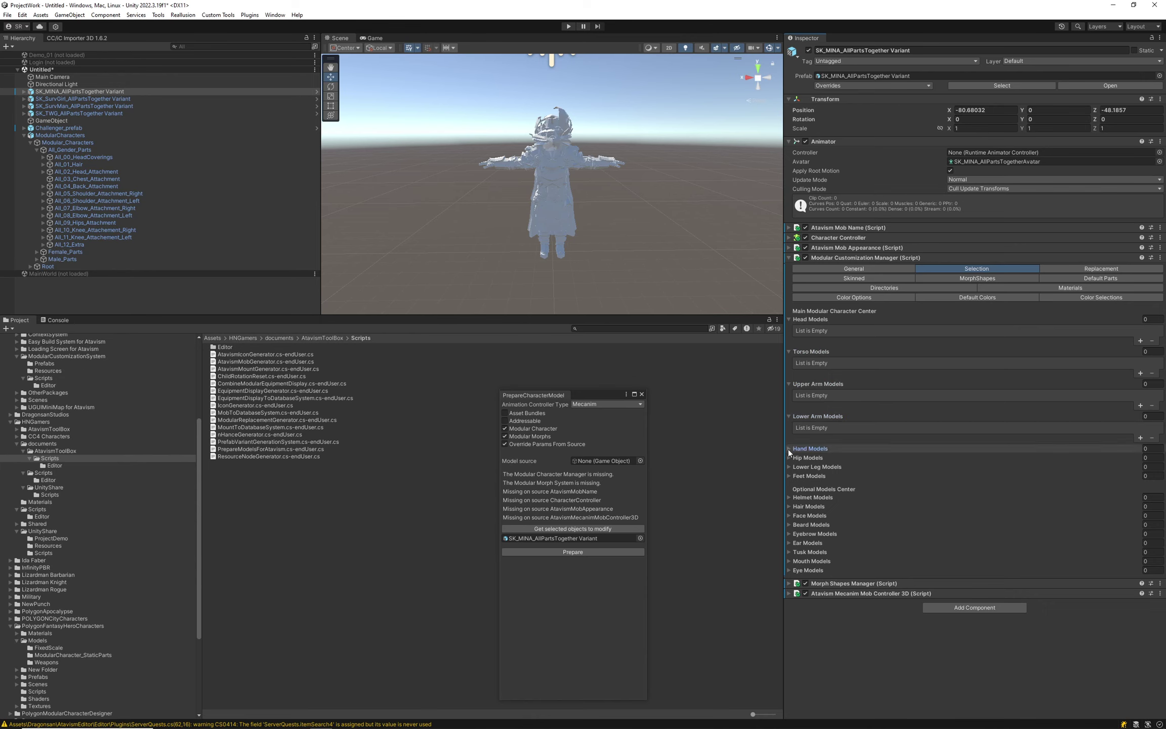
{"action": "left_click", "coordinate": [788, 448]}
{"action": "left_click", "coordinate": [791, 481]}
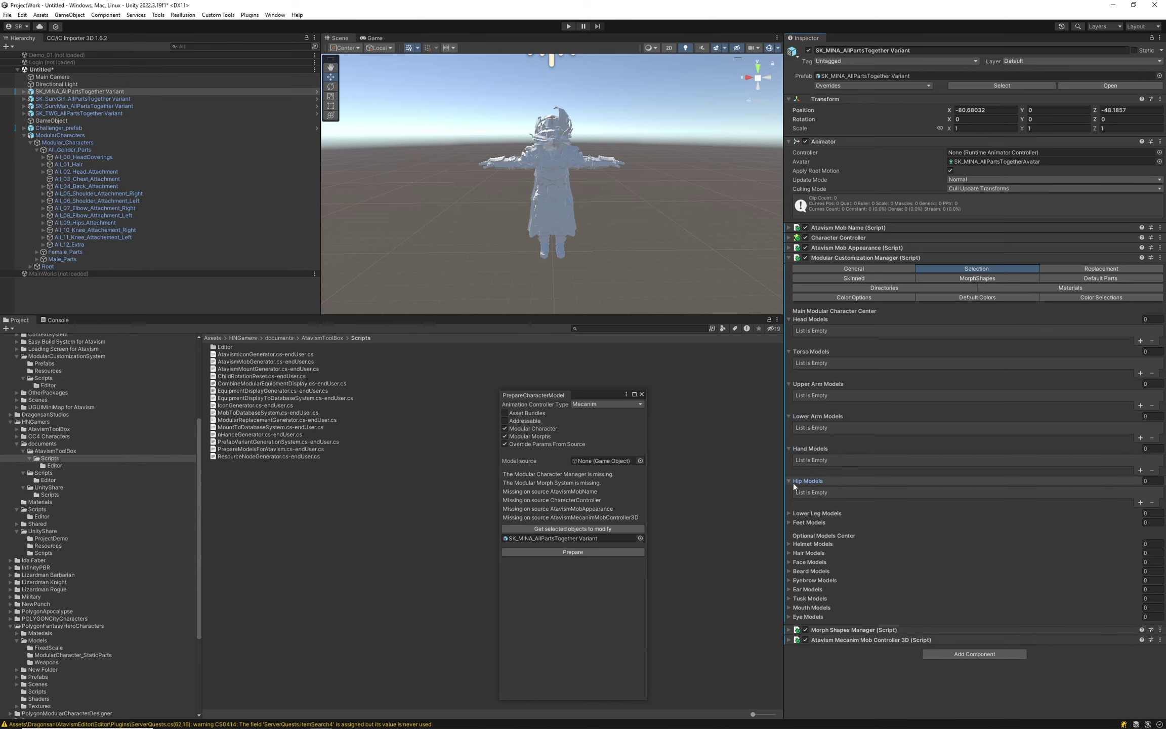
{"action": "left_click", "coordinate": [790, 513]}
{"action": "left_click", "coordinate": [1140, 340]}
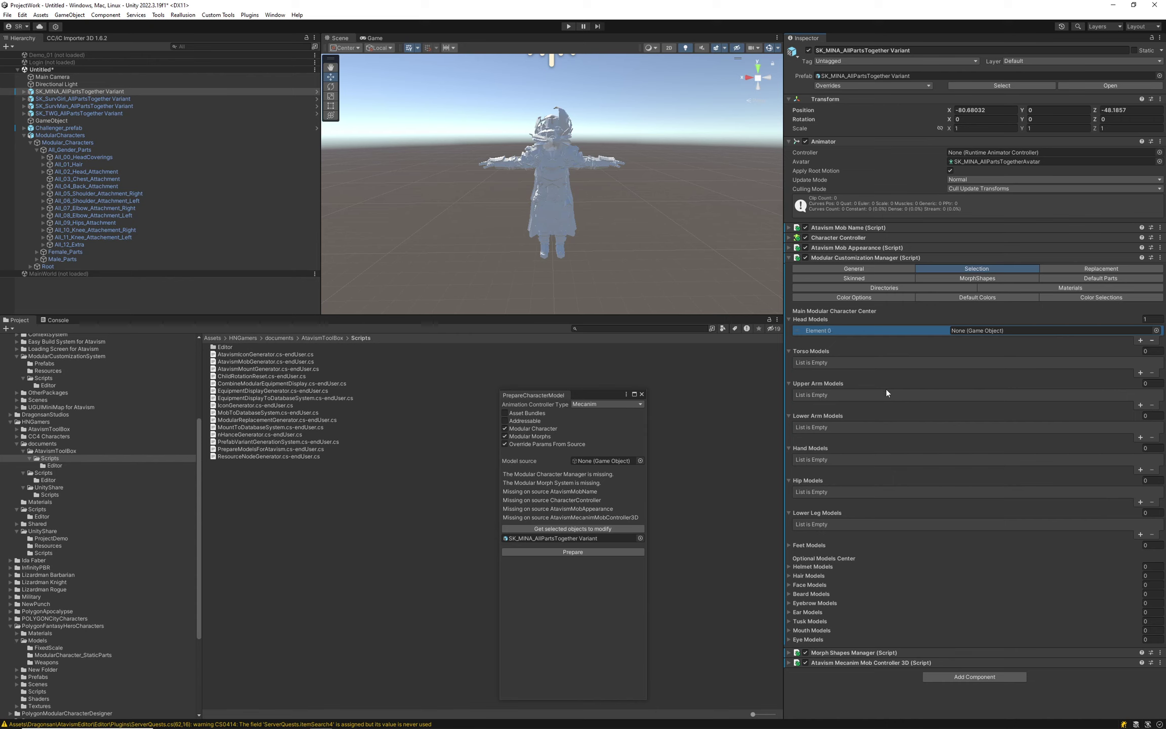
- Enable Modular Model Swapping in the Replacement settings and add an empty Replacement Items element, leaving its item unassigned
{"action": "left_click", "coordinate": [1091, 269]}
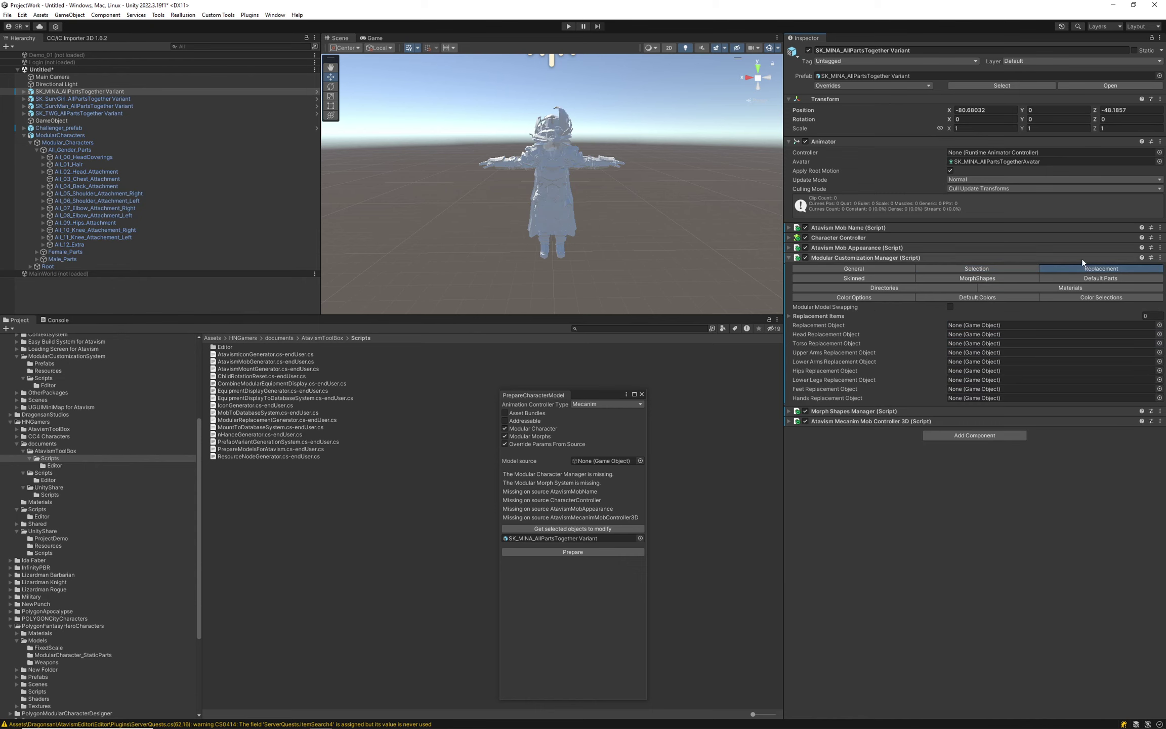
{"action": "left_click", "coordinate": [951, 306]}
{"action": "left_click", "coordinate": [789, 315]}
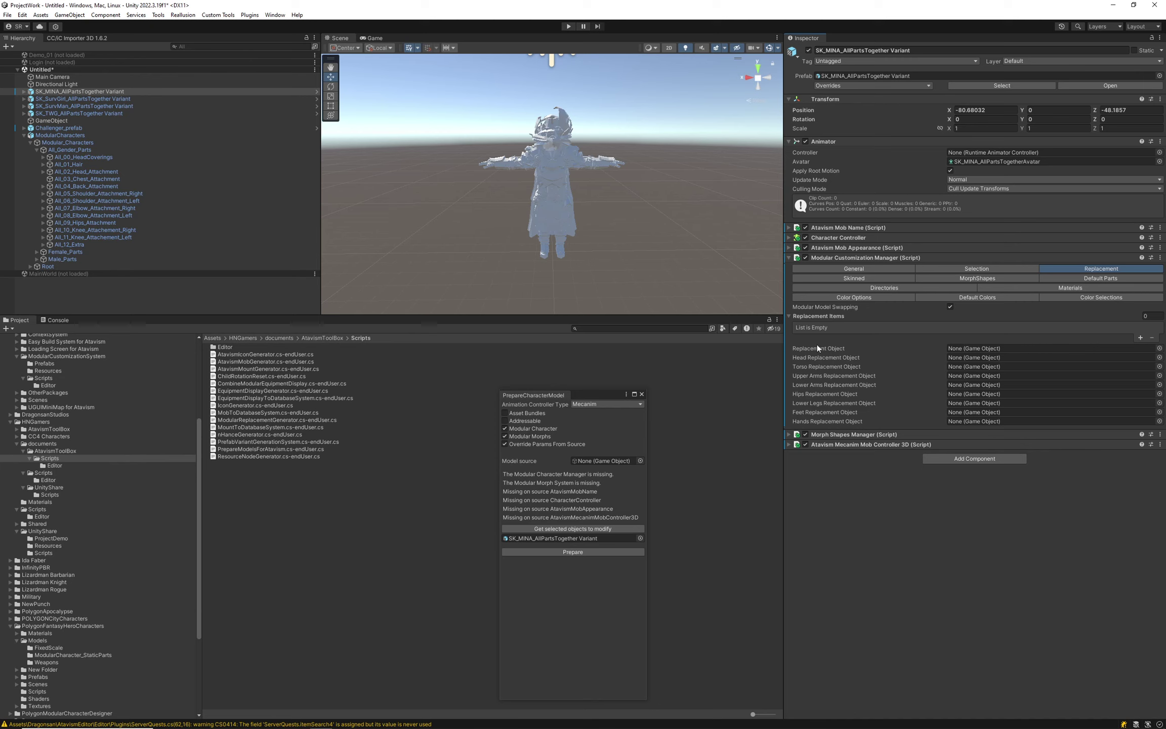
{"action": "left_click", "coordinate": [1140, 338]}
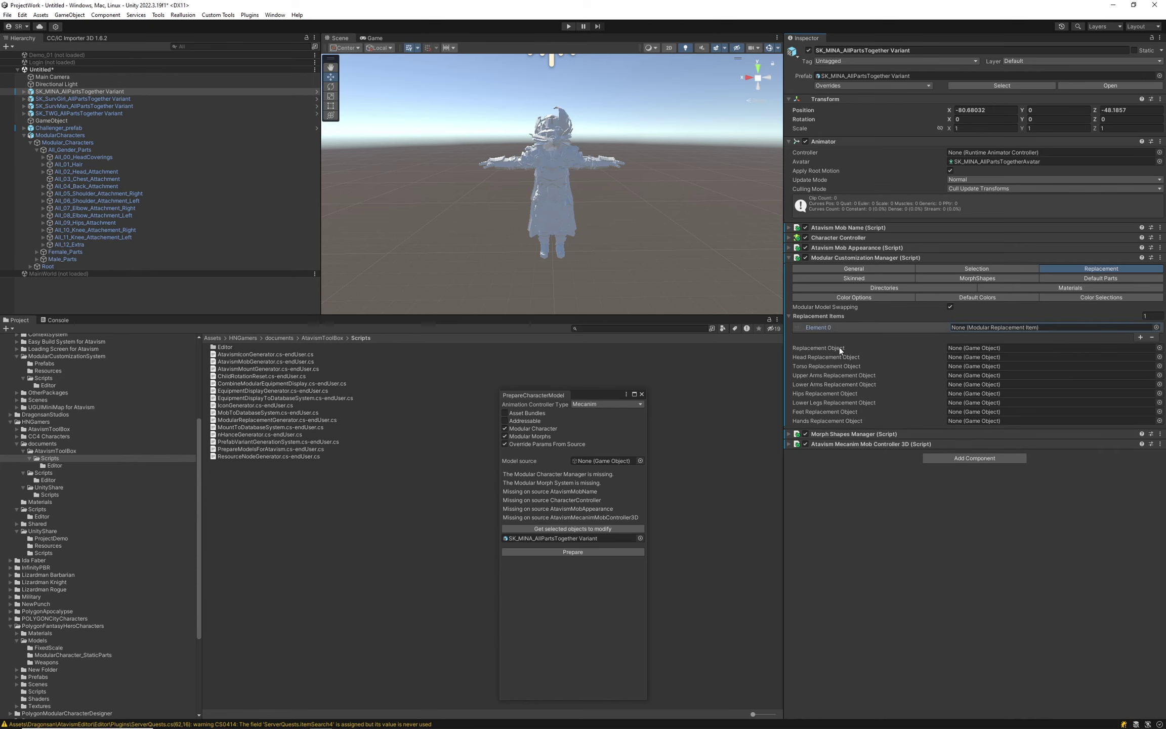
{"action": "left_click", "coordinate": [1156, 326]}
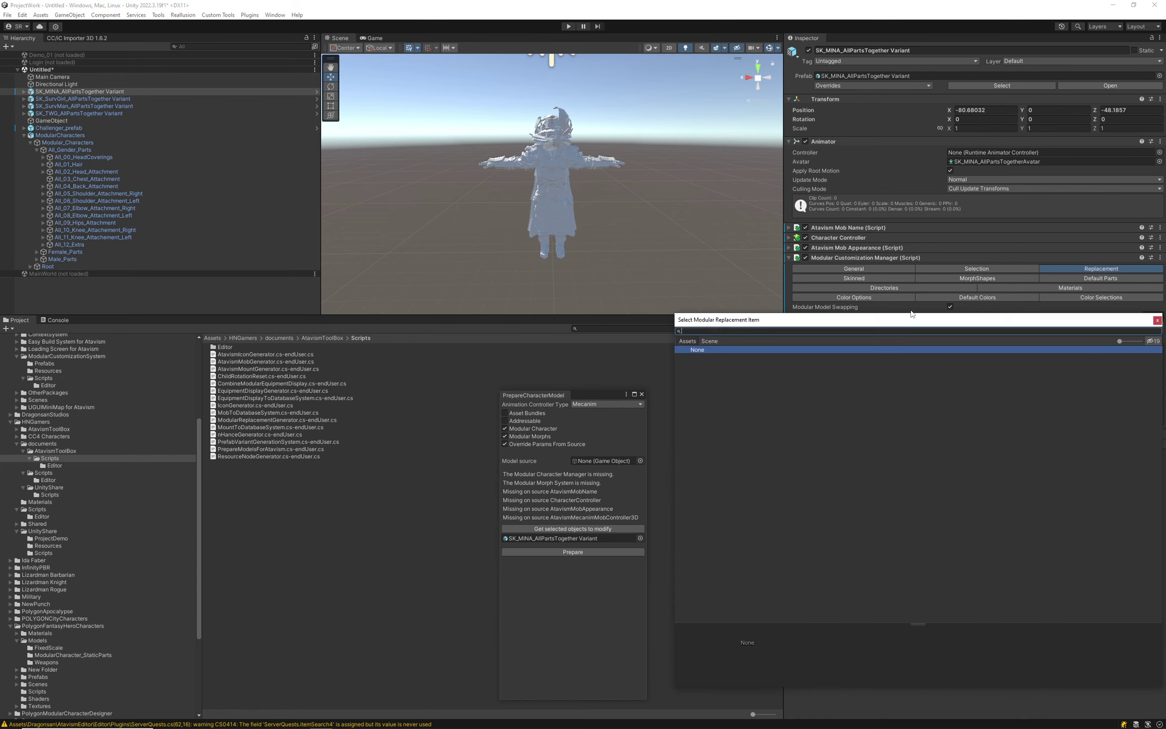
{"action": "left_click", "coordinate": [1157, 320]}
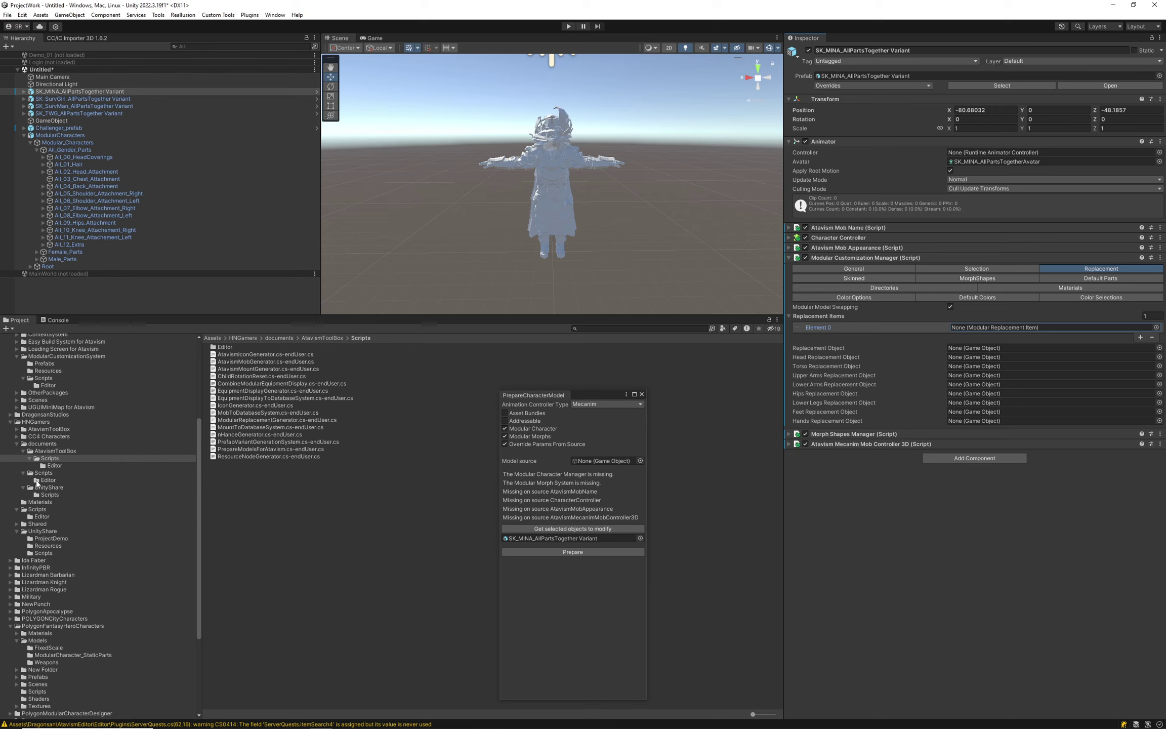
- Create a folder named Resources inside the HNGamers folder and open it
{"action": "left_click", "coordinate": [34, 524]}
{"action": "left_click", "coordinate": [30, 421]}
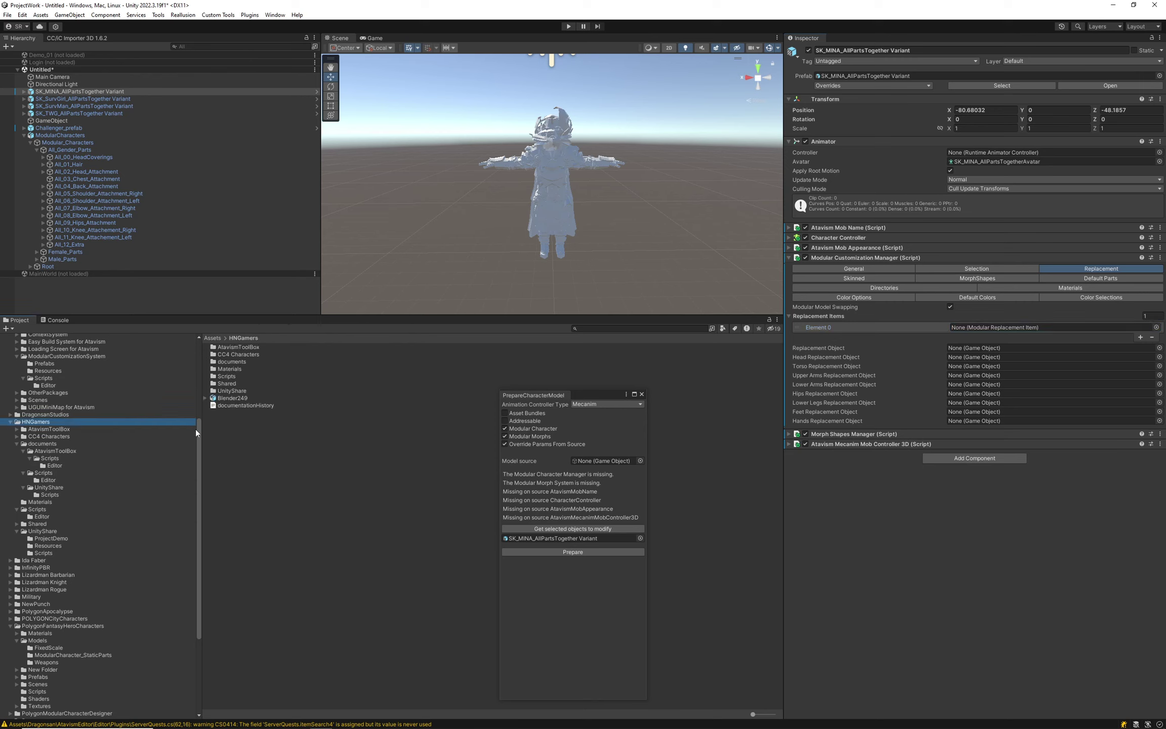
{"action": "right_click", "coordinate": [253, 441]}
{"action": "mouse_move", "coordinate": [318, 158]}
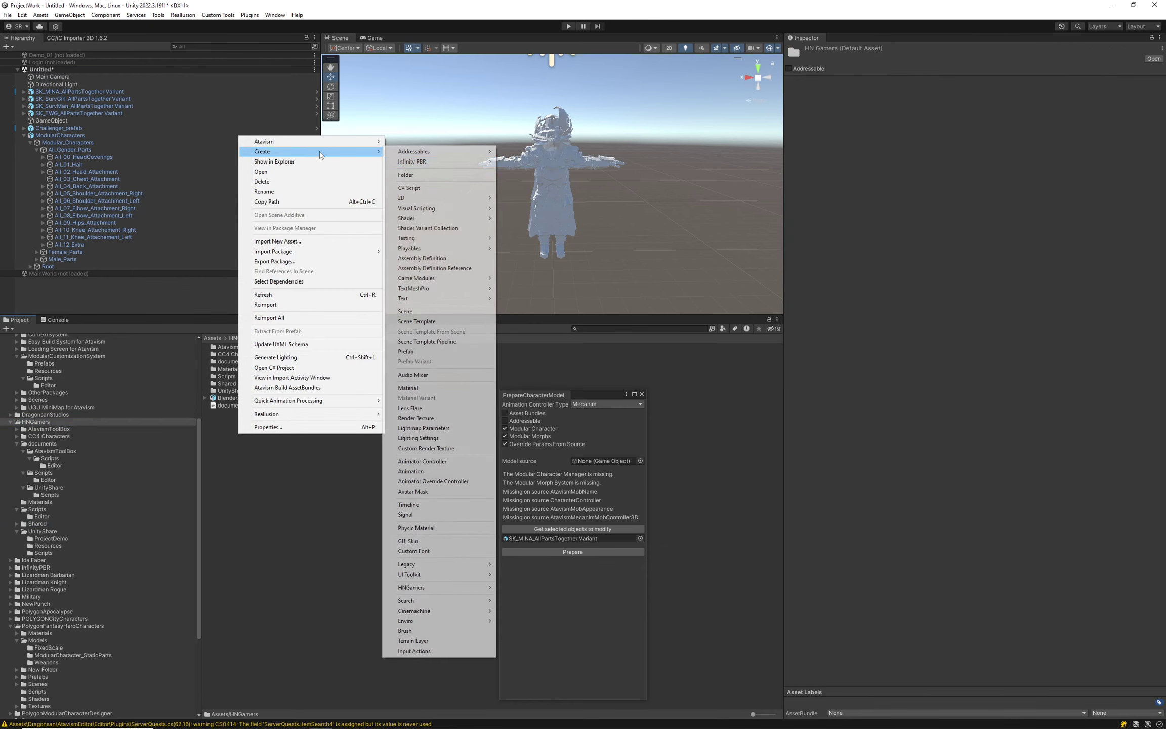
{"action": "left_click", "coordinate": [454, 176]}
{"action": "type", "text": "Re"}
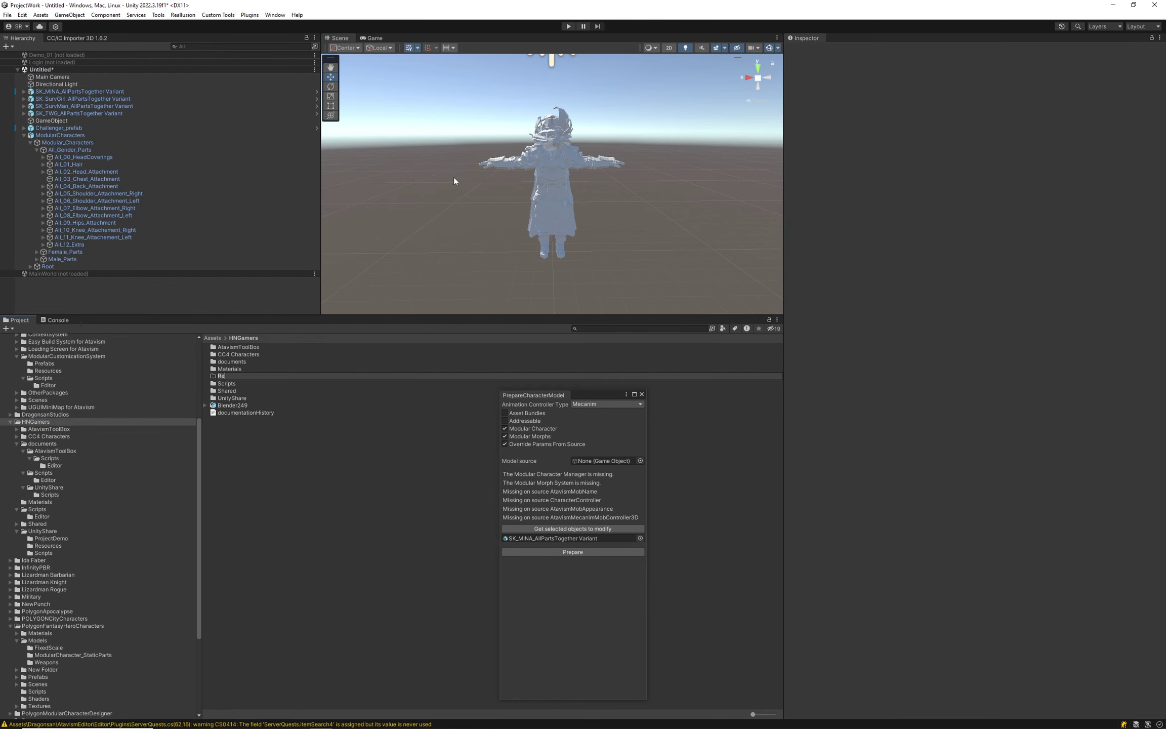
{"action": "type", "text": "sources"}
{"action": "key", "text": "Return"}
{"action": "key", "text": "Return"}
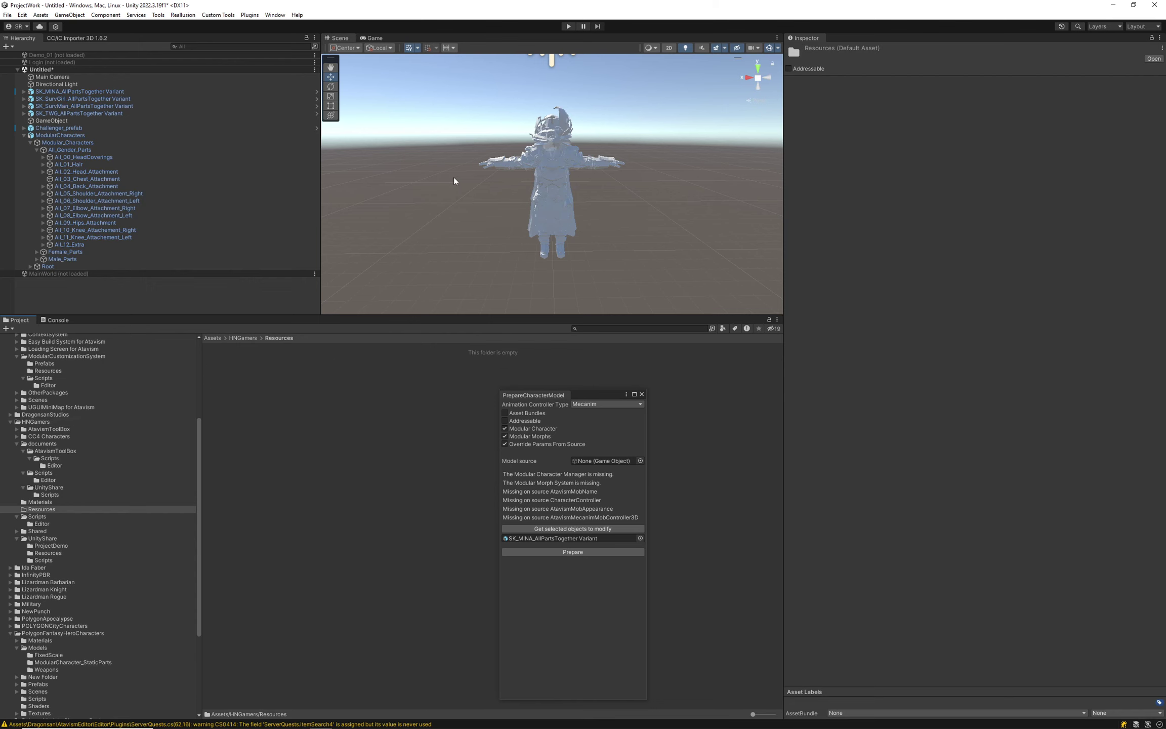
- Create an HNGamers ModularReplacementItem asset in the Resources folder, keeping the default name Data
{"action": "right_click", "coordinate": [308, 381]}
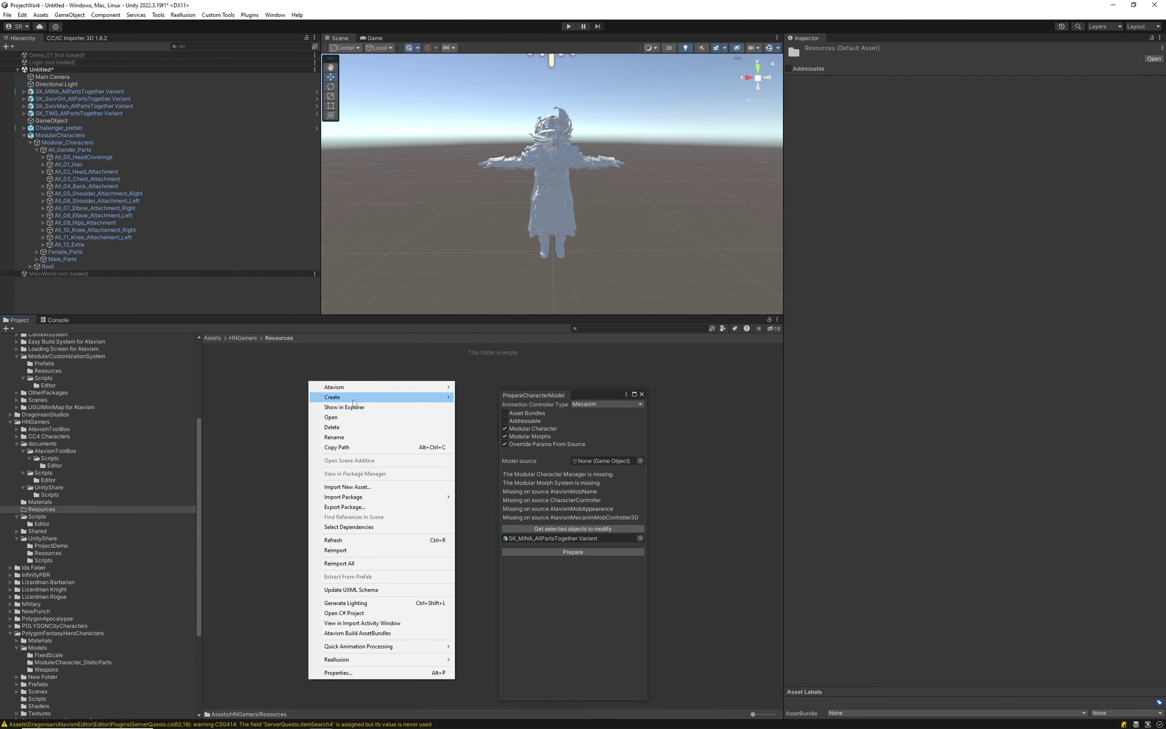
{"action": "mouse_move", "coordinate": [354, 400]}
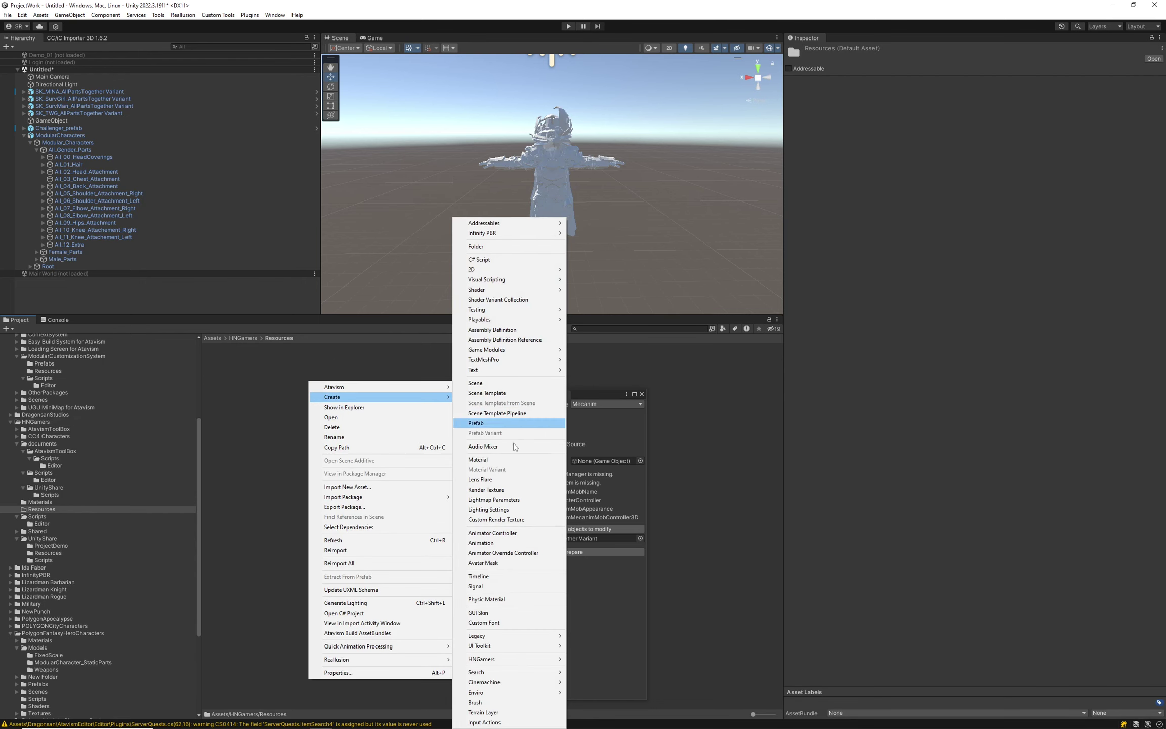
{"action": "mouse_move", "coordinate": [516, 660]}
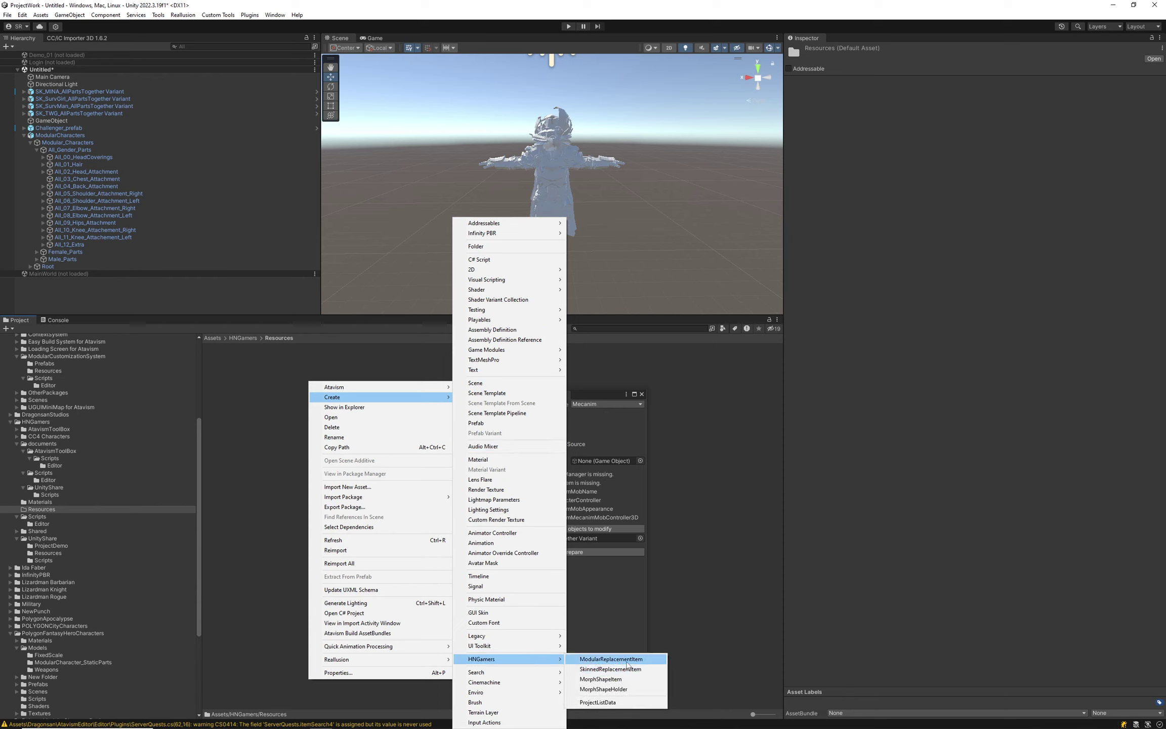
{"action": "left_click", "coordinate": [611, 659]}
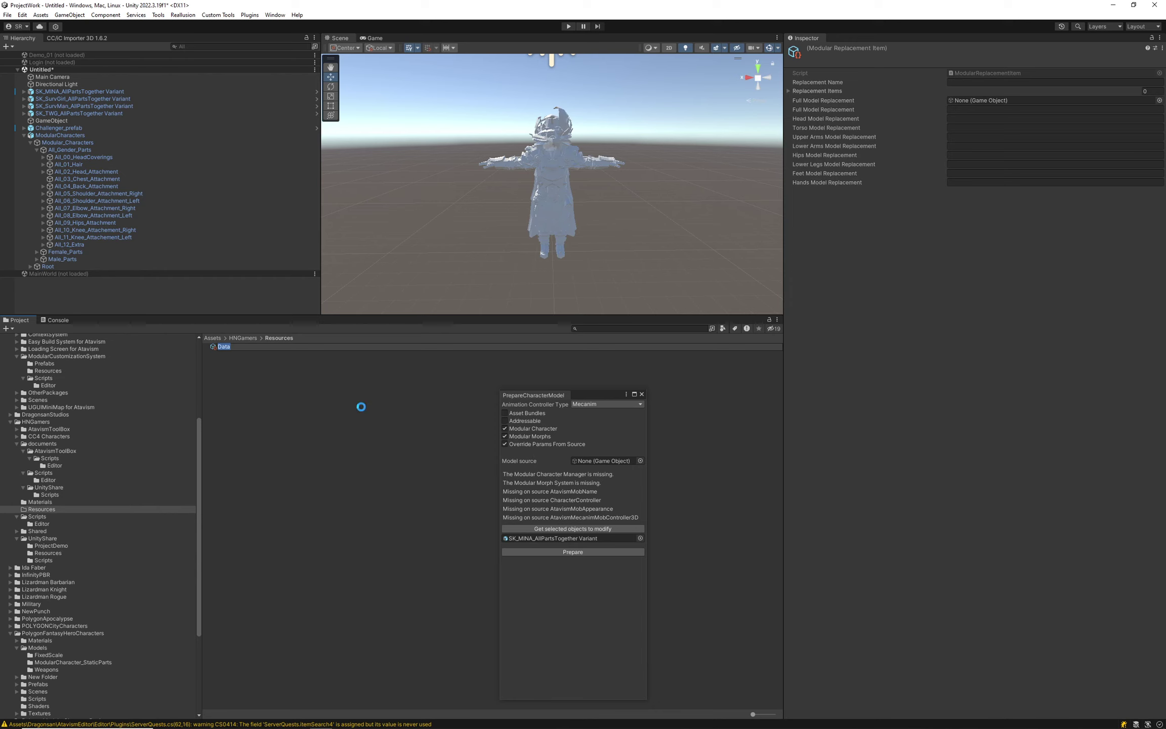
{"action": "key", "text": "Return"}
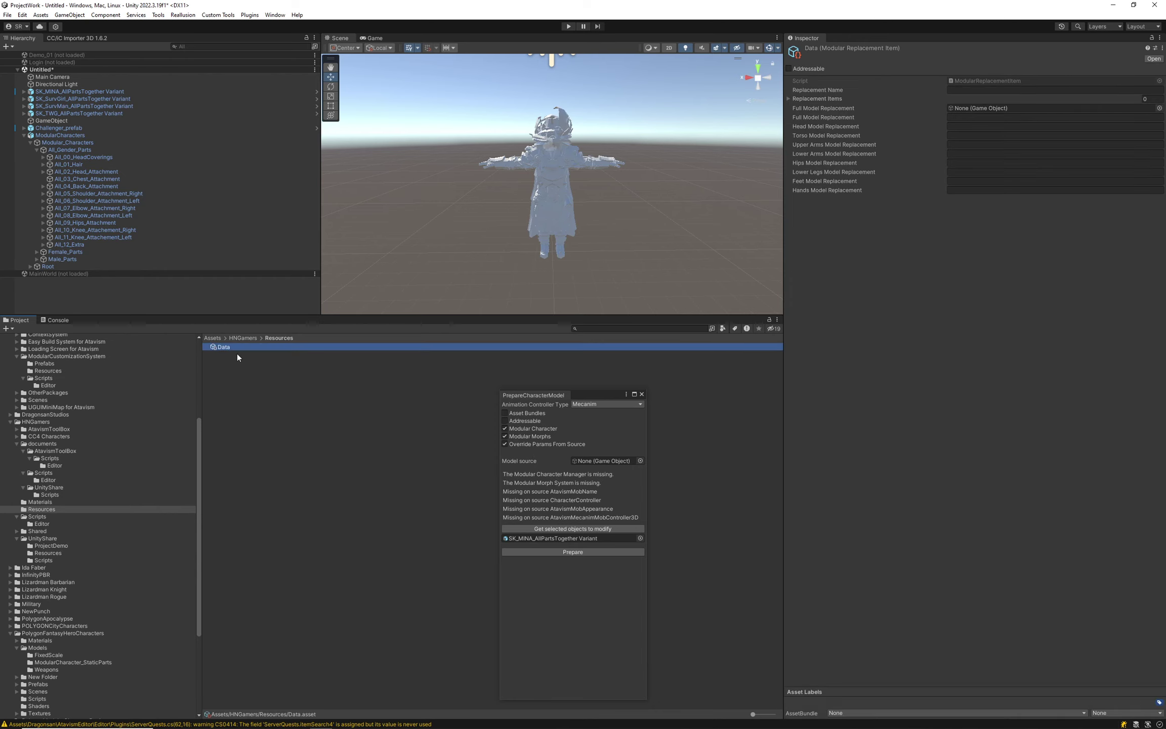
- Add a Replacement Items element to the Data asset, trying Torso and Head before setting it to Hips
{"action": "left_click", "coordinate": [797, 98]}
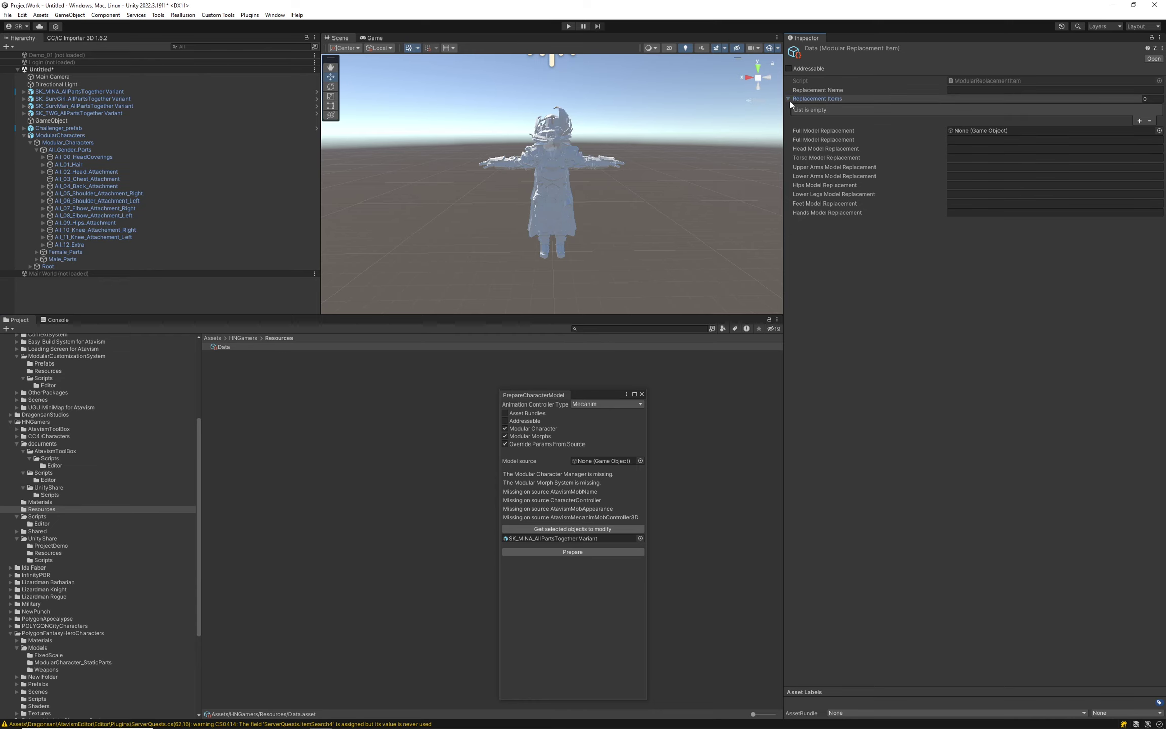
{"action": "left_click", "coordinate": [1139, 121]}
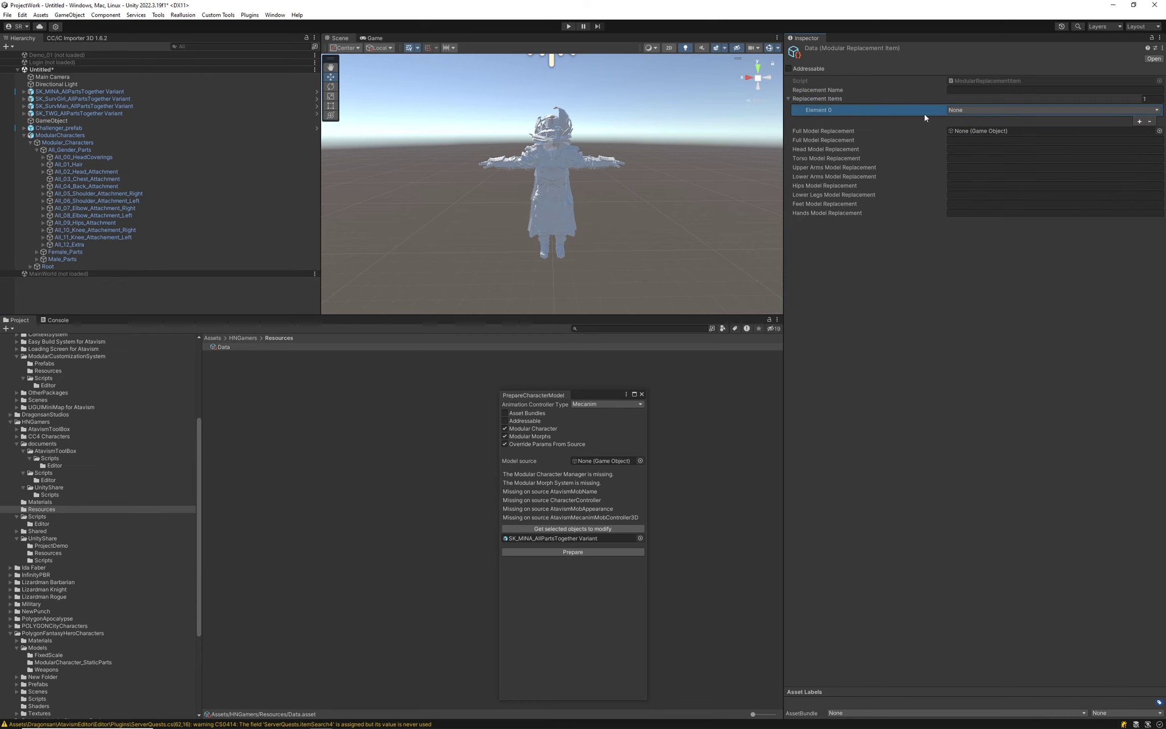
{"action": "left_click", "coordinate": [967, 113]}
{"action": "left_click", "coordinate": [984, 149]}
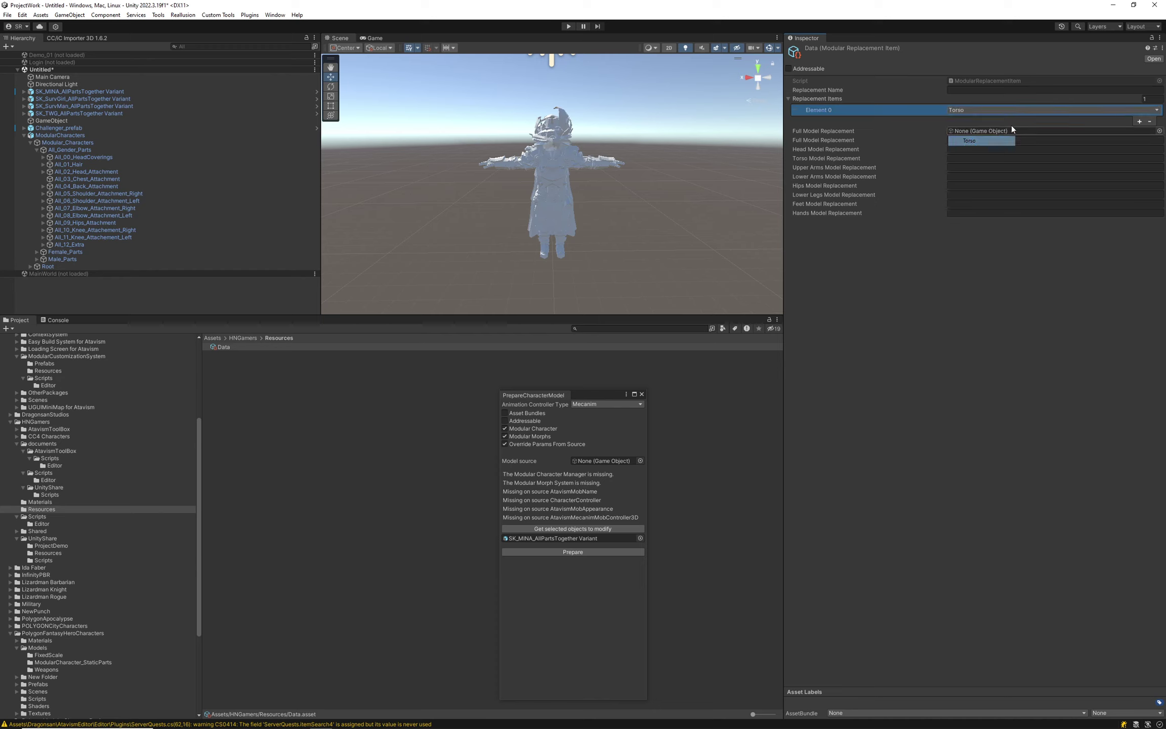
{"action": "left_click", "coordinate": [995, 109]}
{"action": "left_click", "coordinate": [984, 129]}
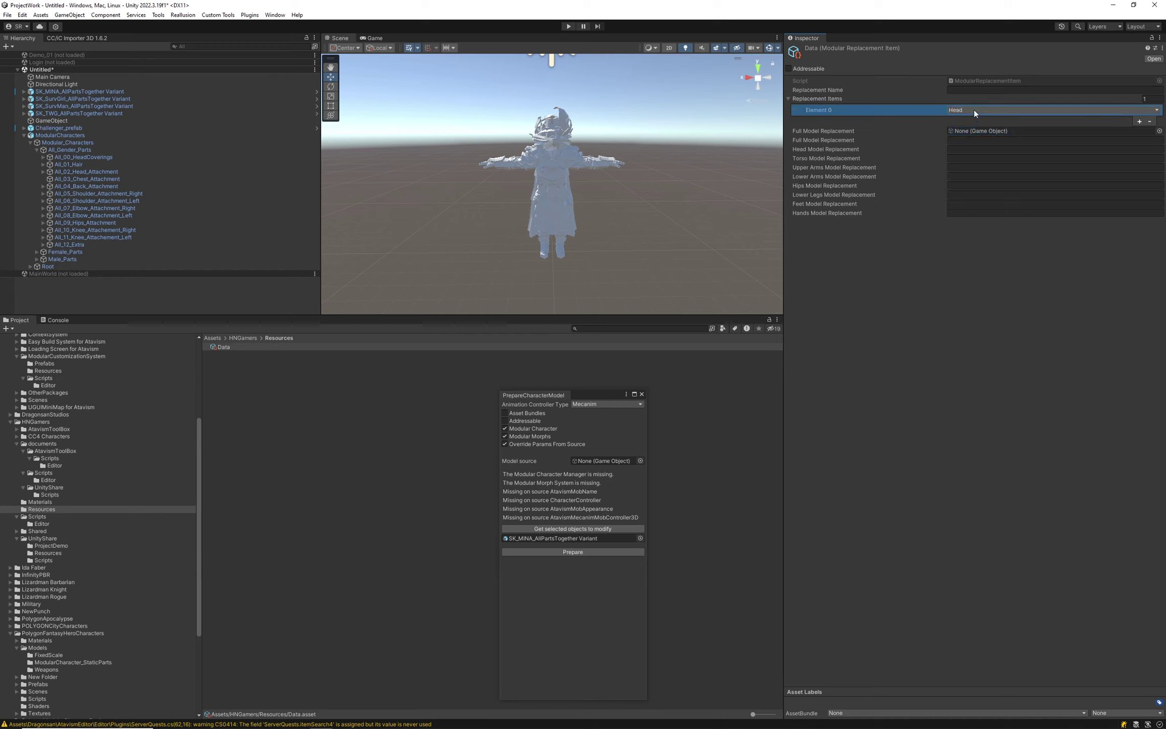
{"action": "left_click", "coordinate": [956, 110]}
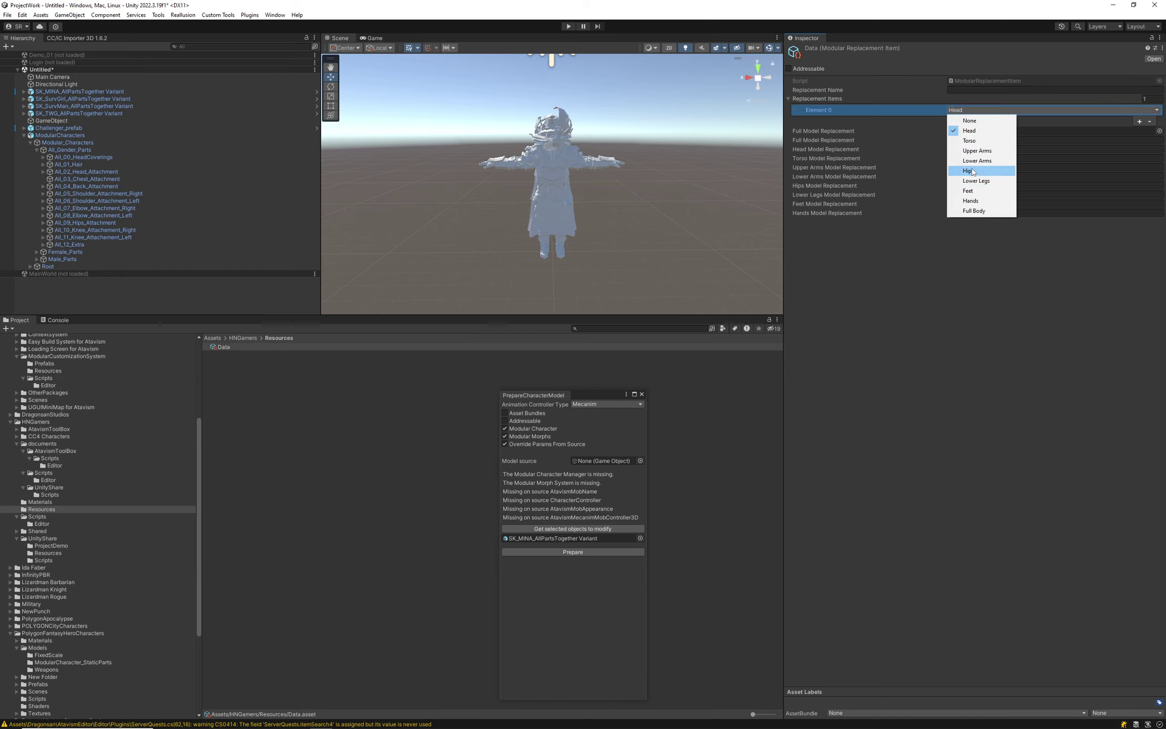
{"action": "left_click", "coordinate": [977, 181]}
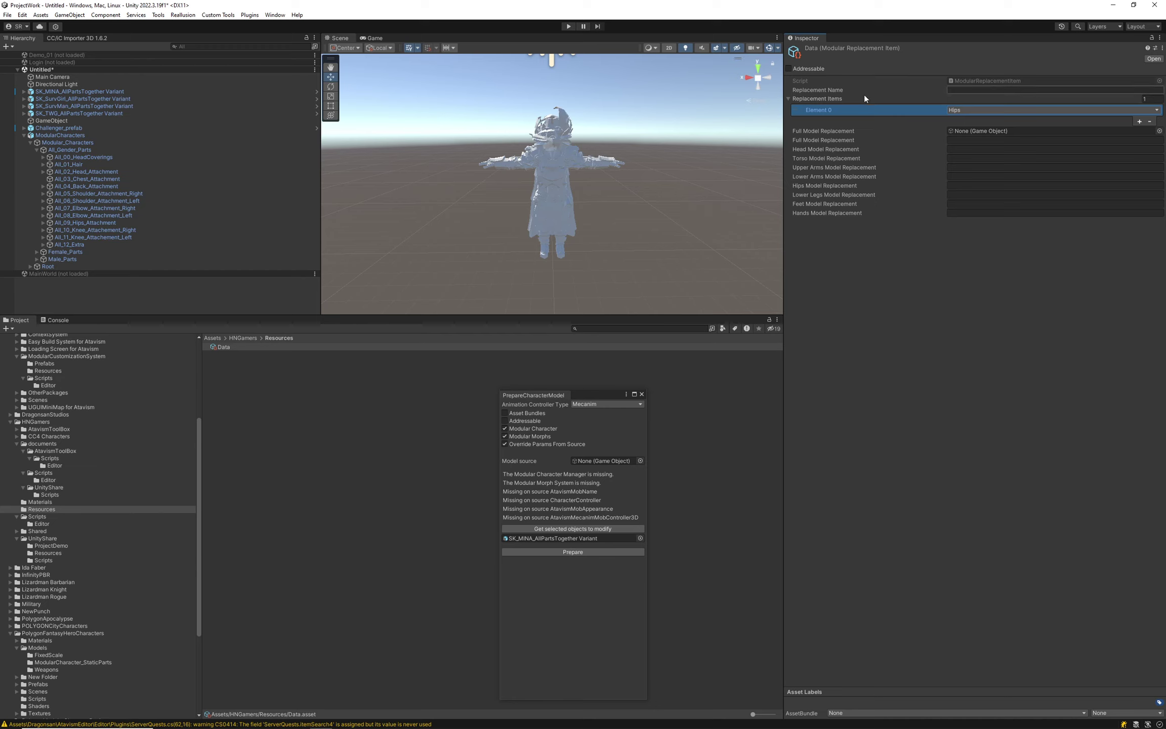
{"action": "left_click", "coordinate": [958, 111]}
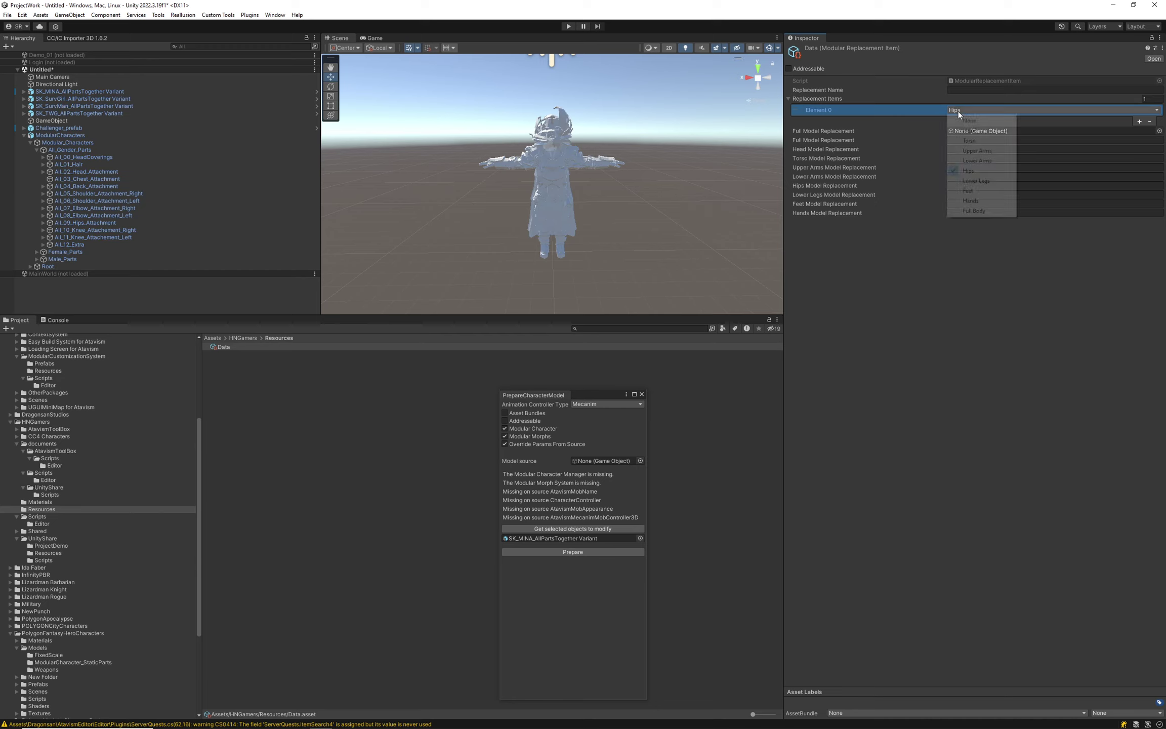
{"action": "left_click", "coordinate": [547, 189]}
- Reselect SK_MINA_AllPartsTogether Variant and enable Modular Boned Model Swapping in the Skinned settings
{"action": "right_click", "coordinate": [286, 411]}
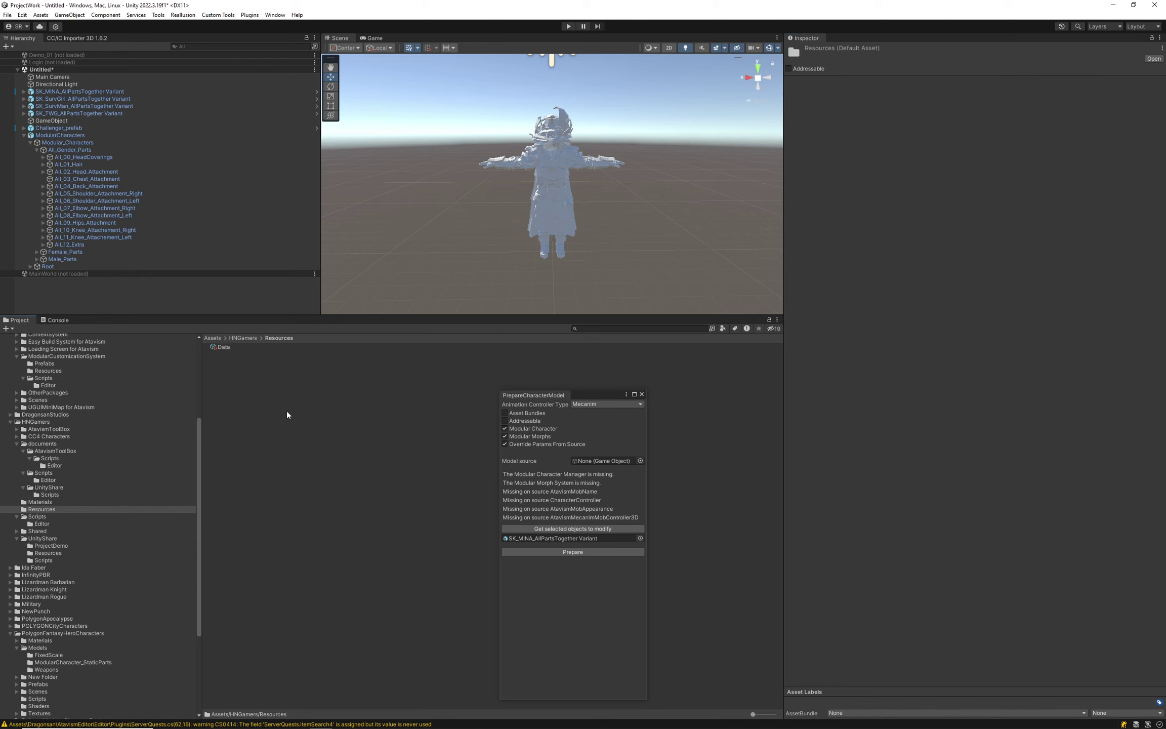
{"action": "left_click", "coordinate": [47, 135]}
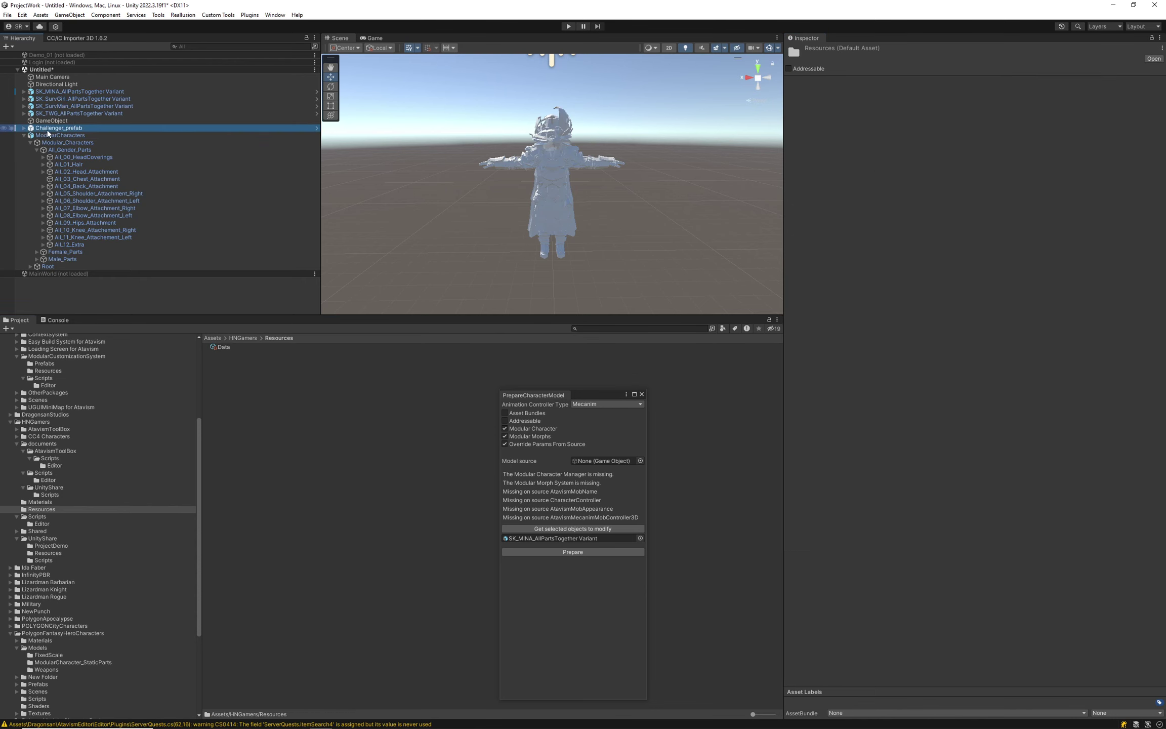
{"action": "left_click", "coordinate": [79, 91]}
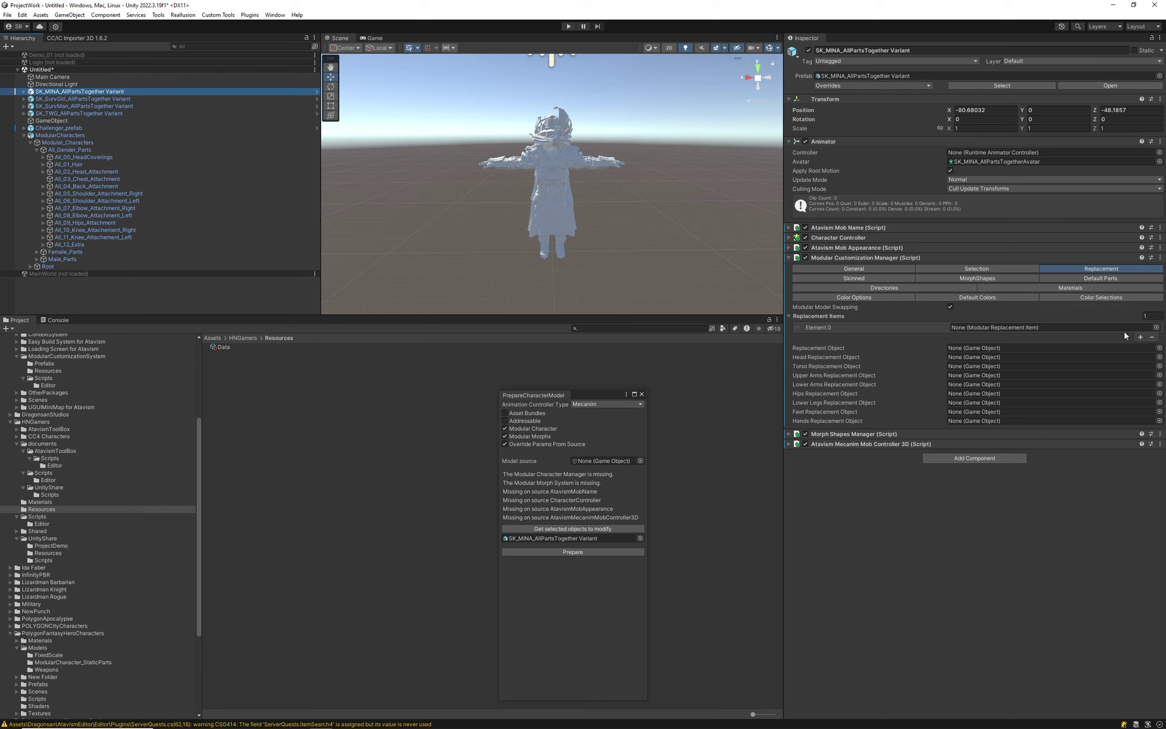
{"action": "left_click", "coordinate": [833, 278]}
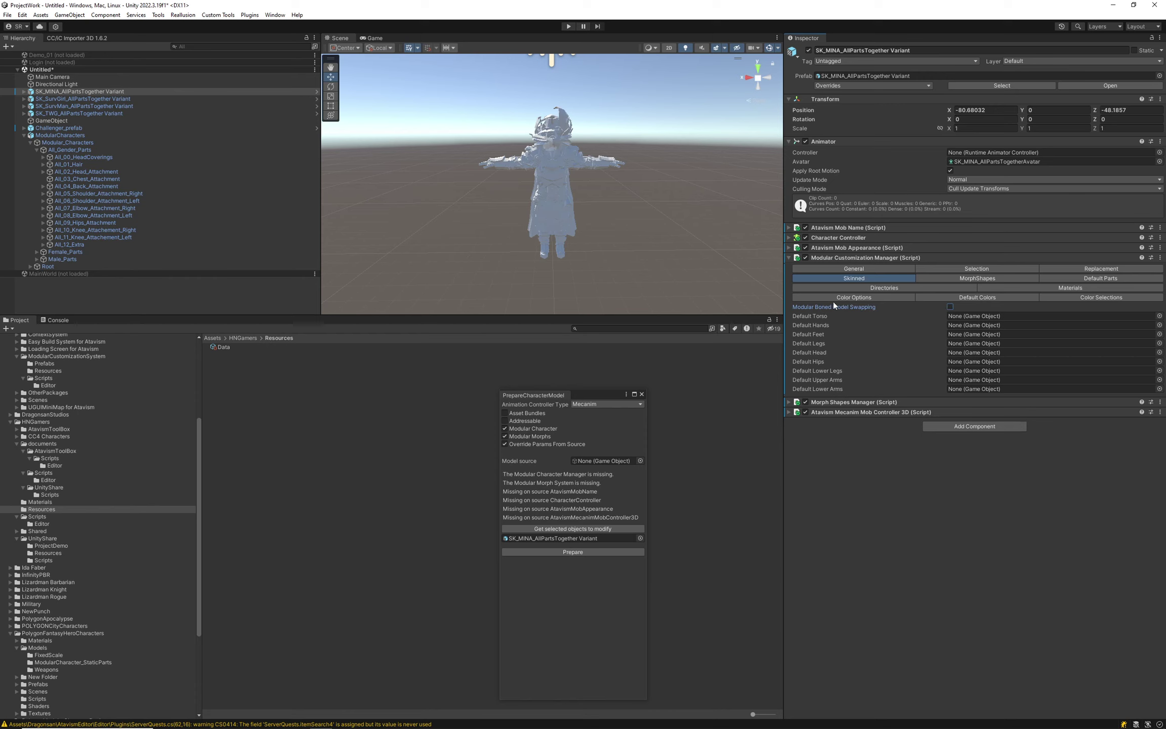
{"action": "left_click", "coordinate": [951, 305]}
- Browse the main Resources folder through Content, EquipmentDisplay and Uma to the Mage equipment prefabs
{"action": "scroll", "coordinate": [65, 635], "scroll_direction": "down", "scroll_amount": 6}
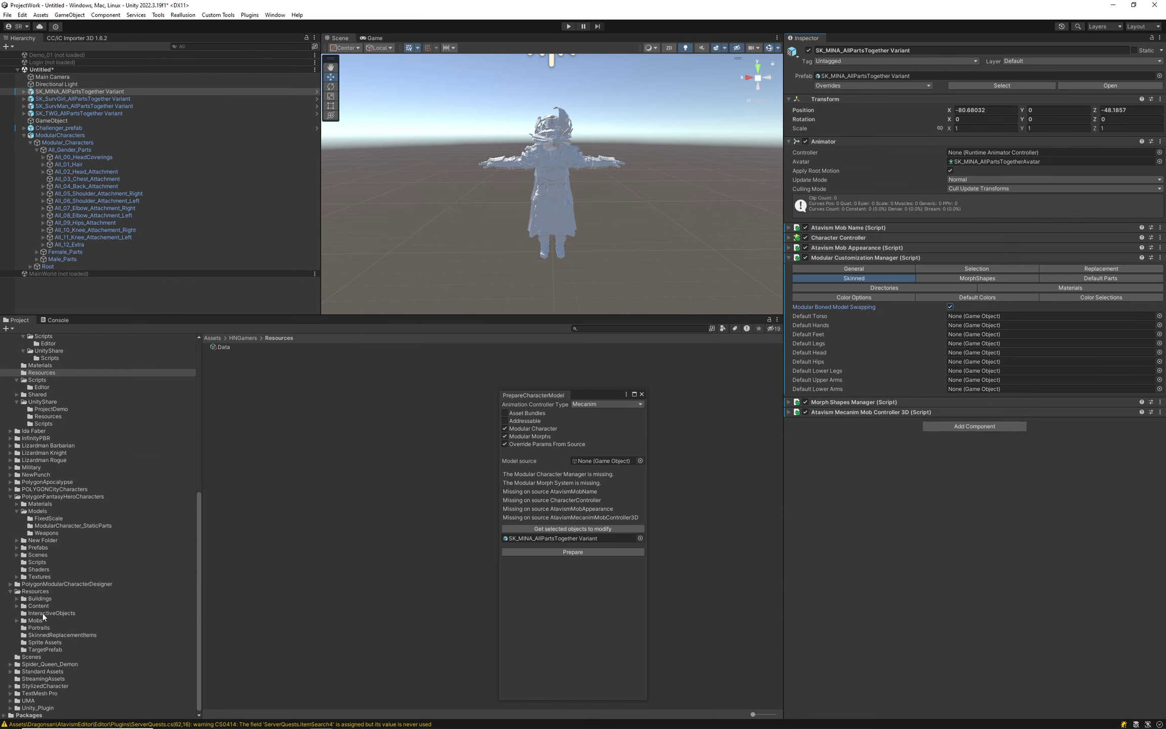
{"action": "left_click", "coordinate": [37, 606]}
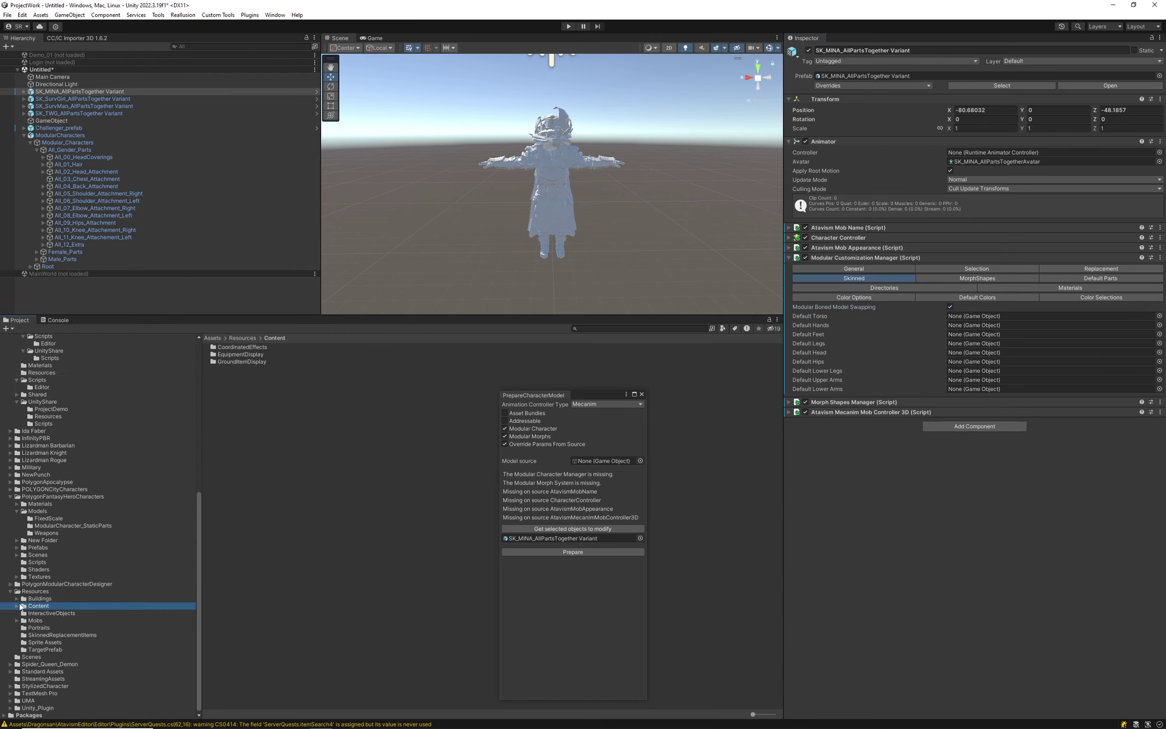
{"action": "double_click", "coordinate": [225, 354]}
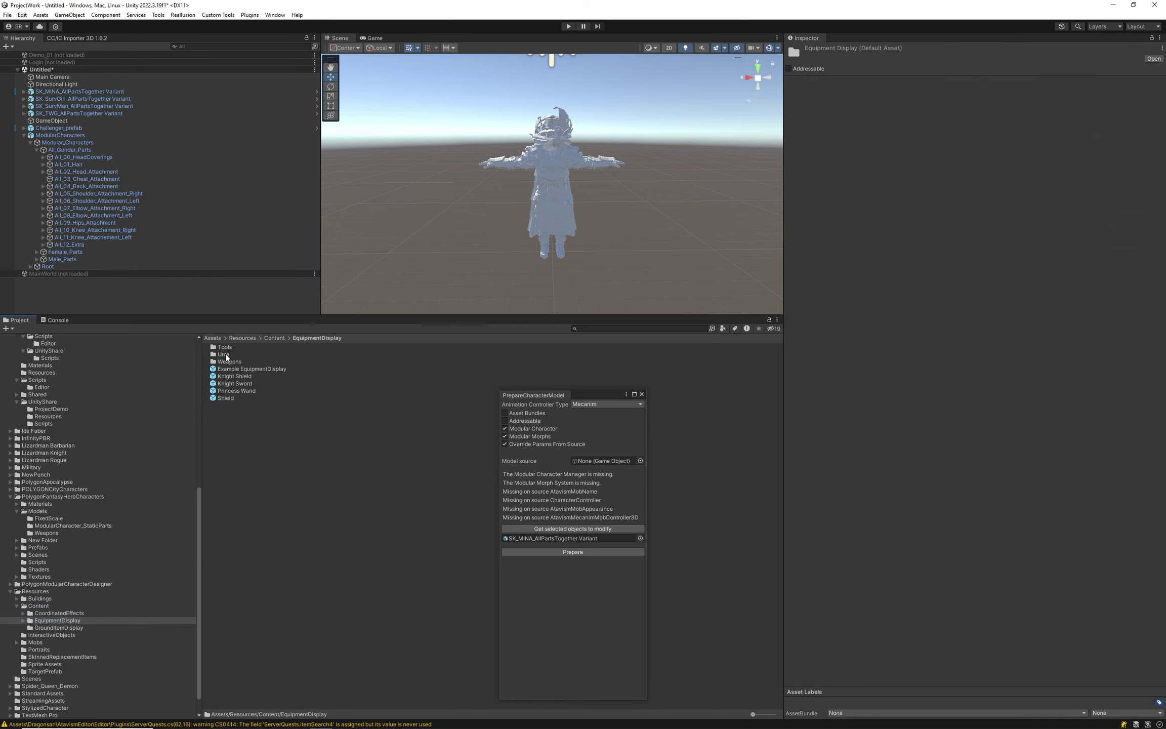
{"action": "double_click", "coordinate": [226, 355]}
{"action": "double_click", "coordinate": [225, 356]}
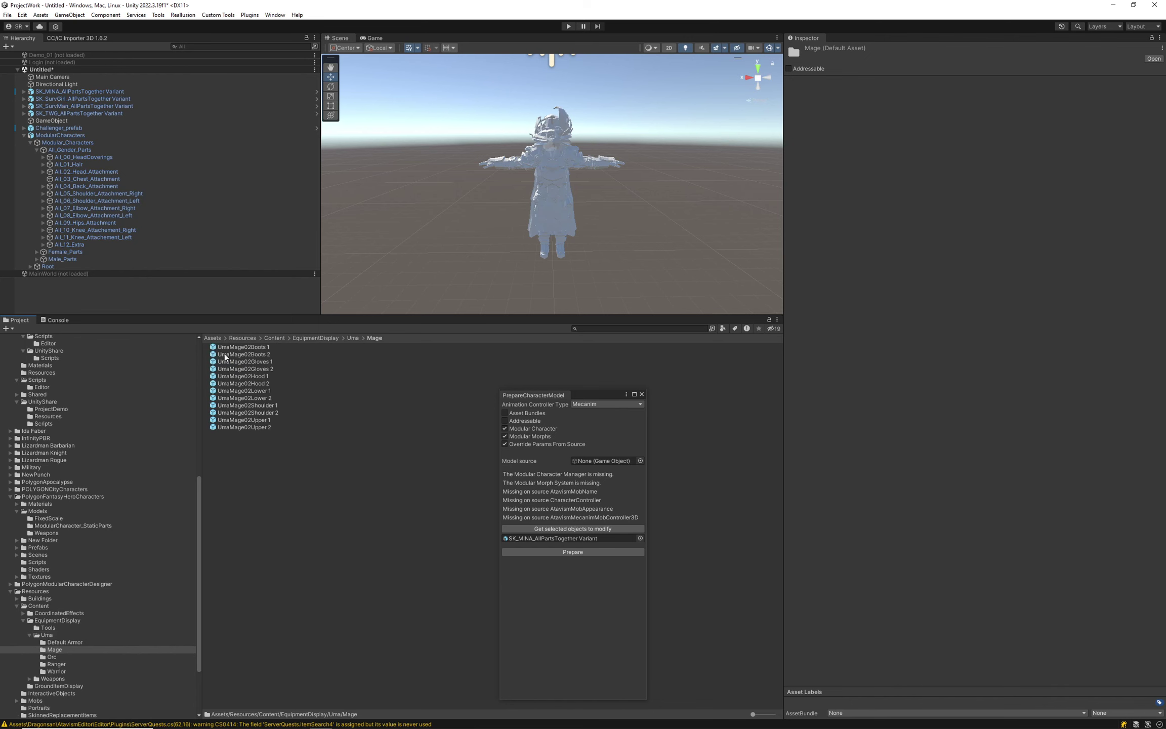
- Examine the UmaMage02Boots 1 equipment display, locate its female ArmorLeggings gear part and look through the neighbouring ElfFemale equipment prefabs
{"action": "left_click", "coordinate": [232, 347]}
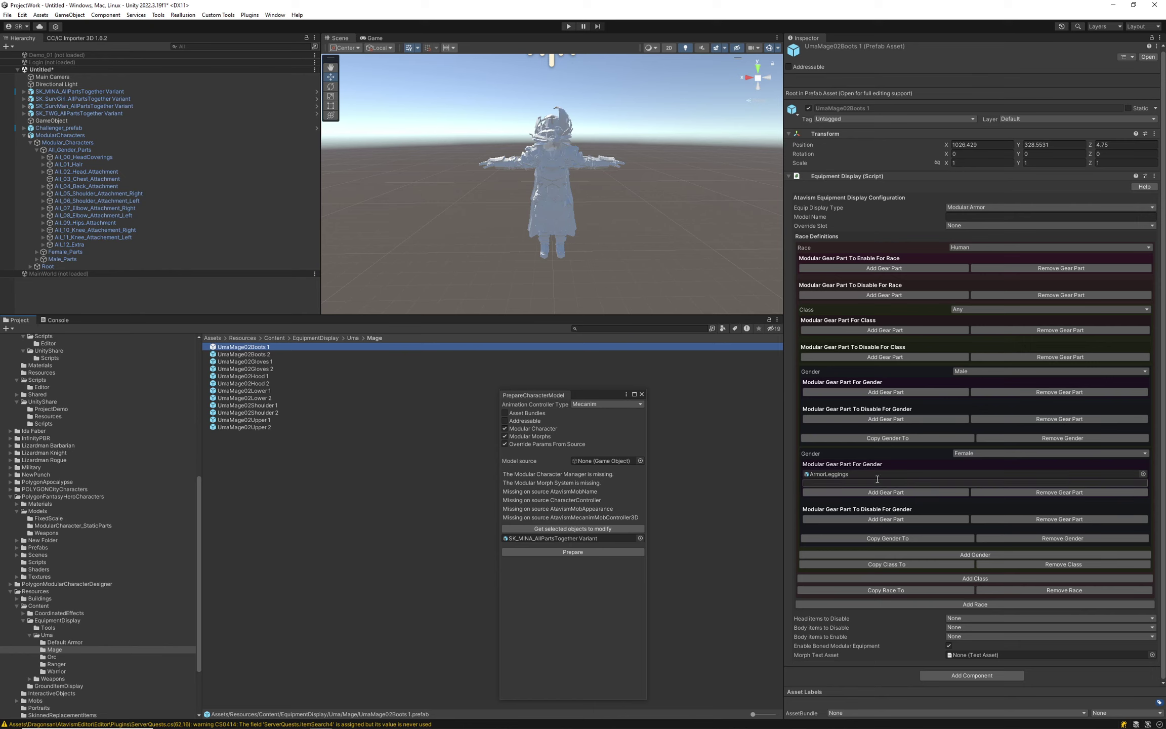
{"action": "left_click", "coordinate": [824, 477]}
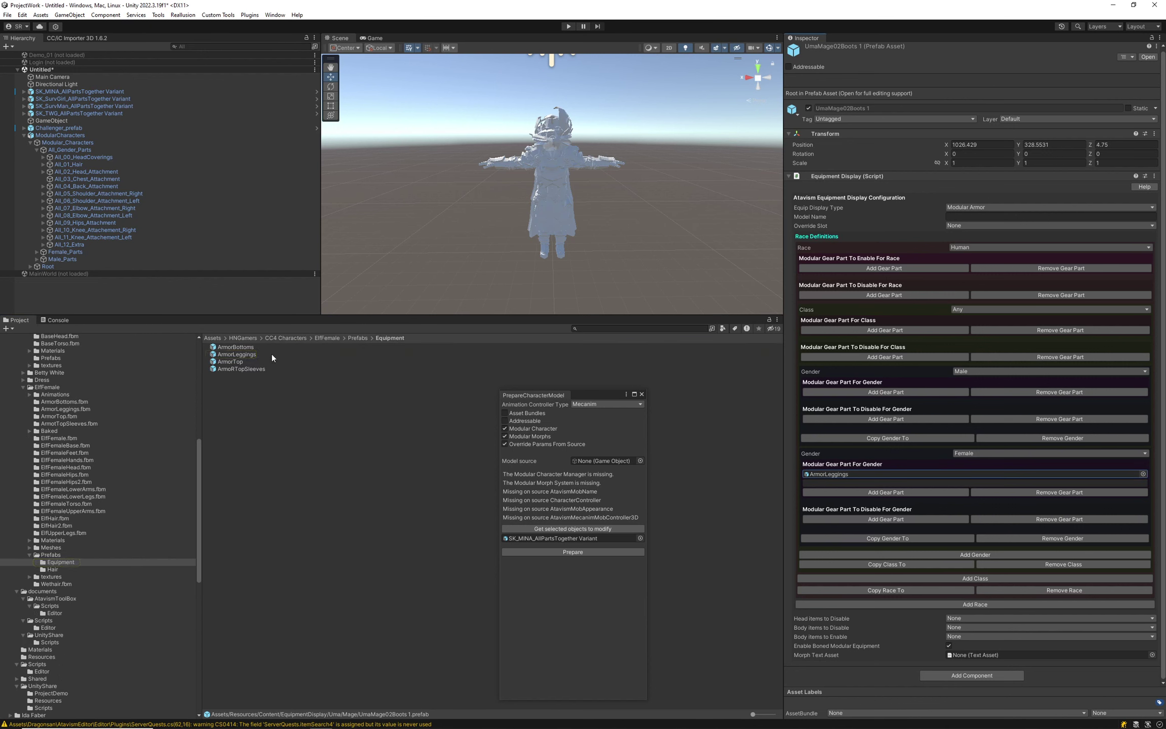
{"action": "left_click", "coordinate": [225, 349]}
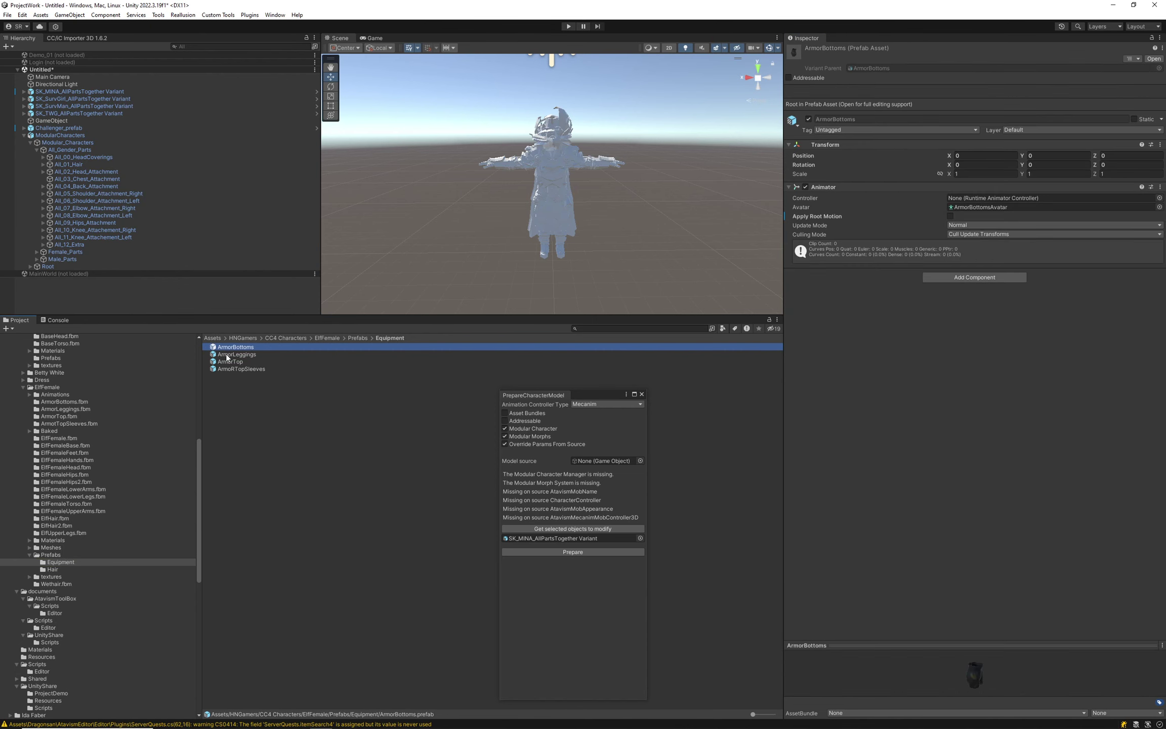
{"action": "left_click", "coordinate": [226, 356]}
{"action": "left_click", "coordinate": [229, 363]}
{"action": "left_click", "coordinate": [231, 370]}
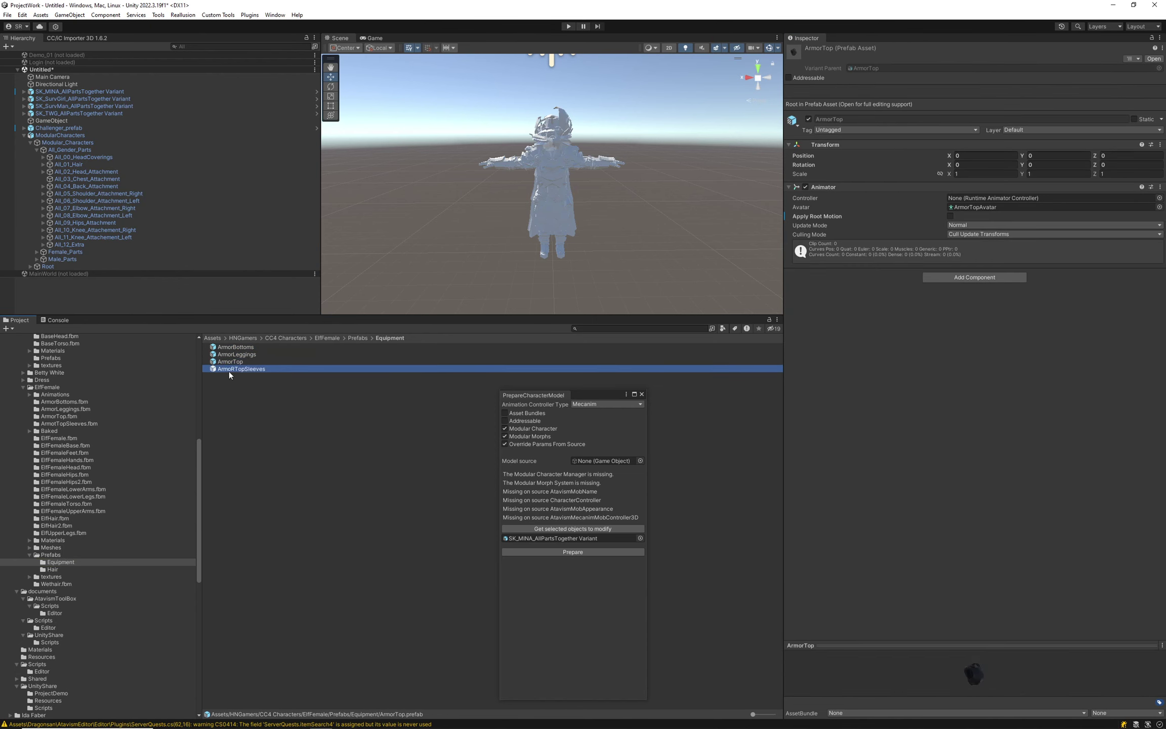
- Open the ArmorBottoms prefab, examine its mesh in an enlarged Scene view, and return to the main scene
{"action": "double_click", "coordinate": [235, 347]}
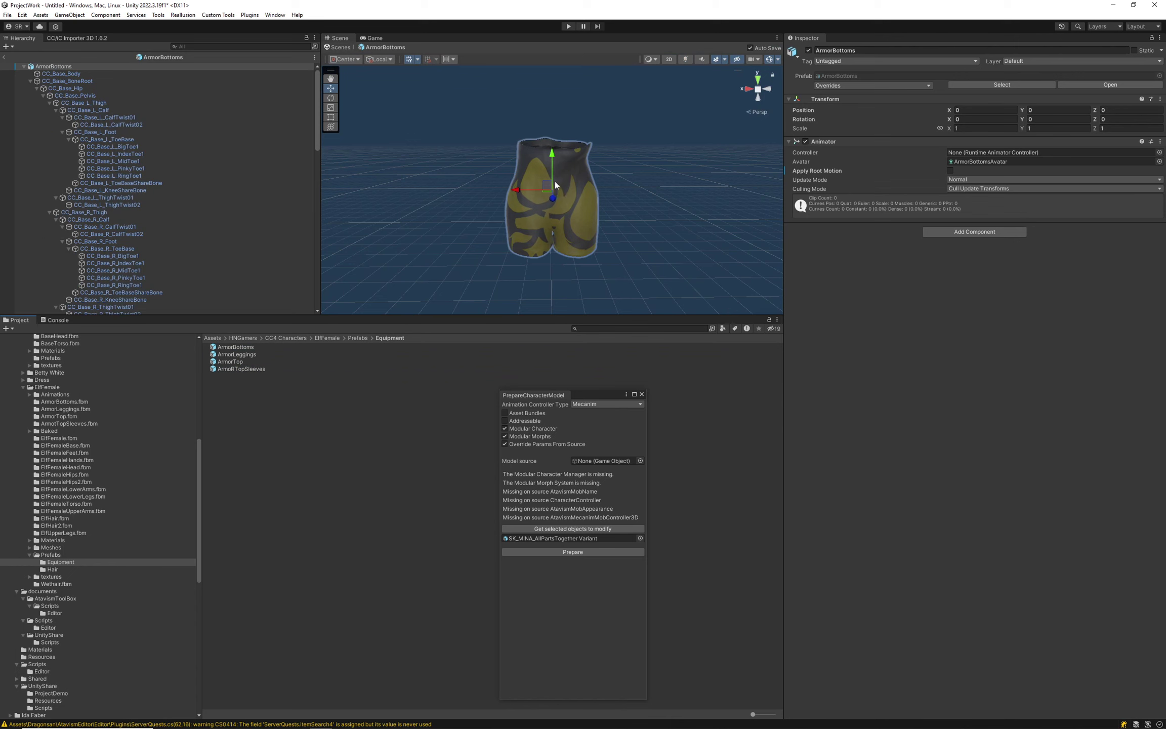
{"action": "left_click_drag", "start_coordinate": [515, 316], "coordinate": [515, 438]}
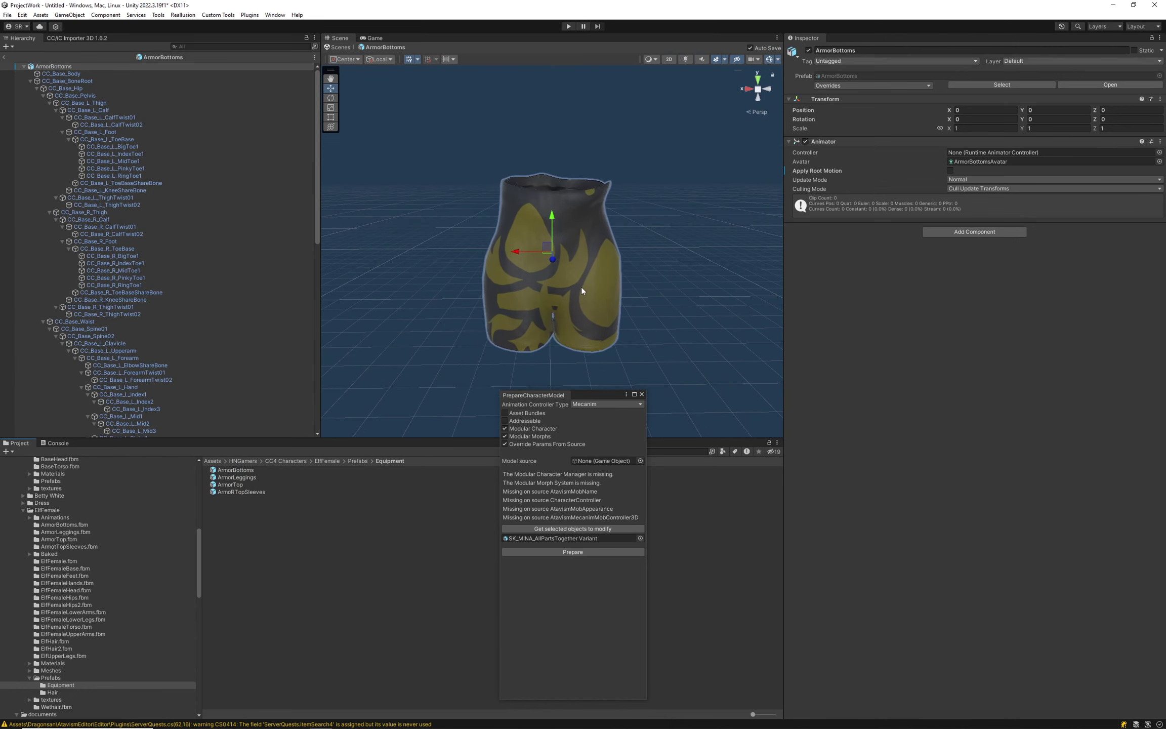
{"action": "mouse_move", "coordinate": [643, 304]}
{"action": "right_mouse_down"}
{"action": "mouse_move", "coordinate": [604, 295]}
{"action": "mouse_move", "coordinate": [658, 305]}
{"action": "right_mouse_up"}
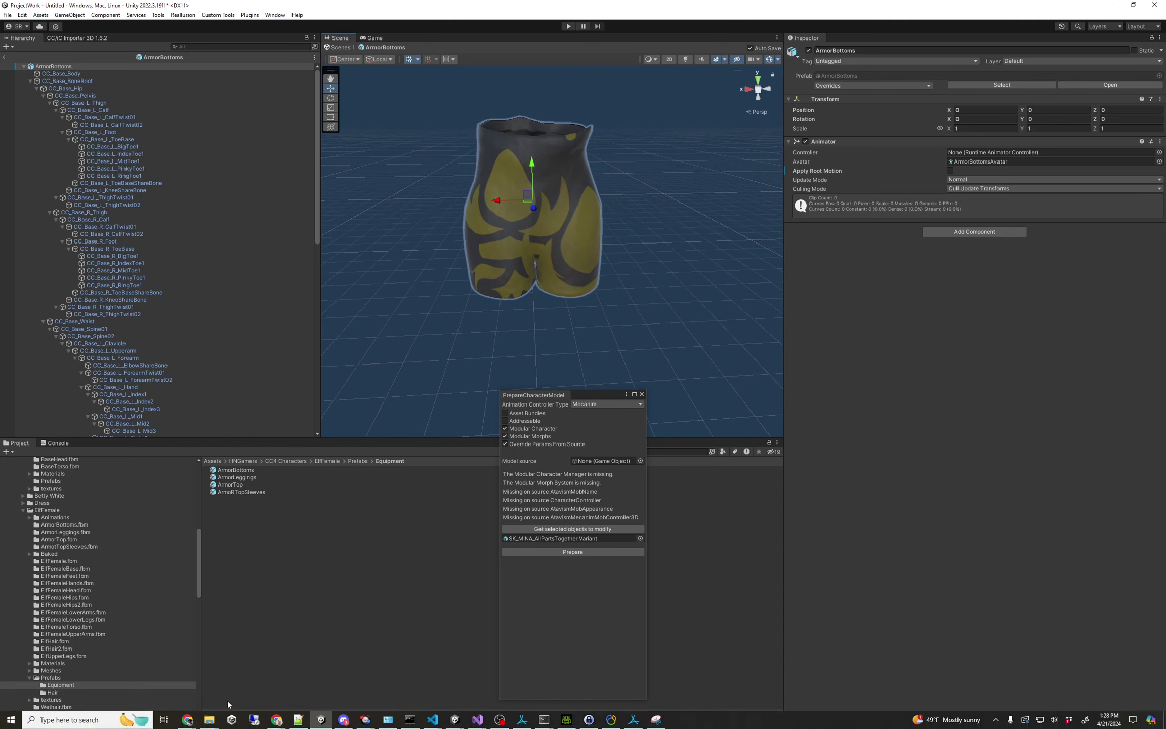
{"action": "mouse_move", "coordinate": [187, 719]}
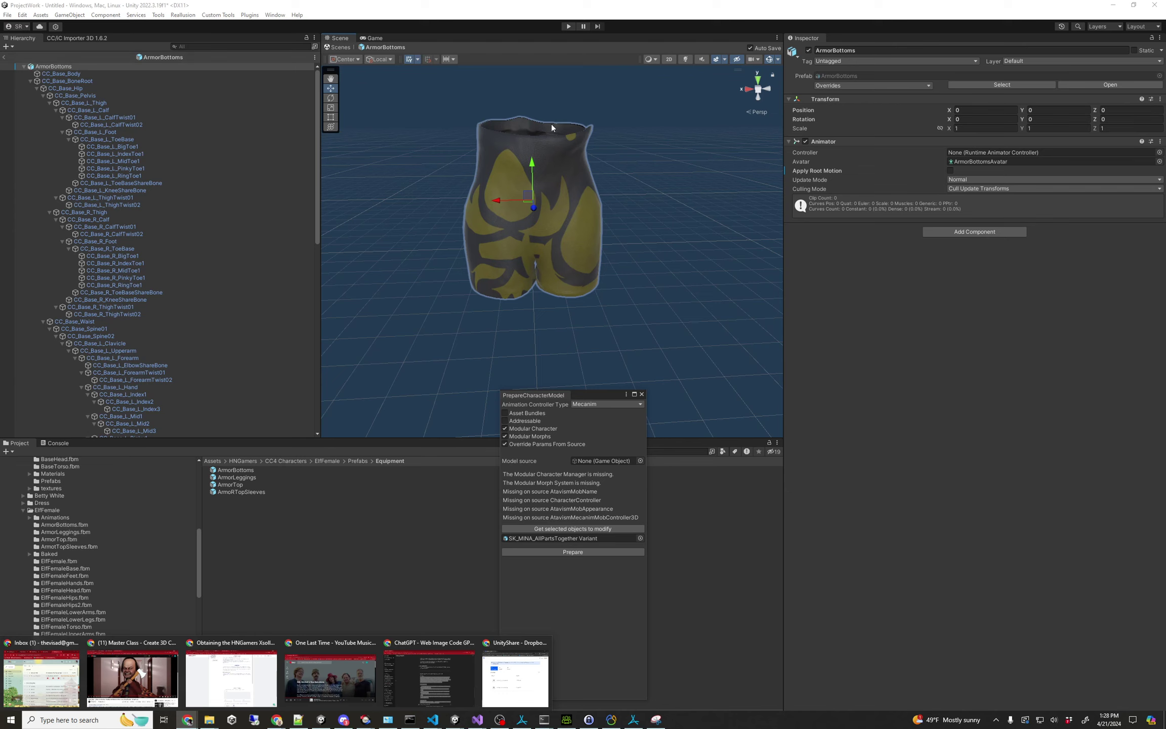
{"action": "left_click", "coordinate": [4, 57]}
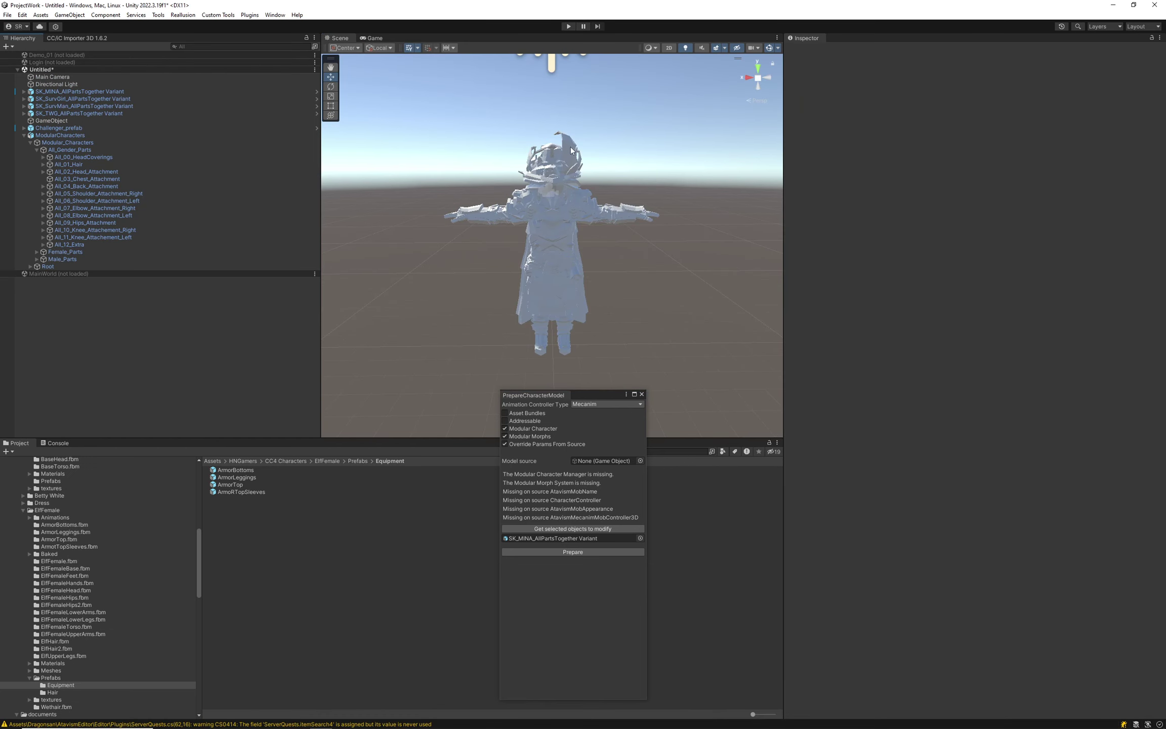
- Check ModularCharacters and the Skinned defaults of SK_MINA_AllPartsTogether Variant, cancelling the replacement of the ArmorBottoms prefab
{"action": "left_click", "coordinate": [943, 217]}
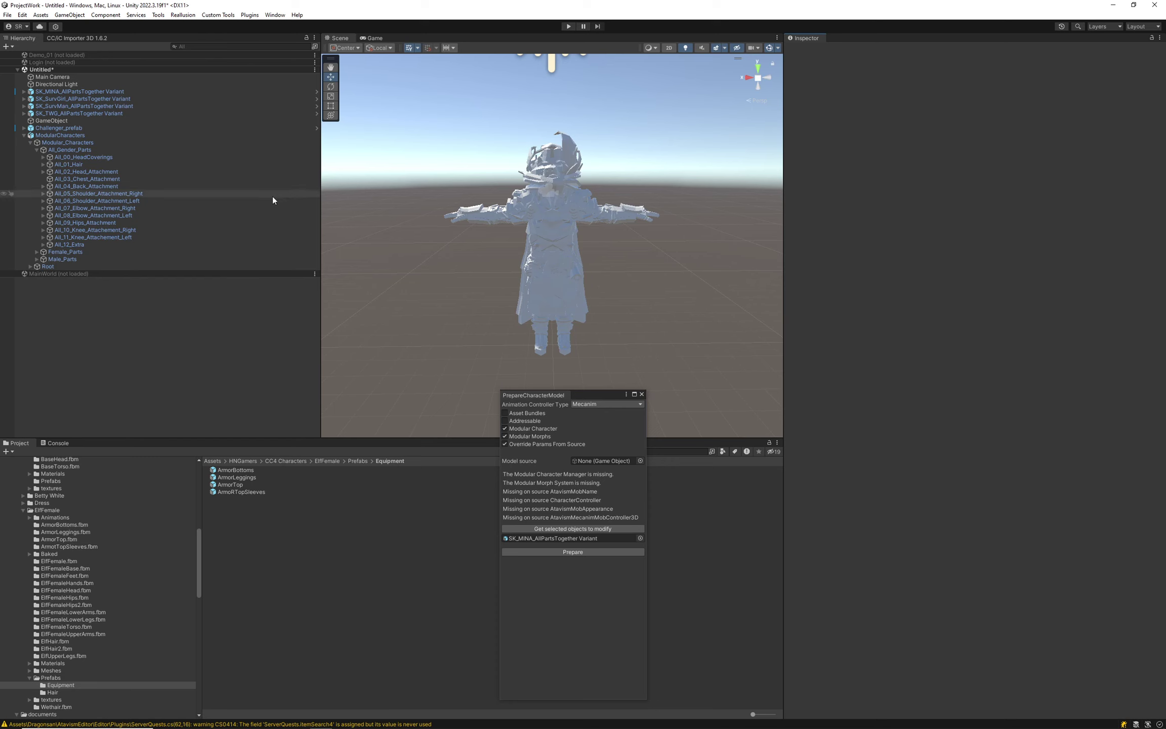
{"action": "left_click", "coordinate": [69, 136]}
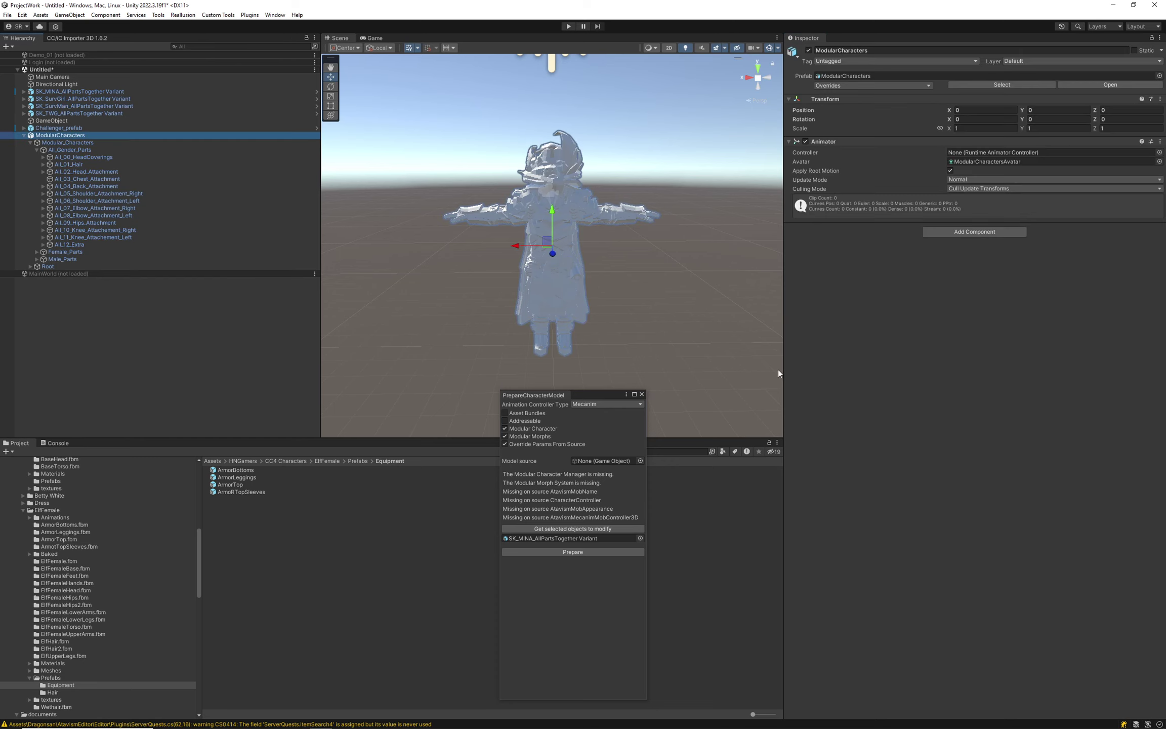
{"action": "left_click", "coordinate": [61, 91]}
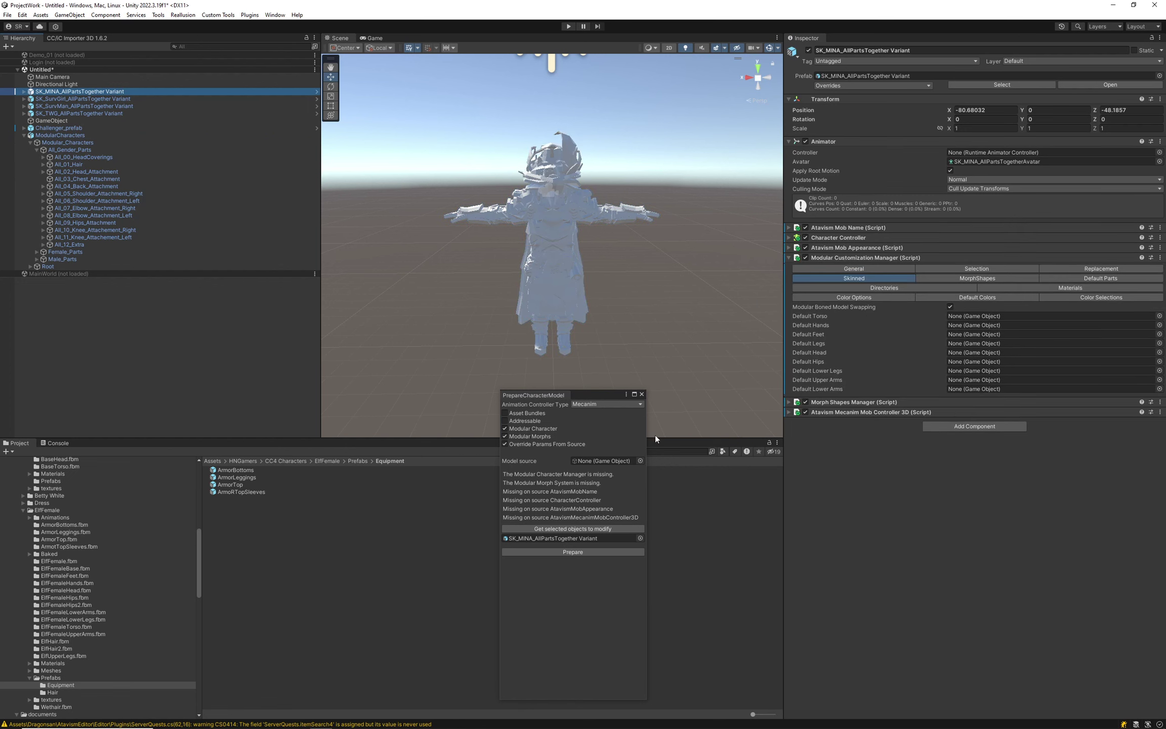
{"action": "left_click_drag", "start_coordinate": [239, 474], "coordinate": [238, 472]}
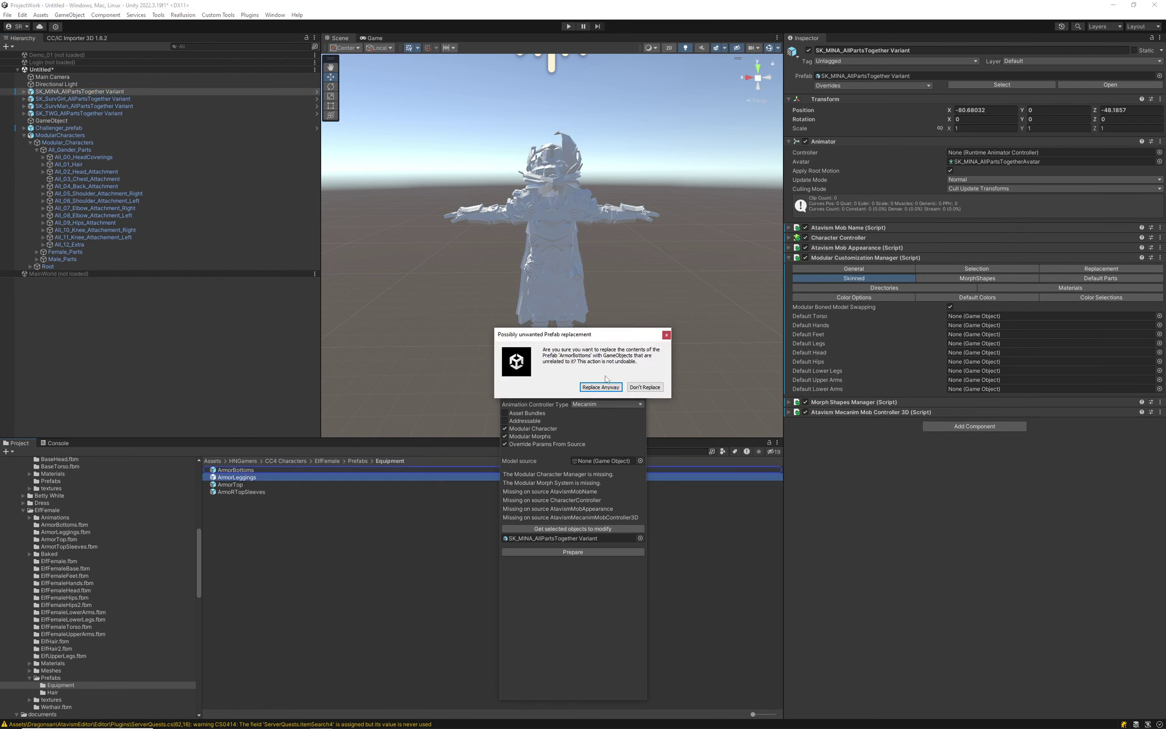
{"action": "left_click", "coordinate": [666, 335]}
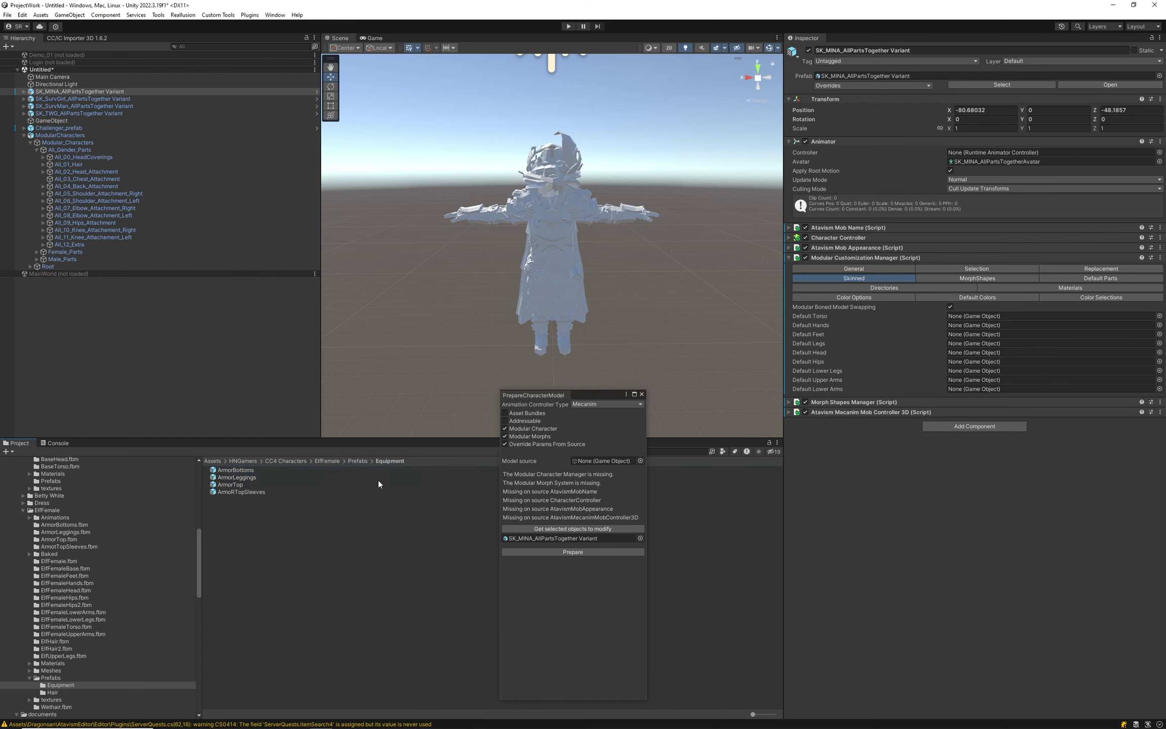
- Browse from the ElfFemale Meshes and Equipment folders back to the Uma Mage folder and inspect the UmaMage02Boots 1 prefab
{"action": "left_click", "coordinate": [378, 484]}
{"action": "scroll", "coordinate": [117, 566], "scroll_direction": "down", "scroll_amount": 5}
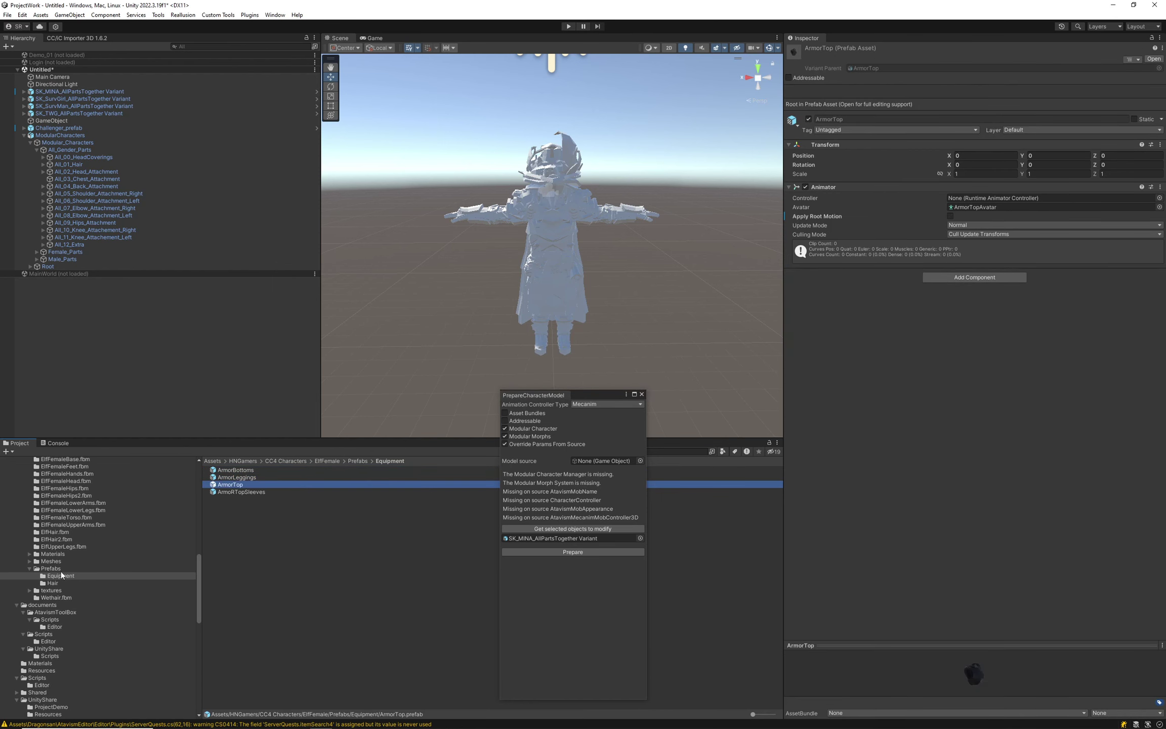
{"action": "left_click", "coordinate": [61, 570]}
{"action": "left_click", "coordinate": [87, 561]}
{"action": "scroll", "coordinate": [110, 552], "scroll_direction": "down", "scroll_amount": 3}
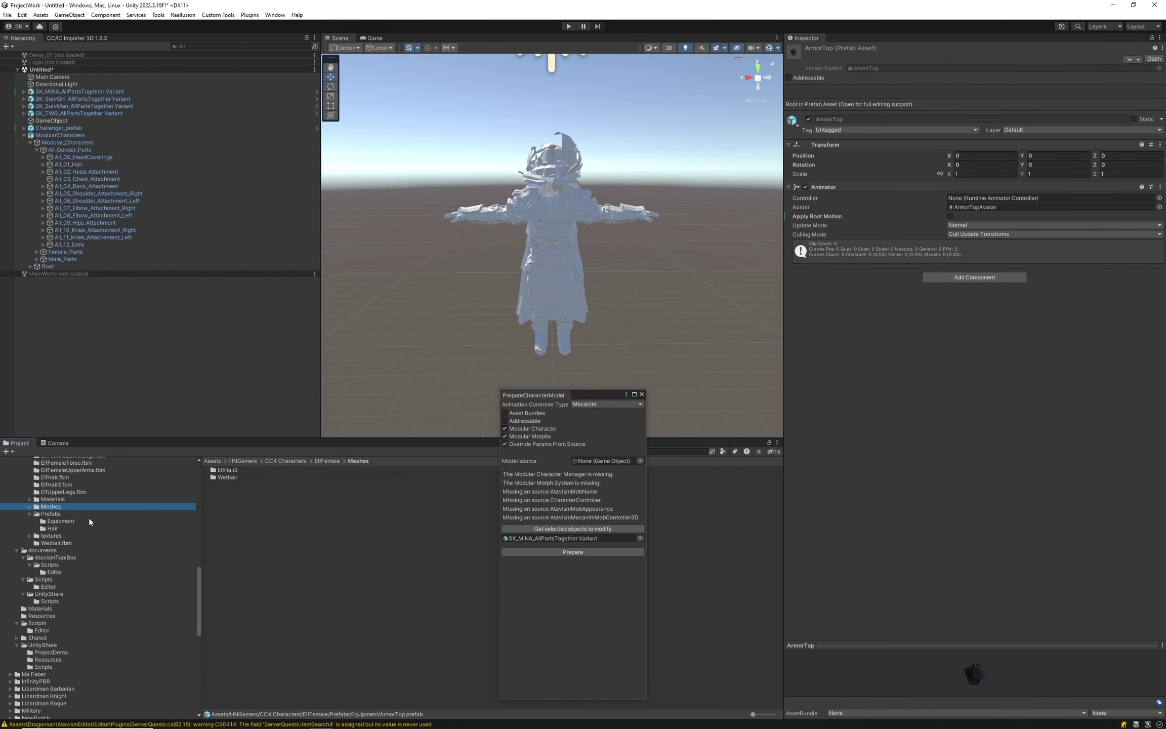
{"action": "scroll", "coordinate": [89, 517], "scroll_direction": "up", "scroll_amount": 3}
{"action": "left_click", "coordinate": [60, 576]}
{"action": "scroll", "coordinate": [120, 553], "scroll_direction": "down", "scroll_amount": 11}
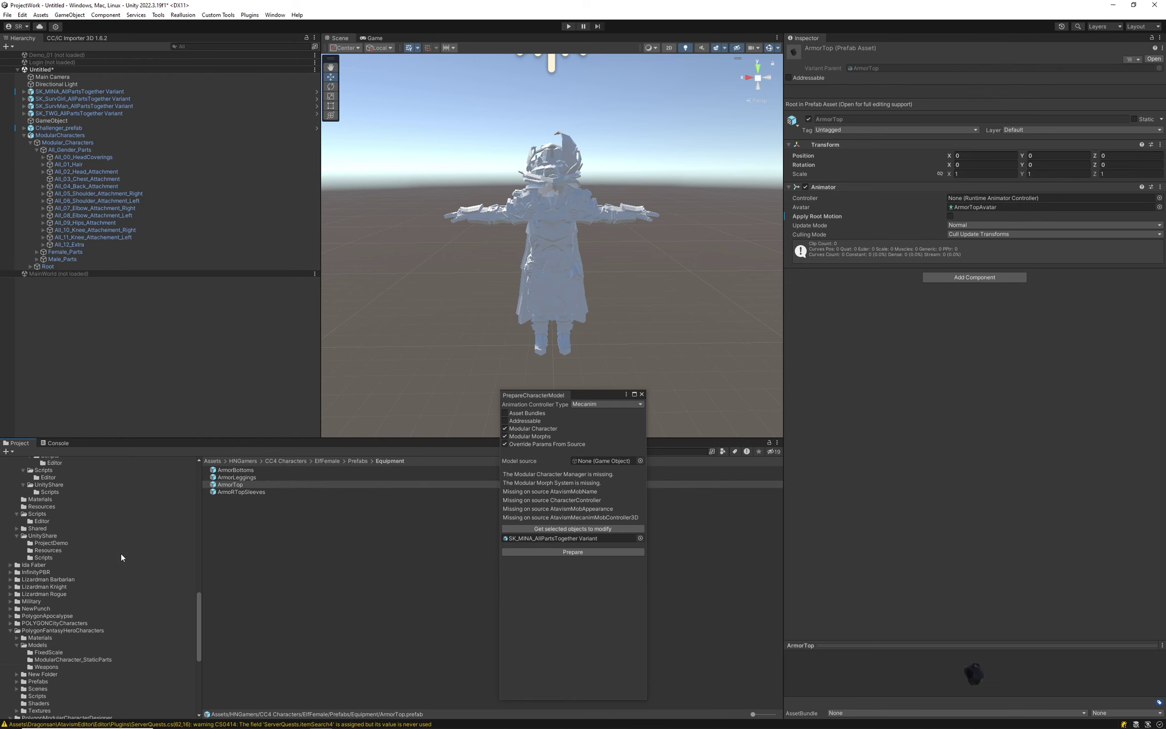
{"action": "scroll", "coordinate": [81, 611], "scroll_direction": "down", "scroll_amount": 6}
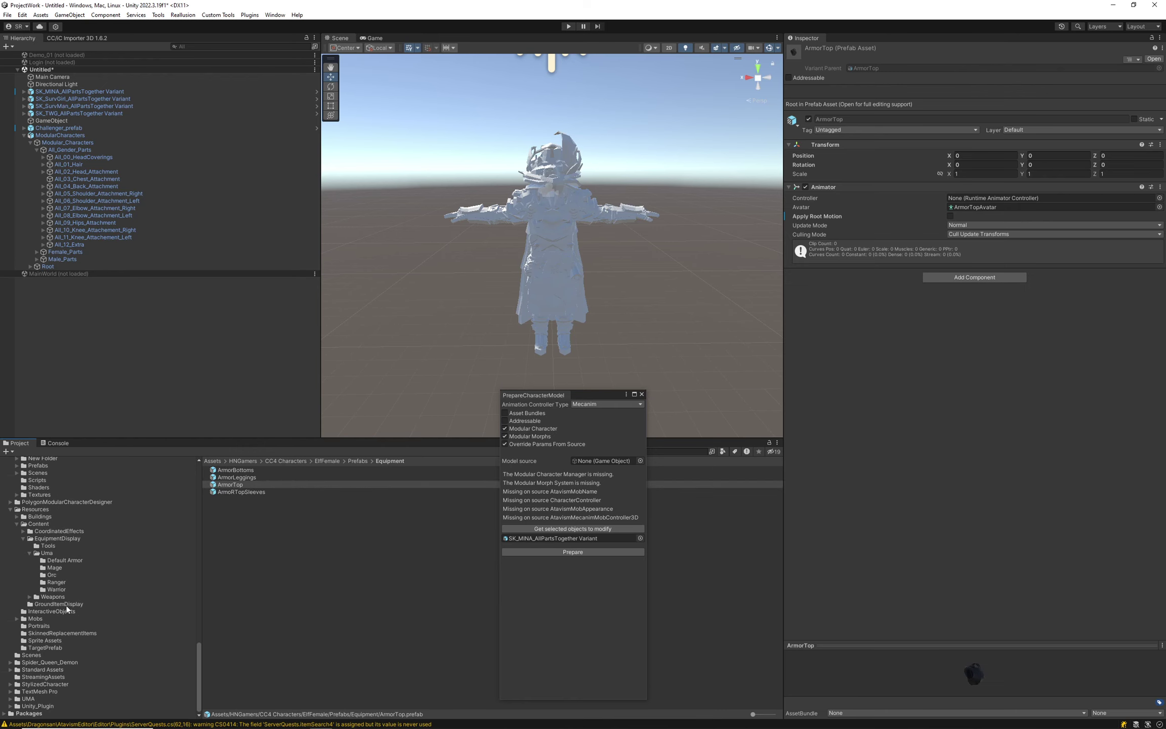
{"action": "left_click", "coordinate": [54, 567]}
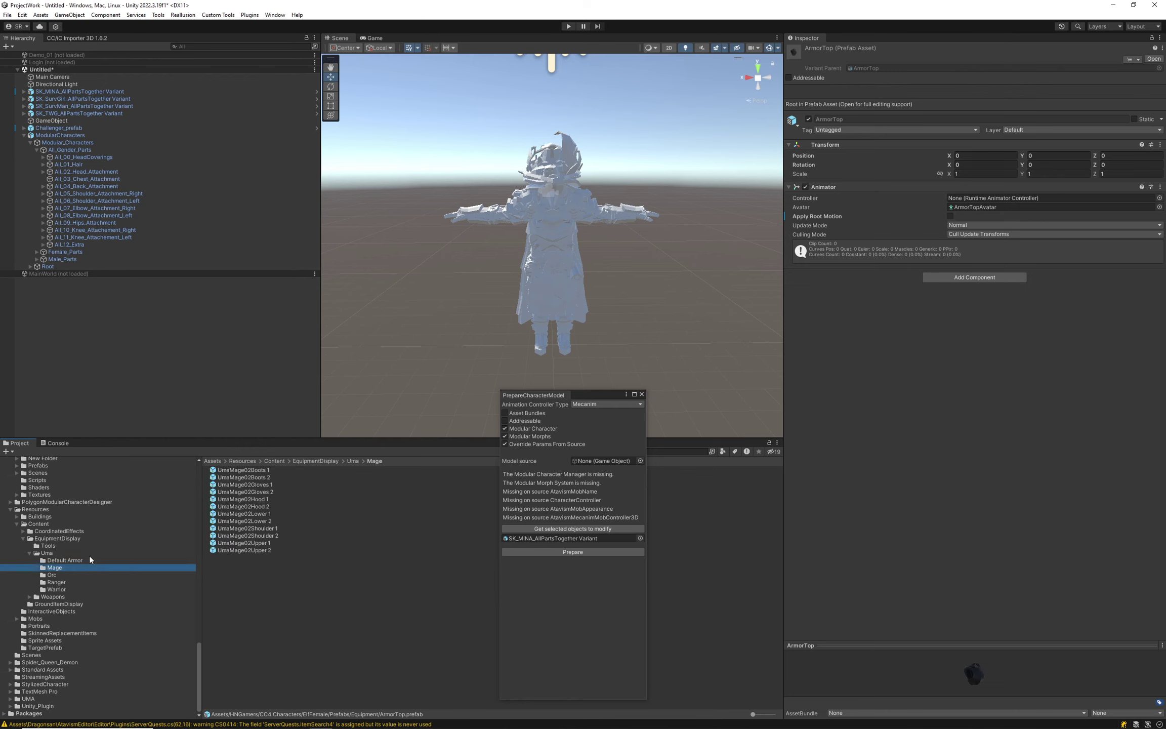
{"action": "left_click", "coordinate": [231, 470]}
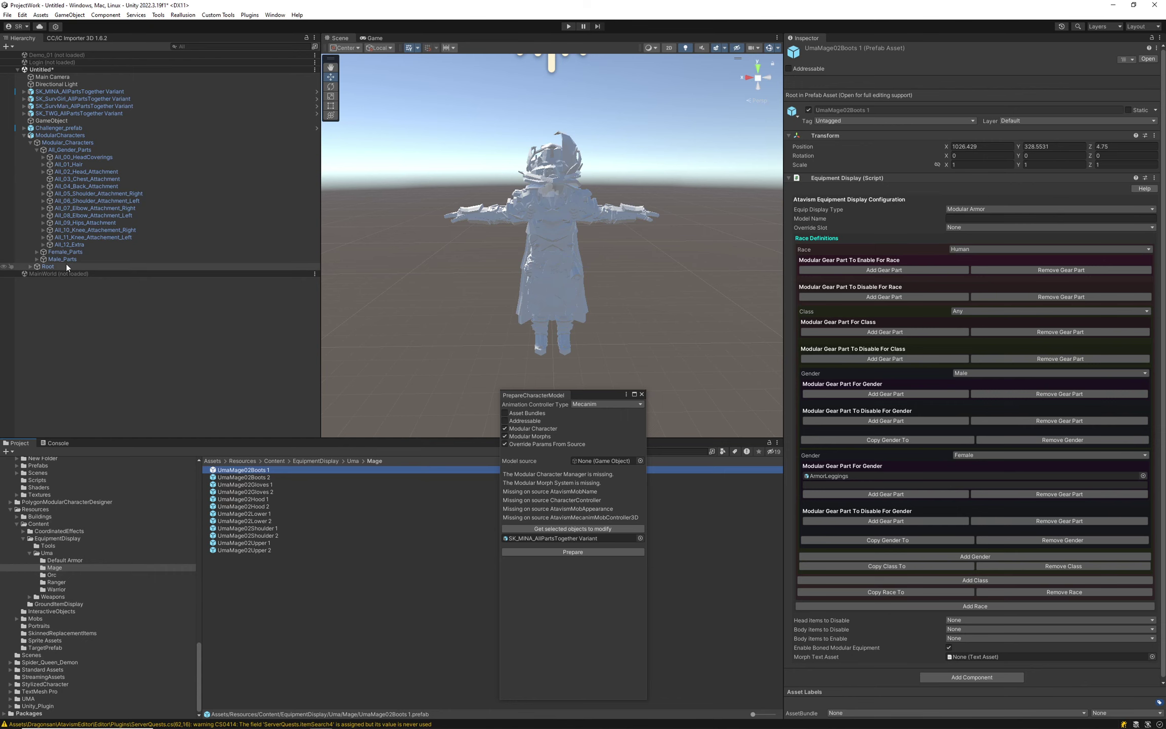
- Expand SK_MINA_AllPartsTogether Variant's part hierarchy and assign SK_MINA_BODY_FULL as the Default Torso in its Skinned settings
{"action": "left_click", "coordinate": [283, 135]}
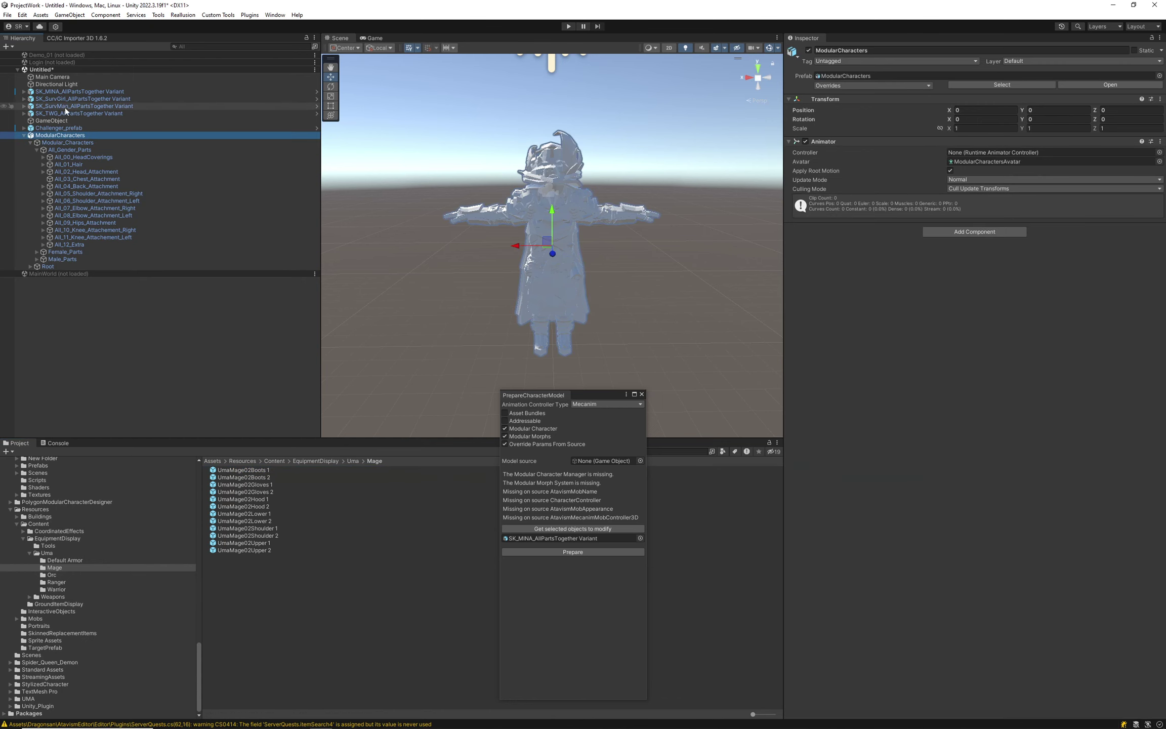
{"action": "left_click", "coordinate": [202, 92]}
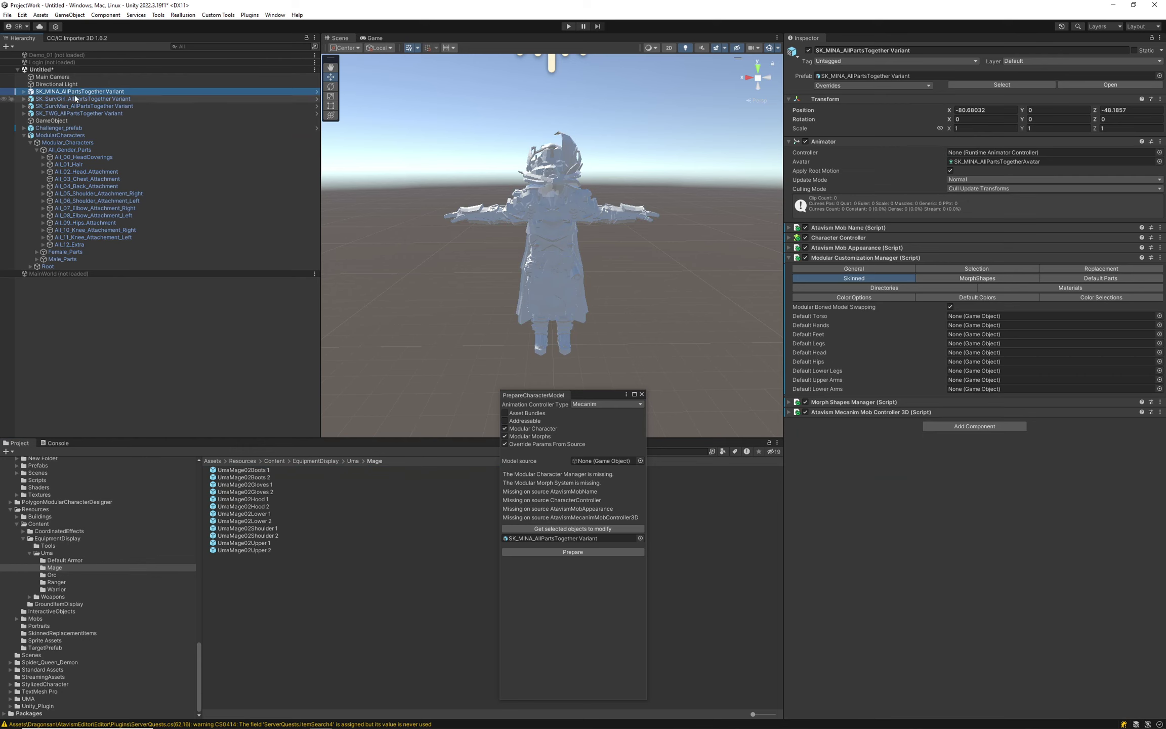
{"action": "left_click", "coordinate": [23, 92]}
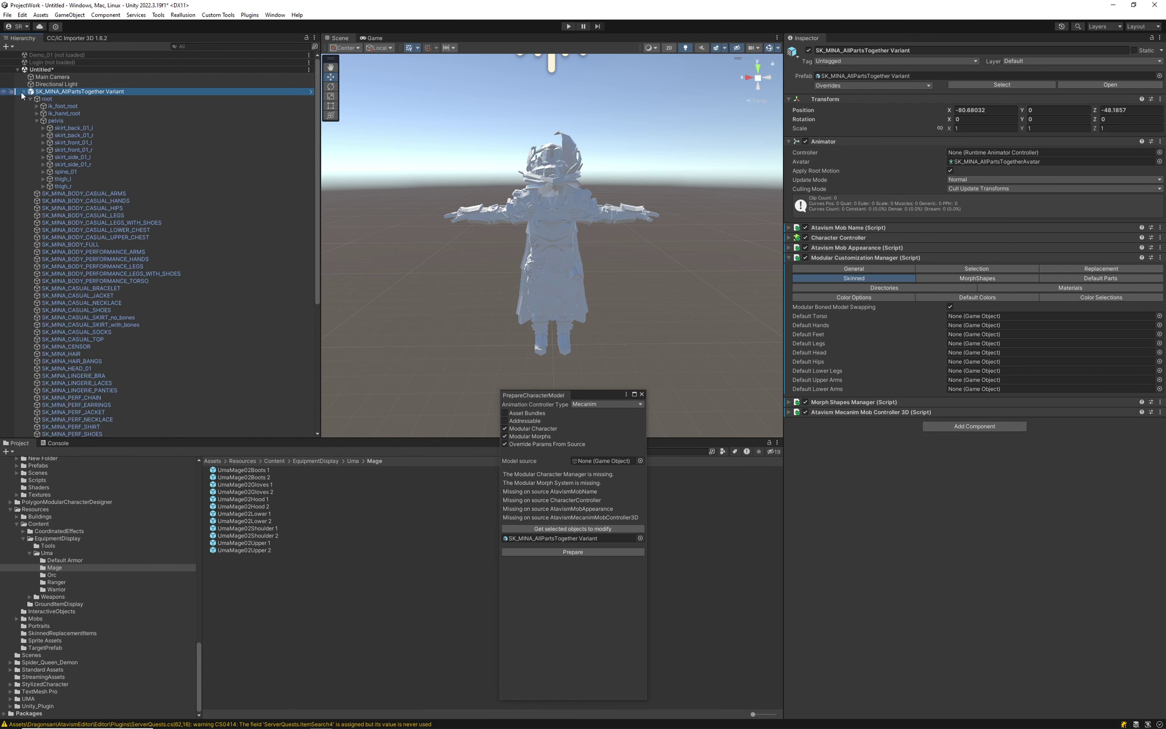
{"action": "left_click", "coordinate": [37, 121]}
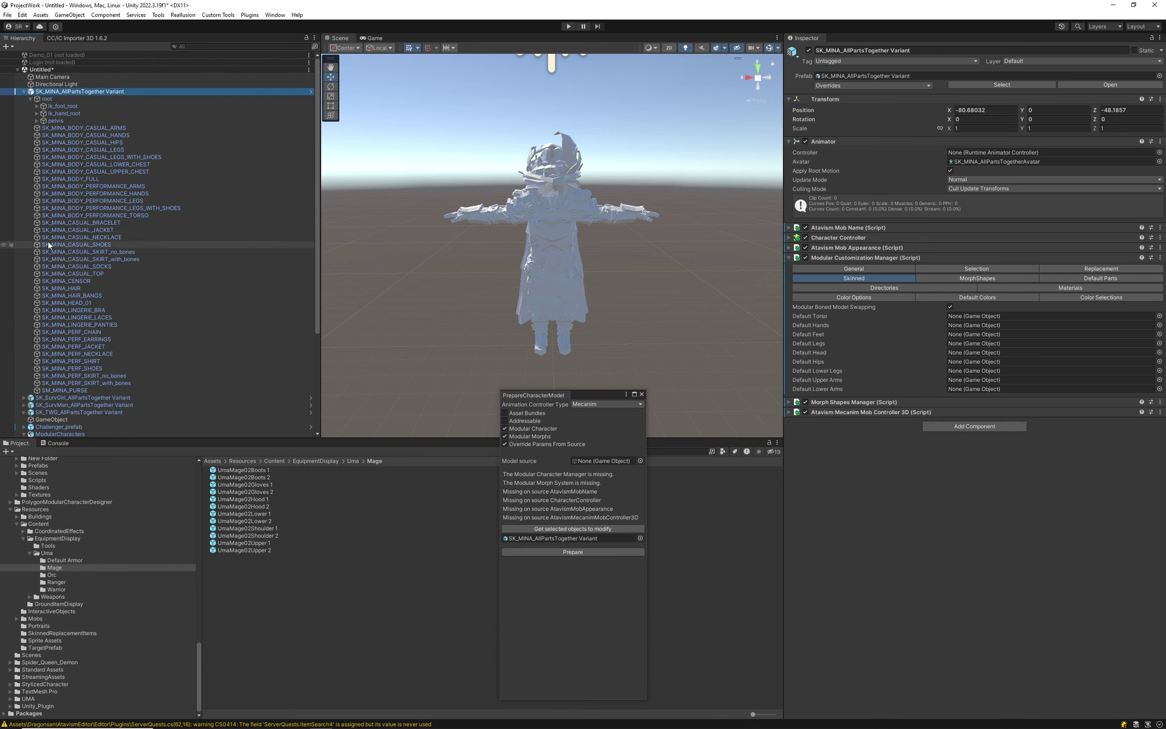
{"action": "left_click_drag", "start_coordinate": [69, 180], "coordinate": [928, 318]}
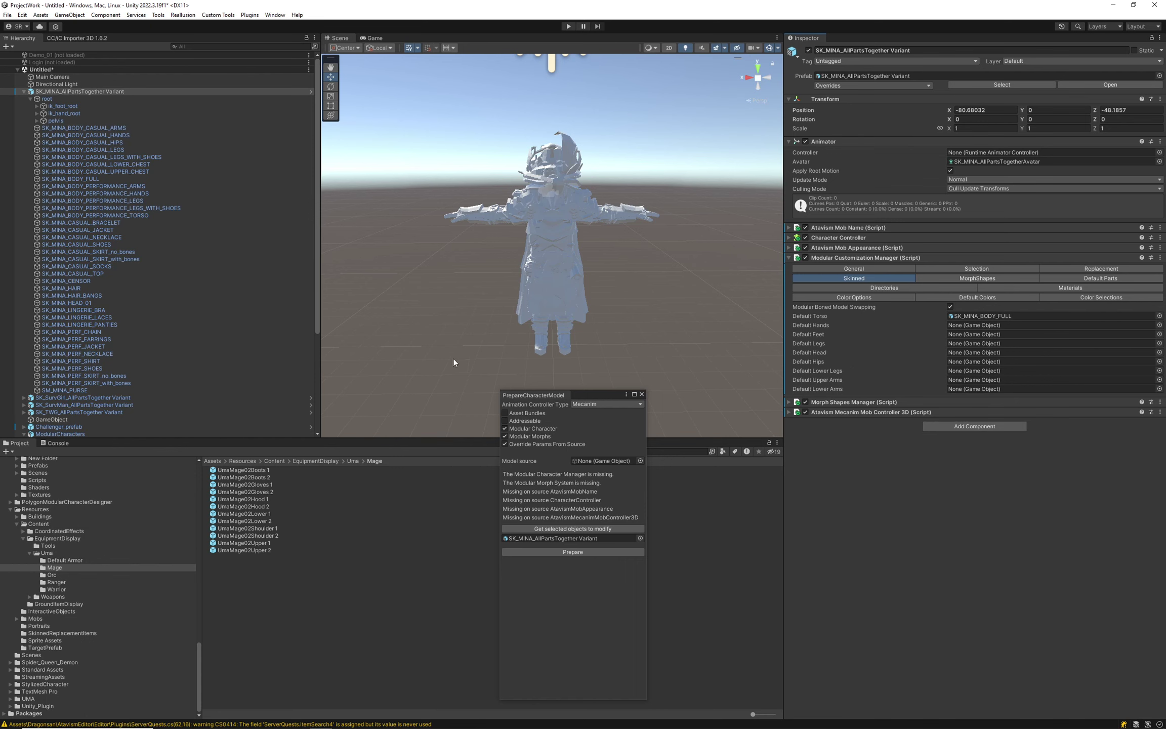
- Review the UmaMage02Boots 1 gear settings again and inspect the ArmorLeggings prefab assigned to the female gender
{"action": "left_click", "coordinate": [248, 470]}
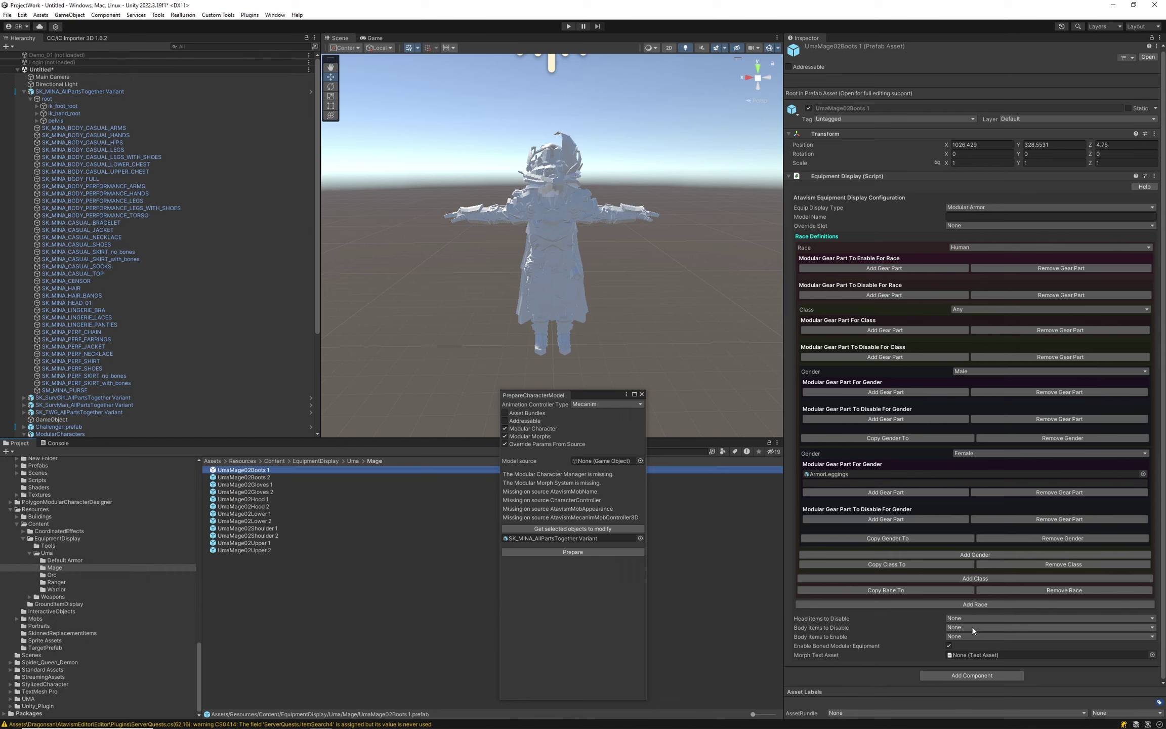
{"action": "left_click", "coordinate": [828, 475]}
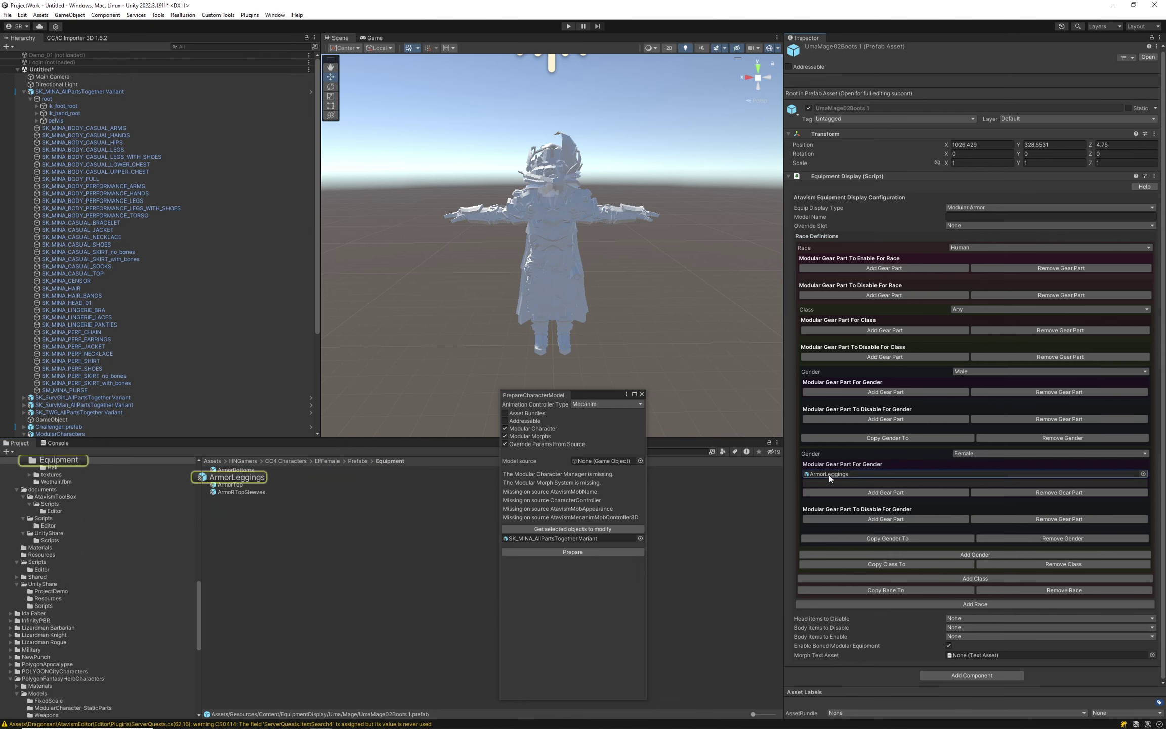
{"action": "left_click", "coordinate": [245, 477]}
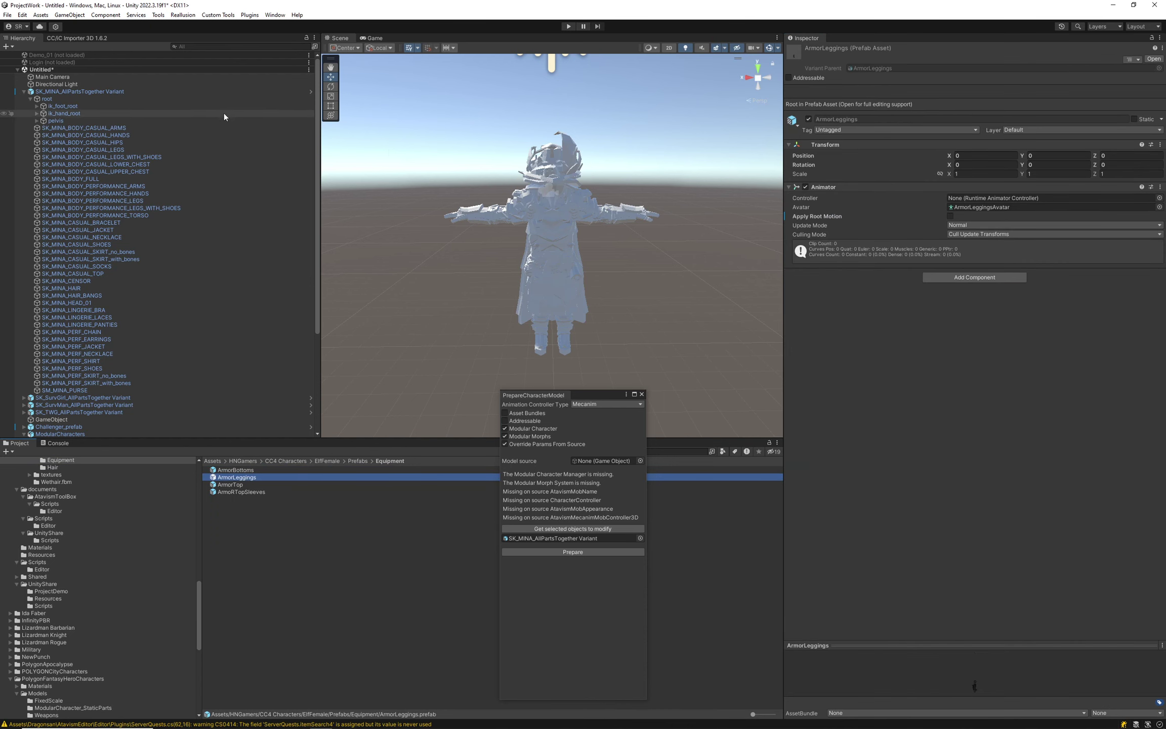
- Show the MorphShapes settings of SK_MINA_AllPartsTogether Variant and expand the Blendshape Preset Objects list
{"action": "left_click", "coordinate": [90, 92]}
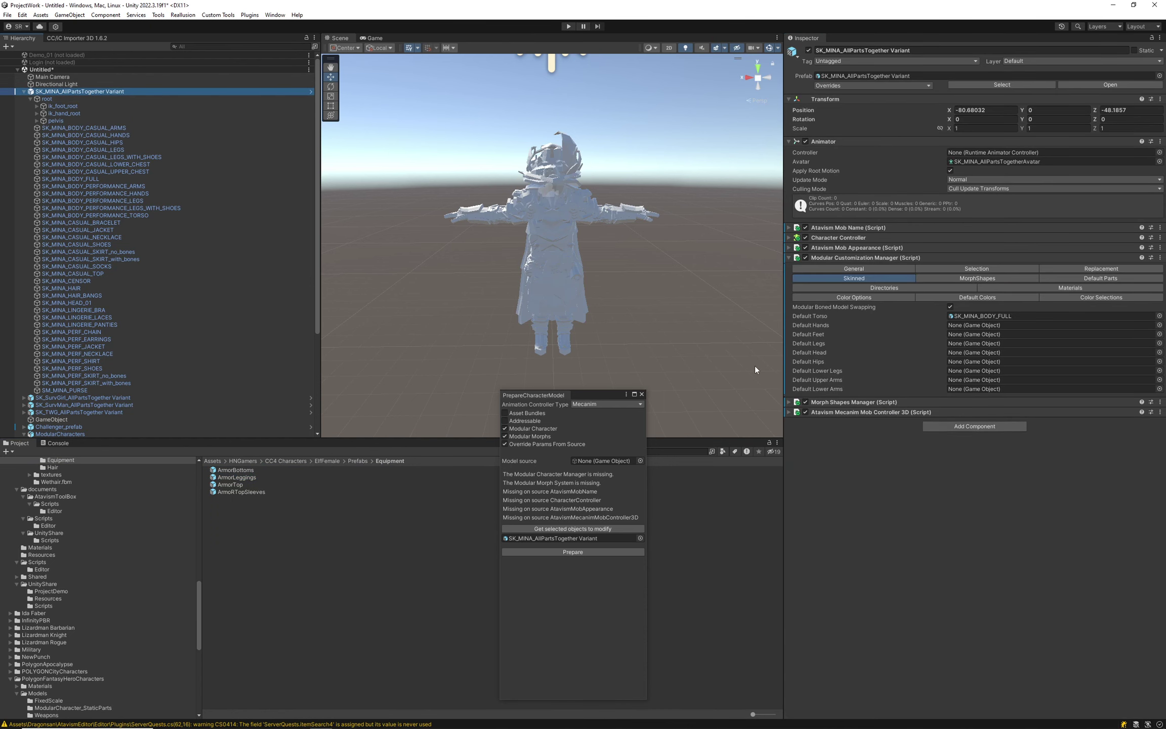
{"action": "left_click", "coordinate": [962, 278]}
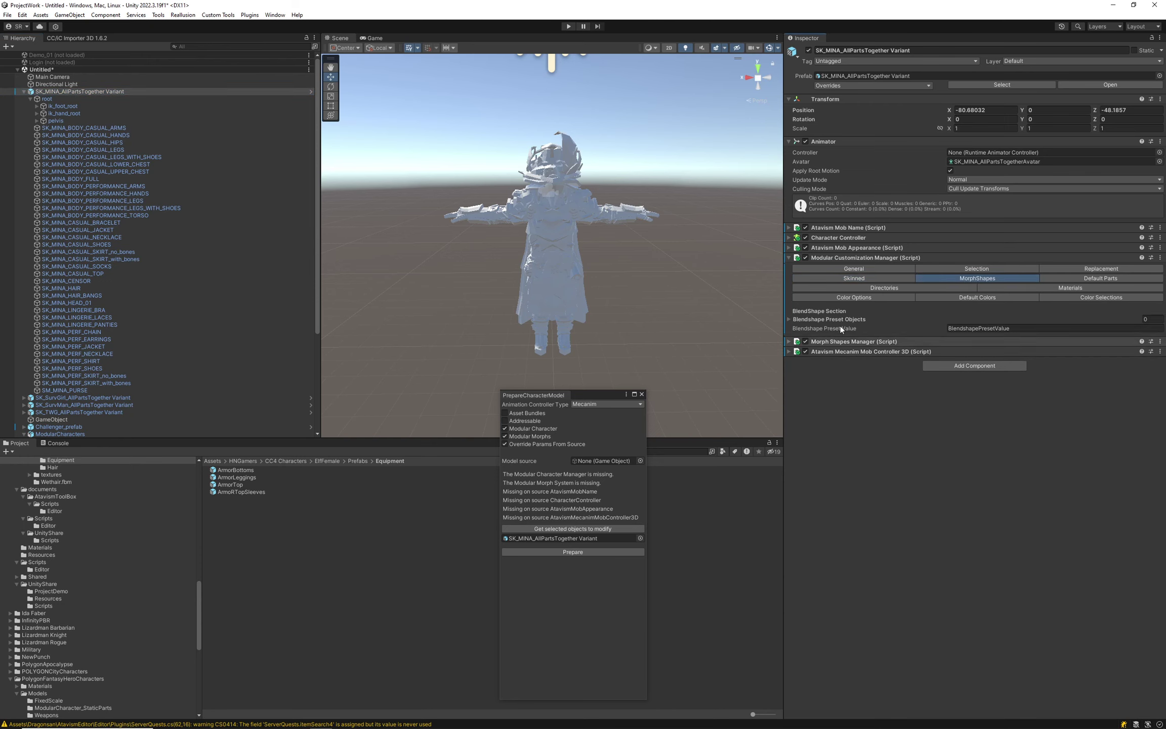
{"action": "left_click", "coordinate": [788, 319]}
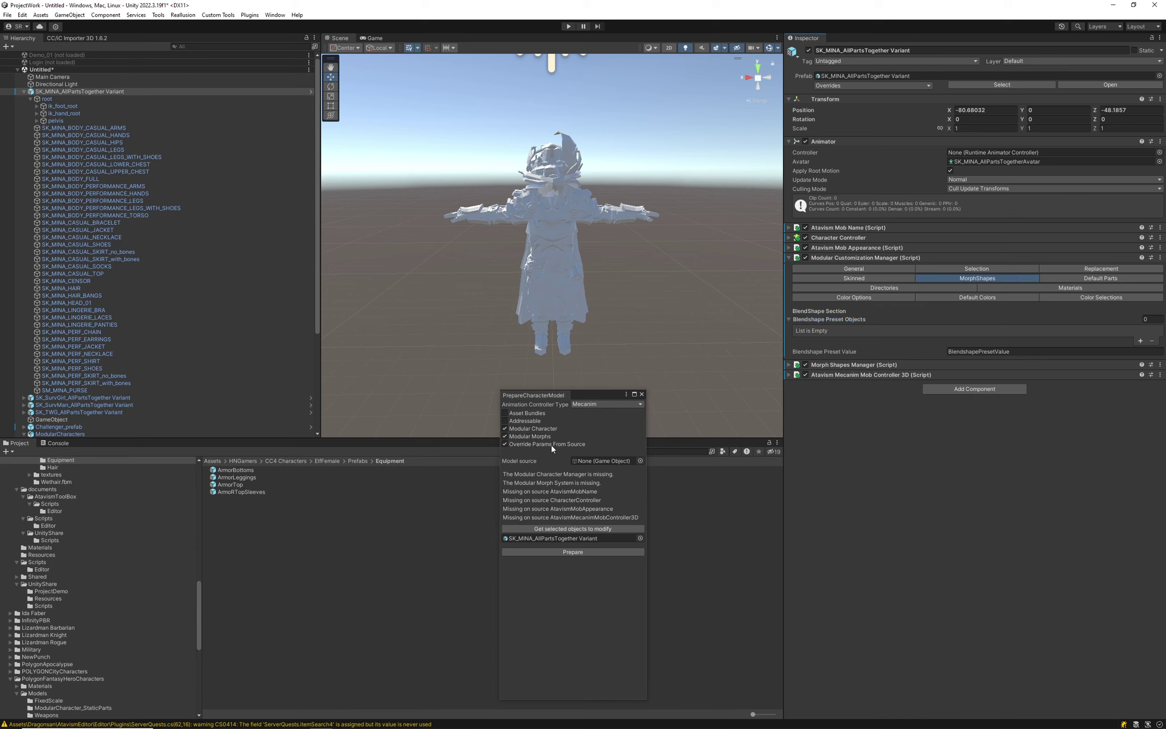
- Reposition the PrepareCharacterModel window as a floating window over the upper scene area and expand SK_MINA's Morph Shapes Manager component
{"action": "left_click_drag", "start_coordinate": [586, 397], "coordinate": [586, 137]}
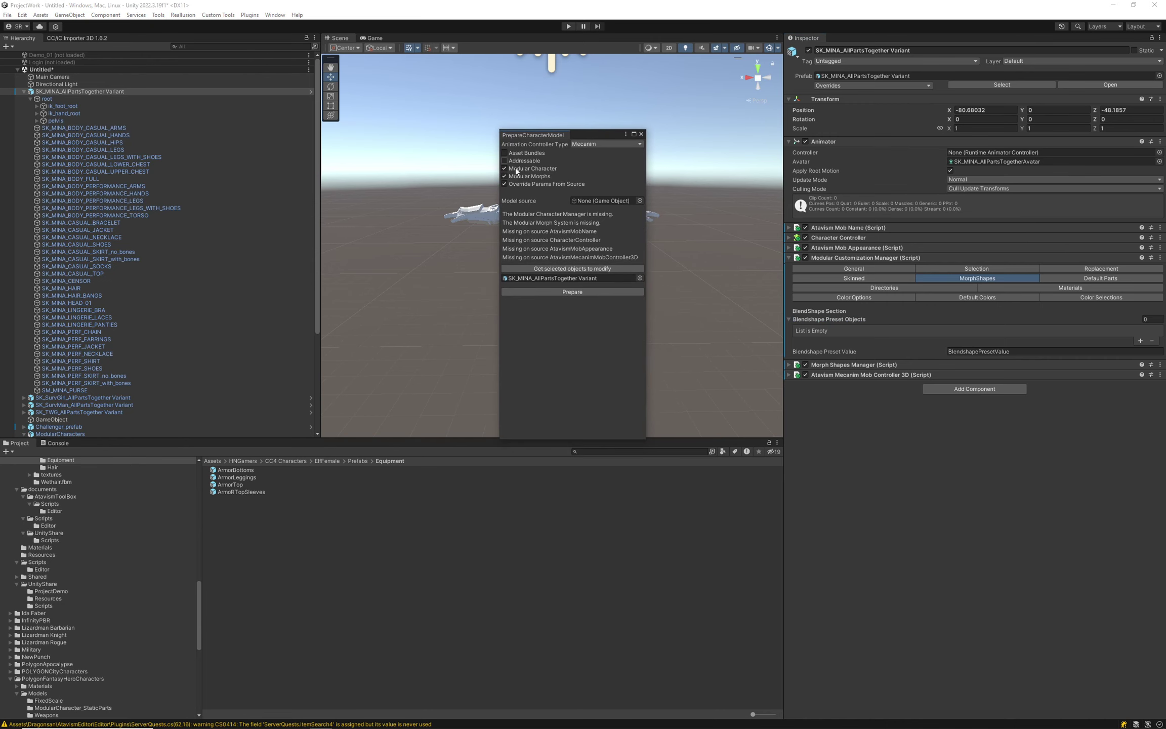
{"action": "left_click_drag", "start_coordinate": [510, 136], "coordinate": [521, 115]}
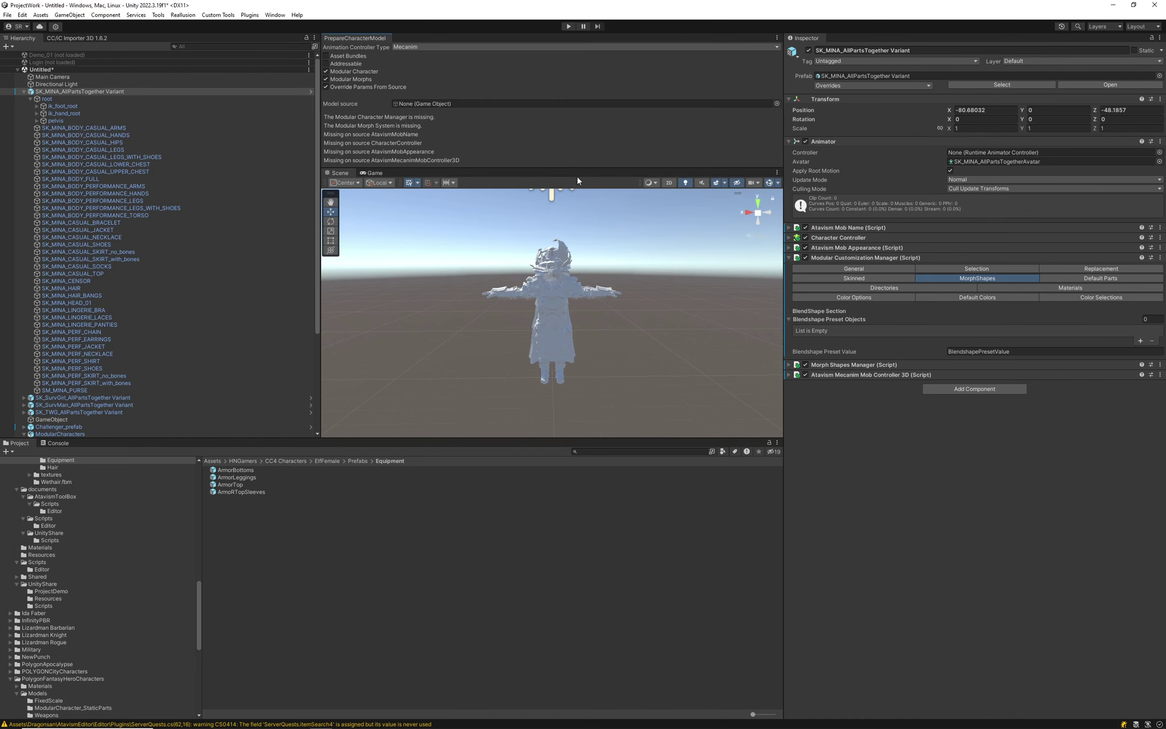
{"action": "left_click_drag", "start_coordinate": [361, 37], "coordinate": [444, 155]}
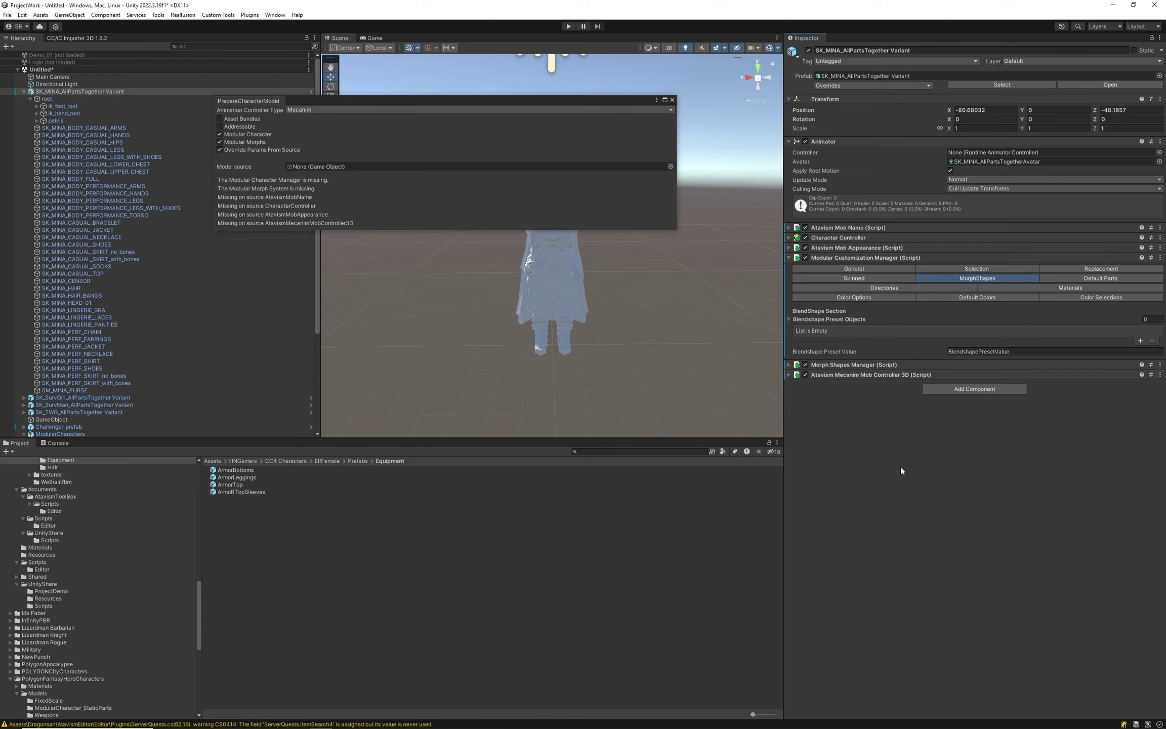
{"action": "left_click", "coordinate": [788, 365]}
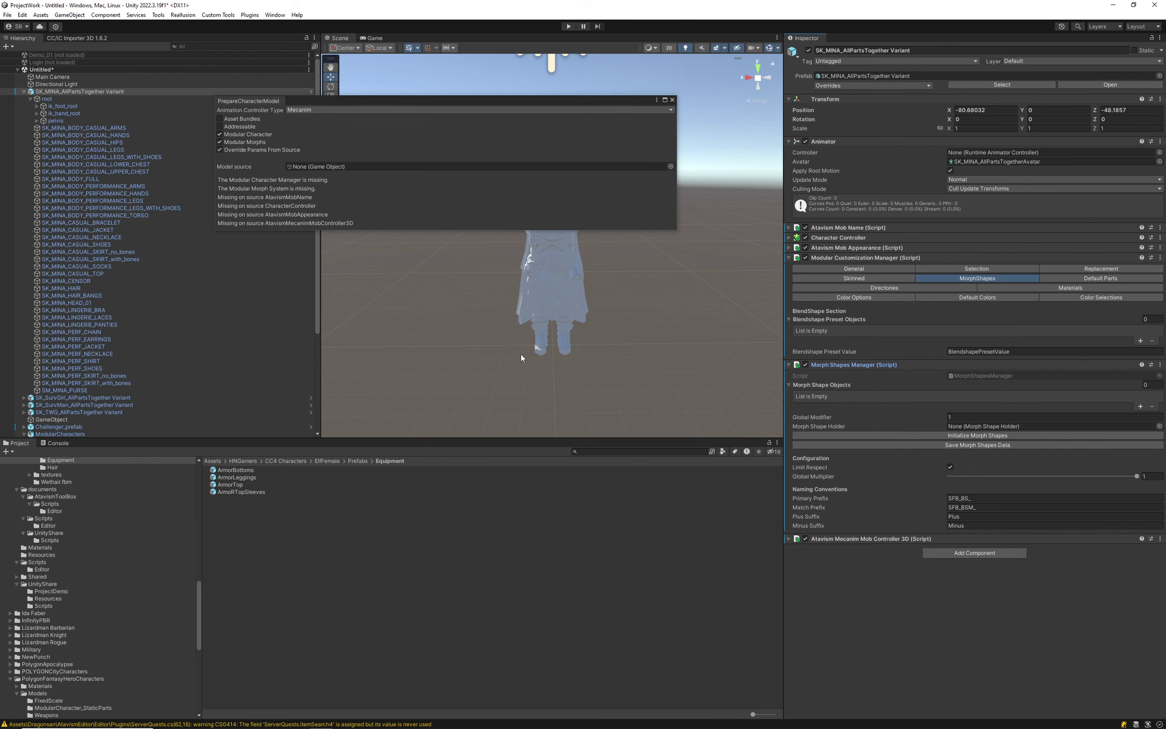
- Initialize SK_MINA's morph shapes and expand the SK_MINA_BODY_CASUAL_ARMS, SK_MINA_BODY_CASUAL_HANDS and SK_MINA_HAIR entries to check their morph shape values
{"action": "left_click", "coordinate": [963, 435]}
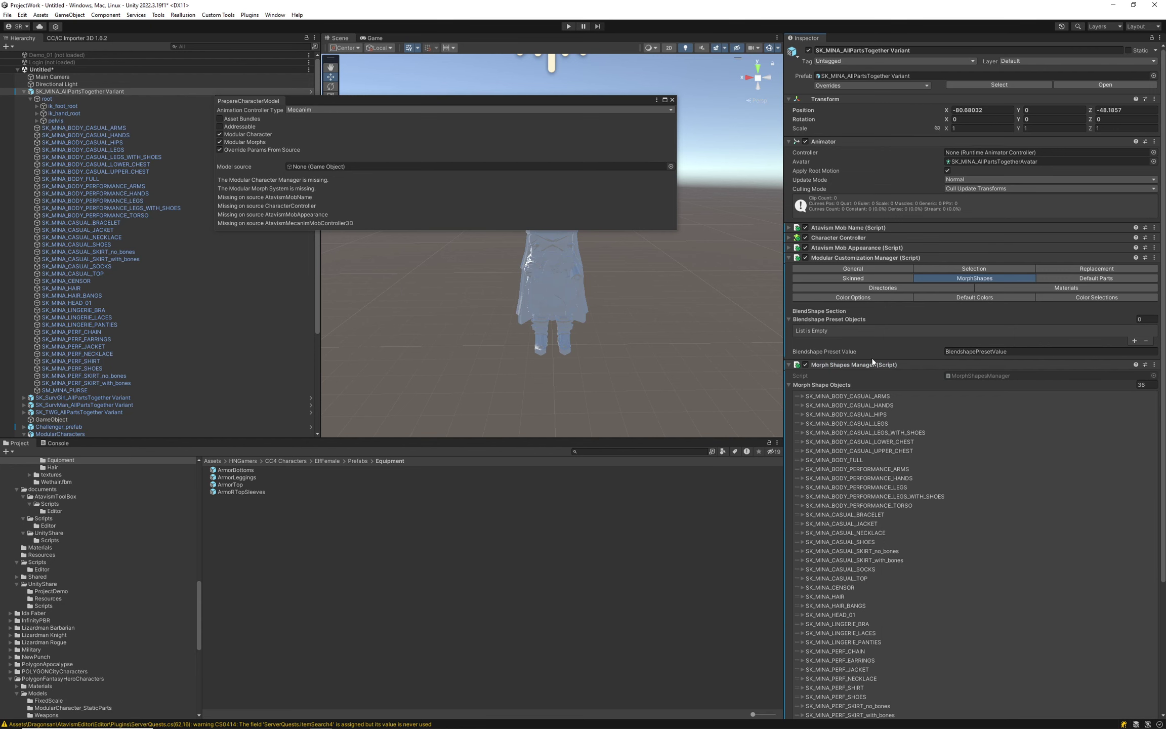
{"action": "scroll", "coordinate": [880, 339], "scroll_direction": "down", "scroll_amount": 3}
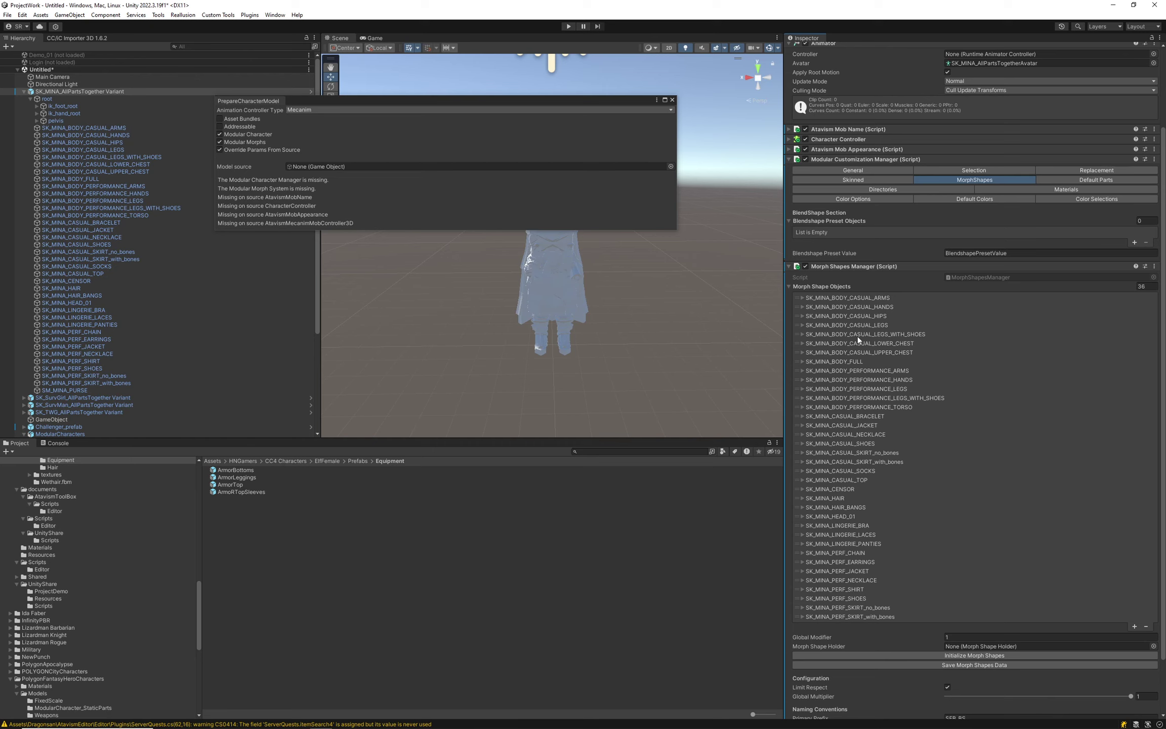
{"action": "left_click", "coordinate": [803, 297]}
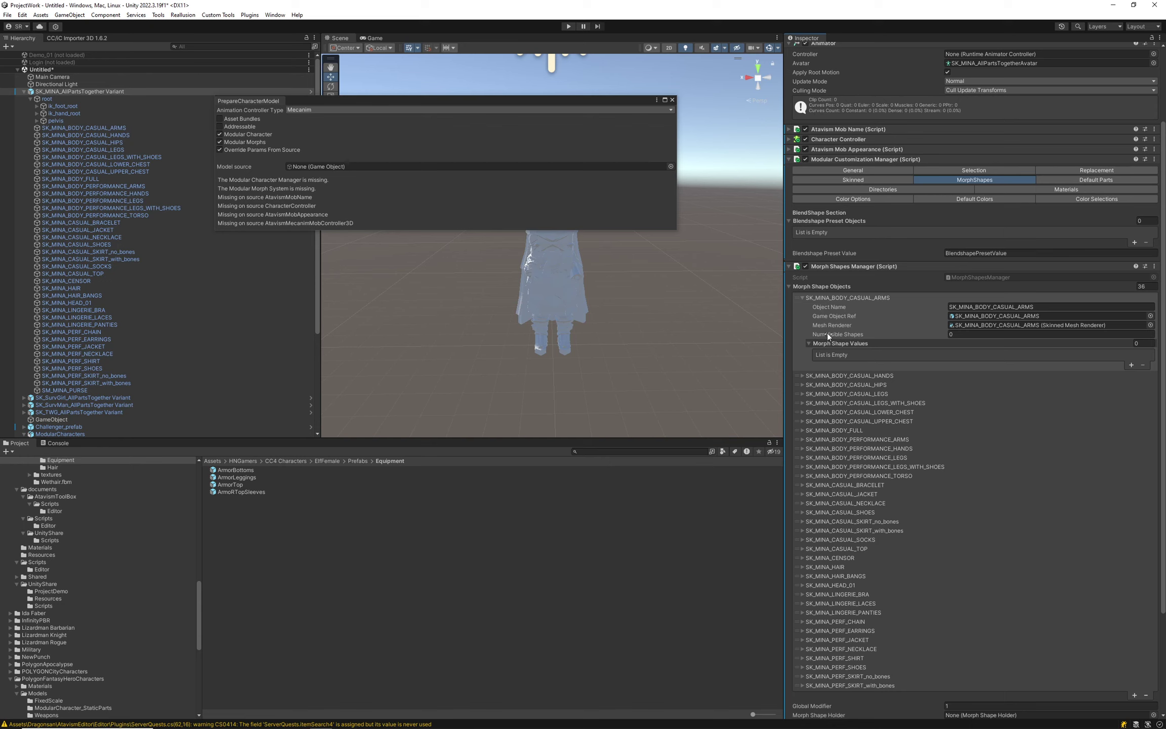
{"action": "left_click", "coordinate": [803, 376]}
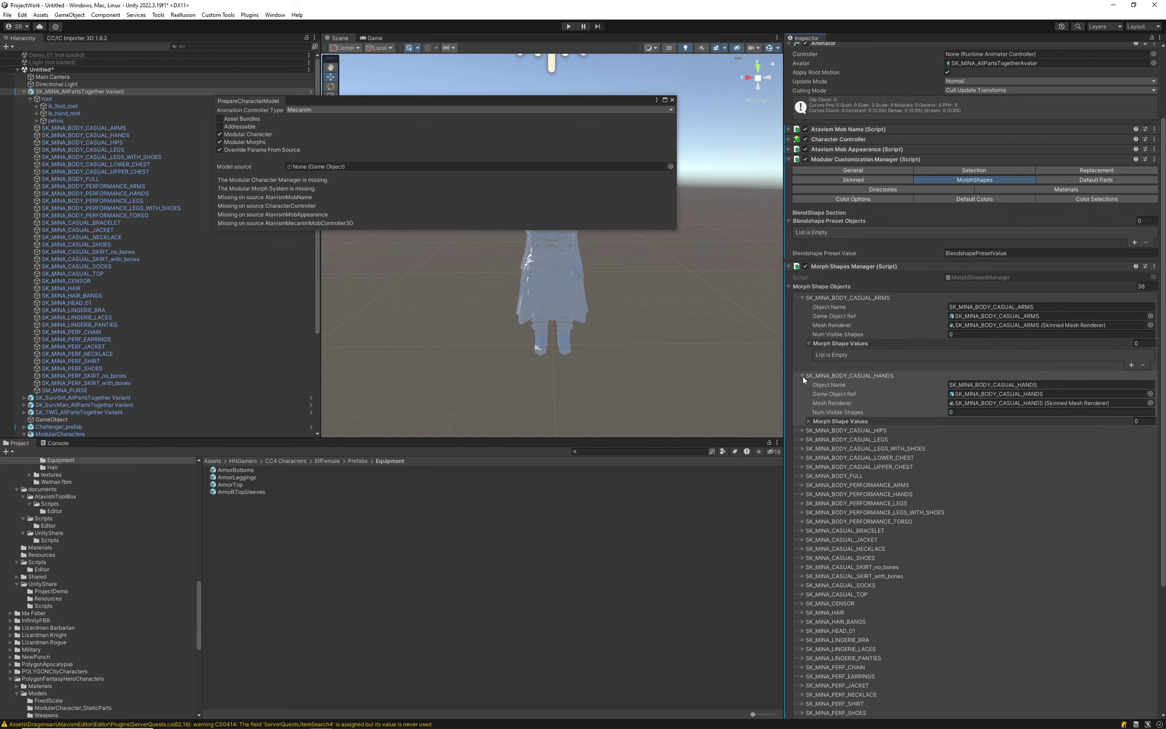
{"action": "left_click", "coordinate": [809, 421]}
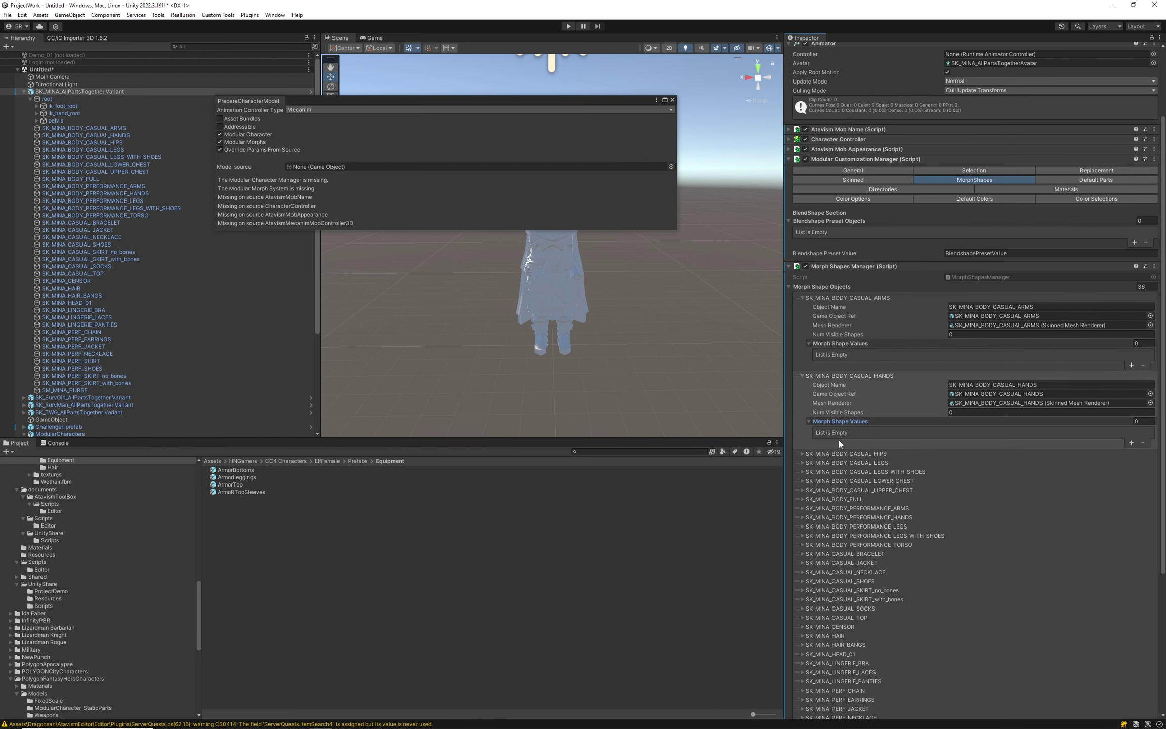
{"action": "scroll", "coordinate": [845, 499], "scroll_direction": "down", "scroll_amount": 4}
{"action": "left_click", "coordinate": [801, 513]}
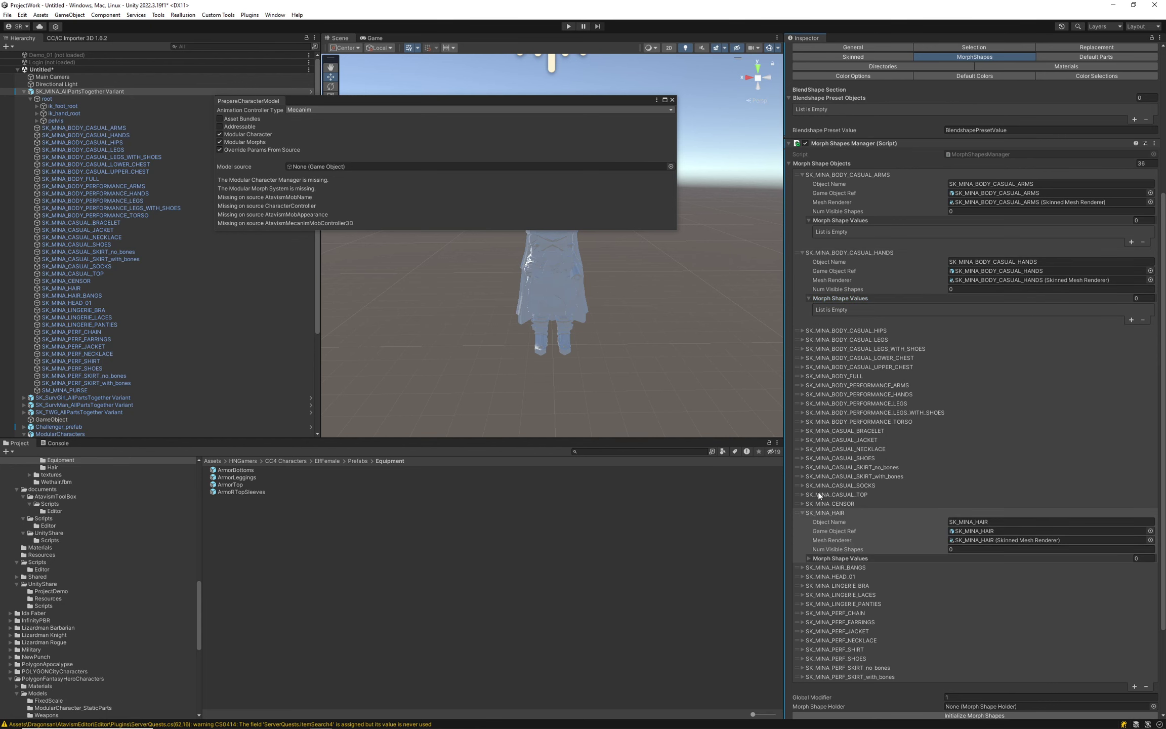
{"action": "scroll", "coordinate": [886, 406], "scroll_direction": "down", "scroll_amount": 2}
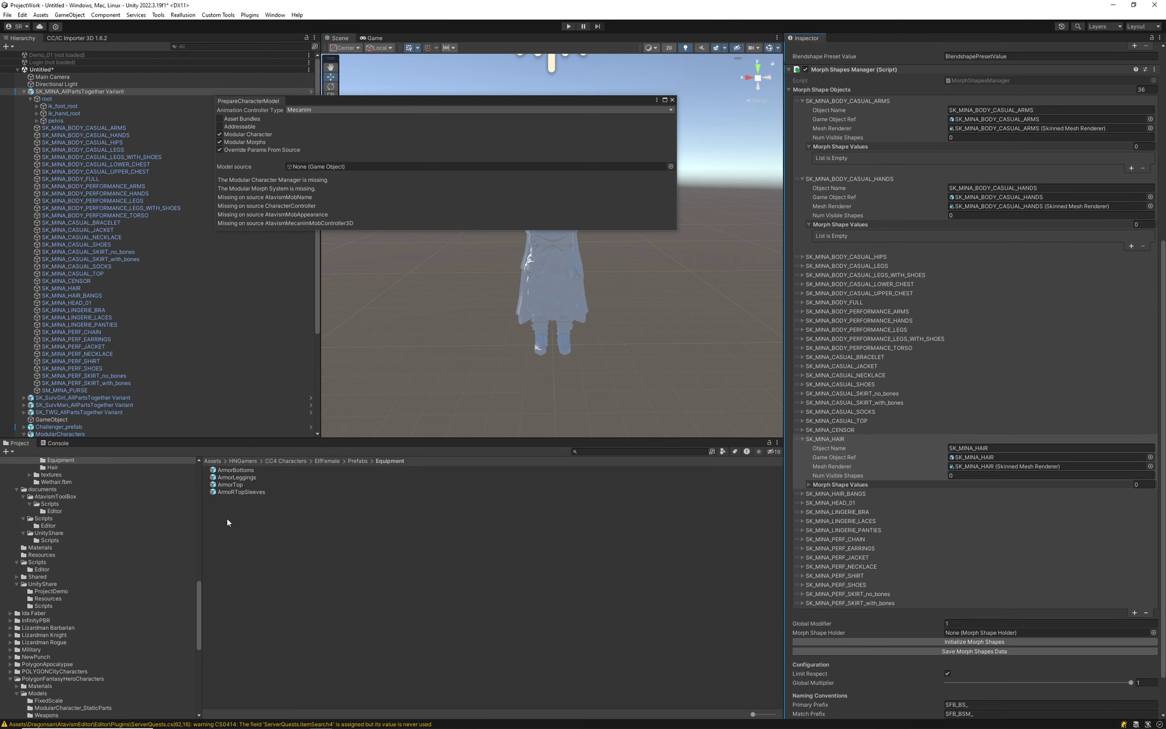
- Add the ElfFemale prefab from the ElfFemale Prefabs folder to the scene hierarchy above SK_MINA_AllPartsTogether Variant
{"action": "scroll", "coordinate": [83, 550], "scroll_direction": "up", "scroll_amount": 3}
{"action": "left_click", "coordinate": [51, 535]}
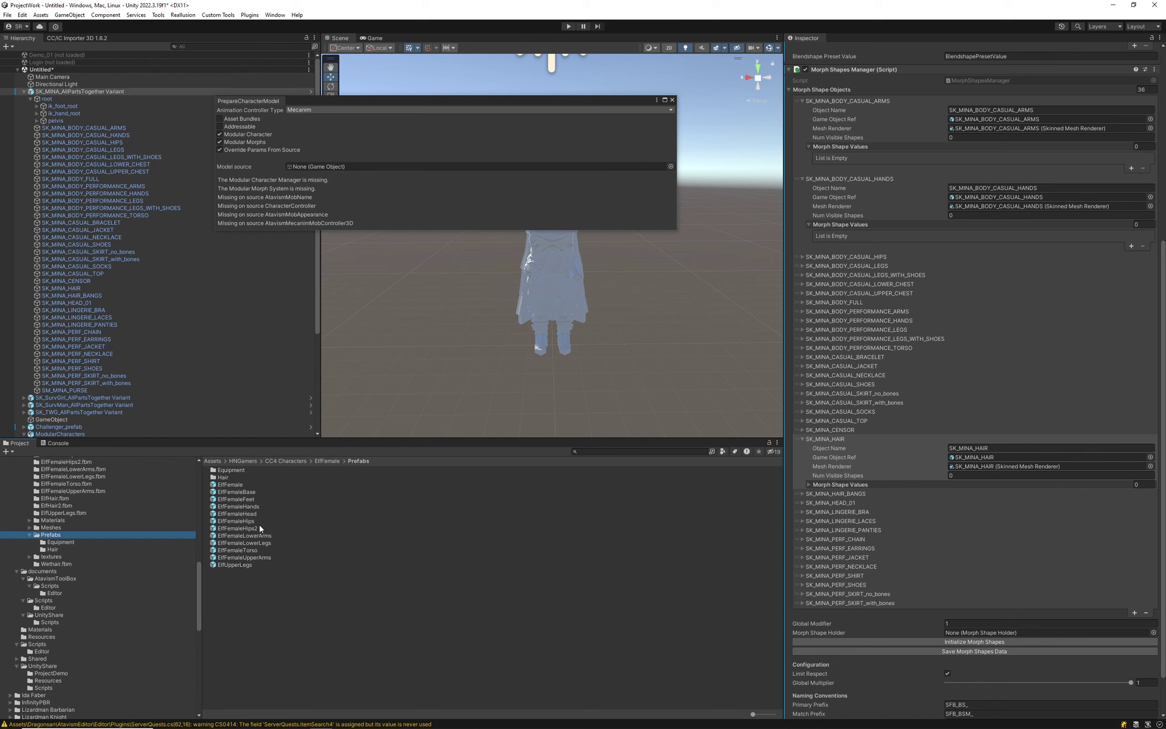
{"action": "left_click_drag", "start_coordinate": [235, 484], "coordinate": [72, 88]}
- Enlarge the PrepareCharacterModel window, load the selected ElfFemale as the object to modify and prepare it
{"action": "left_click_drag", "start_coordinate": [574, 112], "coordinate": [787, 441]}
{"action": "left_click_drag", "start_coordinate": [546, 263], "coordinate": [517, 287]}
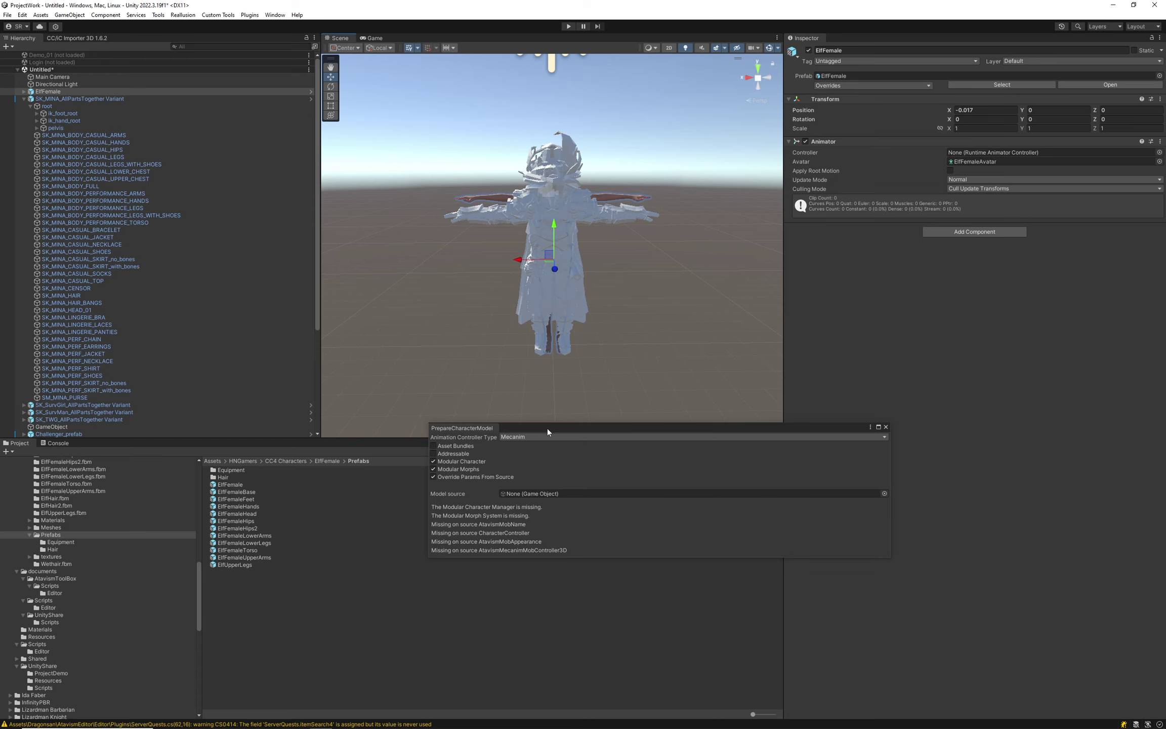
{"action": "left_click_drag", "start_coordinate": [548, 429], "coordinate": [508, 270]}
{"action": "left_click_drag", "start_coordinate": [500, 340], "coordinate": [508, 480]}
{"action": "left_click", "coordinate": [604, 344]}
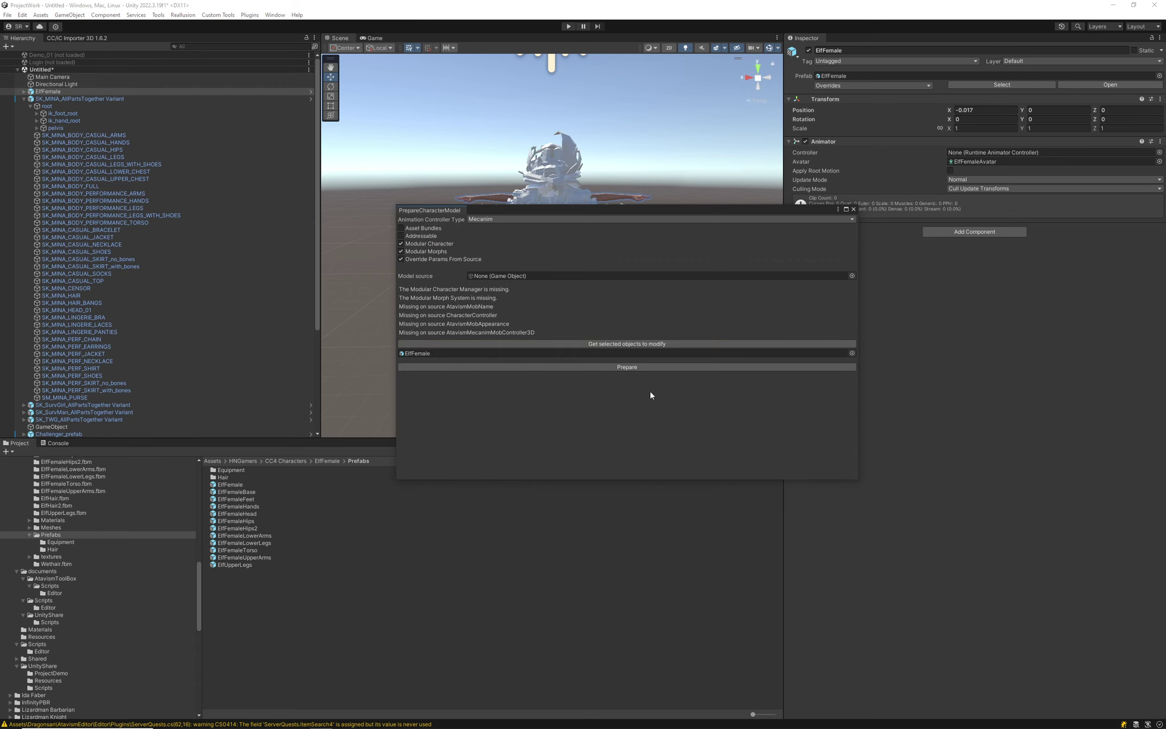
{"action": "left_click", "coordinate": [640, 364]}
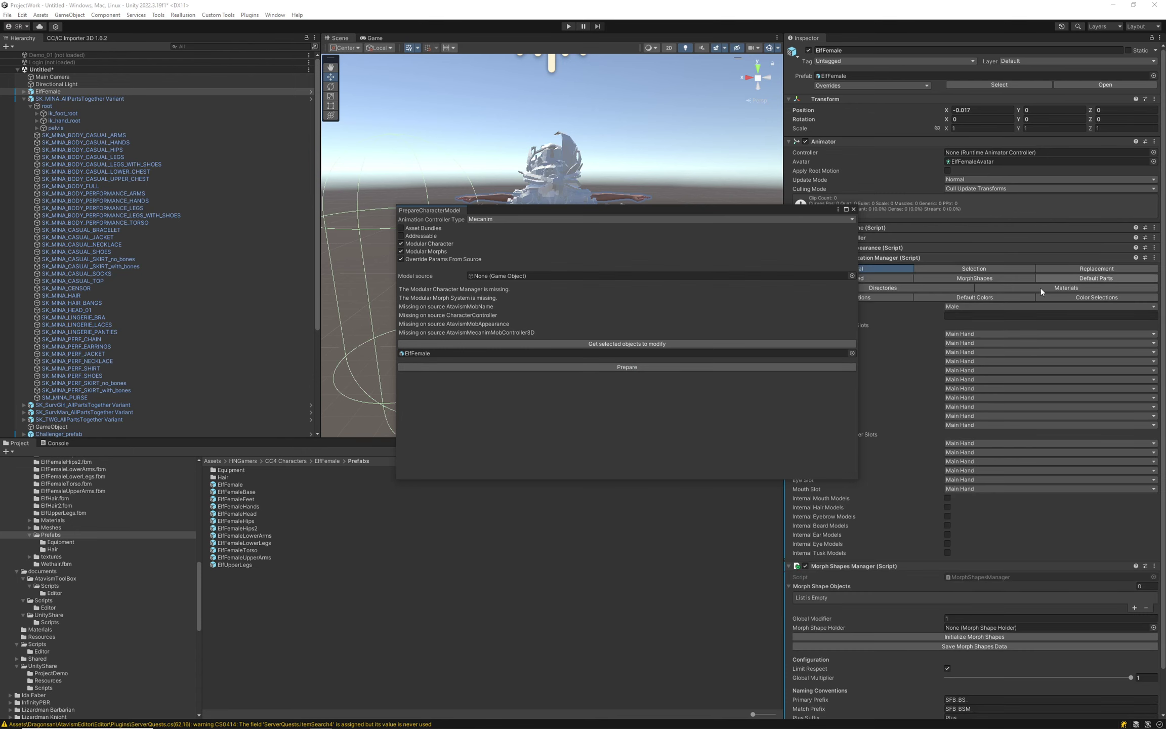
- Uncover ElfFemale's component settings, show its MorphShapes section, initialize its morph shapes and collapse the CC_Base_Body values and CC_Base_Eye entry
{"action": "left_click_drag", "start_coordinate": [791, 212], "coordinate": [500, 109]}
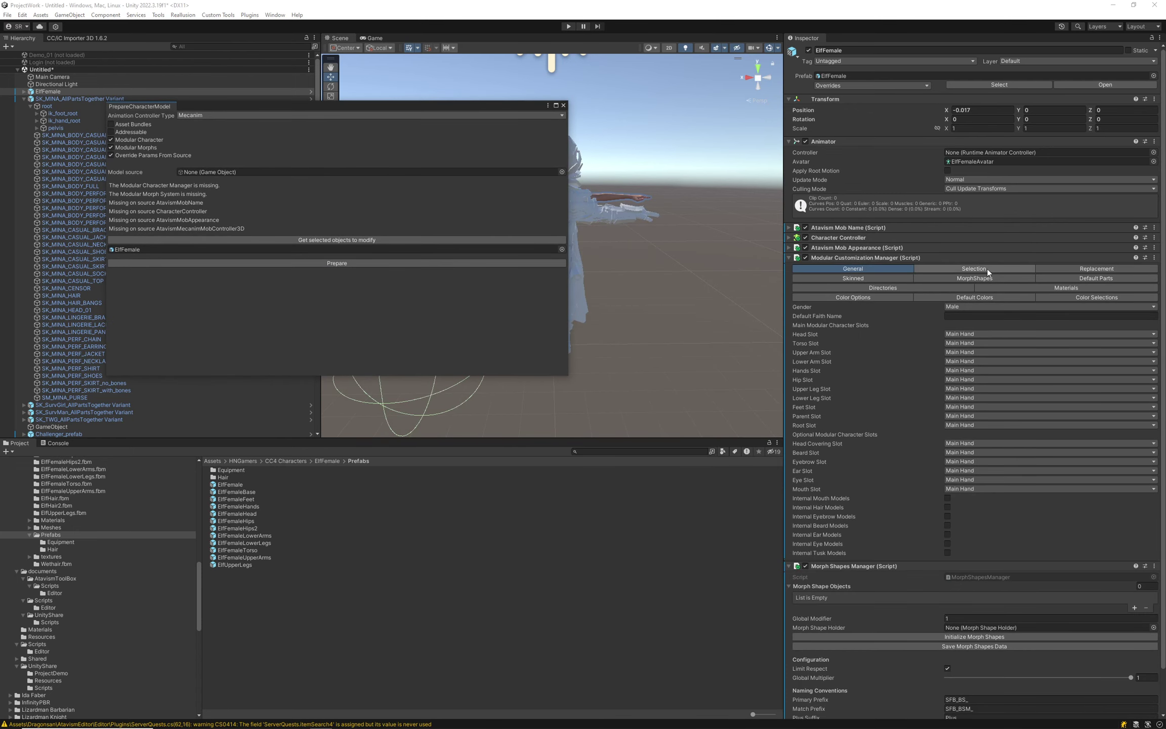
{"action": "left_click", "coordinate": [991, 276]}
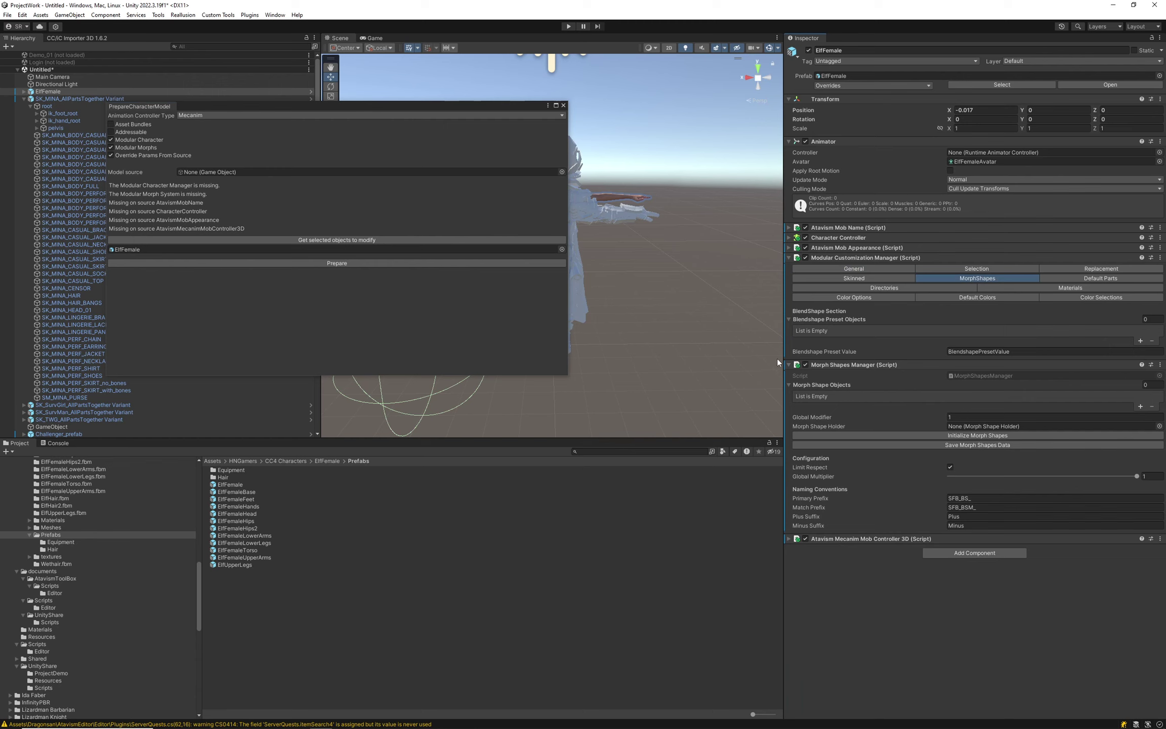
{"action": "left_click", "coordinate": [980, 436]}
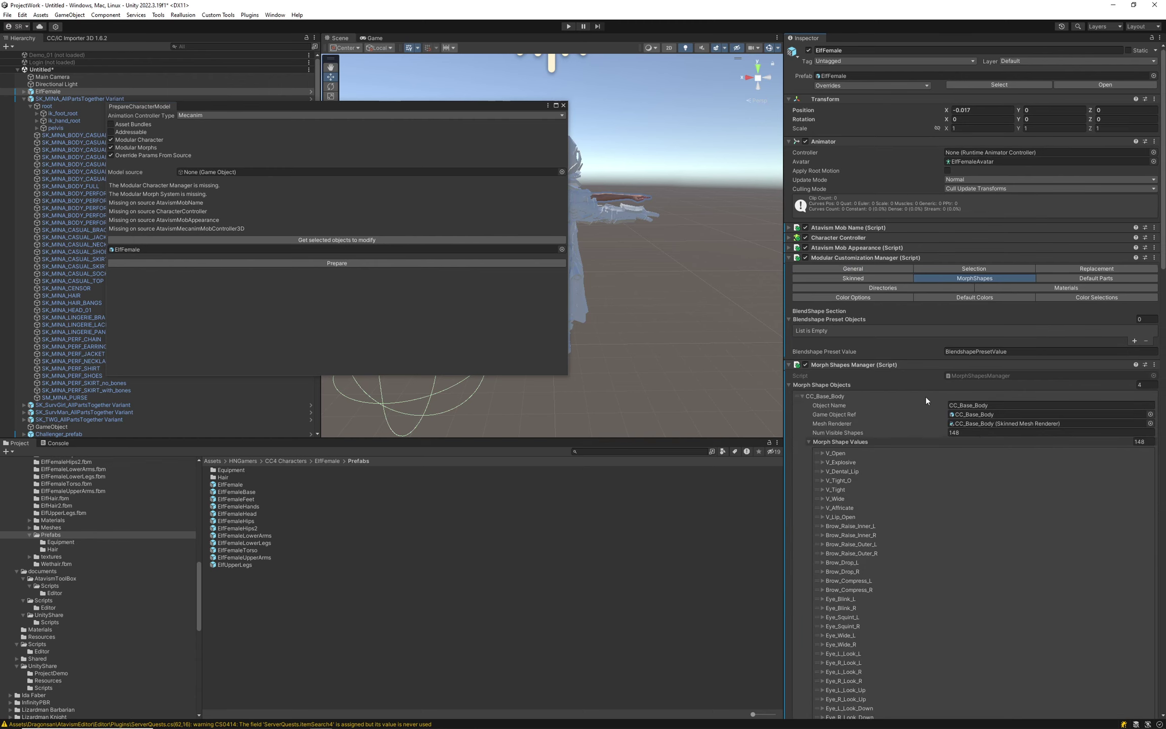
{"action": "left_click", "coordinate": [809, 417]}
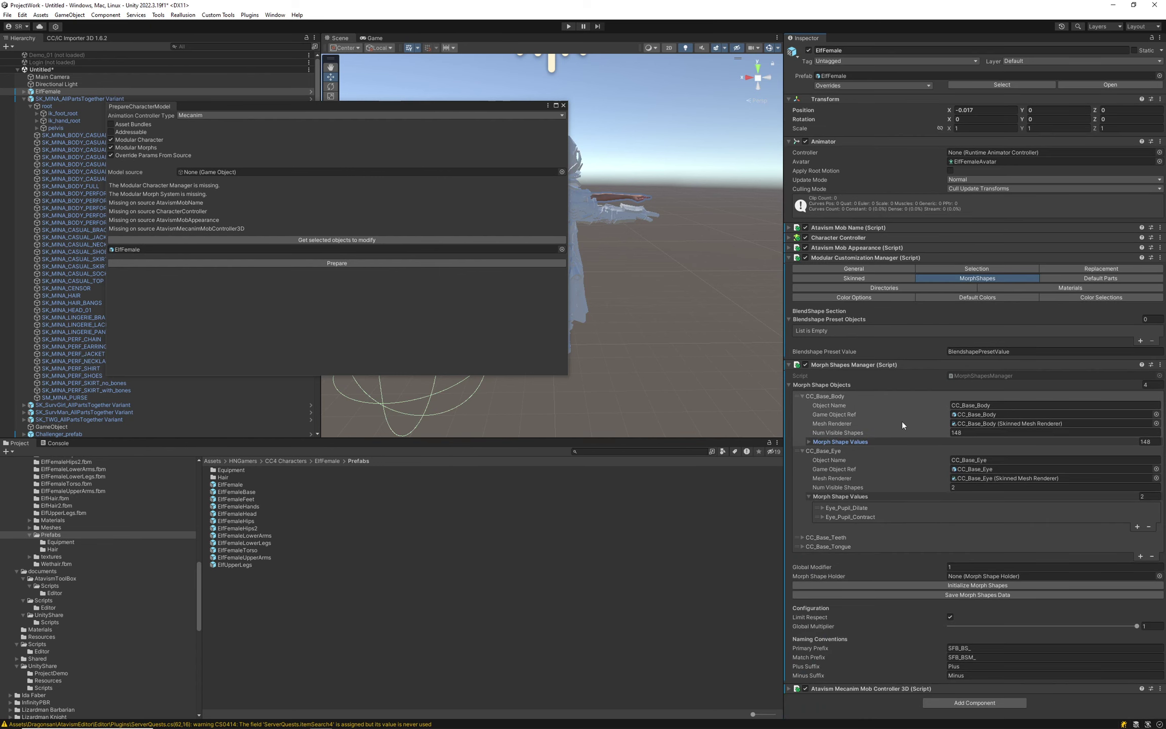
{"action": "left_click", "coordinate": [802, 450]}
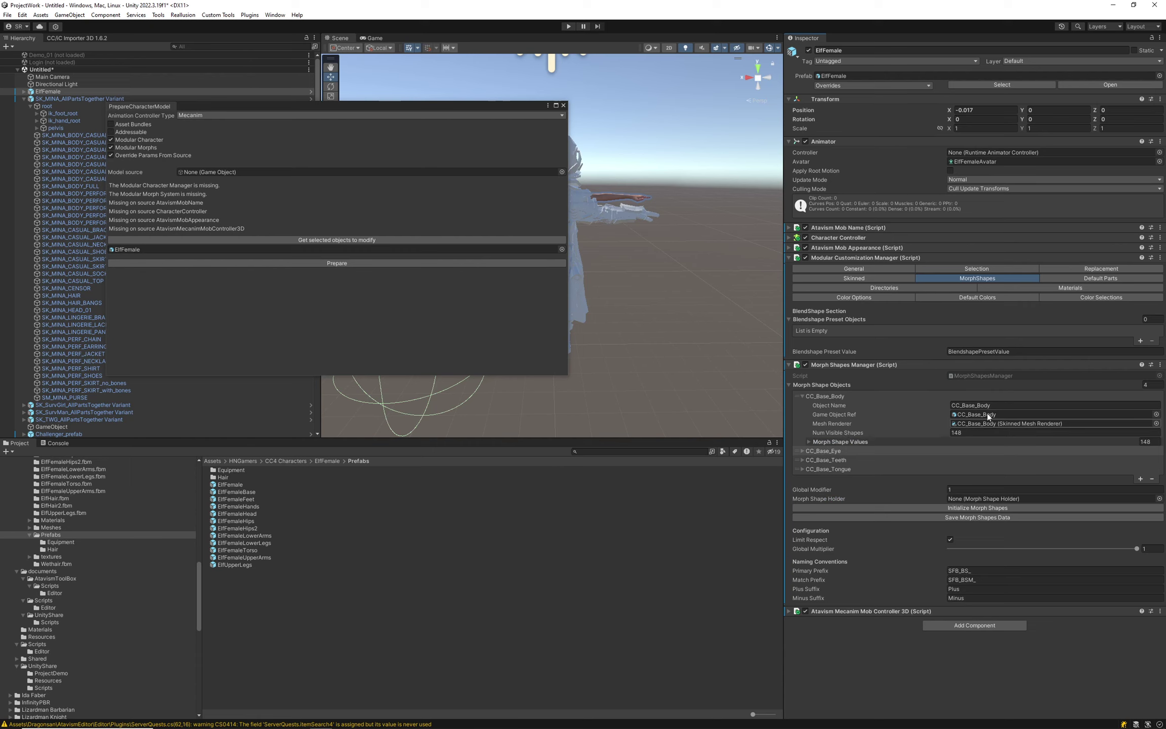
- Expand CC_Base_Body's V_Open morph shape and examine its name, visibility, controlled shapes and the number of visible shapes
{"action": "left_click", "coordinate": [807, 441]}
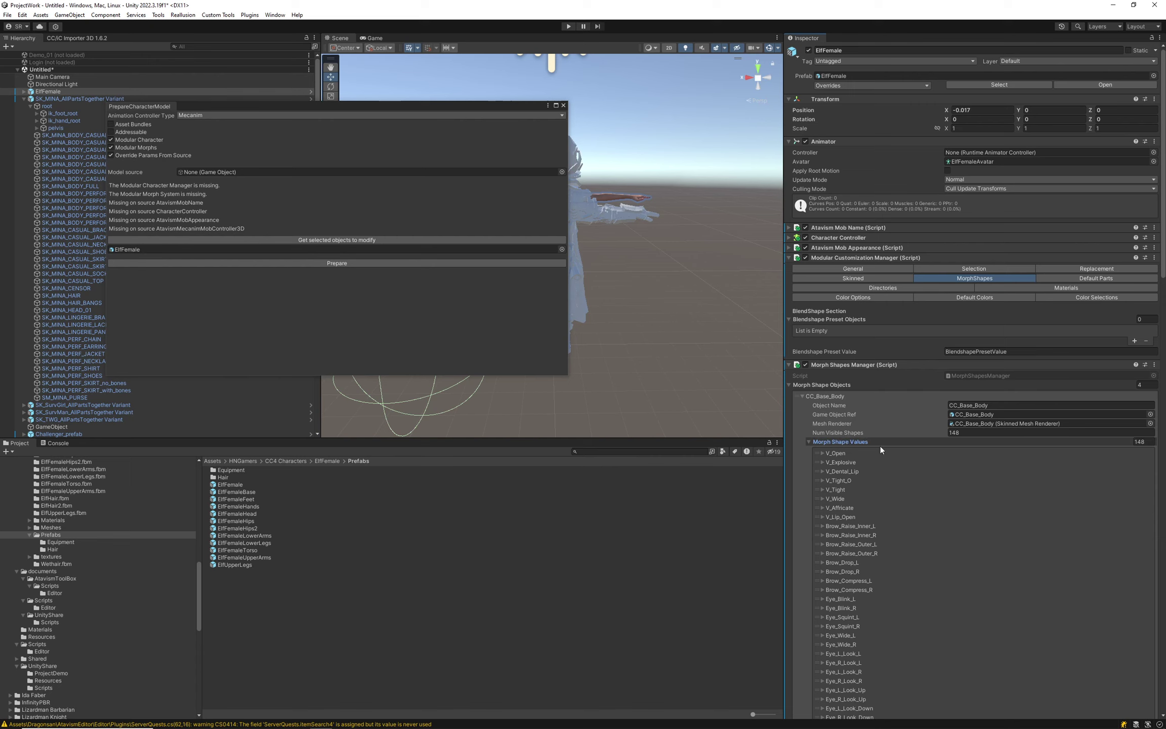
{"action": "left_click", "coordinate": [827, 452]}
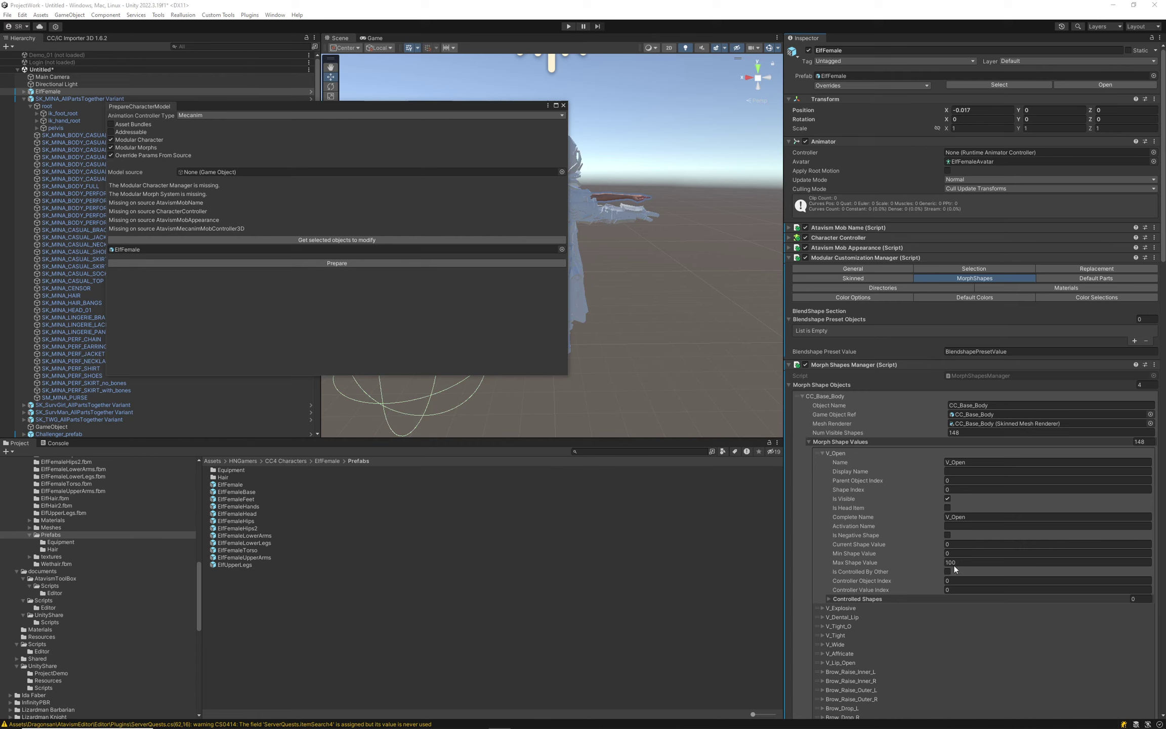
{"action": "left_click", "coordinate": [829, 598]}
{"action": "left_click", "coordinate": [829, 598]}
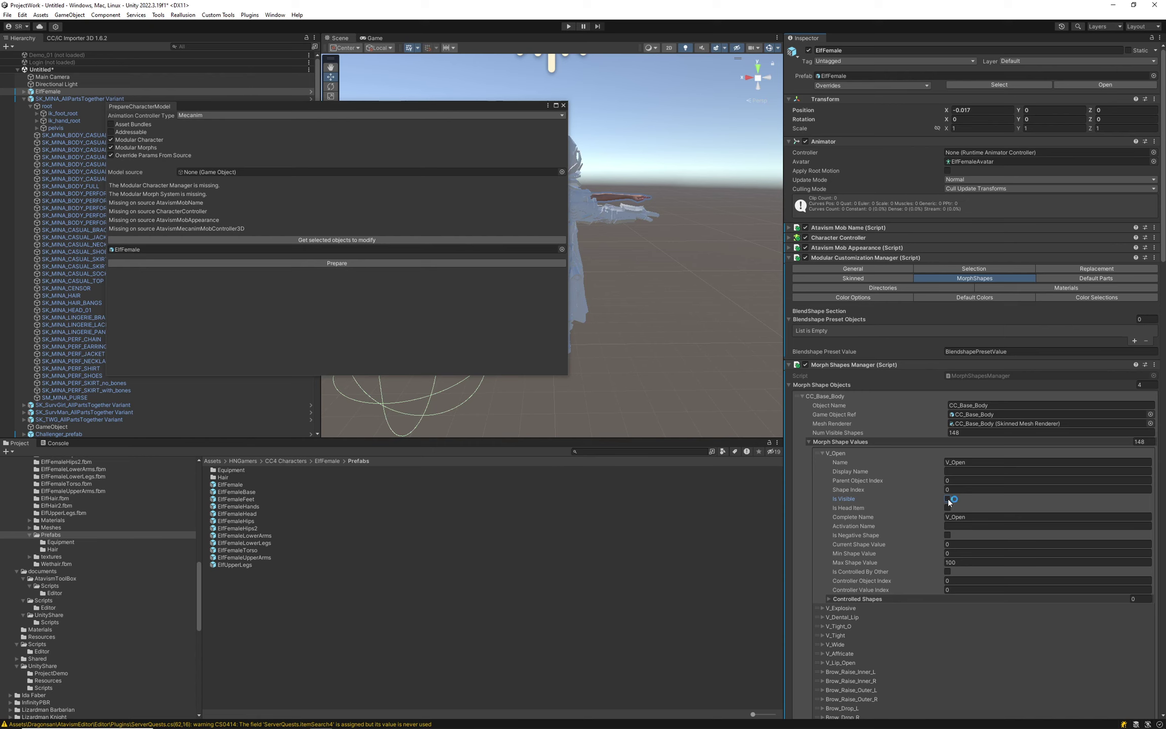
{"action": "left_click", "coordinate": [947, 499]}
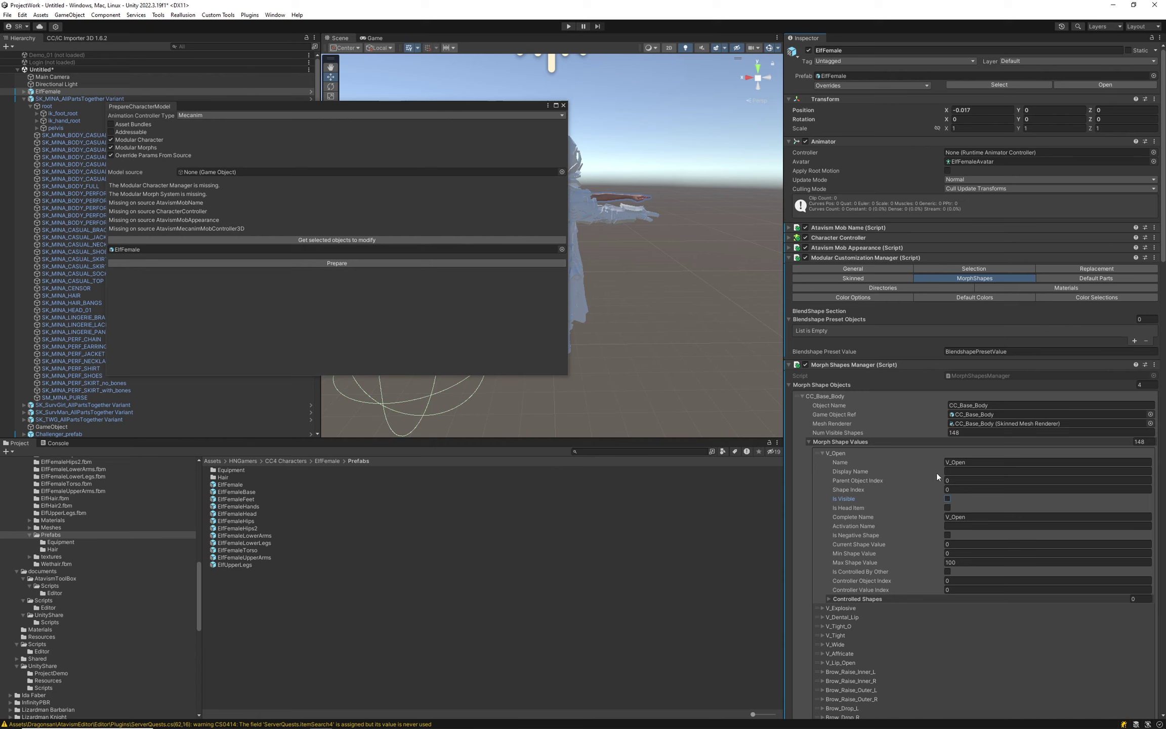
{"action": "left_click", "coordinate": [956, 432]}
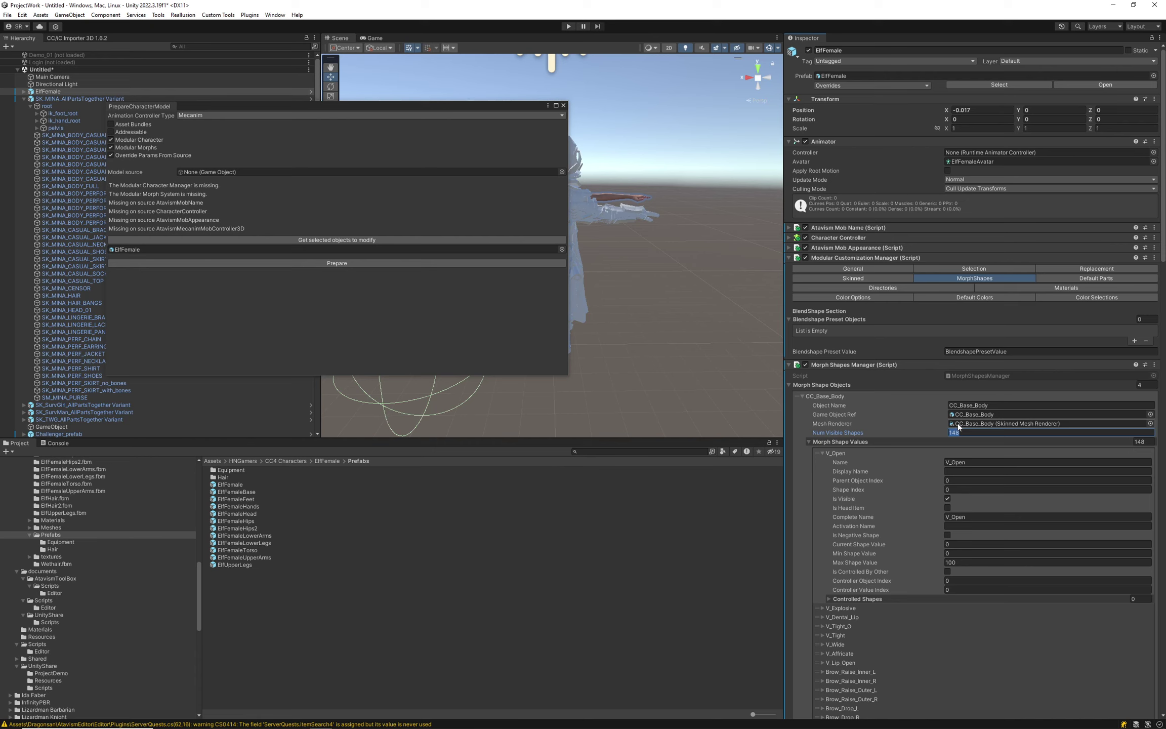
{"action": "left_click", "coordinate": [962, 462]}
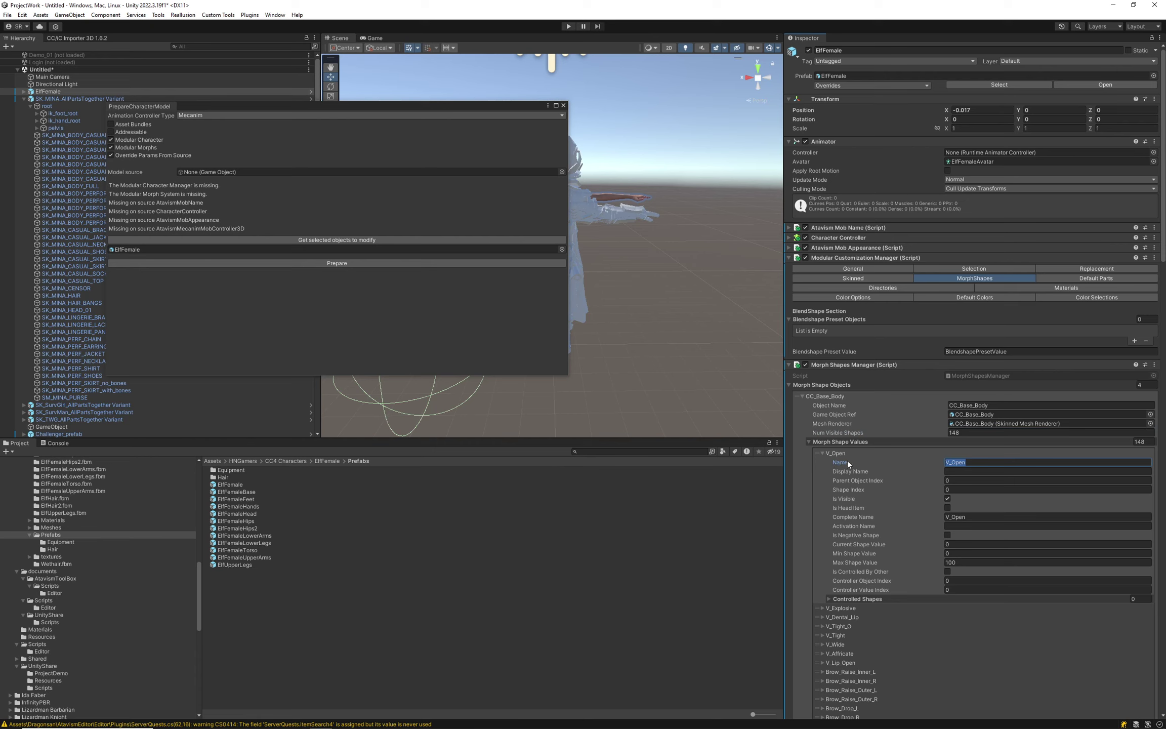
- Set V_Open's Display Name to "Mouth Open" and collapse the shape's settings
{"action": "left_click", "coordinate": [833, 472]}
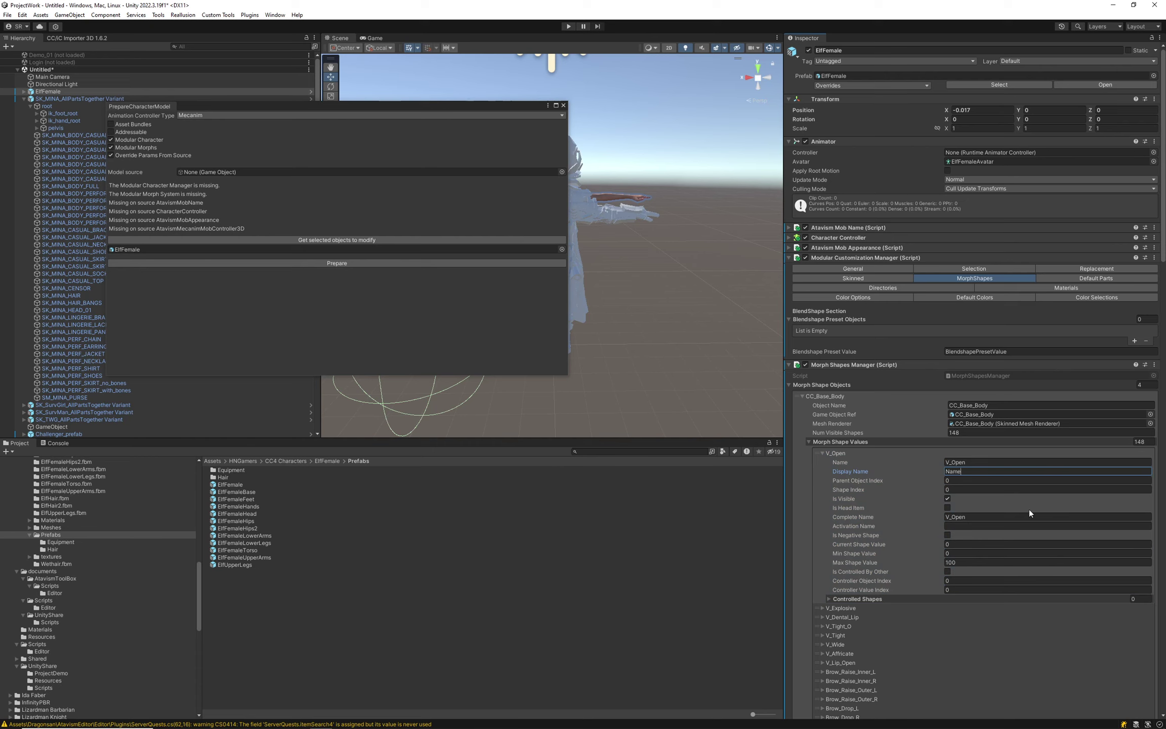
{"action": "key", "text": "BackSpace"}
{"action": "key", "text": "BackSpace"}
{"action": "type", "text": "Mouth Open"}
{"action": "left_click", "coordinate": [947, 508]}
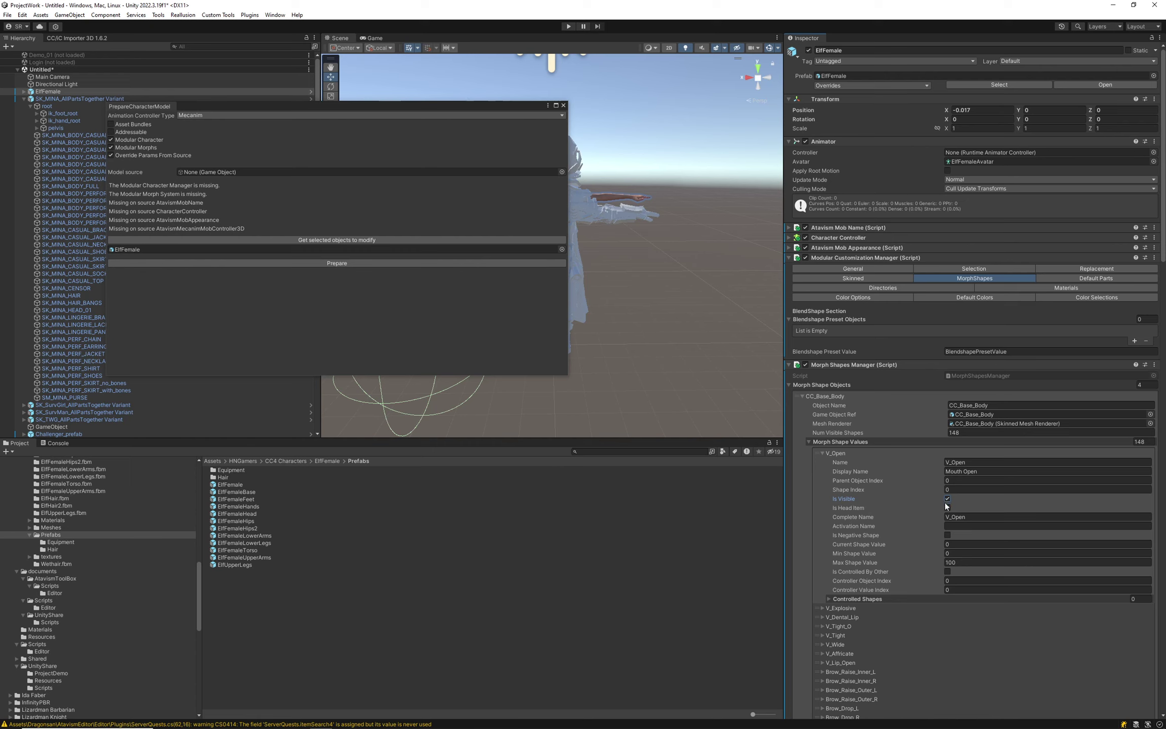
{"action": "left_click", "coordinate": [947, 507]}
{"action": "left_click", "coordinate": [819, 450]}
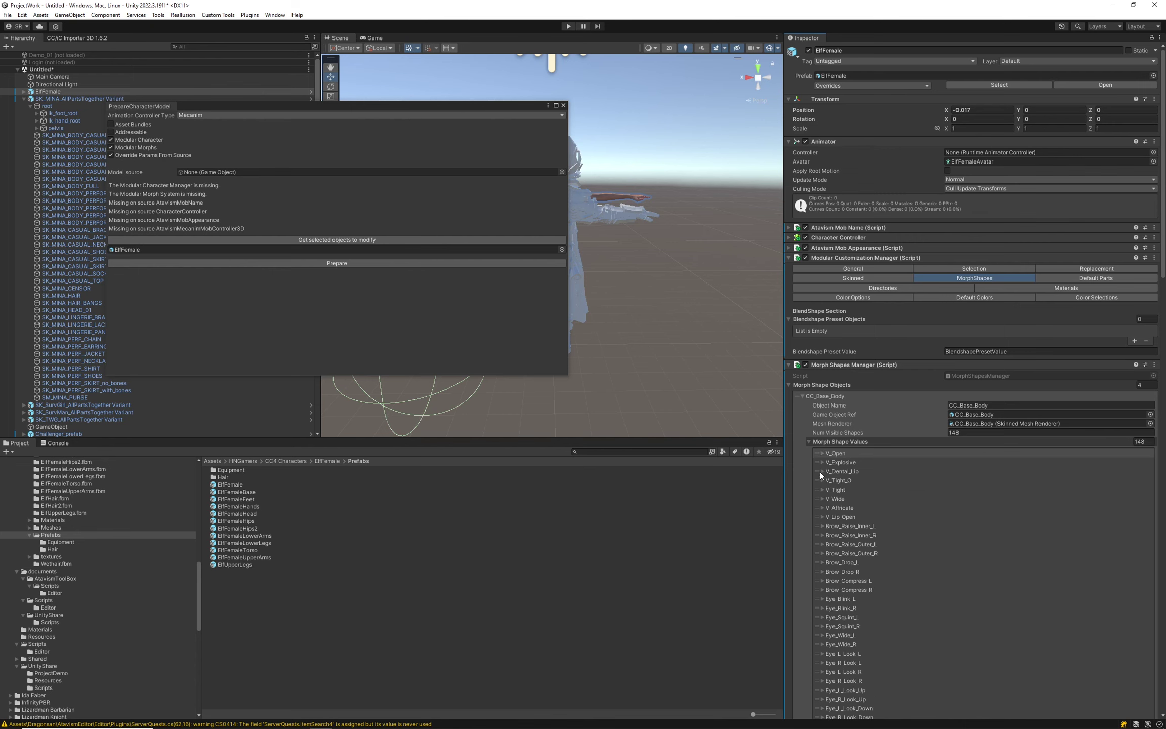
- Review CC_Base_Body's list of morph shapes and the Morph Shapes Manager's Naming Conventions, including the Minus Suffix and Primary Prefix
{"action": "scroll", "coordinate": [842, 546], "scroll_direction": "down", "scroll_amount": 7}
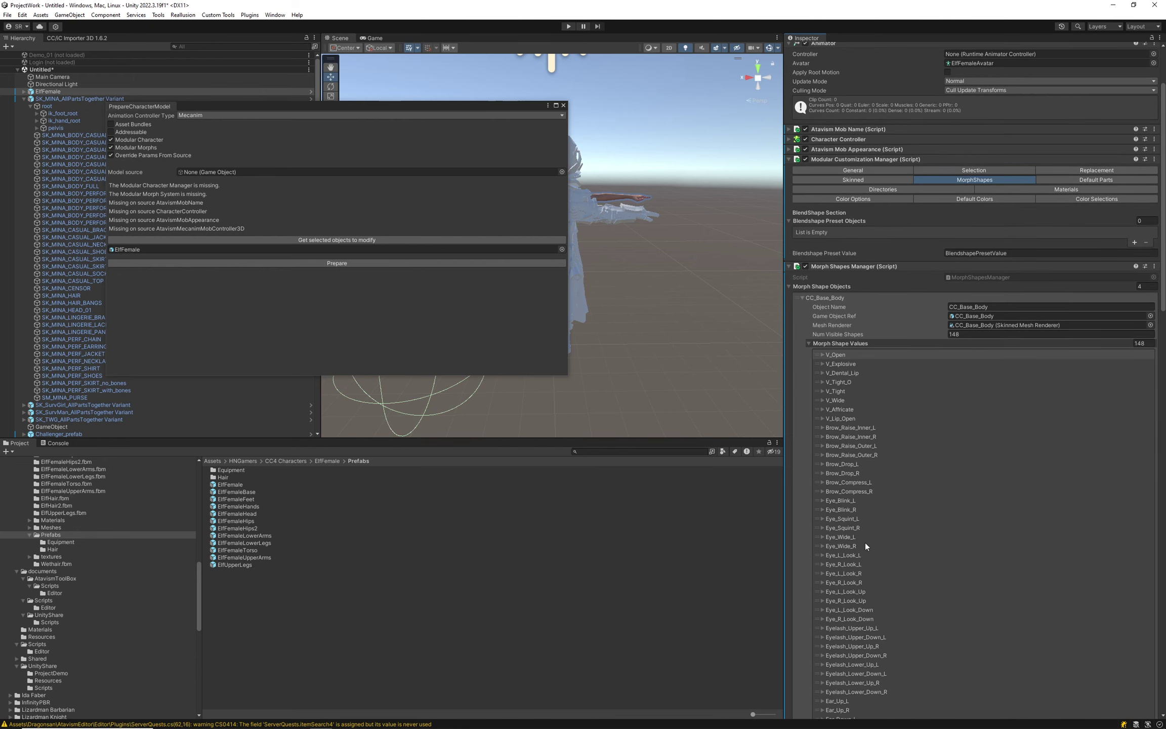
{"action": "scroll", "coordinate": [877, 438], "scroll_direction": "down", "scroll_amount": 20}
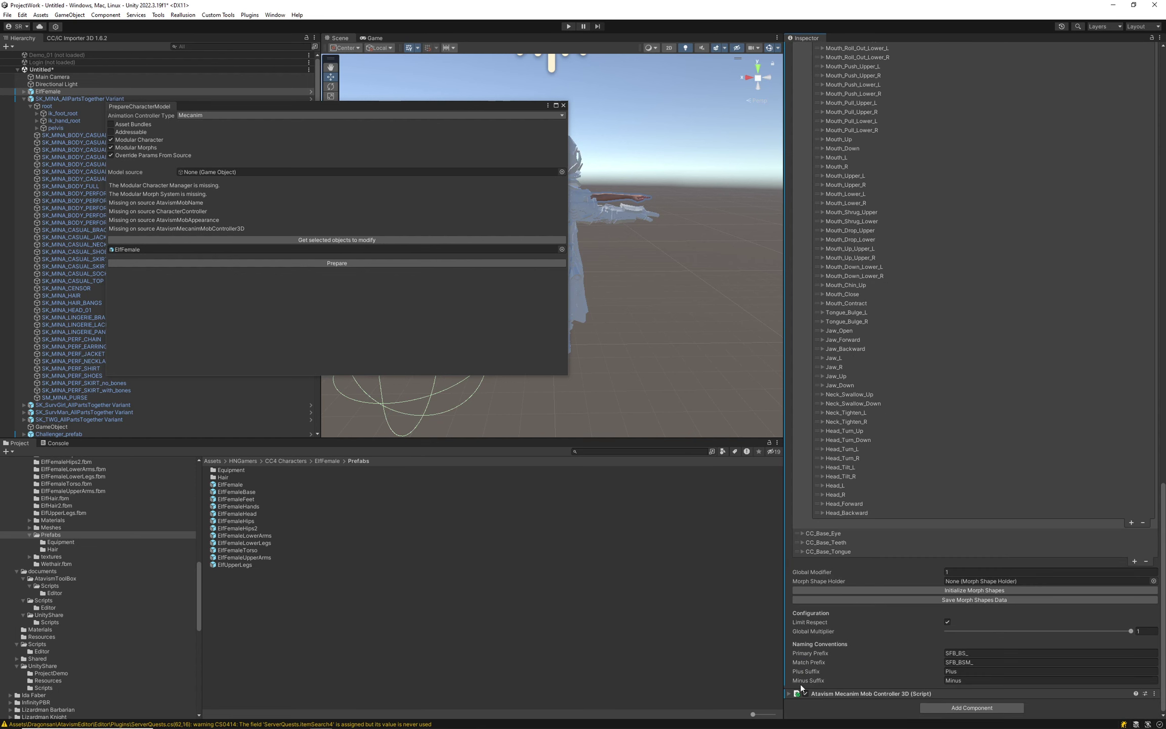
{"action": "left_click", "coordinate": [954, 680]}
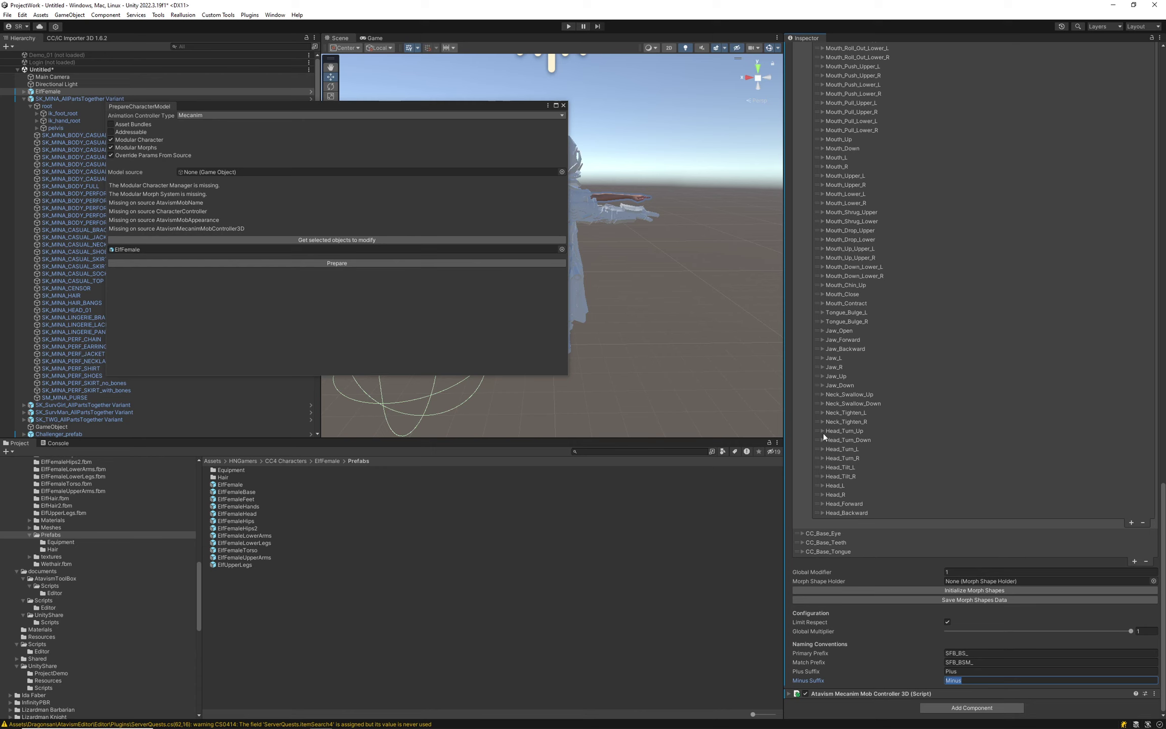
{"action": "scroll", "coordinate": [855, 193], "scroll_direction": "up", "scroll_amount": 5}
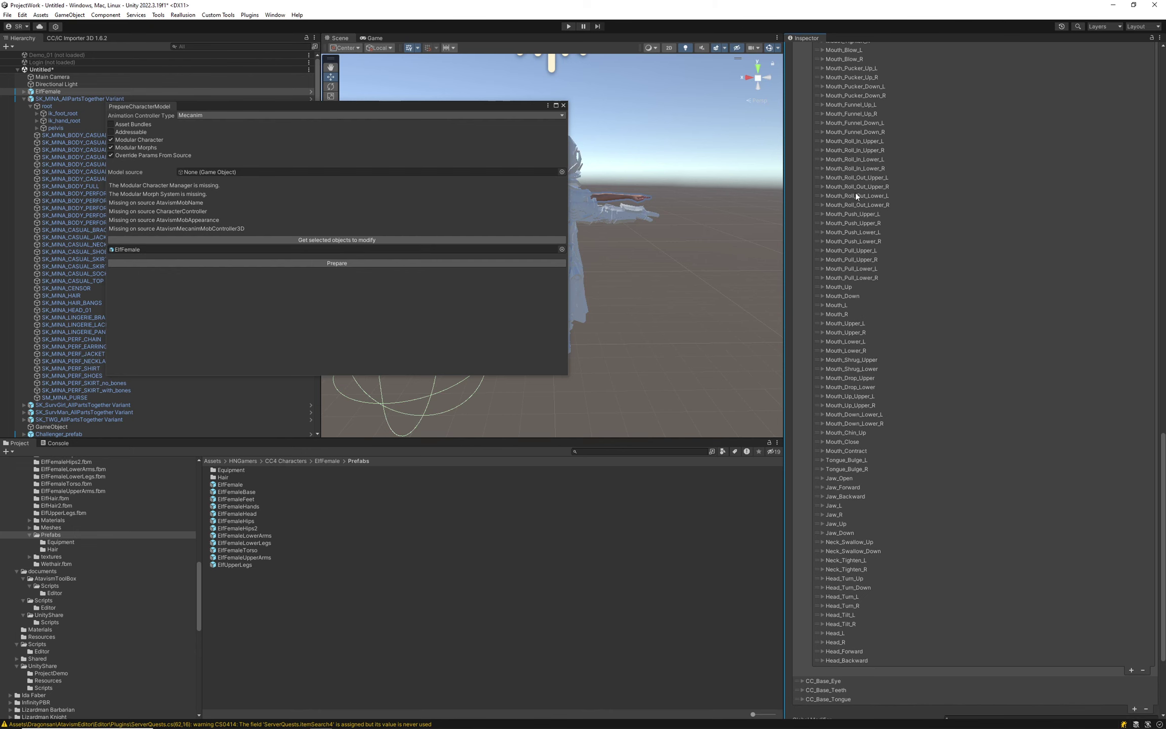
{"action": "scroll", "coordinate": [911, 506], "scroll_direction": "down", "scroll_amount": 5}
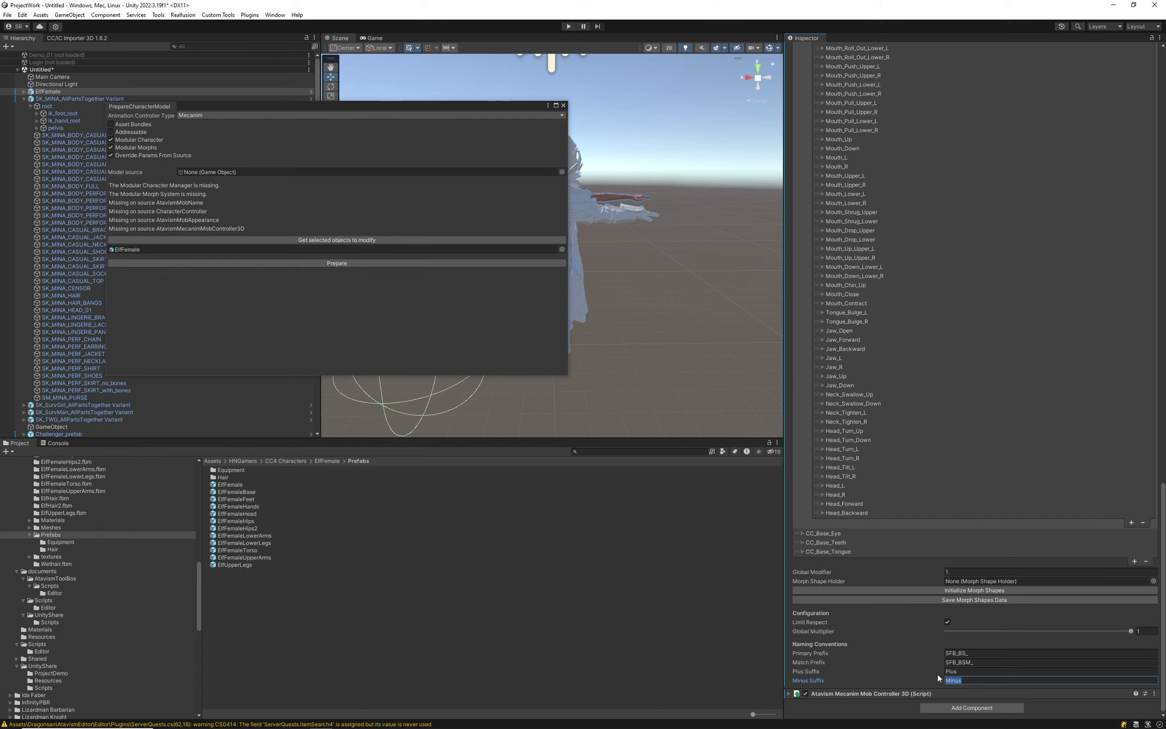
{"action": "left_click", "coordinate": [968, 654]}
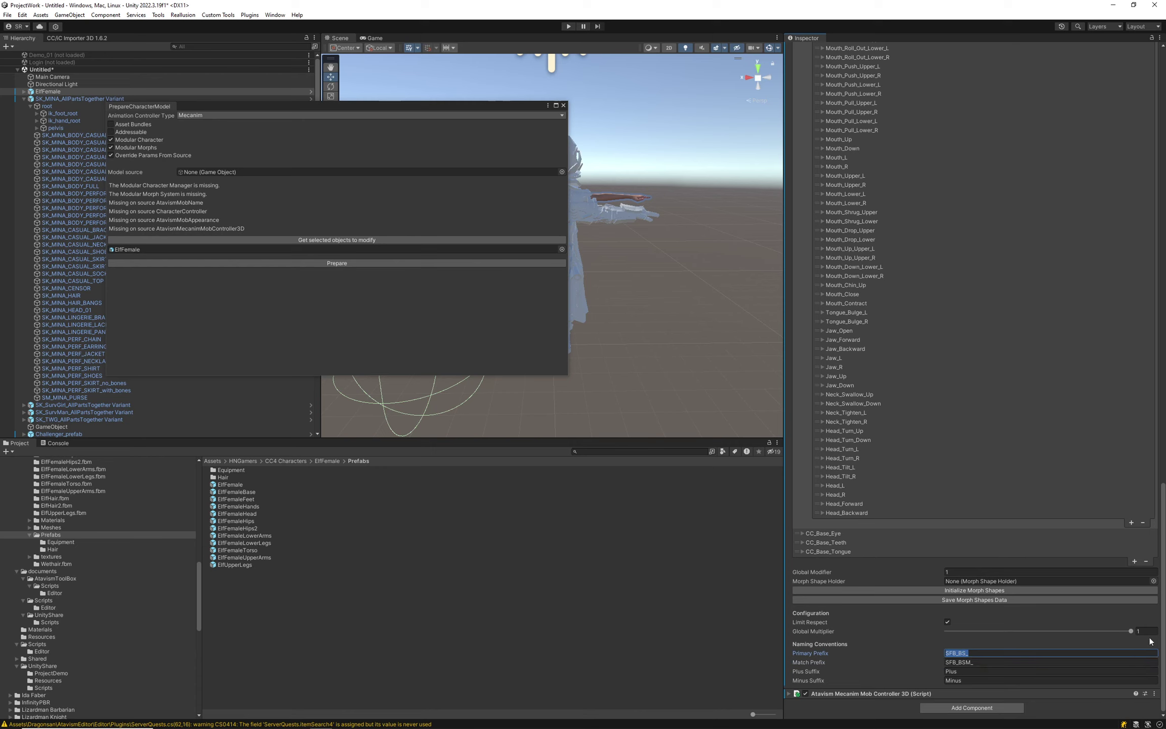
- Try a lower Global Multiplier in the Morph Shapes Manager and return it to 1
{"action": "left_click_drag", "start_coordinate": [1128, 632], "coordinate": [985, 632]}
{"action": "left_click", "coordinate": [1124, 627]}
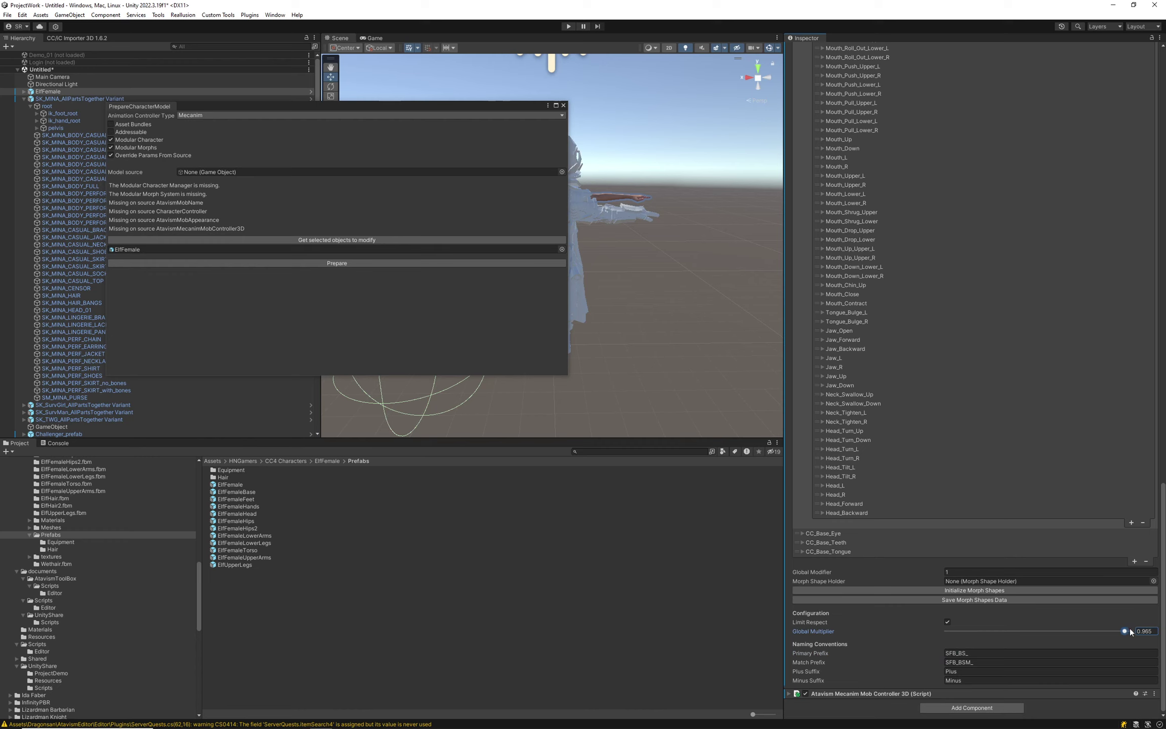
{"action": "left_click_drag", "start_coordinate": [1130, 630], "coordinate": [1142, 628]}
- Save ElfFemale's morph shapes data and examine the contents of the ElfFemale_blendshapes file in Assets/Resources
{"action": "left_click", "coordinate": [973, 601]}
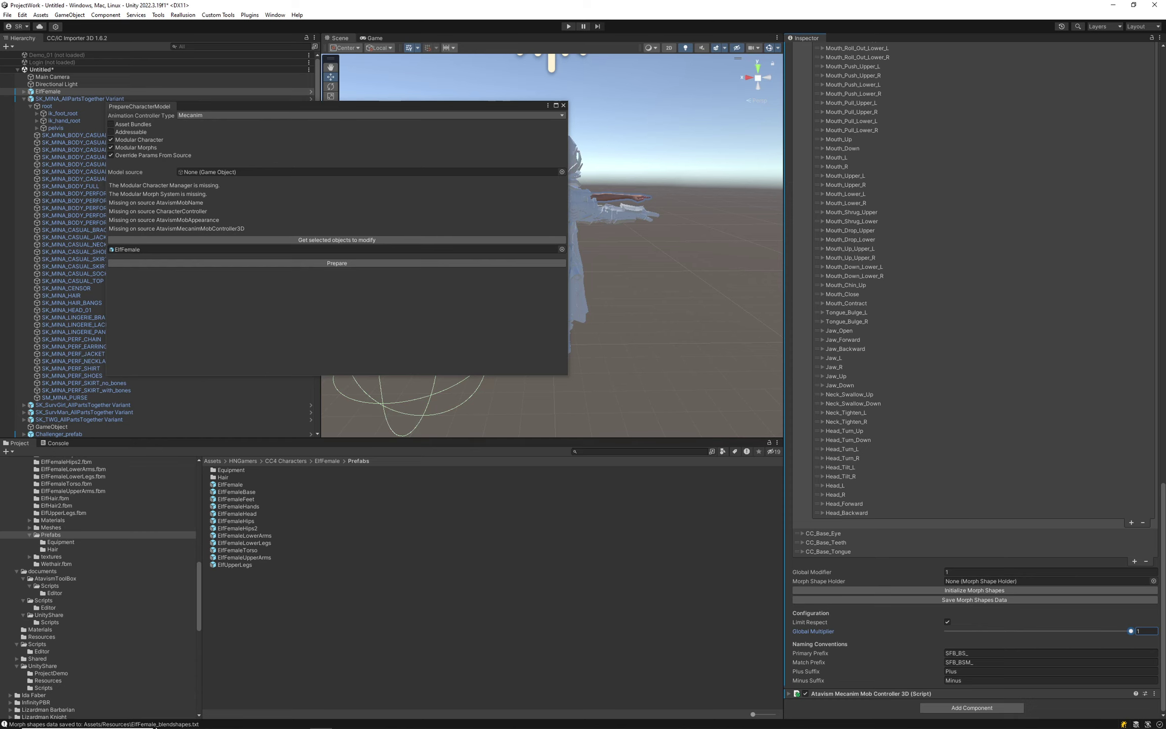
{"action": "left_click", "coordinate": [291, 602]}
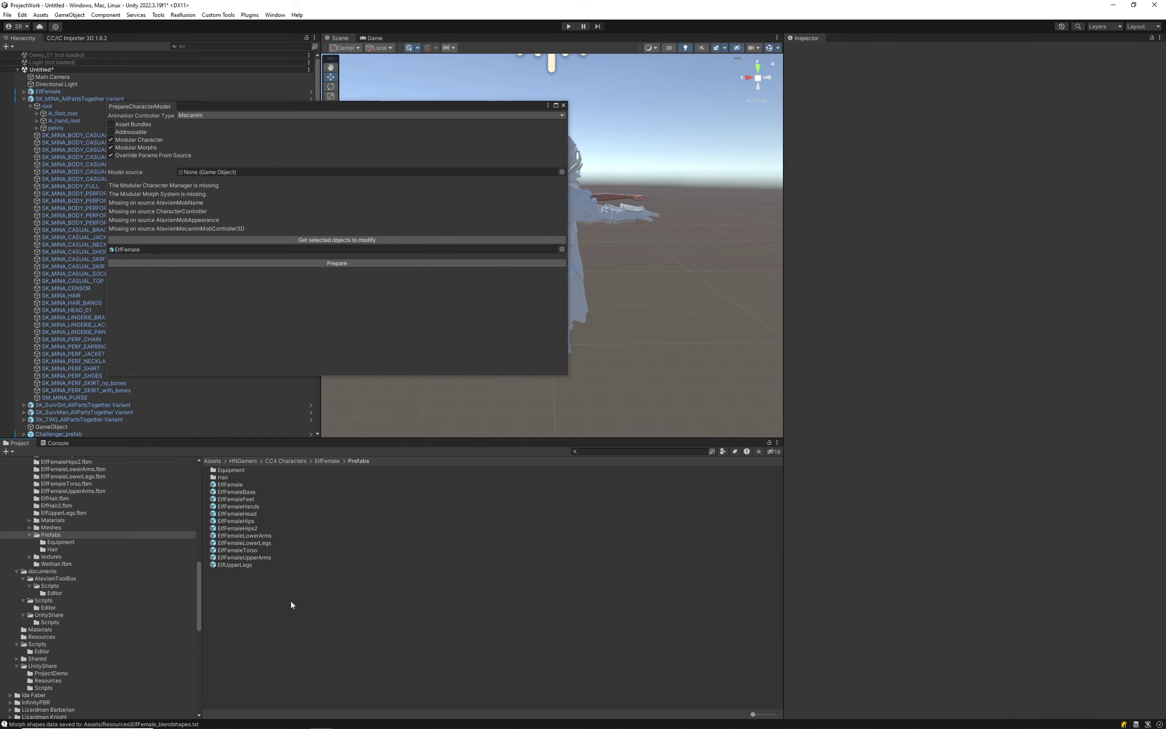
{"action": "left_click", "coordinate": [248, 460]}
{"action": "double_click", "coordinate": [233, 499]}
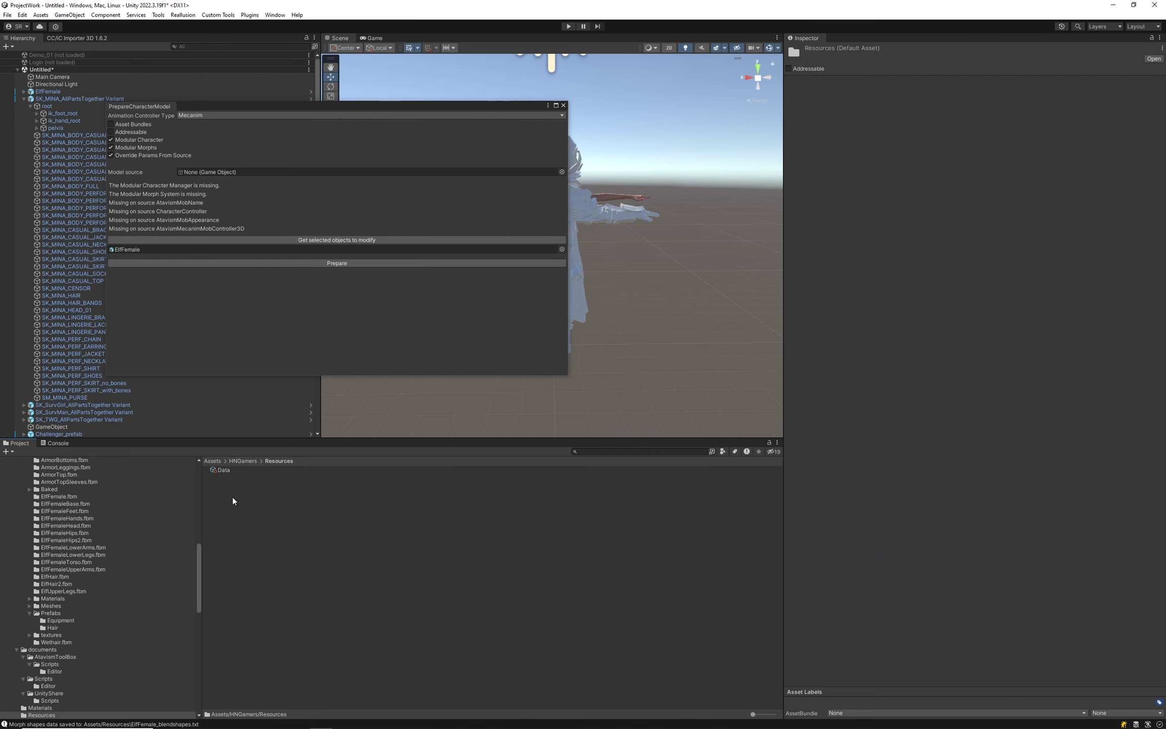
{"action": "left_click", "coordinate": [212, 460]}
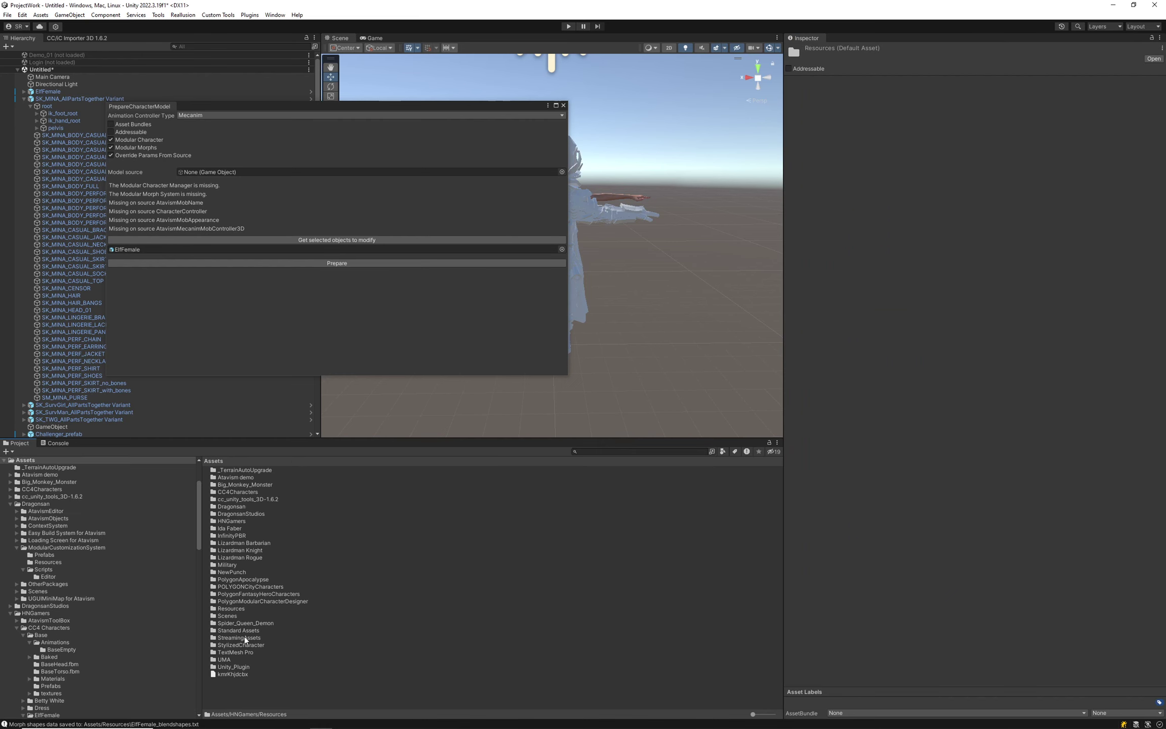
{"action": "double_click", "coordinate": [230, 609]}
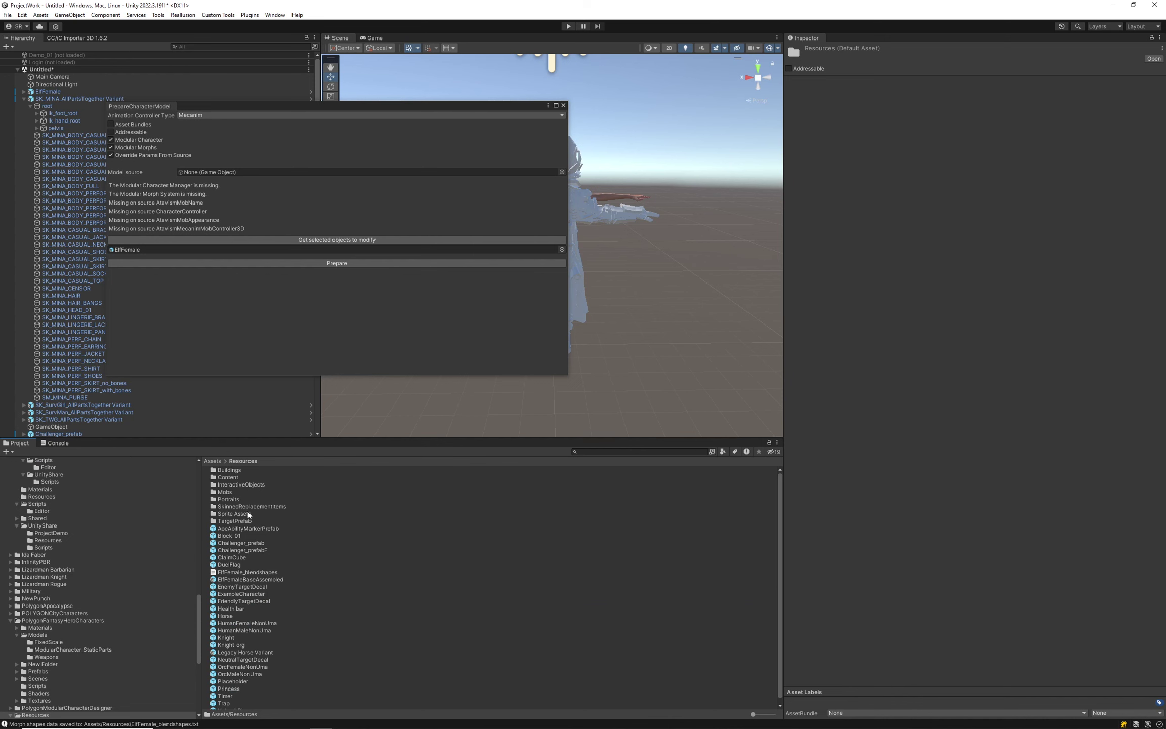
{"action": "scroll", "coordinate": [268, 545], "scroll_direction": "down", "scroll_amount": 1}
{"action": "left_click", "coordinate": [260, 567]}
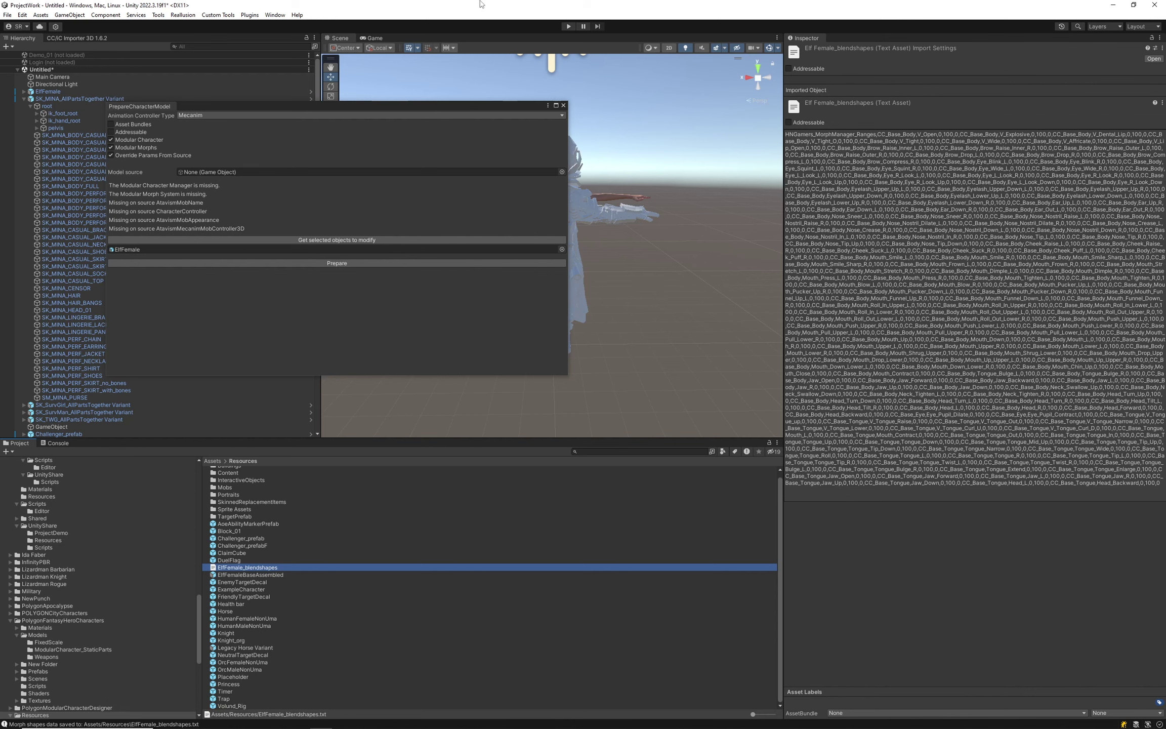
- Collapse CC_Base_Body's Morph Shape Values on ElfFemale and add ElfFemale_blendshapes as a Blendshape Preset Object
{"action": "left_click", "coordinate": [45, 92]}
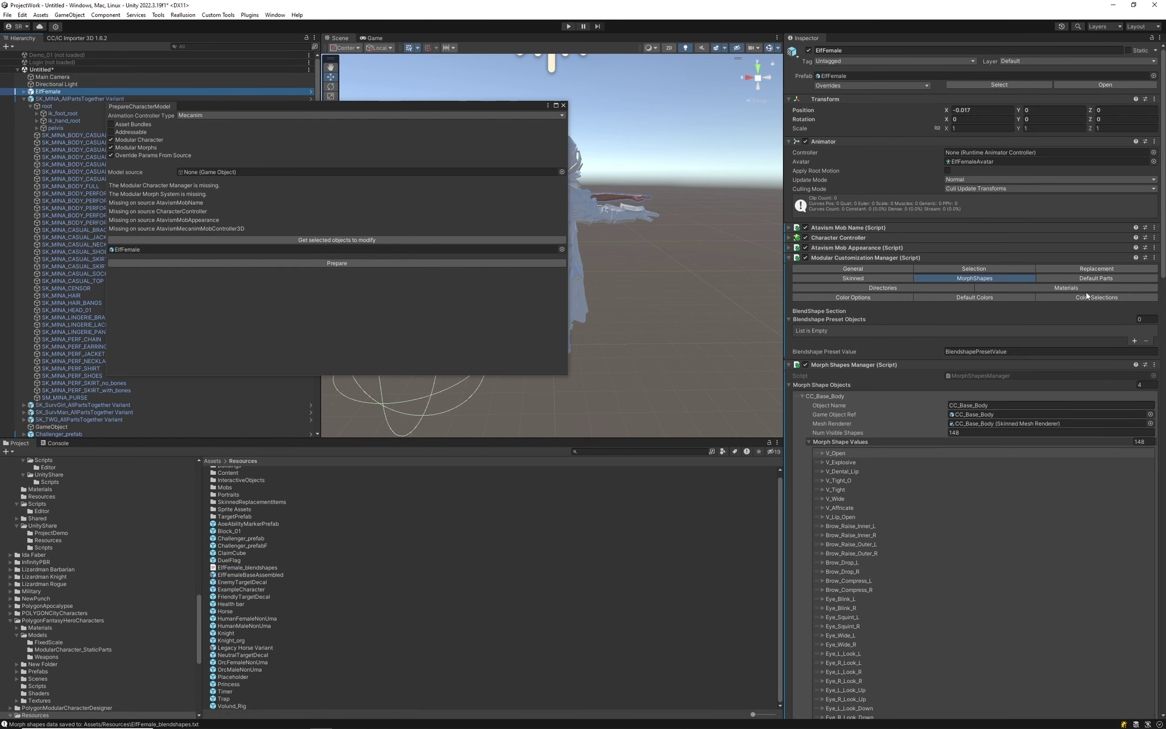
{"action": "left_click", "coordinate": [808, 443]}
{"action": "left_click", "coordinate": [809, 443]}
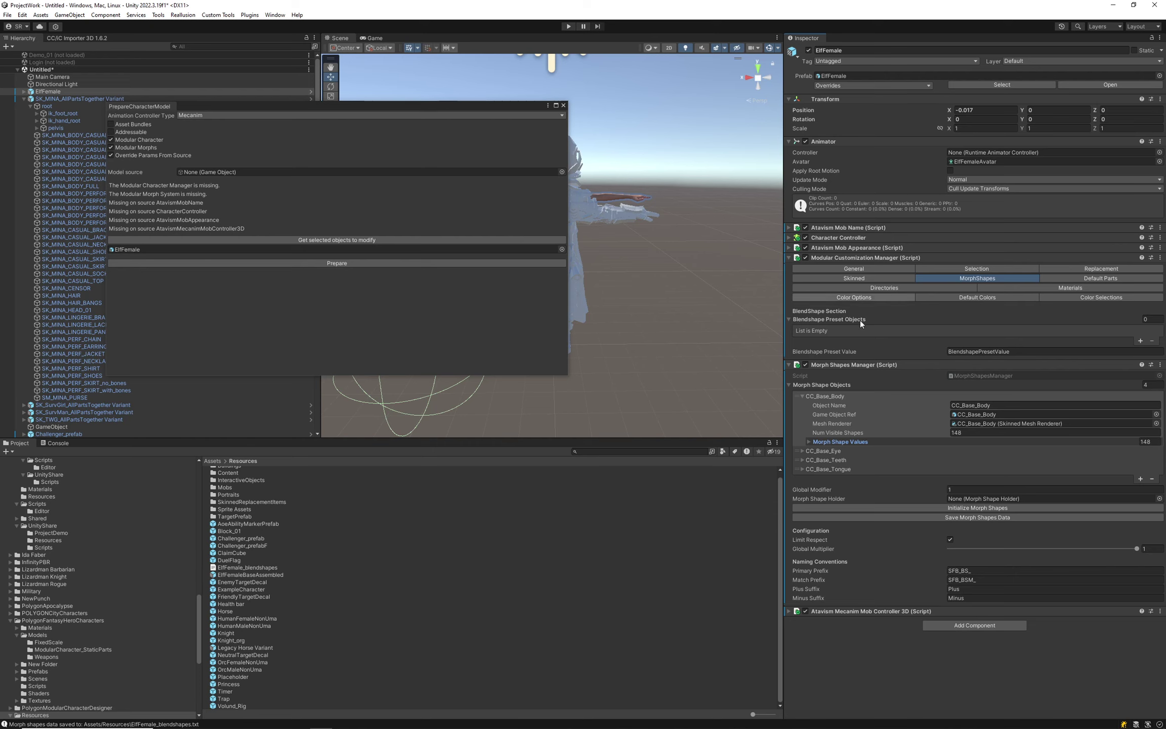
{"action": "left_click", "coordinate": [1141, 341]}
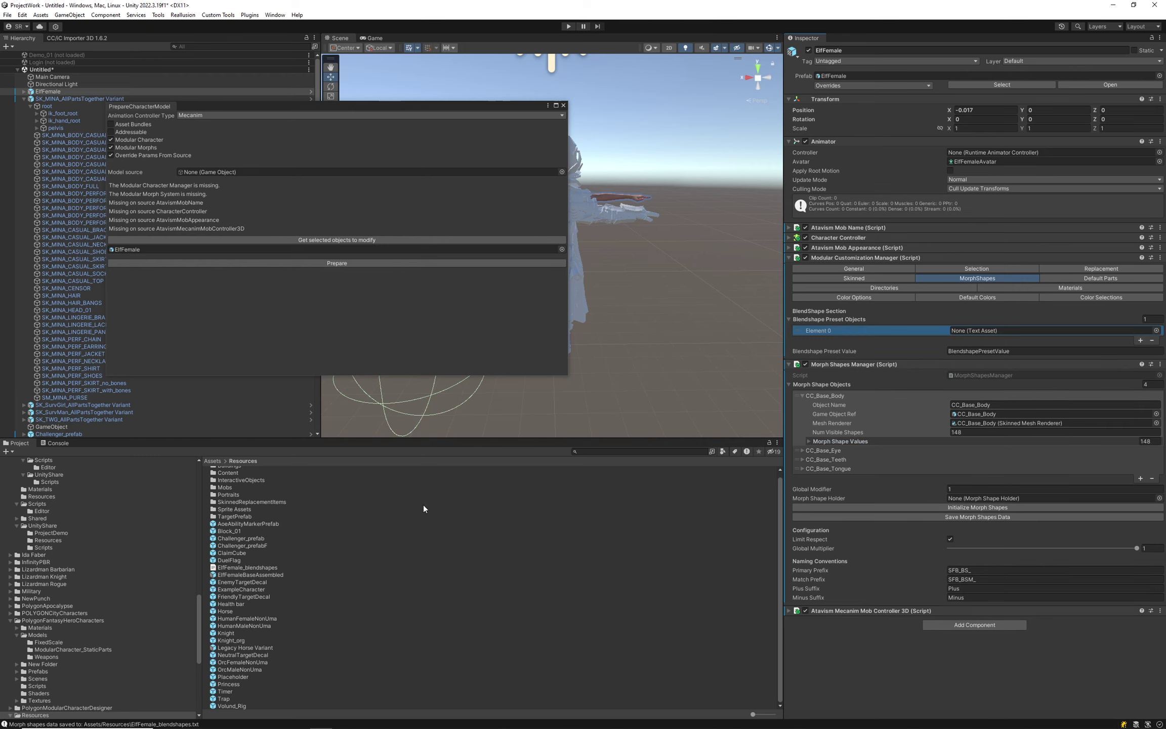
{"action": "left_click_drag", "start_coordinate": [243, 567], "coordinate": [993, 331]}
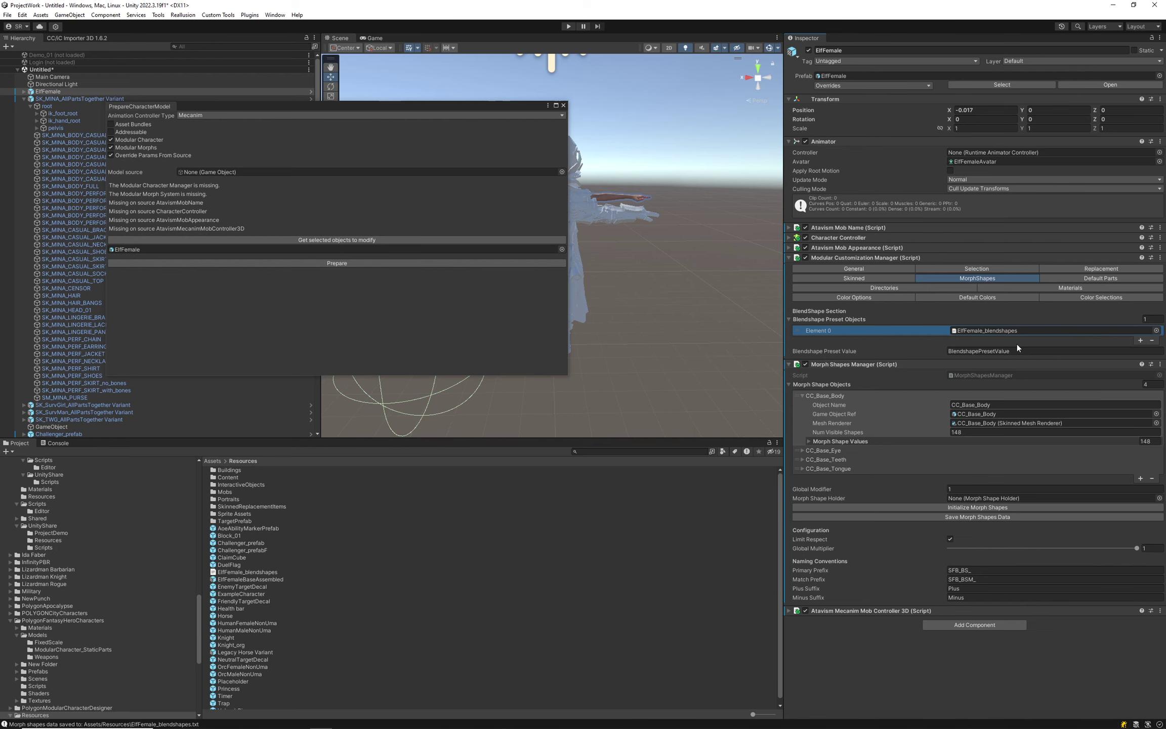
- Review ElfFemale's Default Parts with the Morph Shapes Manager collapsed, and delete ElfFemale from the scene
{"action": "left_click", "coordinate": [1118, 279]}
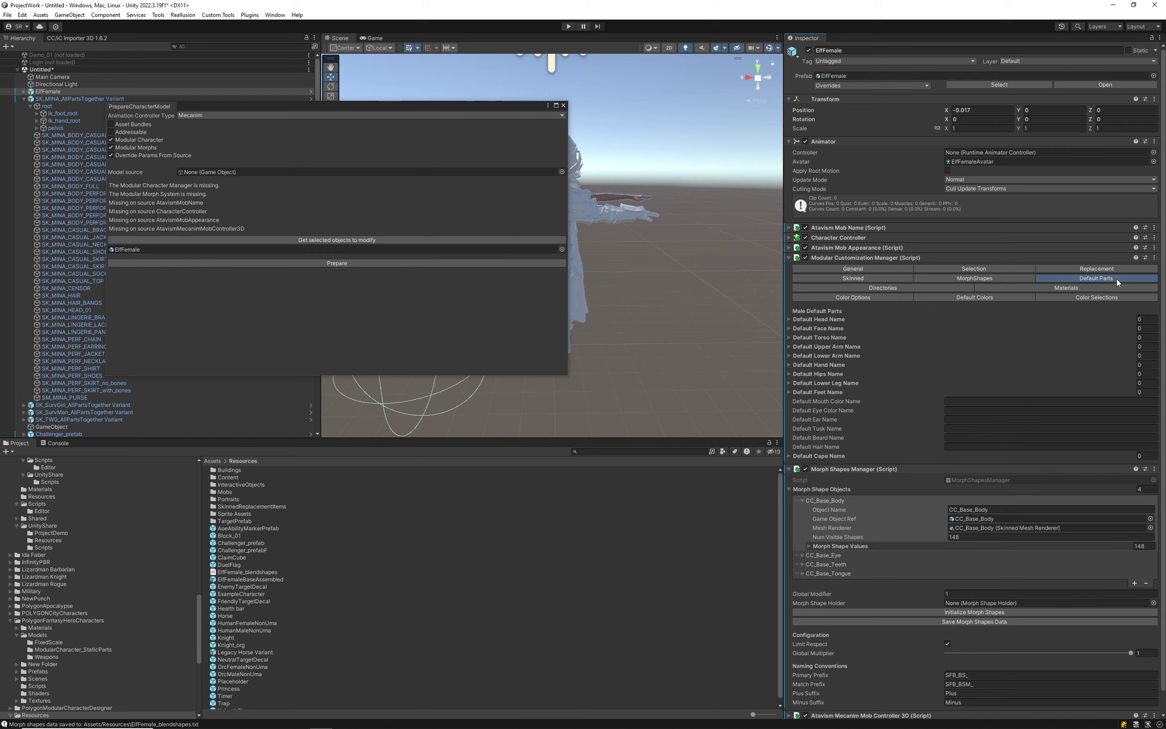
{"action": "left_click", "coordinate": [789, 469]}
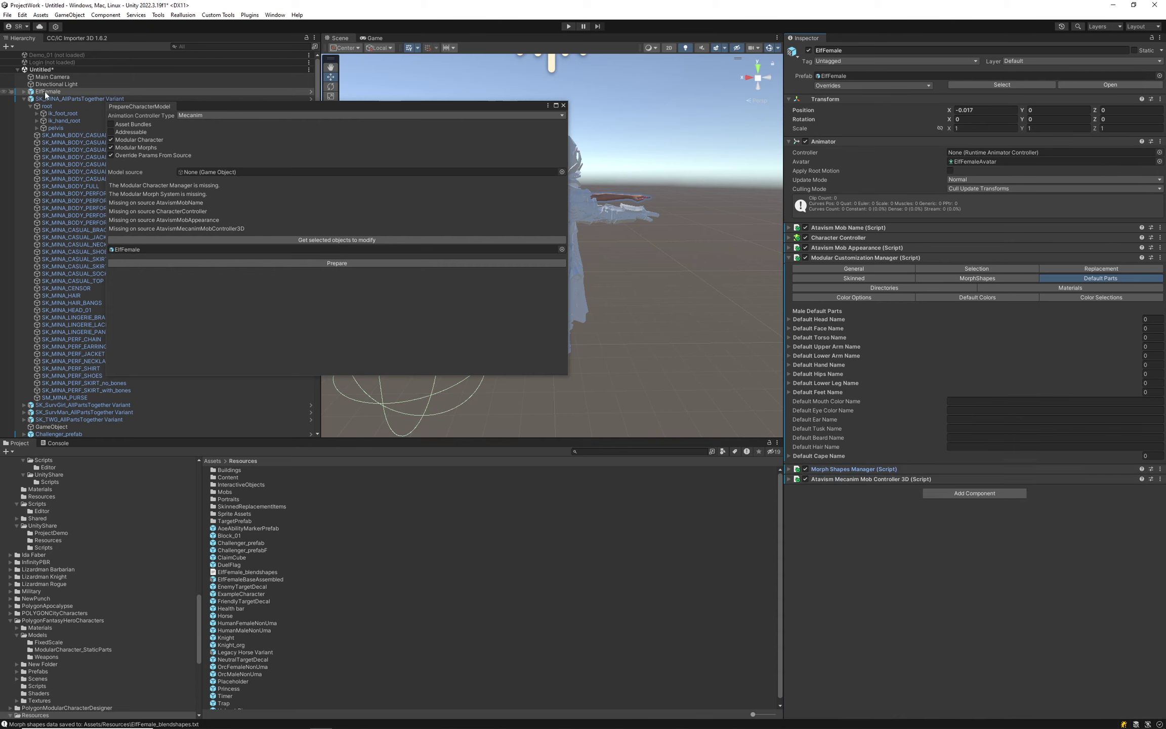
{"action": "left_click", "coordinate": [47, 99]}
{"action": "left_click", "coordinate": [47, 91]}
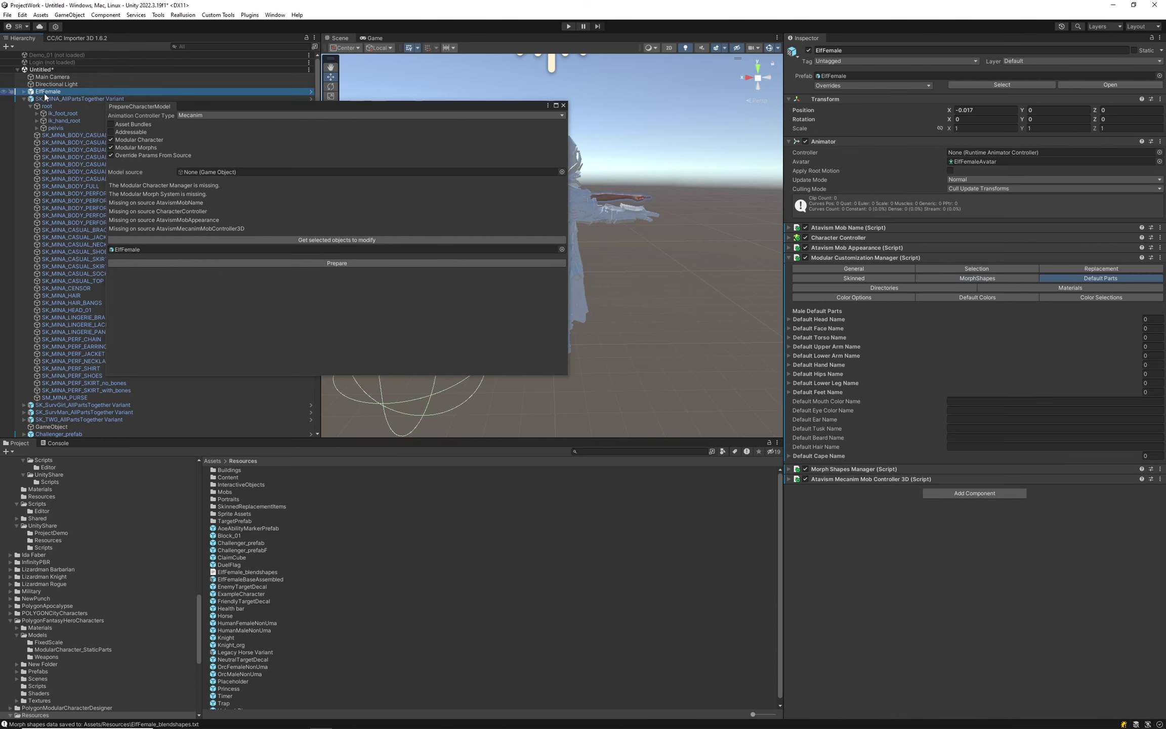
{"action": "key", "text": "Delete"}
{"action": "left_click", "coordinate": [53, 84]}
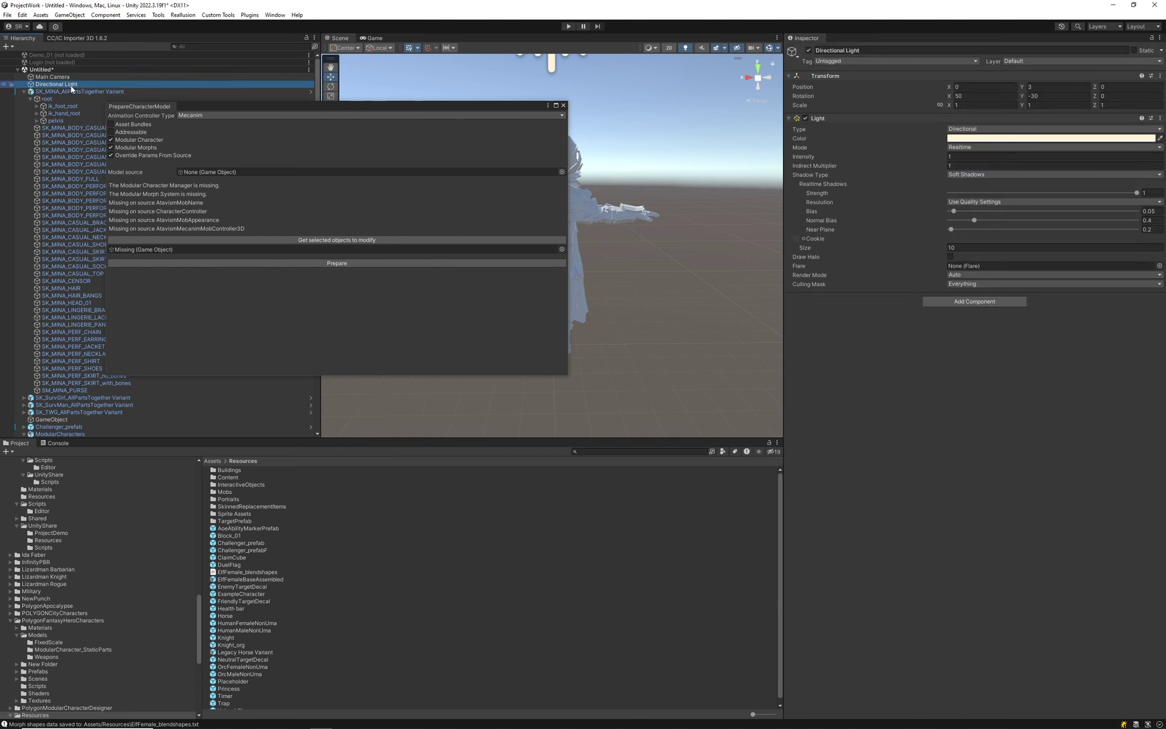
- Open SK_MINA_AllPartsTogether Variant's Default Female Head Name list and move the PrepareCharacterModel window clear of the scene and hierarchy
{"action": "left_click", "coordinate": [70, 92]}
{"action": "left_click", "coordinate": [1114, 278]}
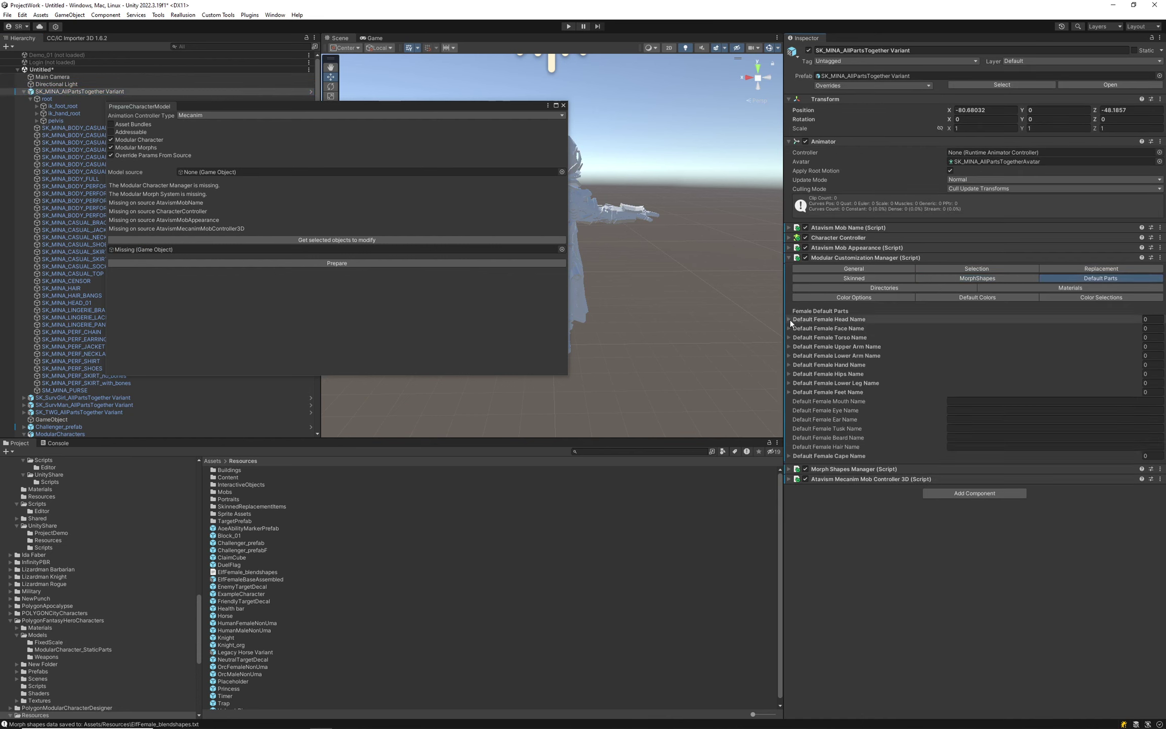
{"action": "left_click", "coordinate": [791, 320]}
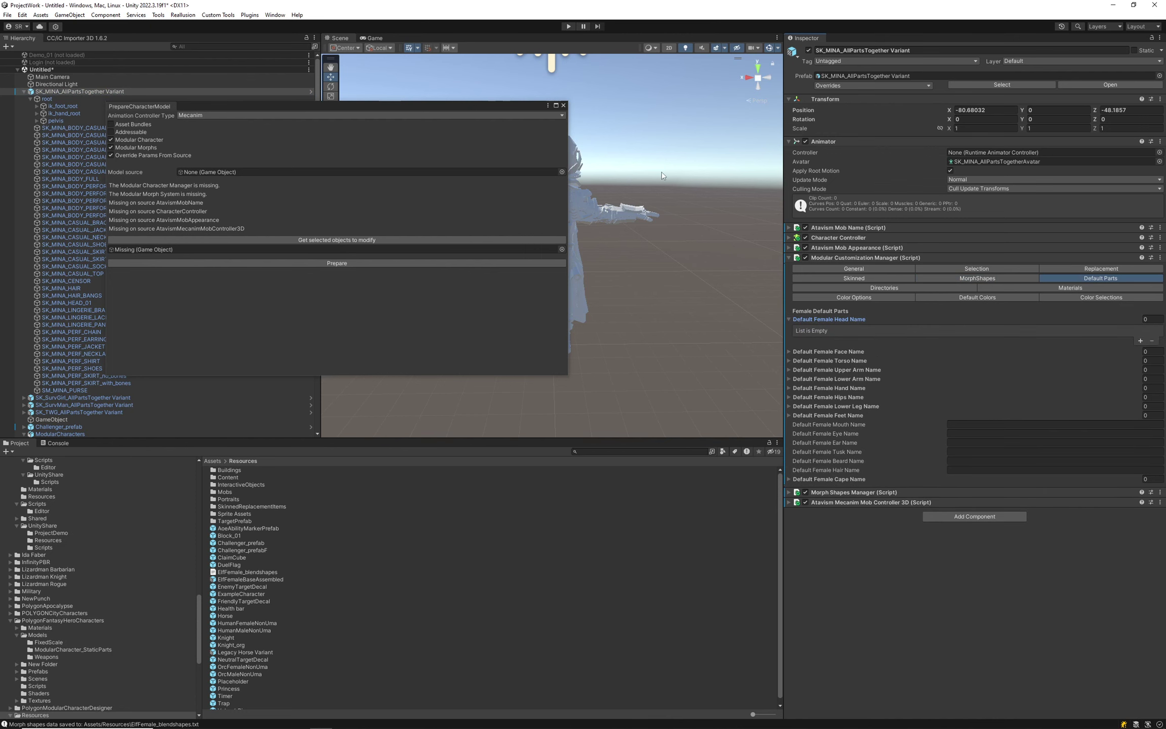
{"action": "left_click_drag", "start_coordinate": [474, 106], "coordinate": [404, 476]}
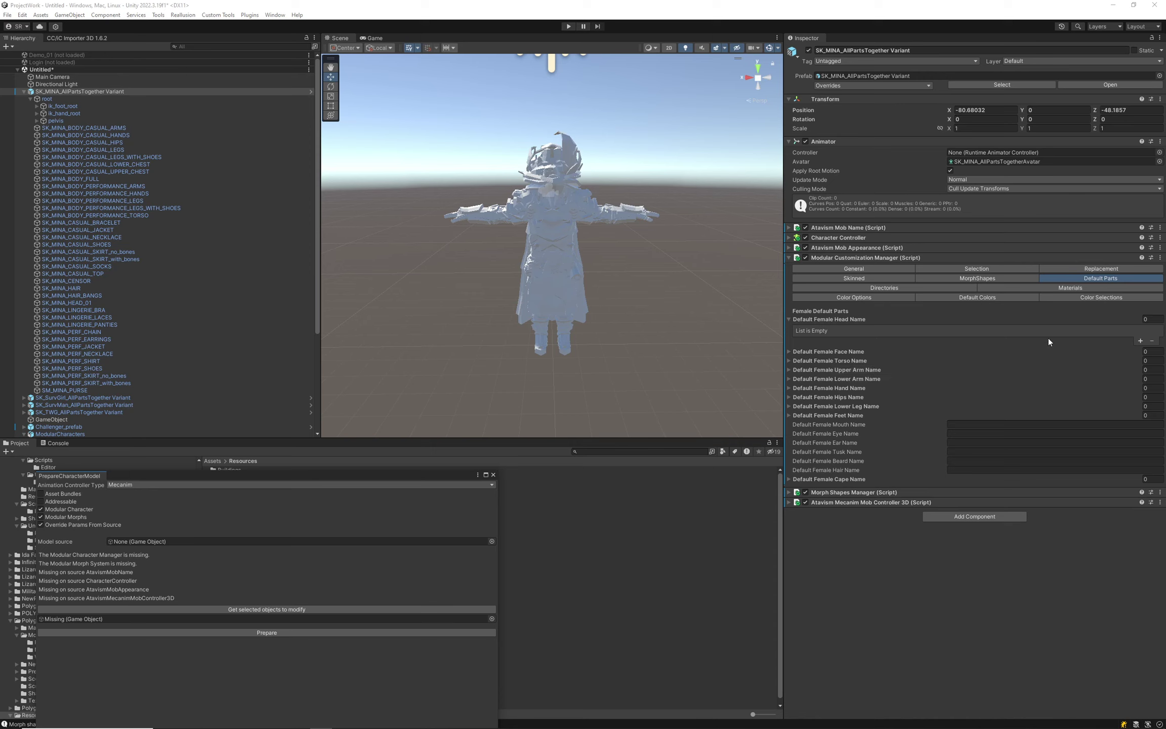
- Examine SK_MINA's Default Female Head, Face, Torso and Upper Arm Name lists and collapse them all
{"action": "left_click", "coordinate": [789, 361]}
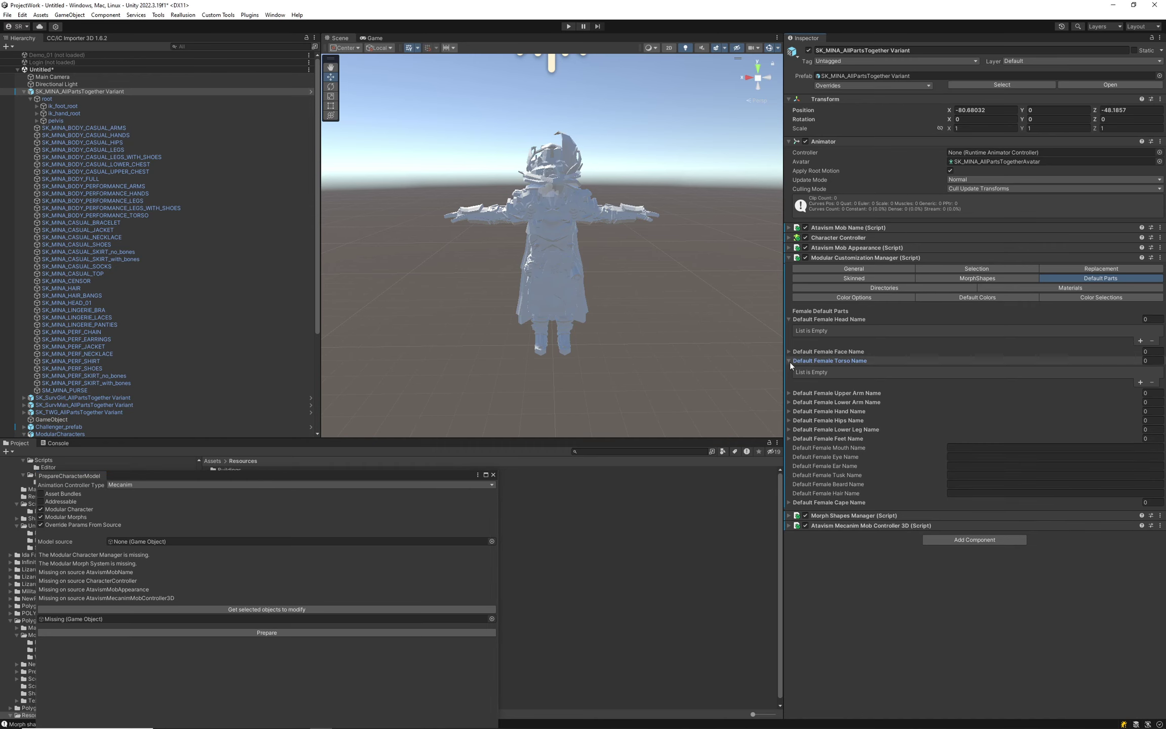
{"action": "left_click", "coordinate": [790, 392]}
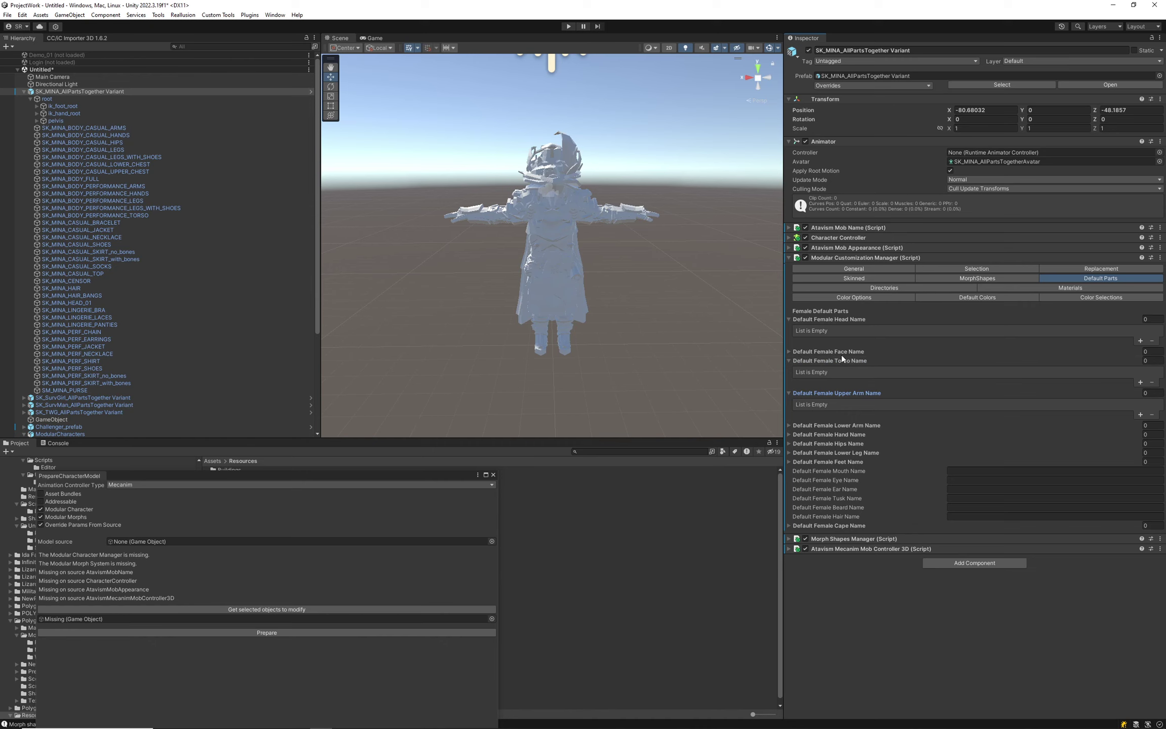
{"action": "left_click", "coordinate": [840, 318]}
{"action": "left_click", "coordinate": [847, 338]}
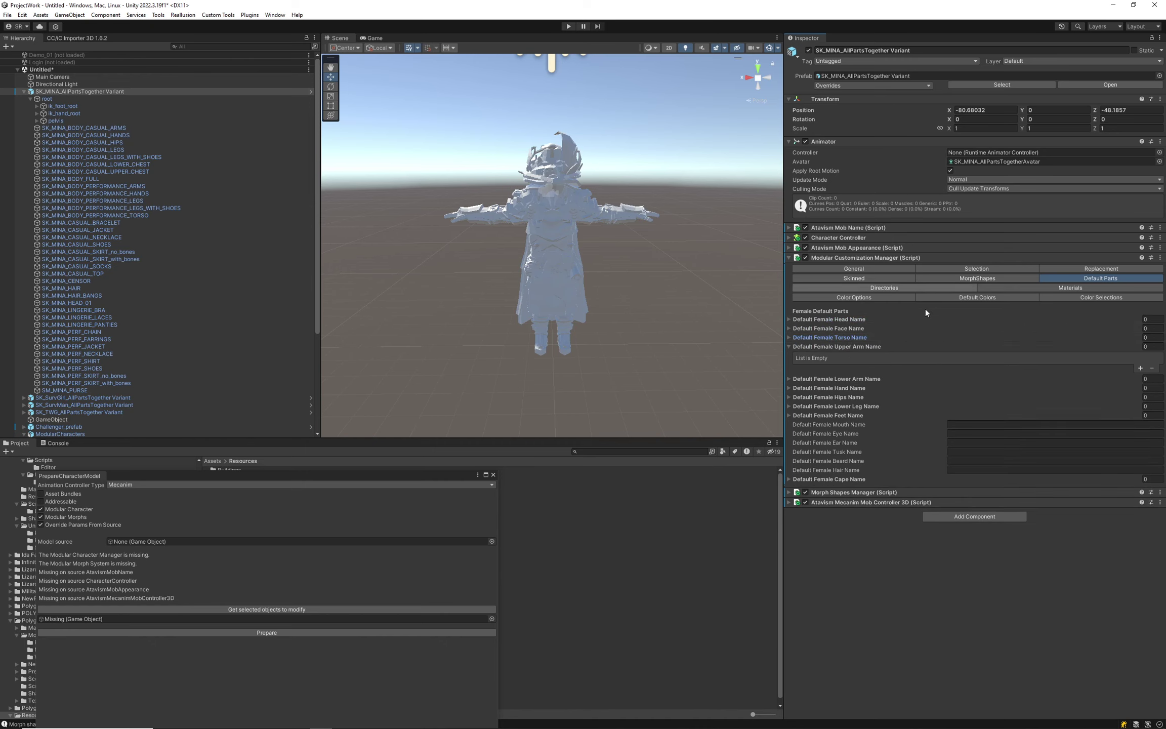
{"action": "left_click", "coordinate": [835, 318]}
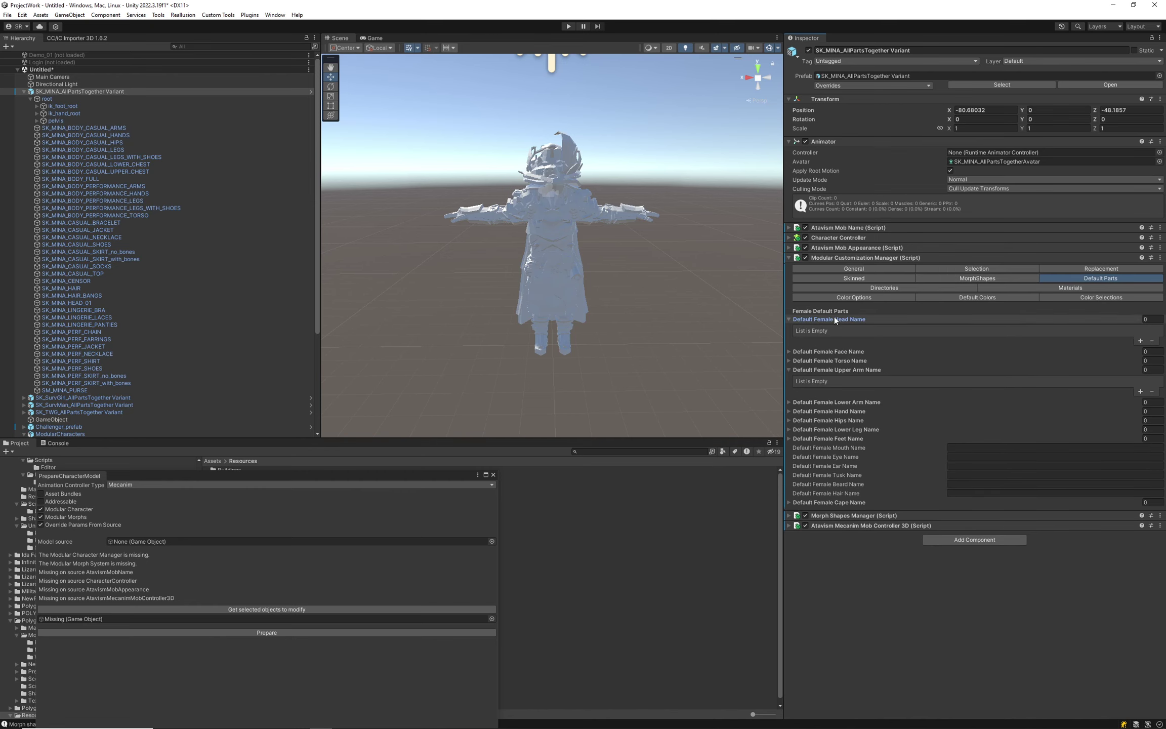
{"action": "left_click", "coordinate": [843, 359]}
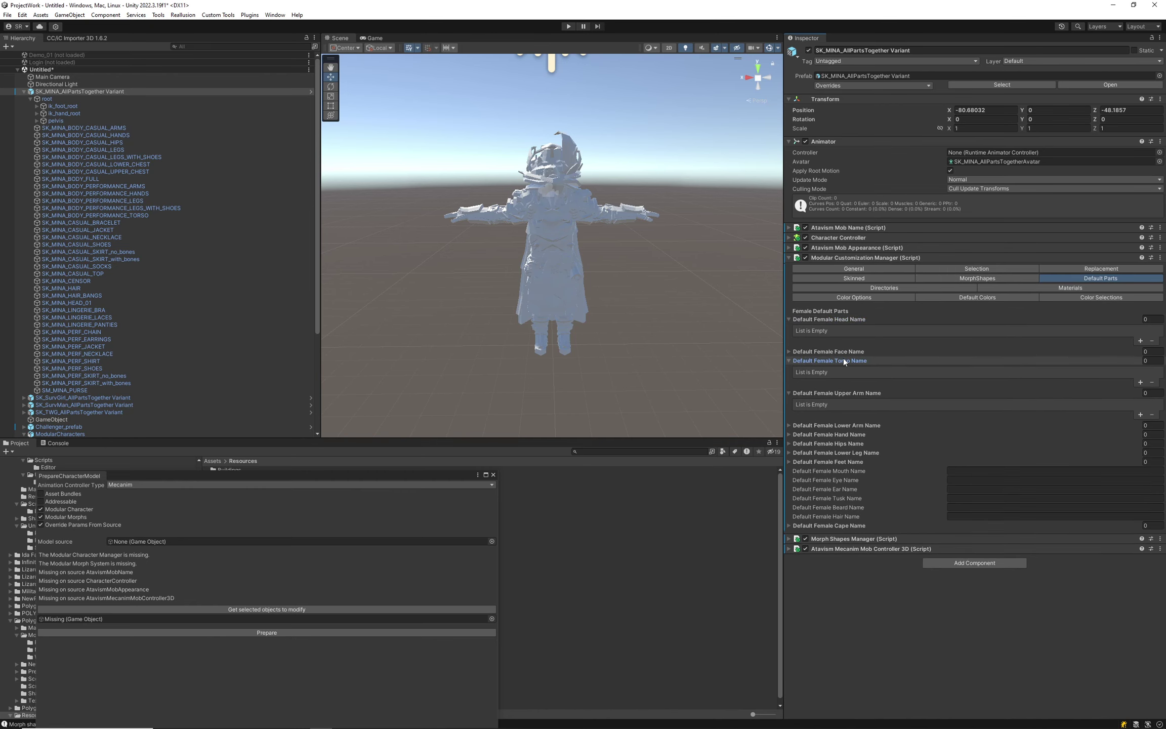
{"action": "left_click", "coordinate": [825, 395]}
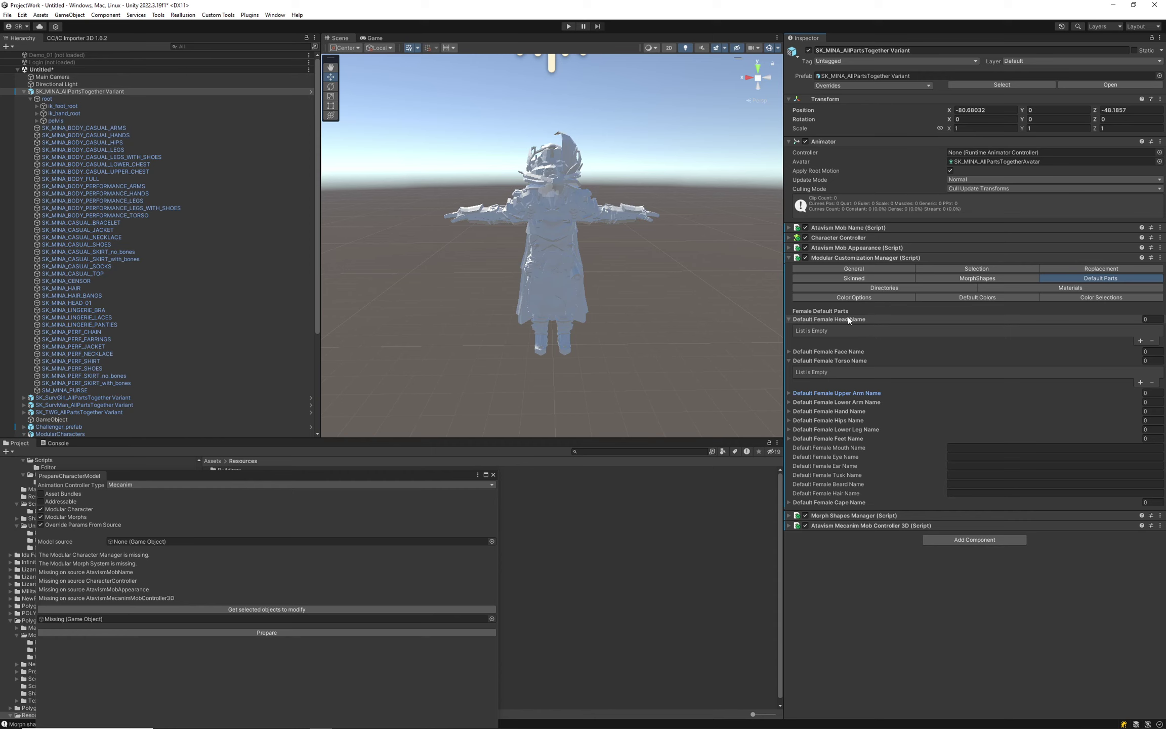
{"action": "left_click", "coordinate": [862, 360]}
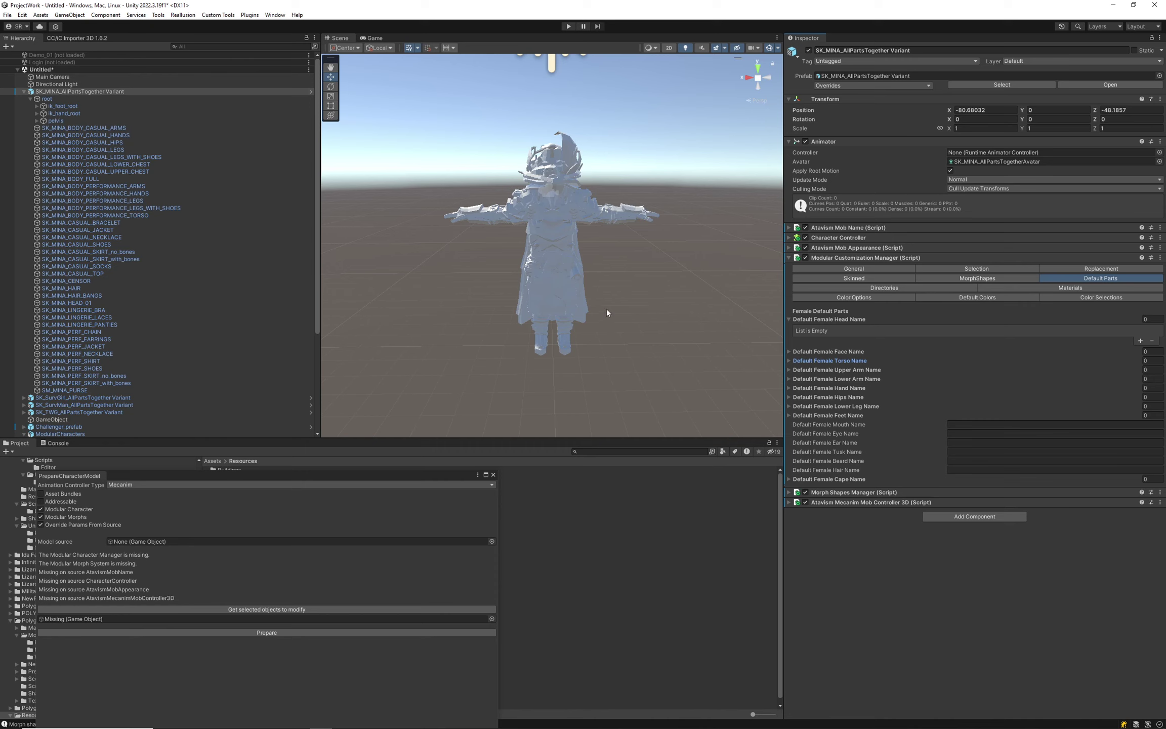
{"action": "left_click", "coordinate": [834, 360]}
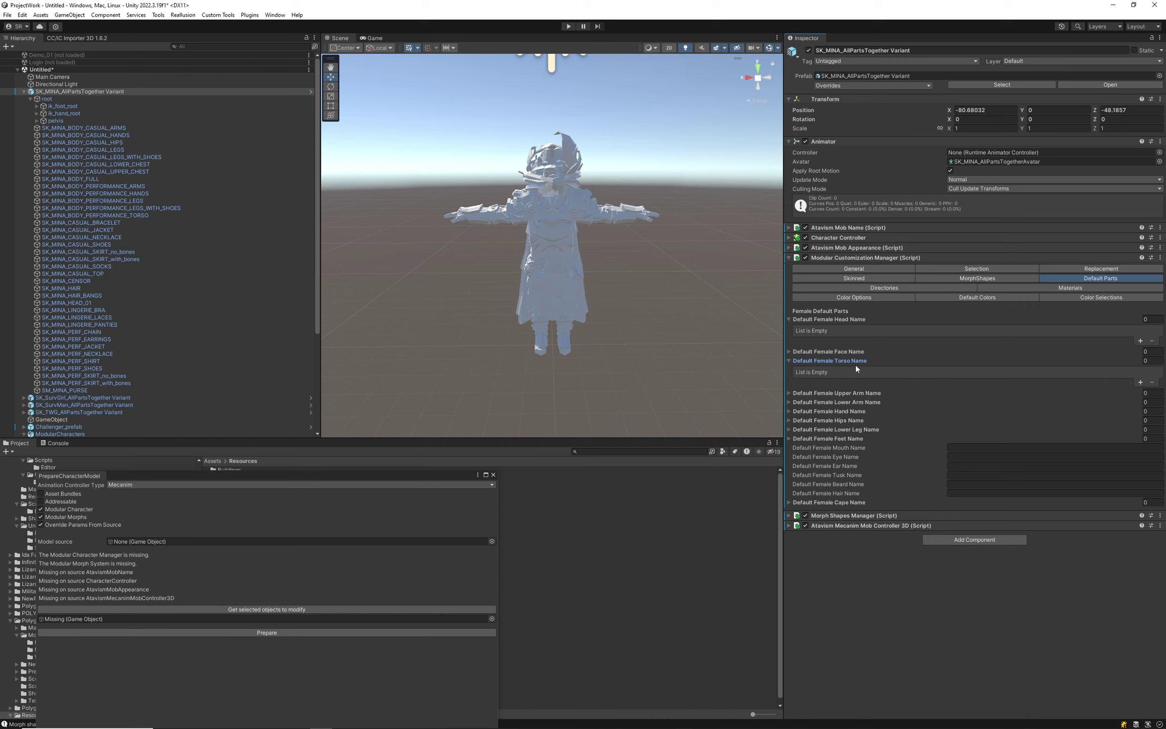
{"action": "left_click", "coordinate": [852, 360]}
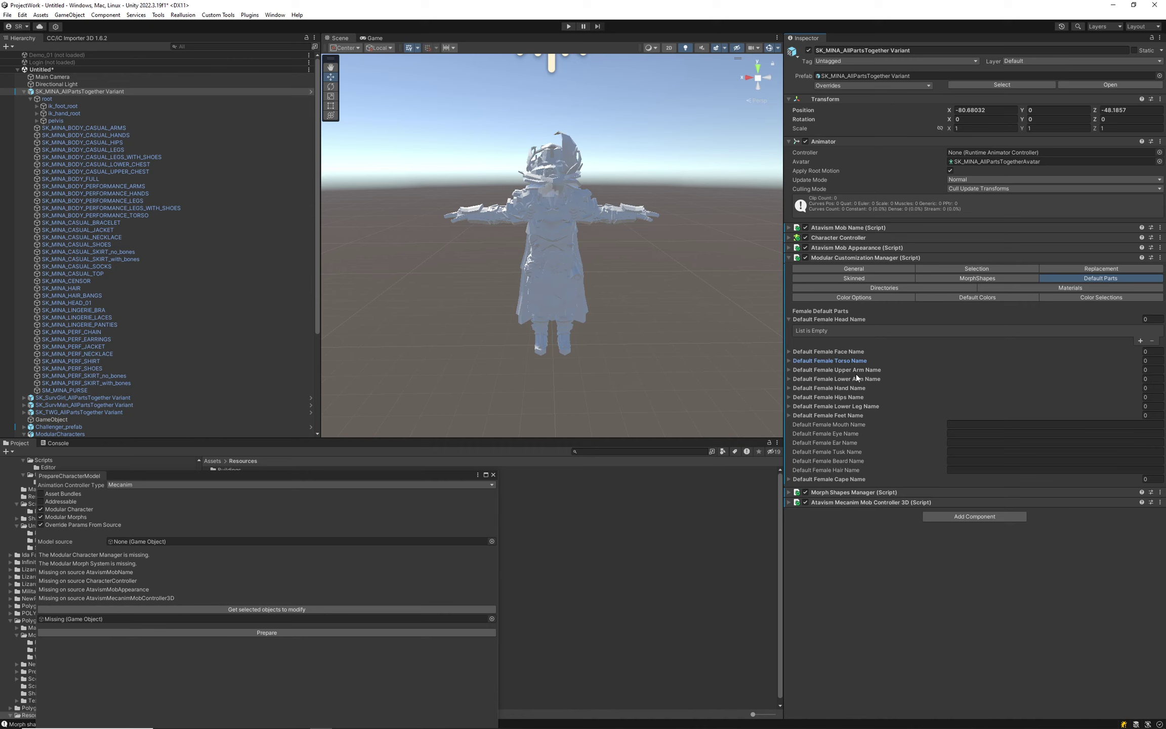
{"action": "left_click", "coordinate": [851, 351]}
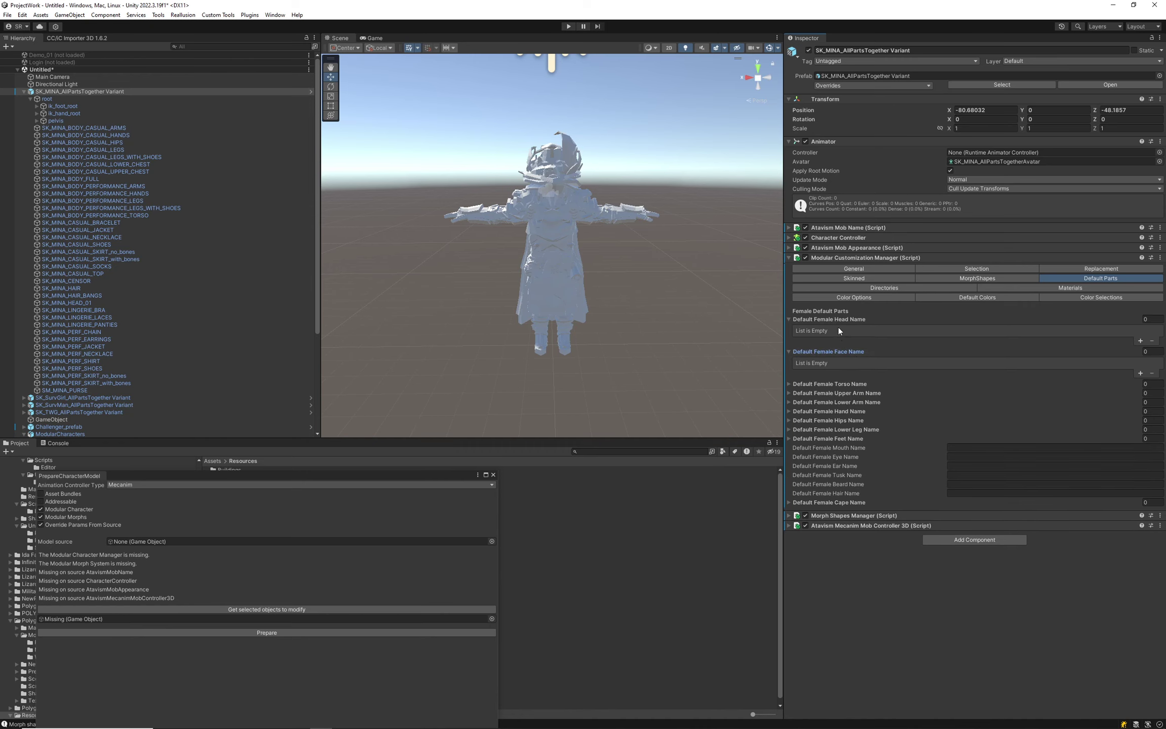
{"action": "left_click", "coordinate": [805, 320]}
{"action": "left_click", "coordinate": [857, 328]}
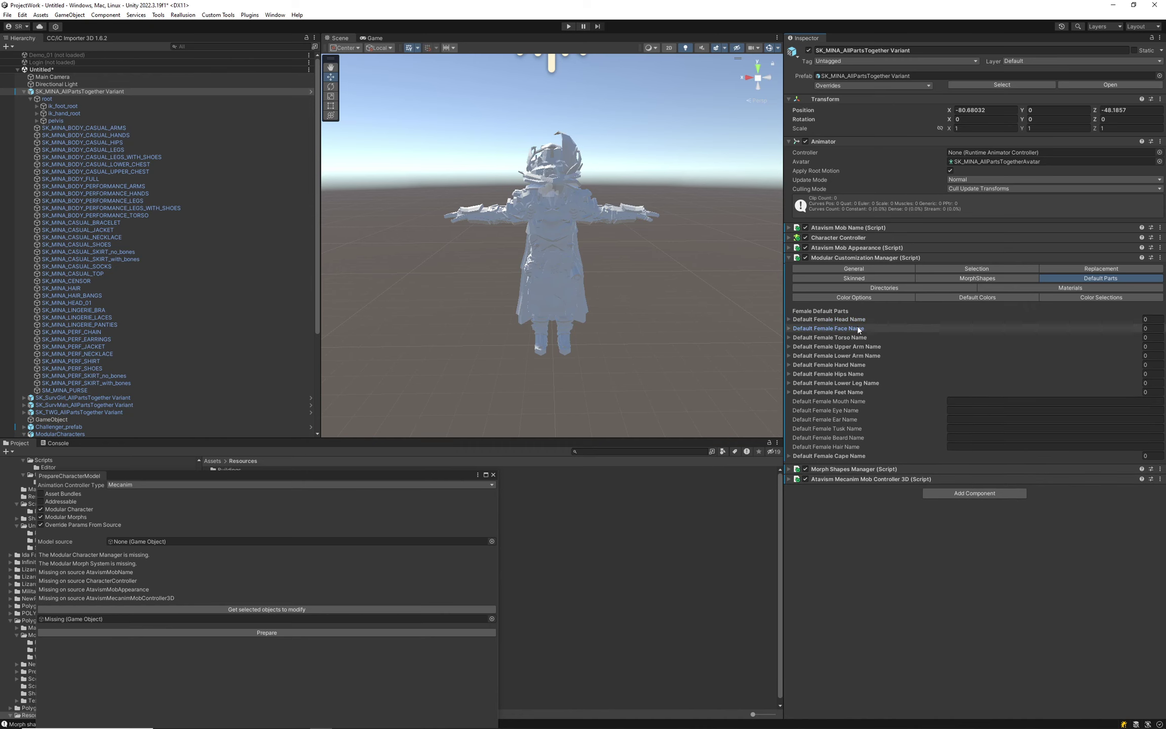
- Expand SK_MINA's Default Female Lower Arm, Hand, Hips, Lower Leg and Feet Name lists, keeping the Upper Arm list collapsed
{"action": "left_click", "coordinate": [846, 347]}
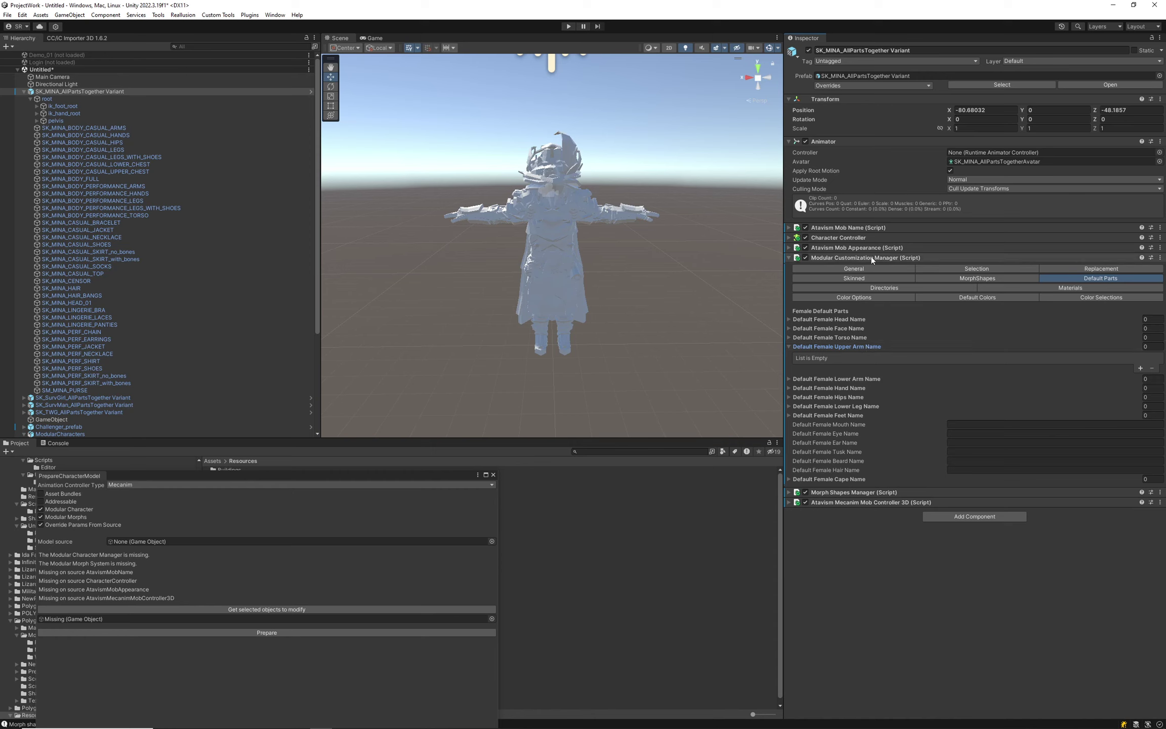
{"action": "left_click", "coordinate": [849, 415]}
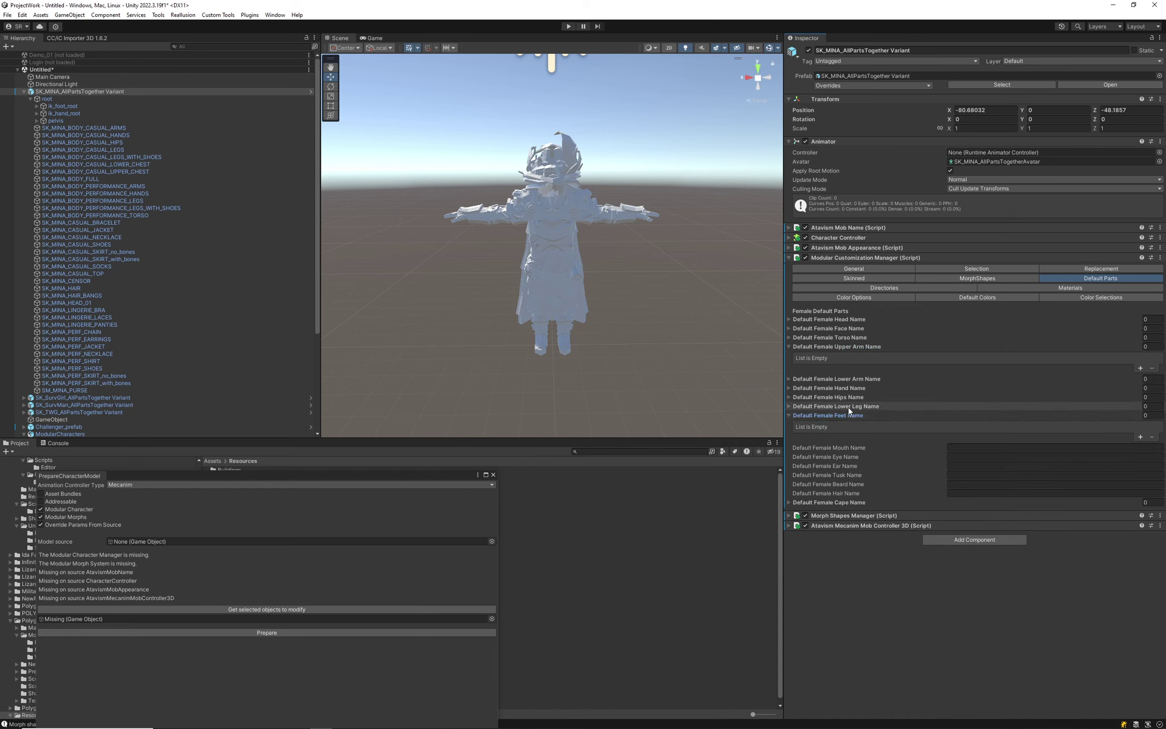
{"action": "left_click", "coordinate": [849, 406]}
{"action": "left_click", "coordinate": [849, 397]}
{"action": "left_click", "coordinate": [845, 388]}
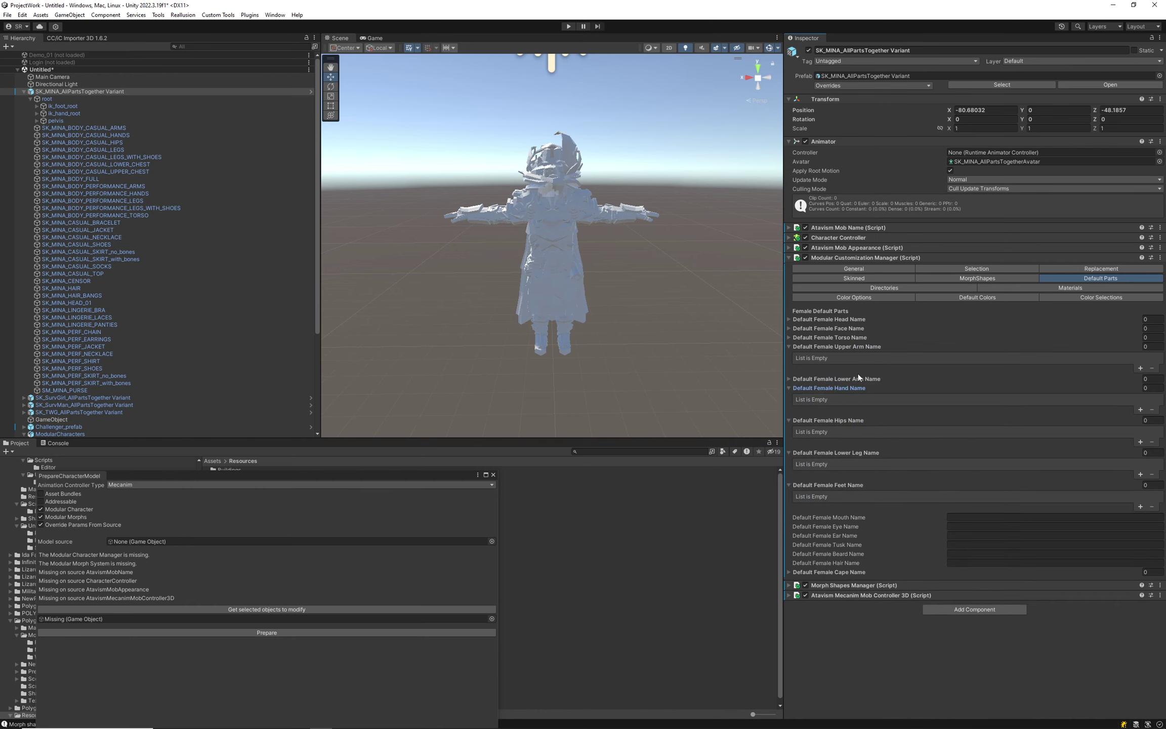
{"action": "left_click", "coordinate": [859, 378]}
{"action": "left_click", "coordinate": [850, 347]}
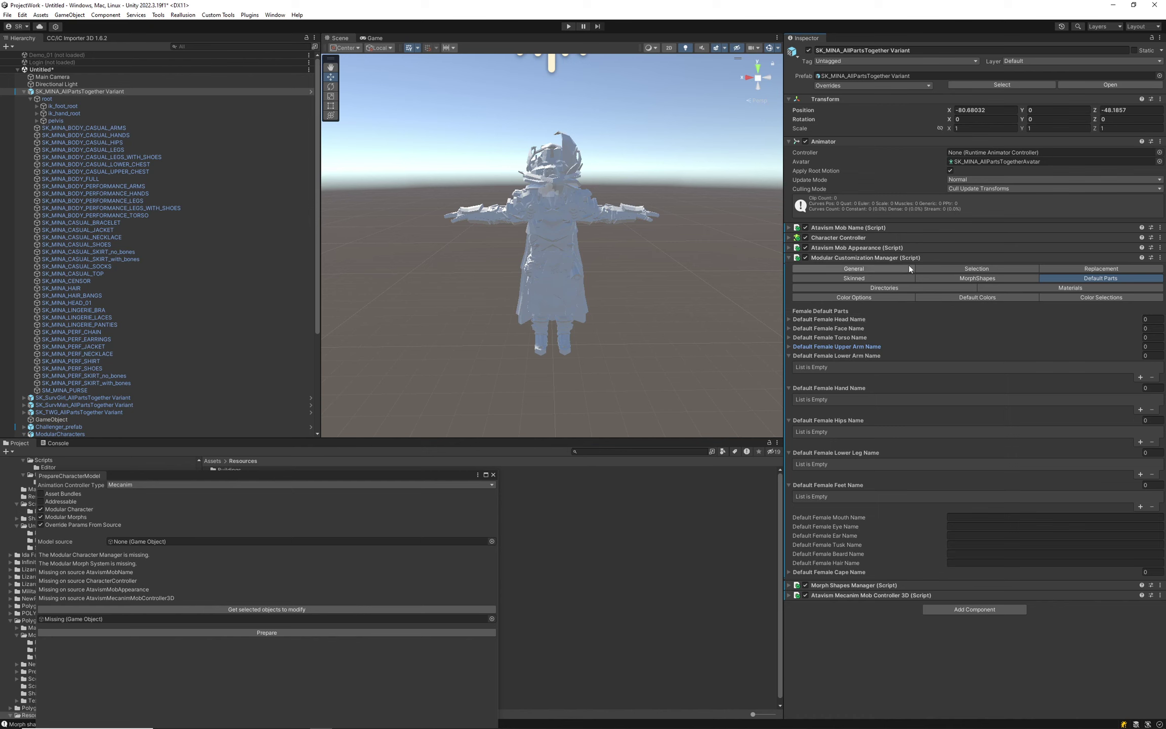
- Set SK_MINA's Gender to Male in the general customization settings and show its Male Default Parts
{"action": "left_click", "coordinate": [873, 268]}
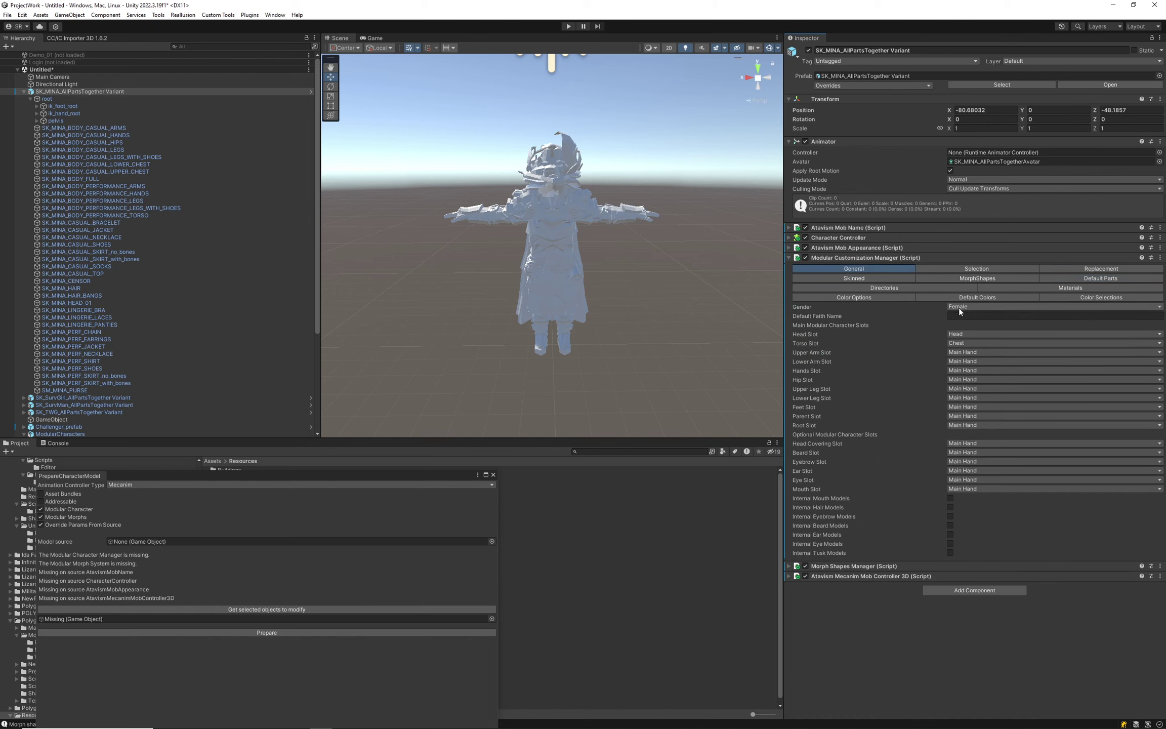
{"action": "left_click", "coordinate": [959, 307]}
{"action": "left_click", "coordinate": [964, 324]}
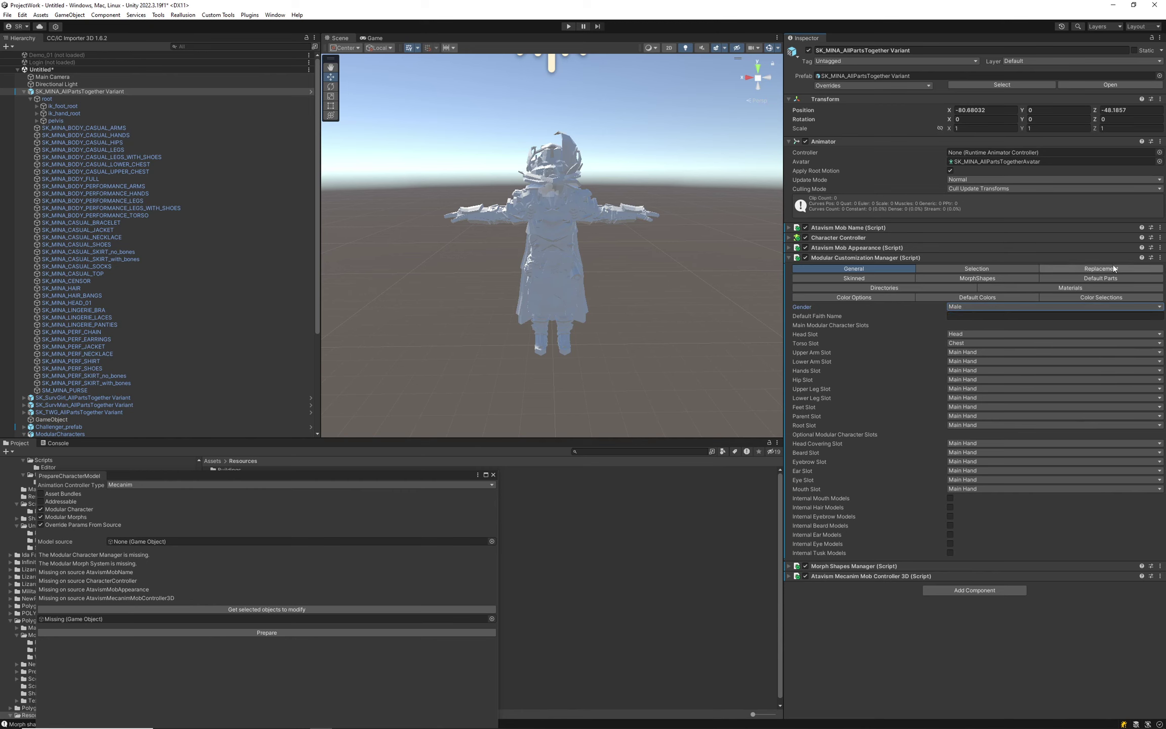
{"action": "left_click", "coordinate": [1089, 277]}
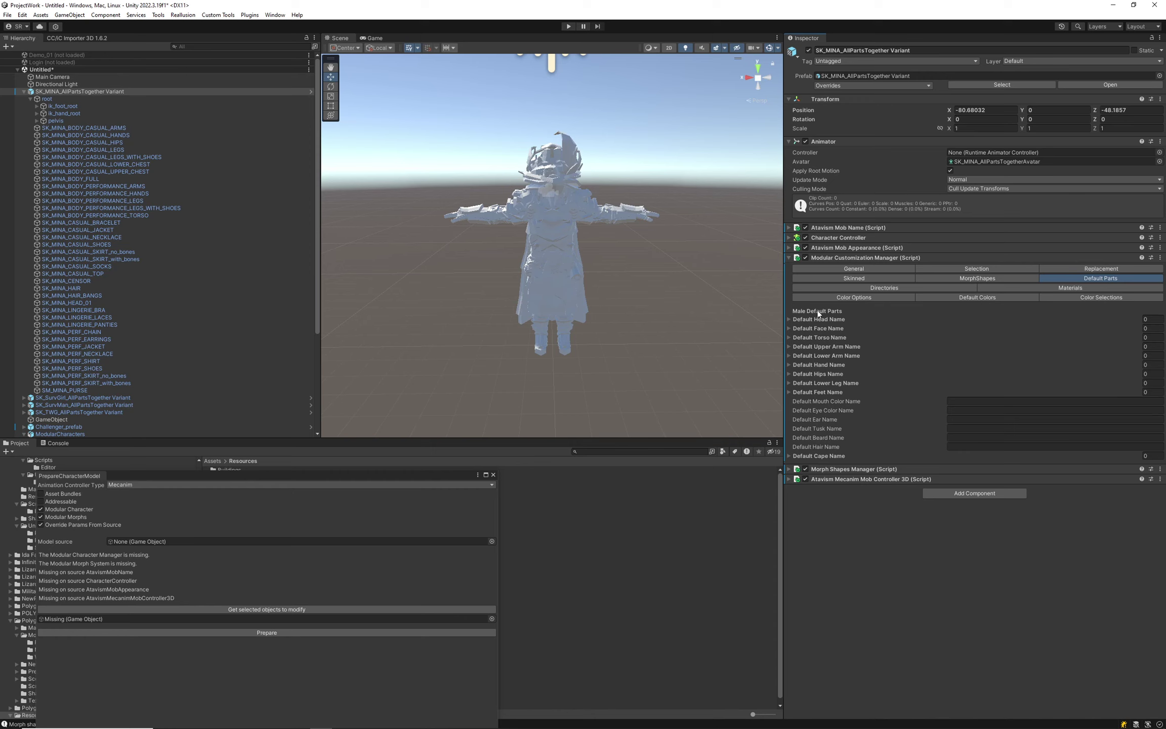
- Set SK_MINA's Gender to Female in the general customization settings and open the Default Female Mouth Name in its default parts for editing
{"action": "left_click", "coordinate": [891, 268]}
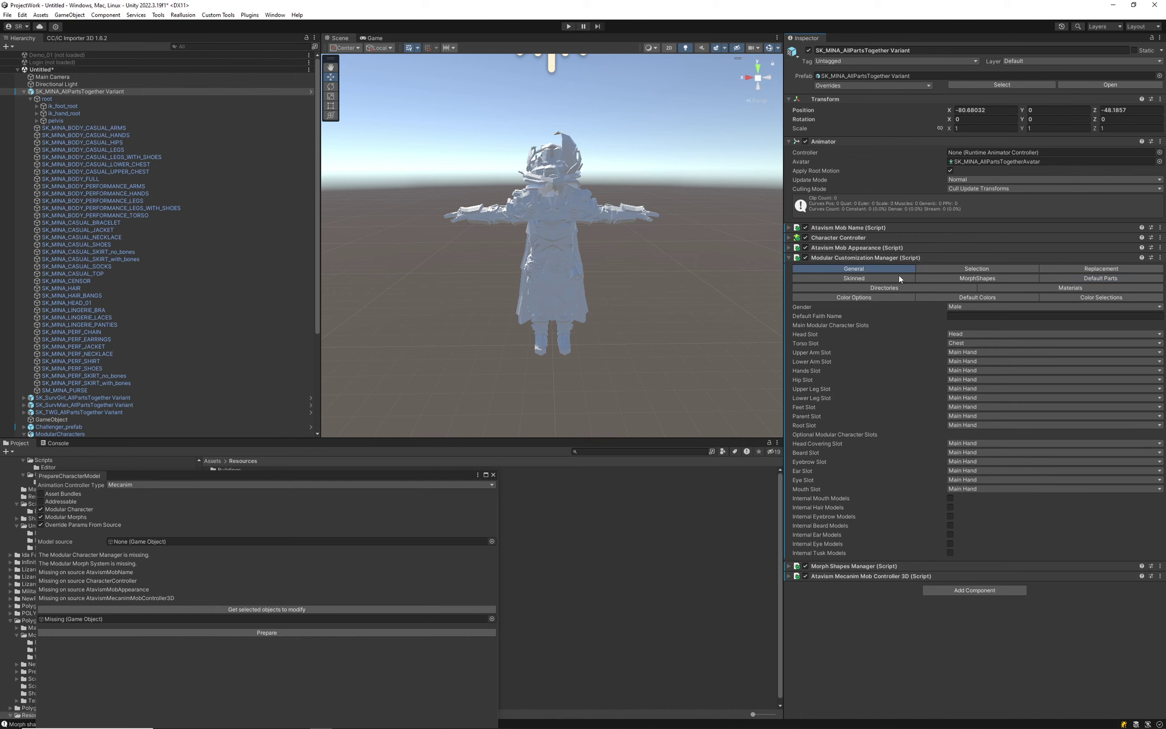
{"action": "left_click", "coordinate": [987, 308]}
{"action": "left_click", "coordinate": [997, 326]}
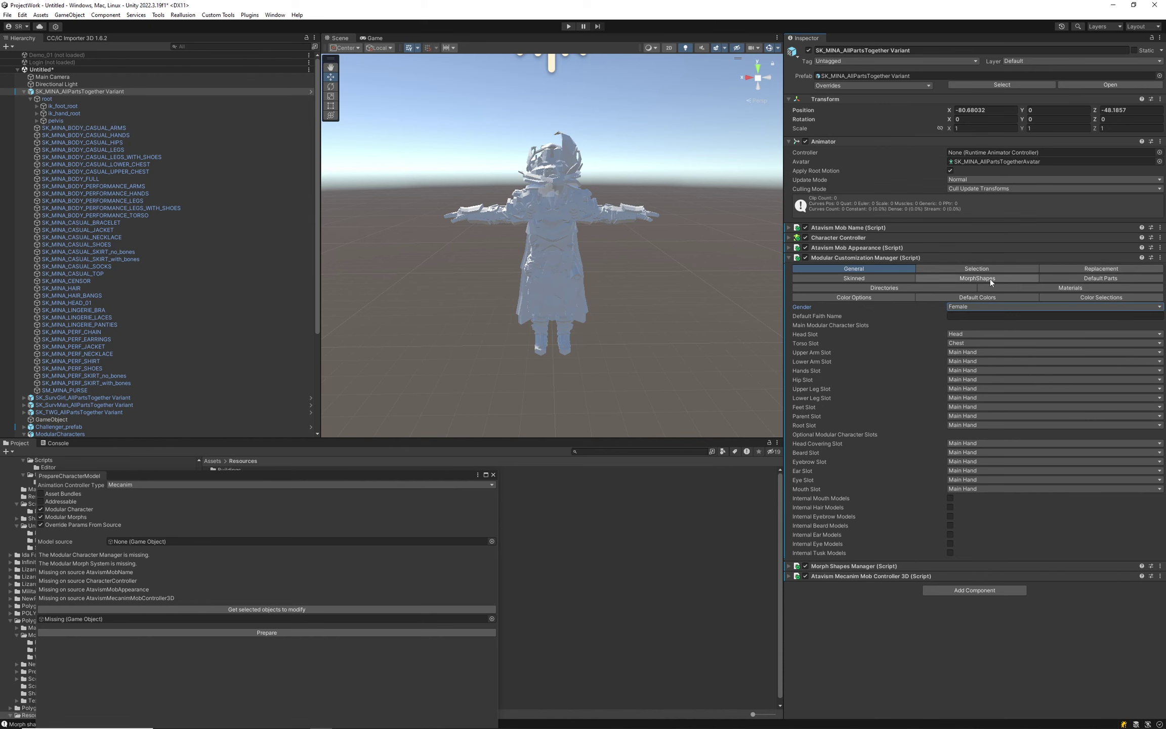
{"action": "left_click", "coordinate": [1020, 280]}
{"action": "left_click", "coordinate": [1076, 281]}
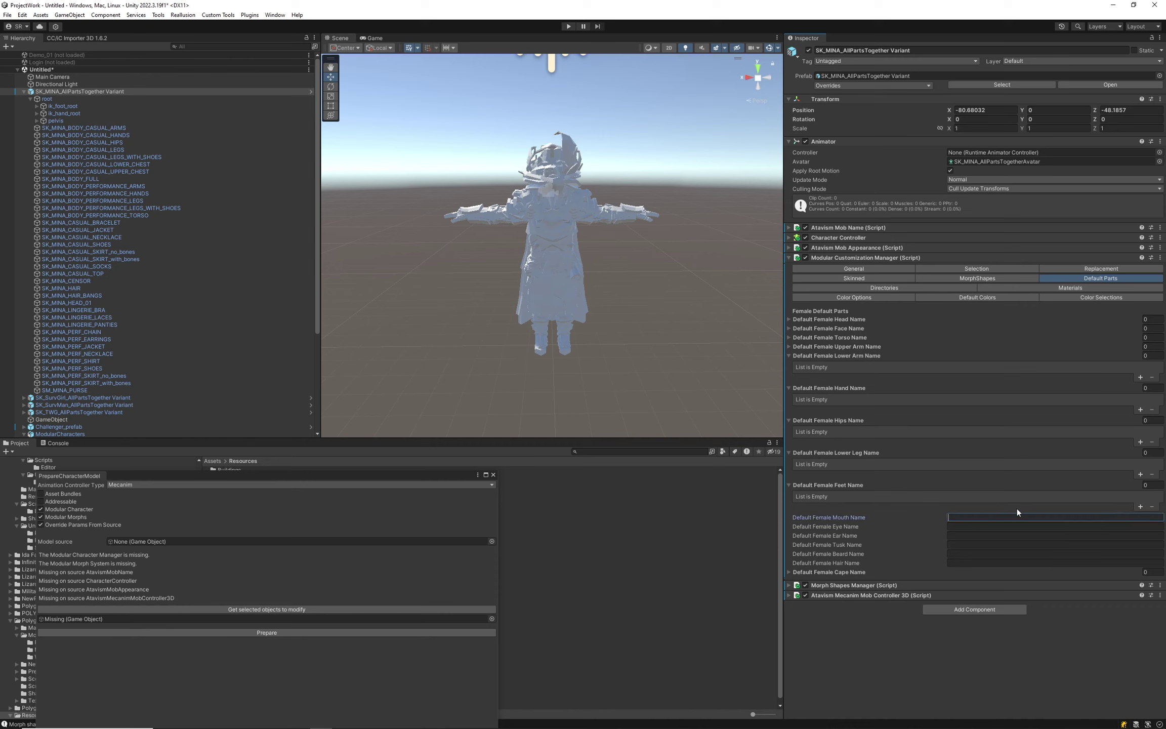
{"action": "type", "text": "Mouth"}
{"action": "key", "text": "BackSpace"}
- Examine SK_MINA's customization settings for resource directories, materials and color options, returning to the material settings
{"action": "left_click", "coordinate": [934, 288]}
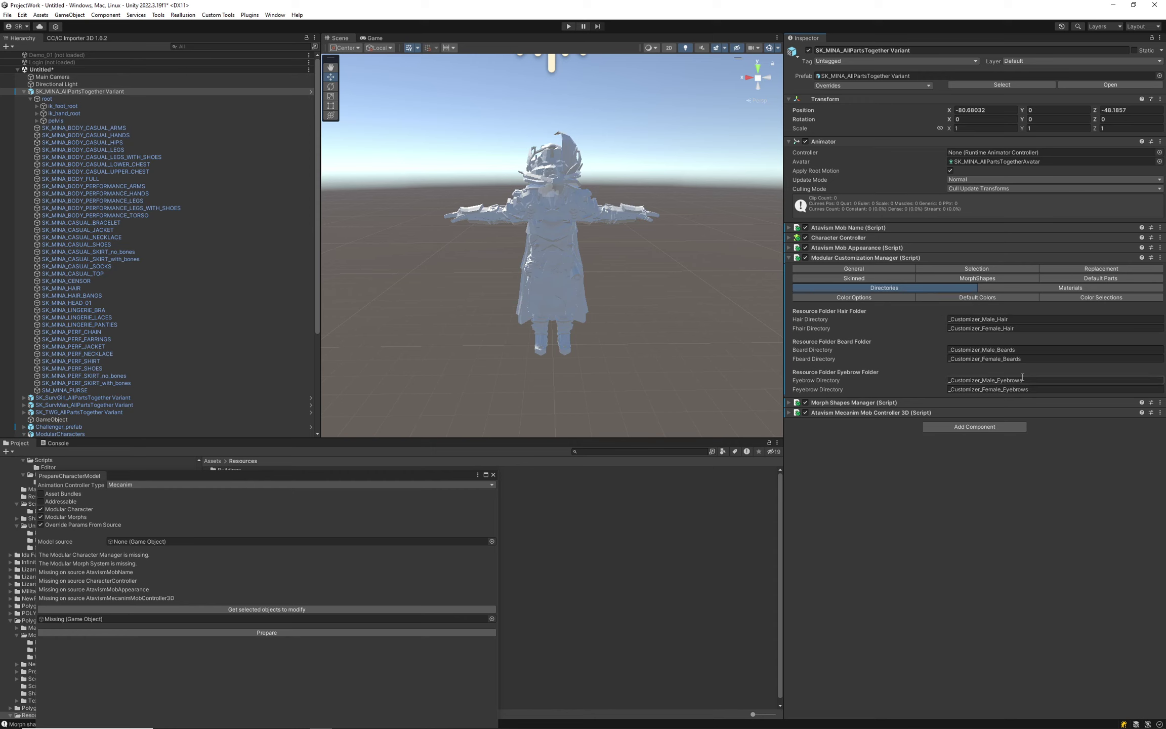
{"action": "left_click", "coordinate": [1071, 288]}
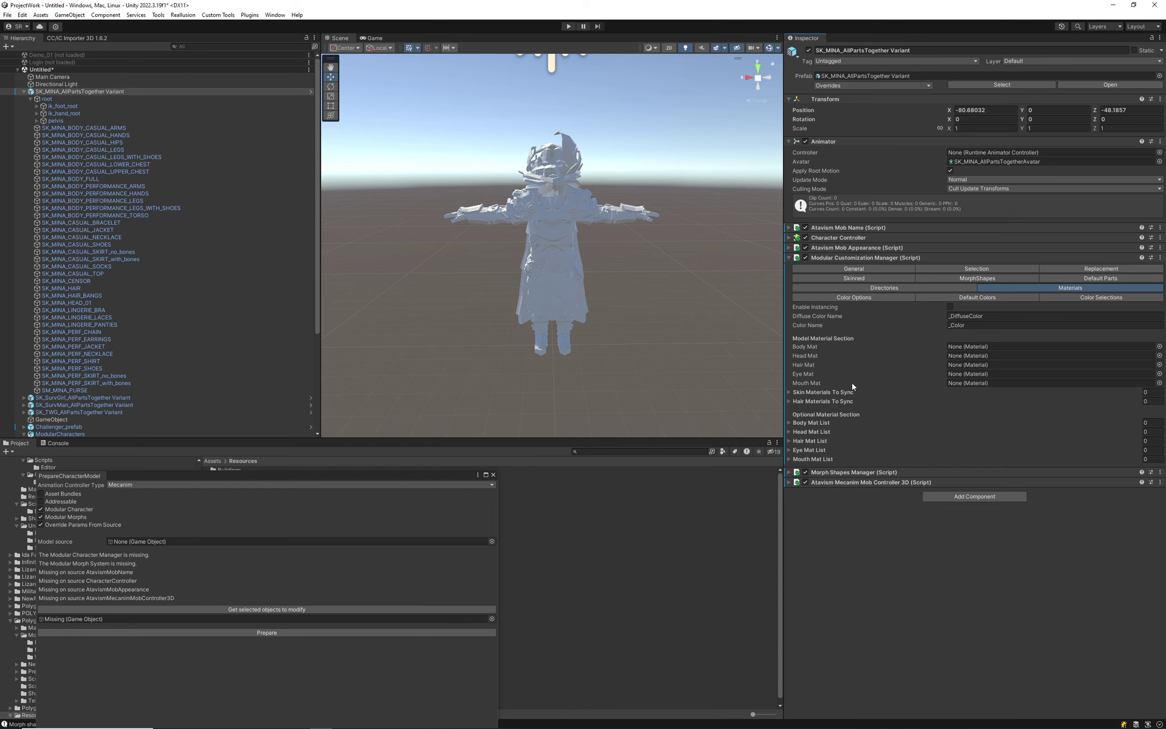
{"action": "mouse_move", "coordinate": [852, 382]}
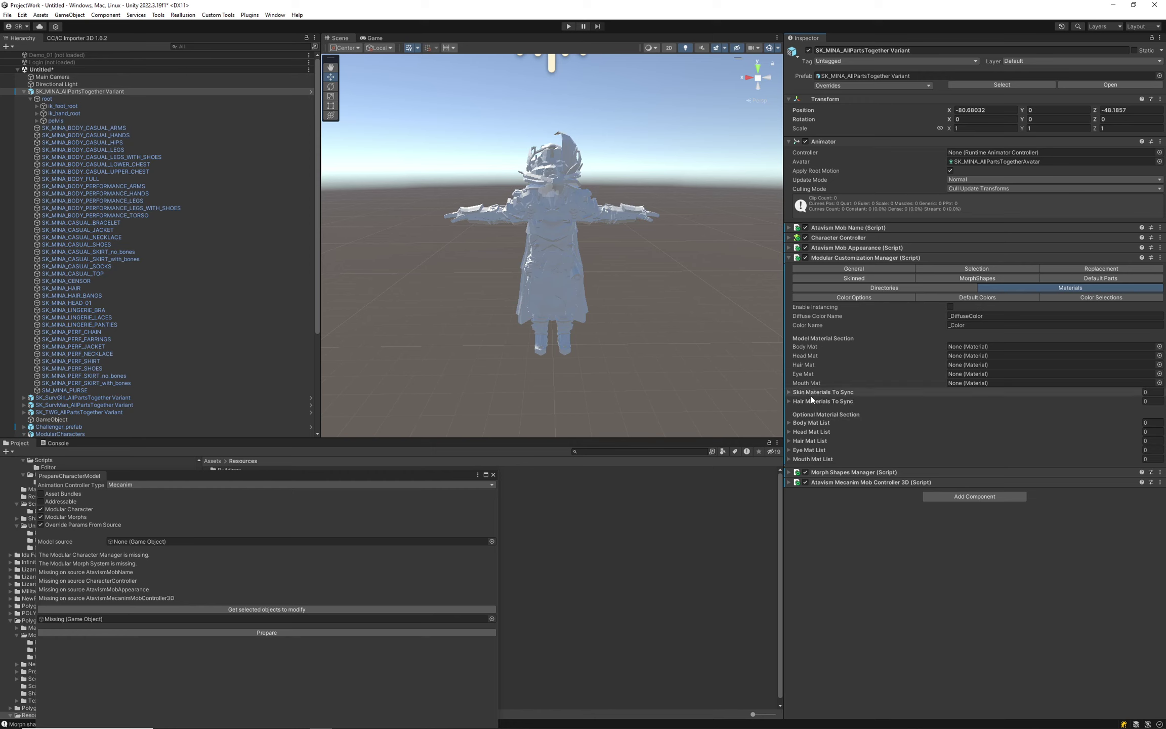
{"action": "left_click", "coordinate": [868, 269]}
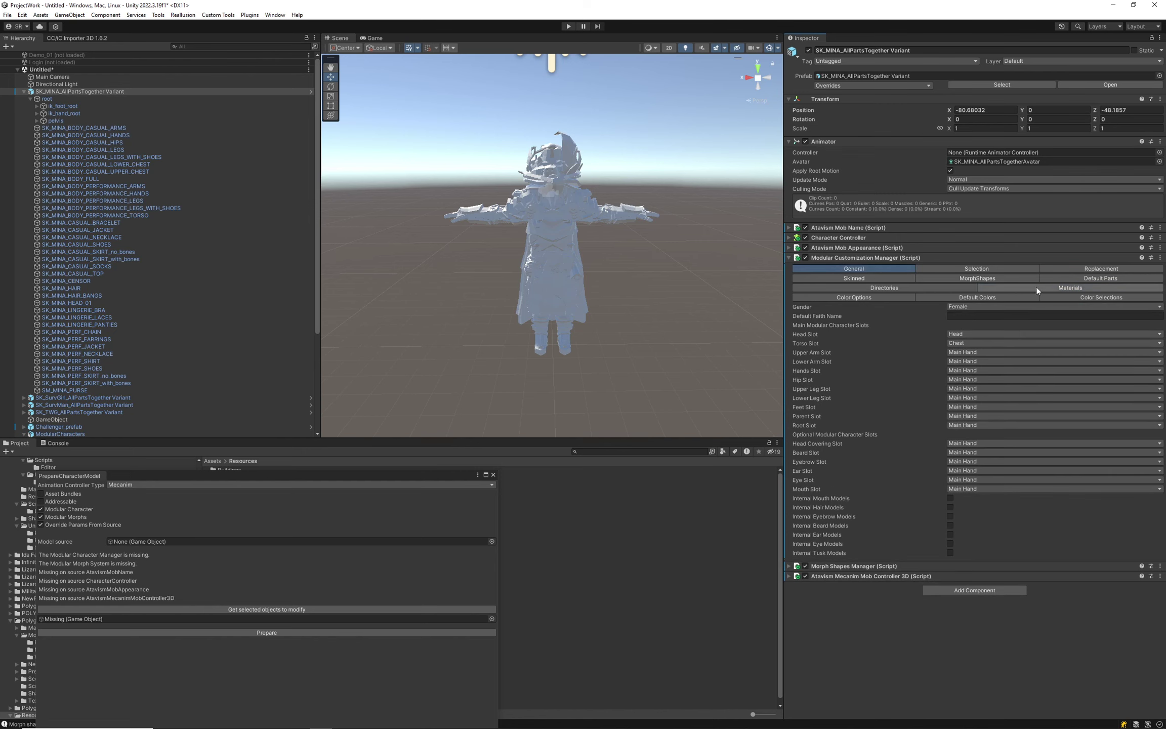
{"action": "left_click", "coordinate": [878, 297]}
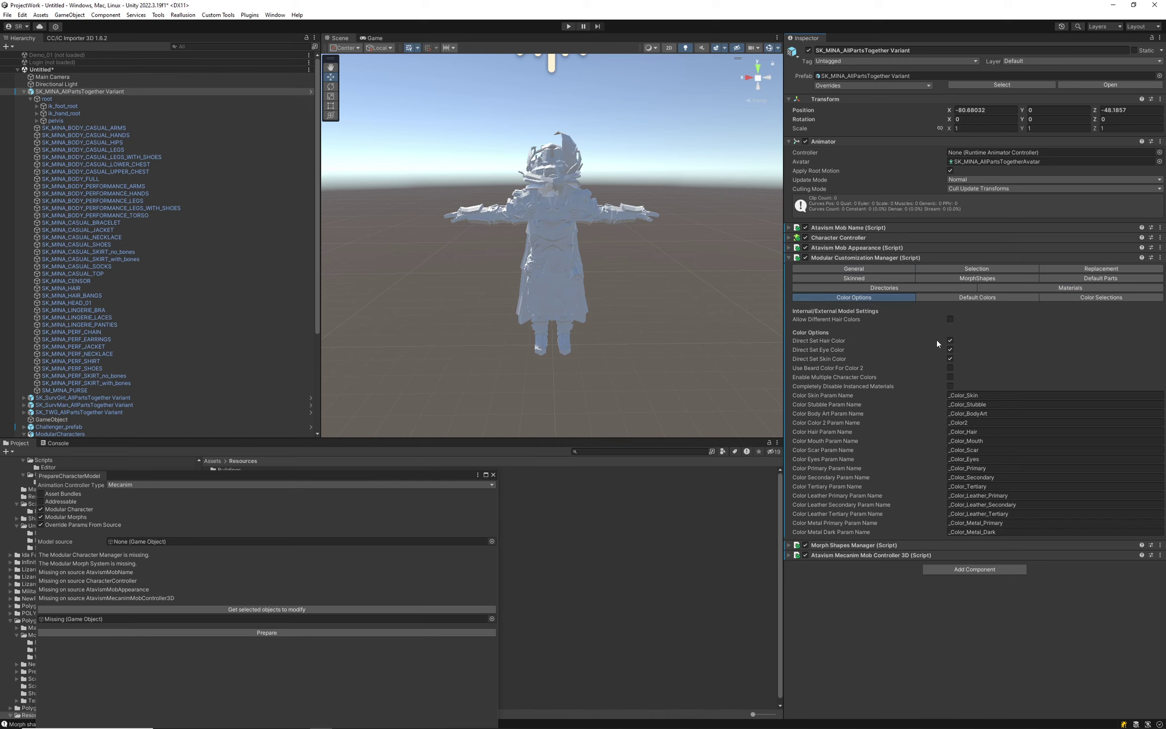
{"action": "left_click", "coordinate": [1065, 286]}
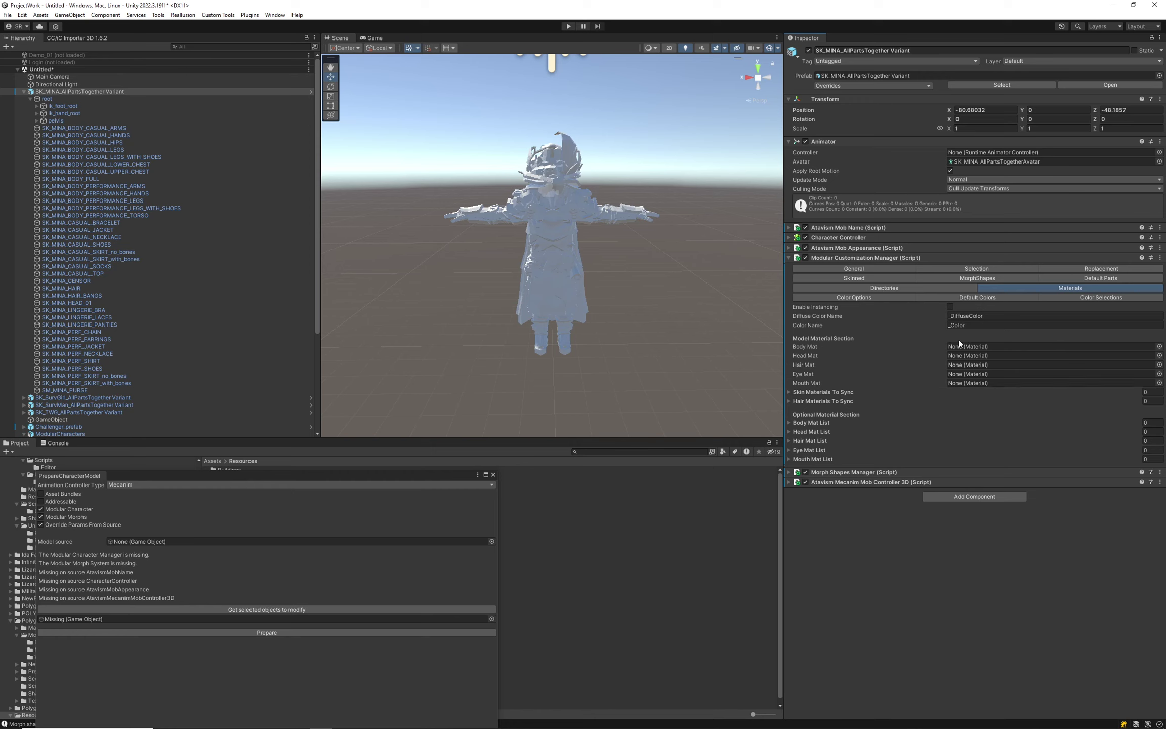
{"action": "left_click", "coordinate": [869, 298]}
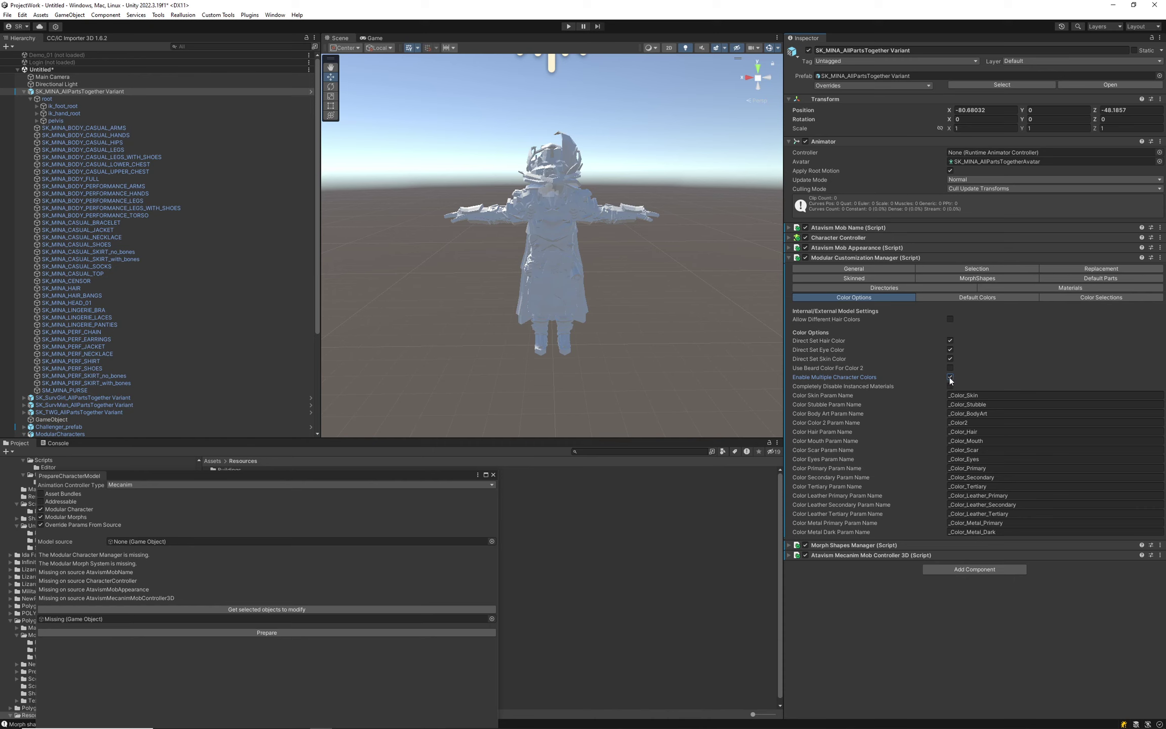
{"action": "mouse_move", "coordinate": [944, 387]}
{"action": "left_click", "coordinate": [1091, 288]}
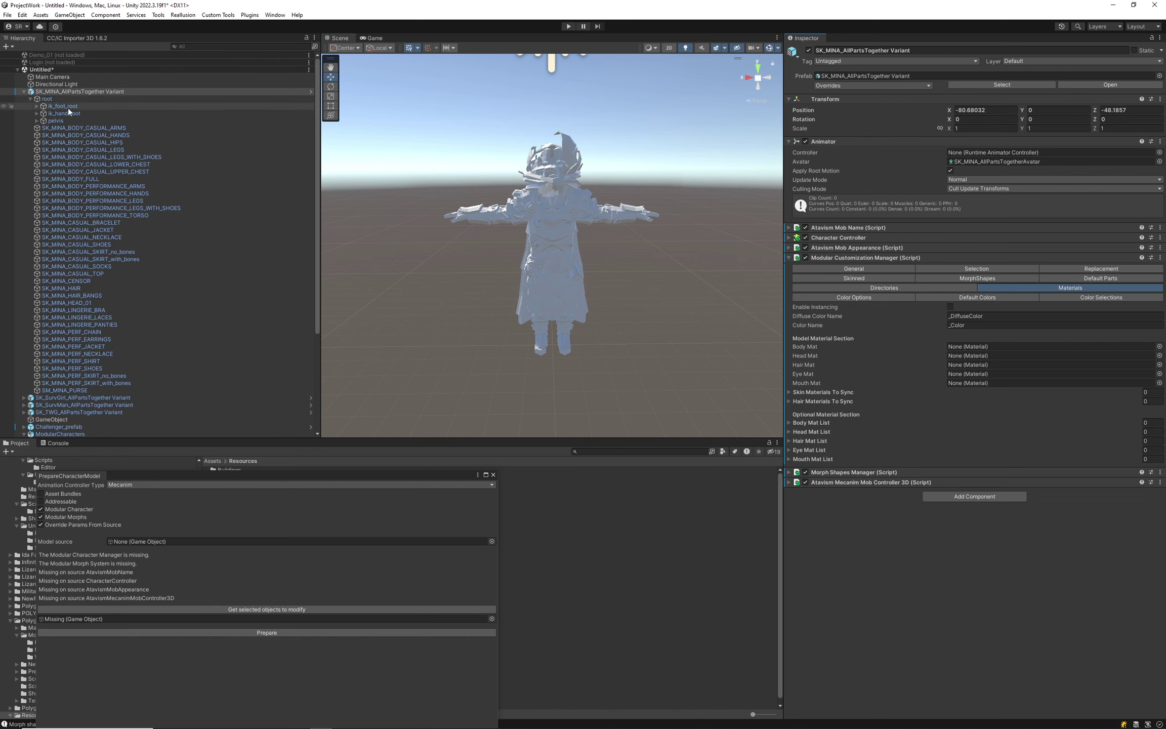
- Locate the MAT_MINA_BODY material of SK_MINA_BODY_CASUAL_HANDS in the project and close the PrepareCharacterModel window
{"action": "left_click", "coordinate": [75, 90]}
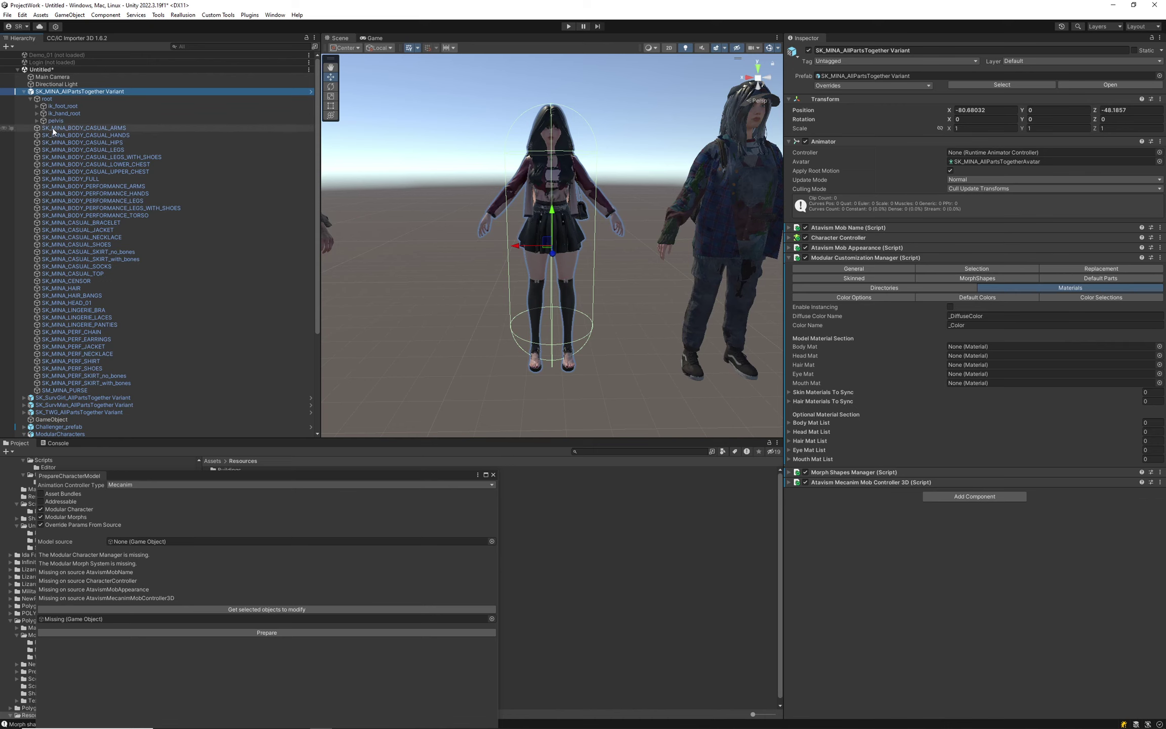
{"action": "left_click", "coordinate": [1151, 39]}
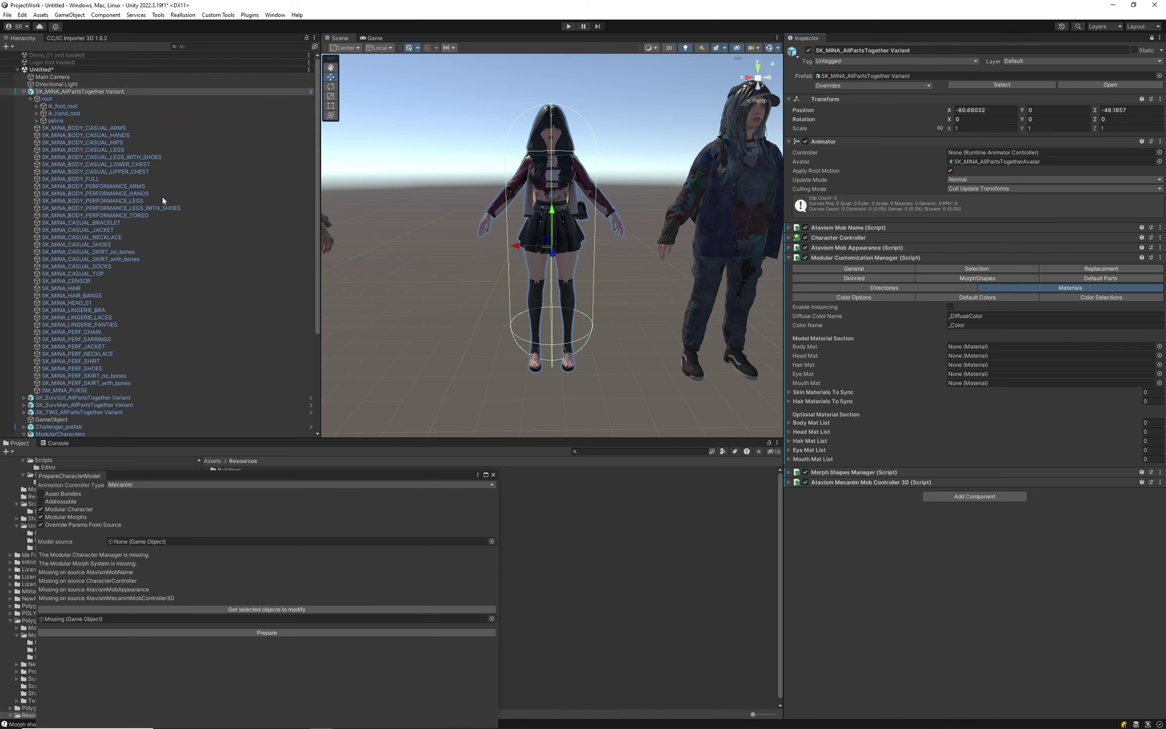
{"action": "left_click", "coordinate": [82, 134]}
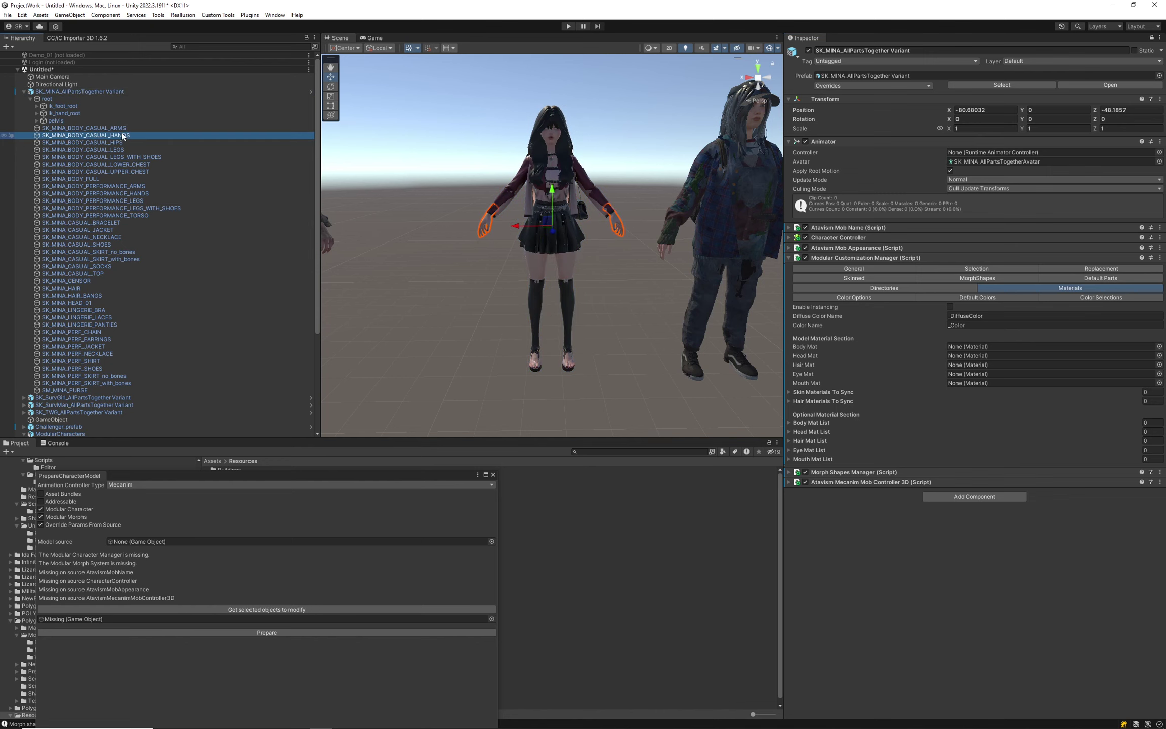
{"action": "left_click", "coordinate": [1151, 38]}
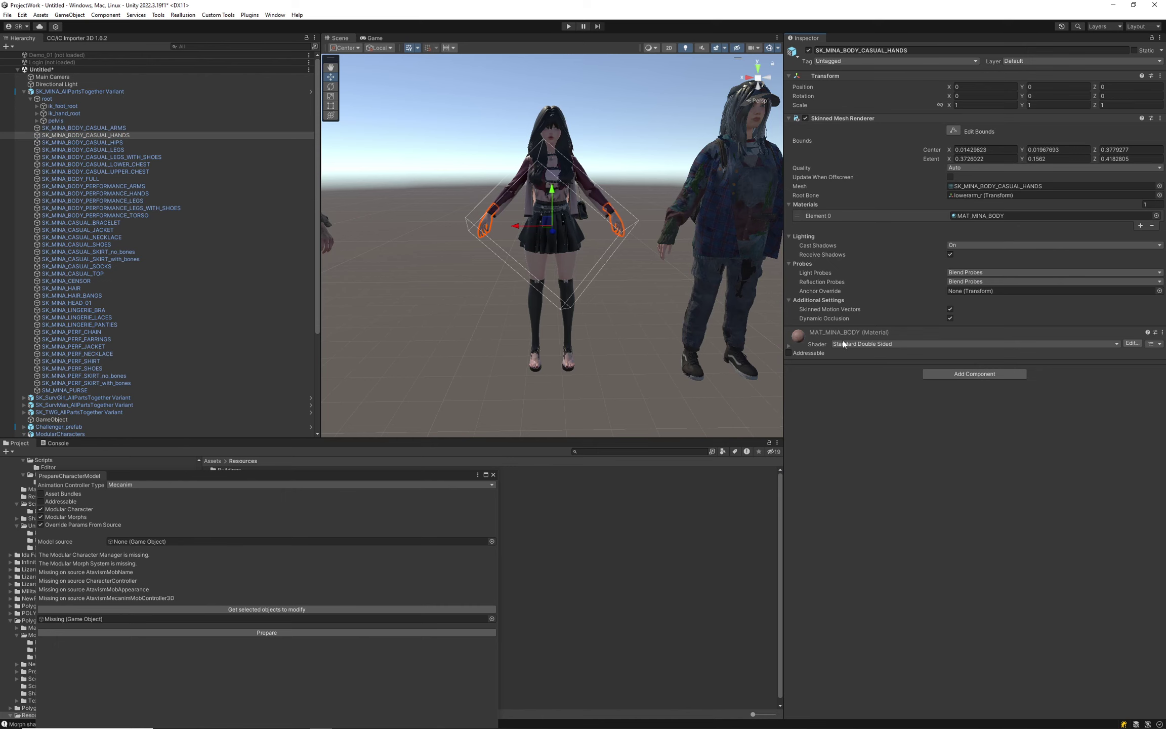
{"action": "left_click", "coordinate": [984, 215]}
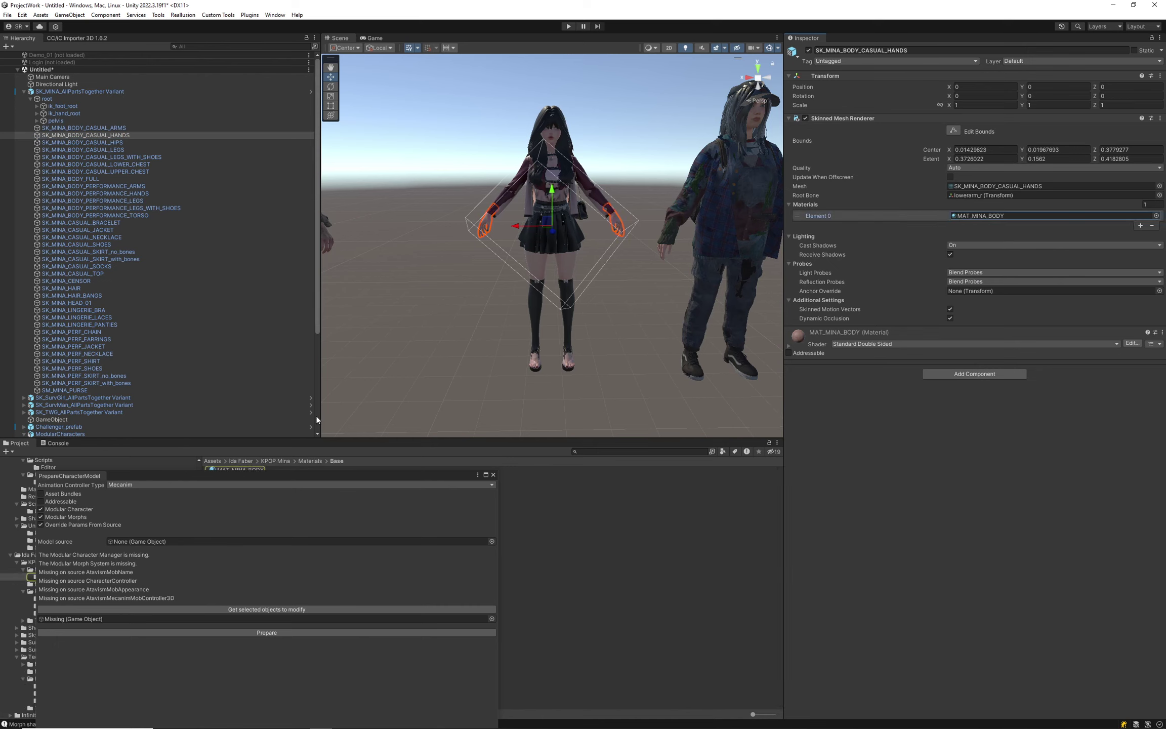
{"action": "left_click", "coordinate": [493, 474]}
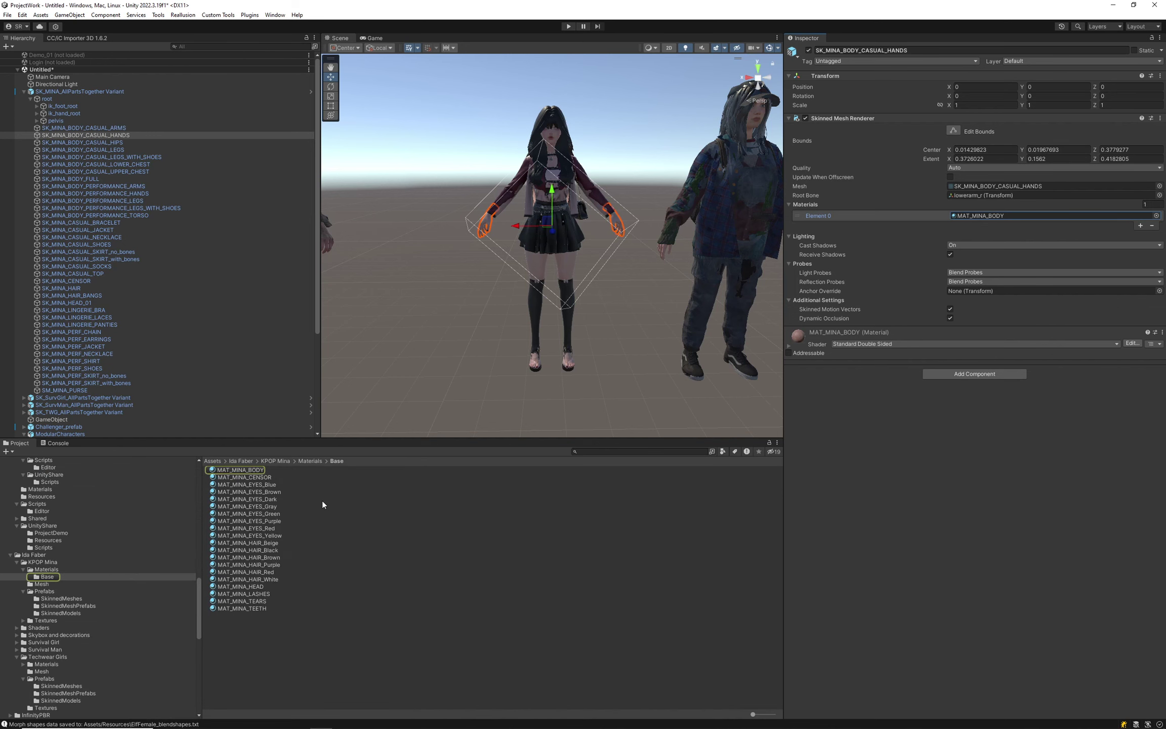
- Enlarge the material preview and examine Mina's body, eyes, hair, head, lashes, tears, teeth and censor materials in the Base folder
{"action": "left_click", "coordinate": [250, 471]}
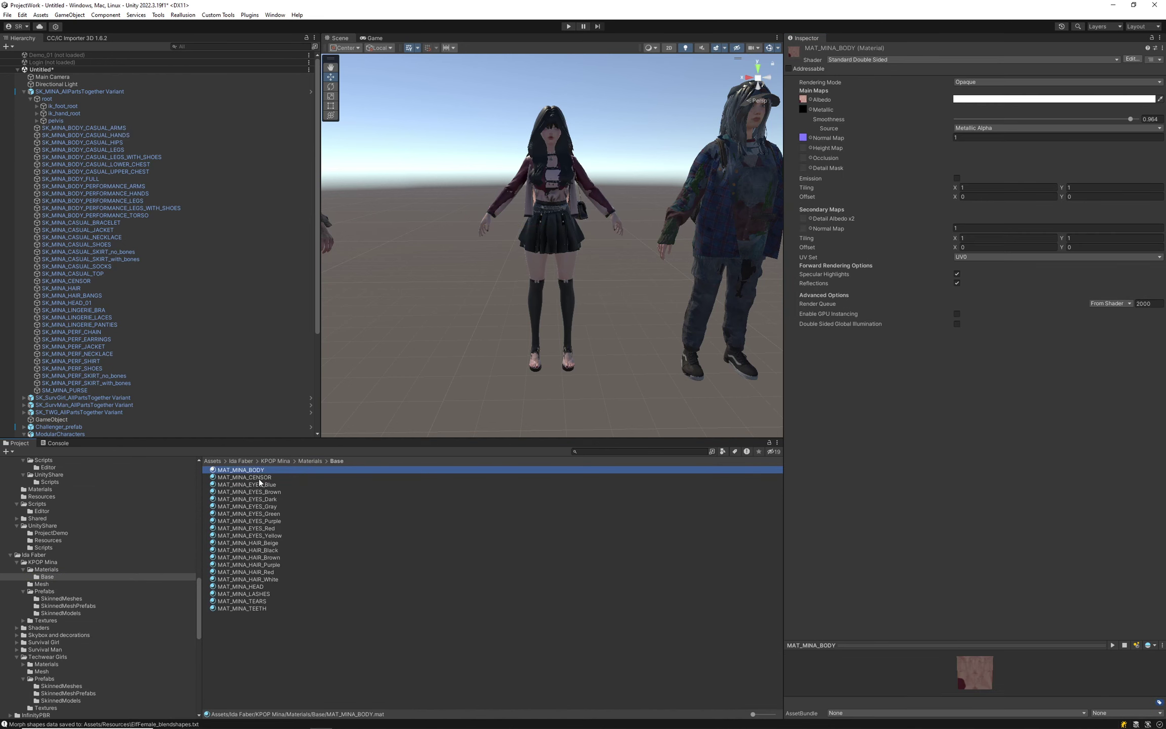
{"action": "left_click_drag", "start_coordinate": [924, 643], "coordinate": [924, 453]}
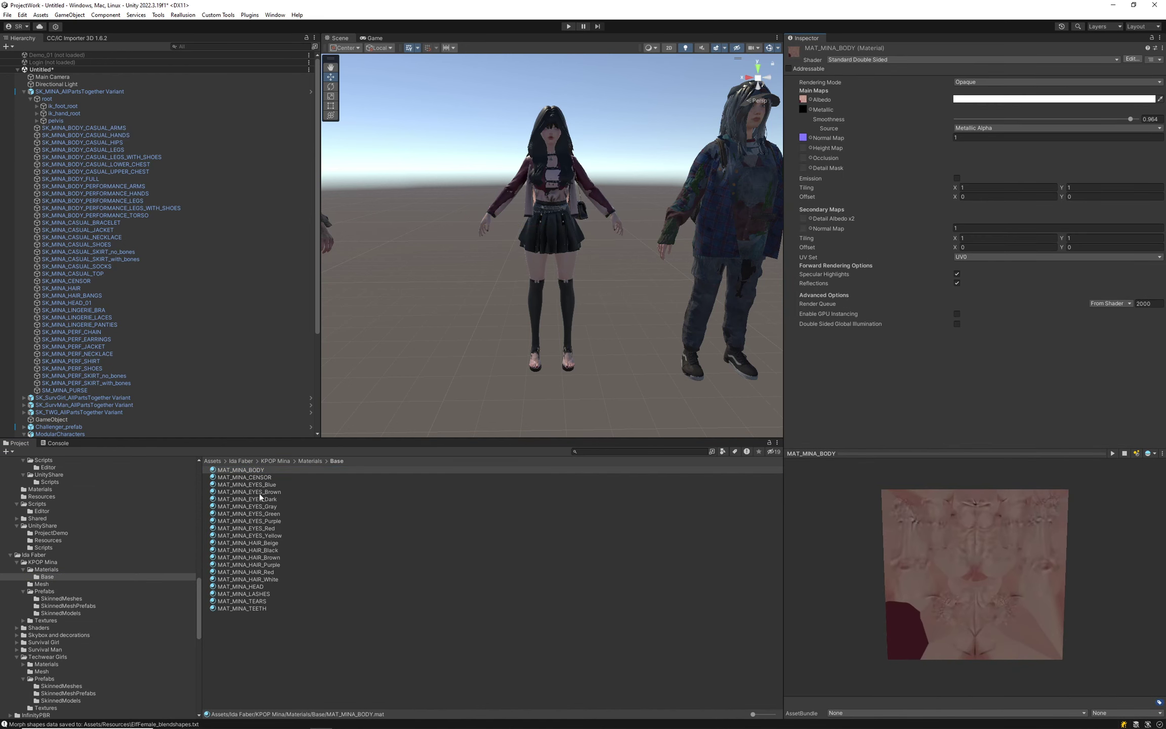
{"action": "left_click", "coordinate": [250, 485]}
{"action": "left_click", "coordinate": [250, 513]}
{"action": "left_click", "coordinate": [257, 543]}
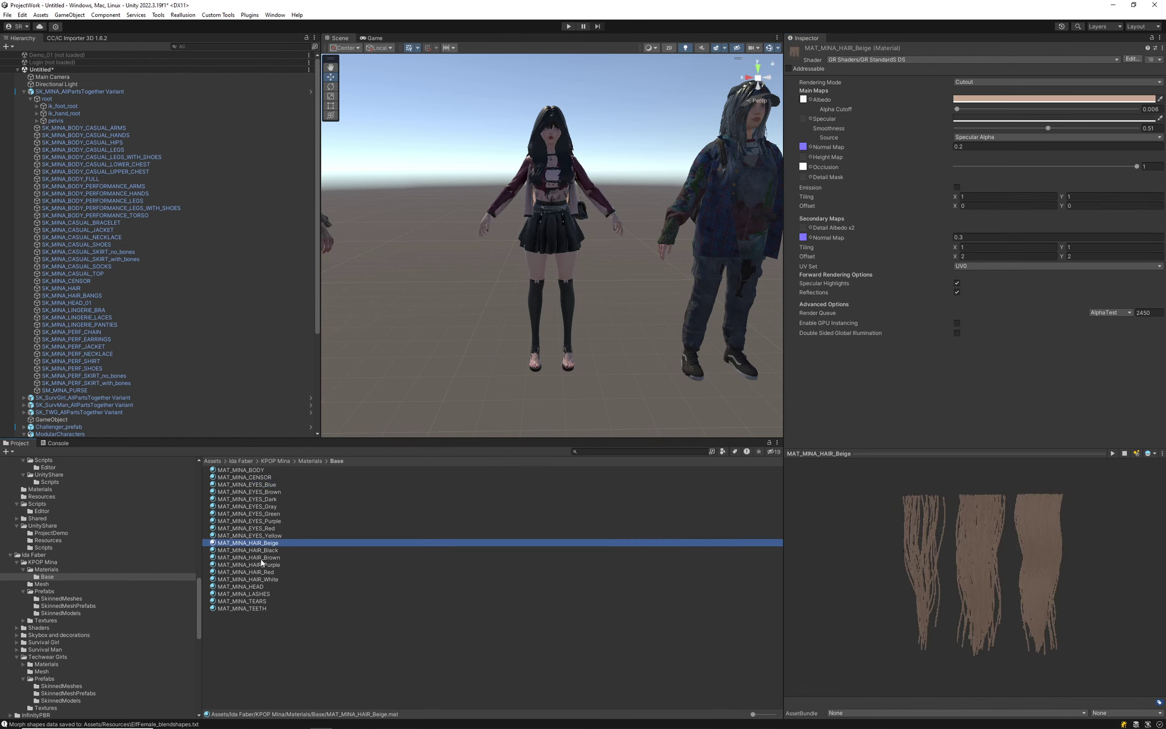
{"action": "left_click", "coordinate": [260, 557]}
{"action": "left_click", "coordinate": [258, 586]}
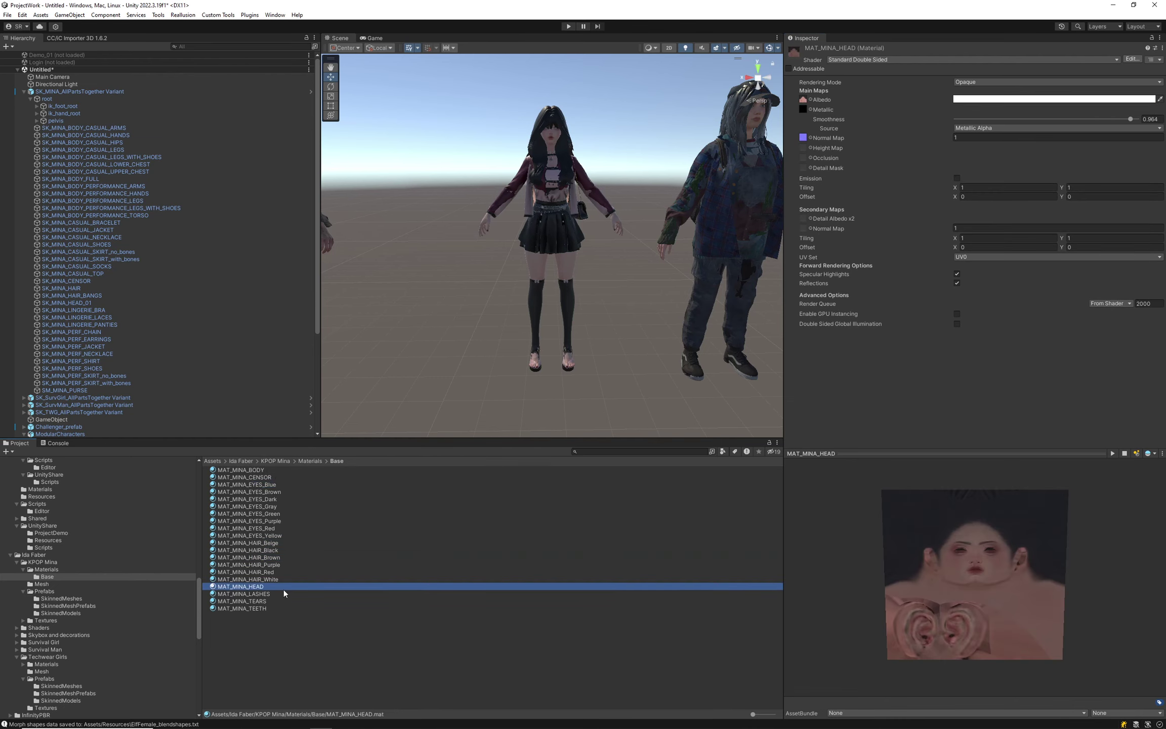
{"action": "left_click", "coordinate": [266, 595]}
{"action": "left_click", "coordinate": [269, 601]}
{"action": "left_click", "coordinate": [267, 608]}
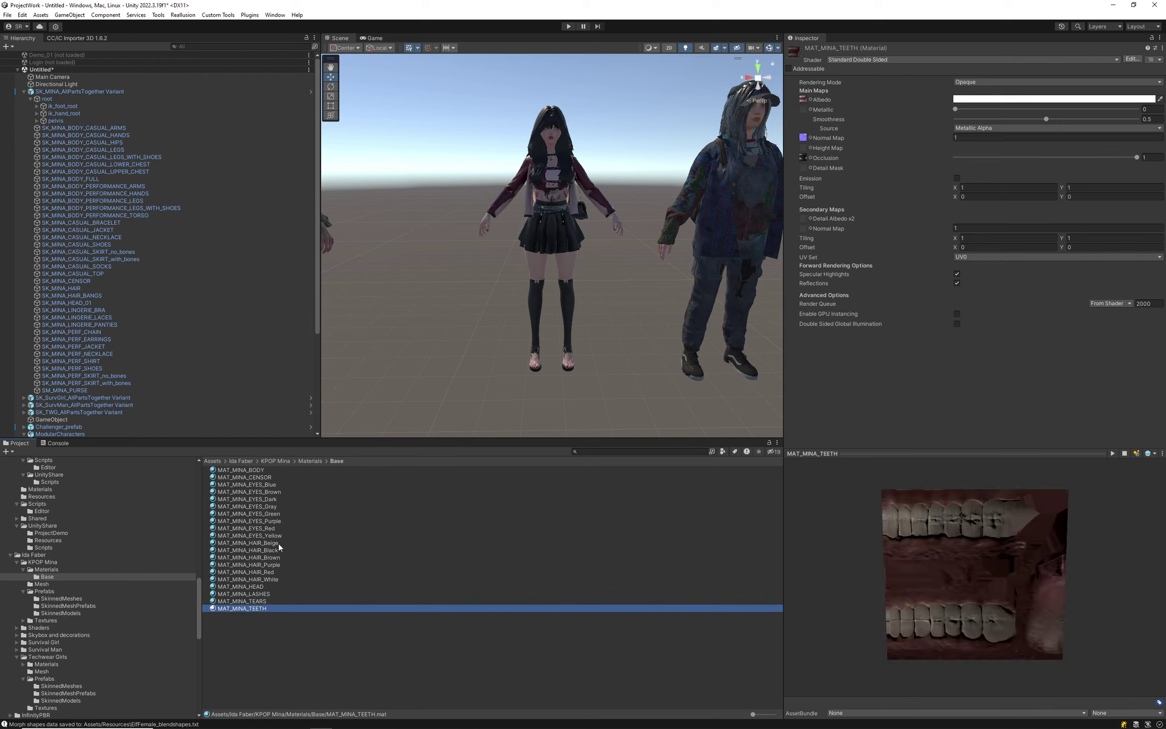
{"action": "left_click", "coordinate": [253, 491]}
{"action": "left_click", "coordinate": [255, 470]}
{"action": "left_click", "coordinate": [256, 476]}
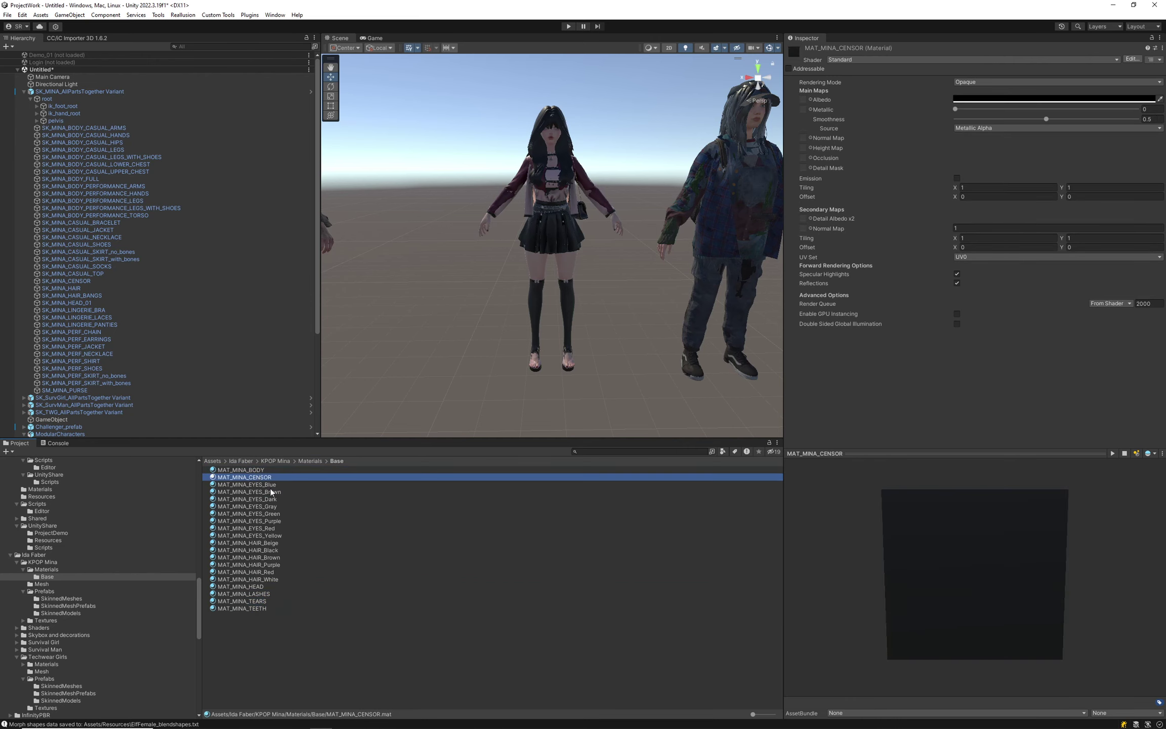
{"action": "left_click", "coordinate": [257, 503]}
{"action": "left_click", "coordinate": [258, 476]}
- Assign MAT_MINA_BODY as the Body Mat and MAT_MINA_HEAD as the Head Mat of SK_MINA_AllPartsTogether Variant
{"action": "left_click", "coordinate": [73, 91]}
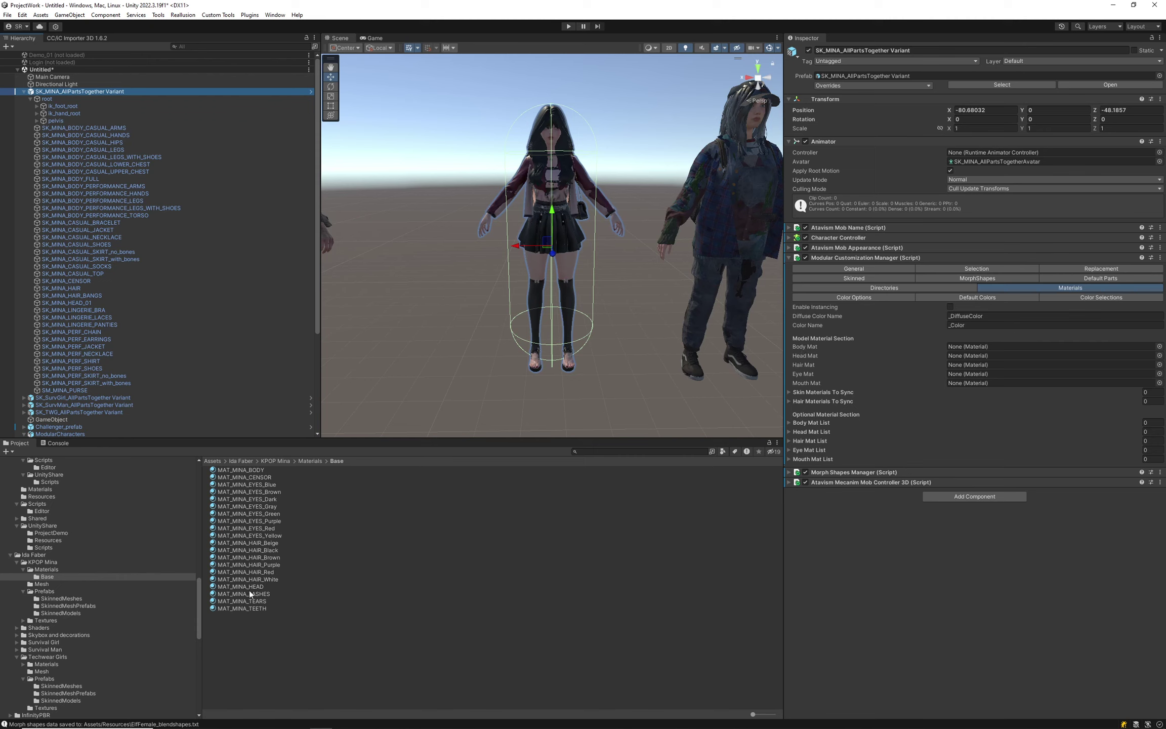
{"action": "left_click_drag", "start_coordinate": [254, 470], "coordinate": [972, 343]}
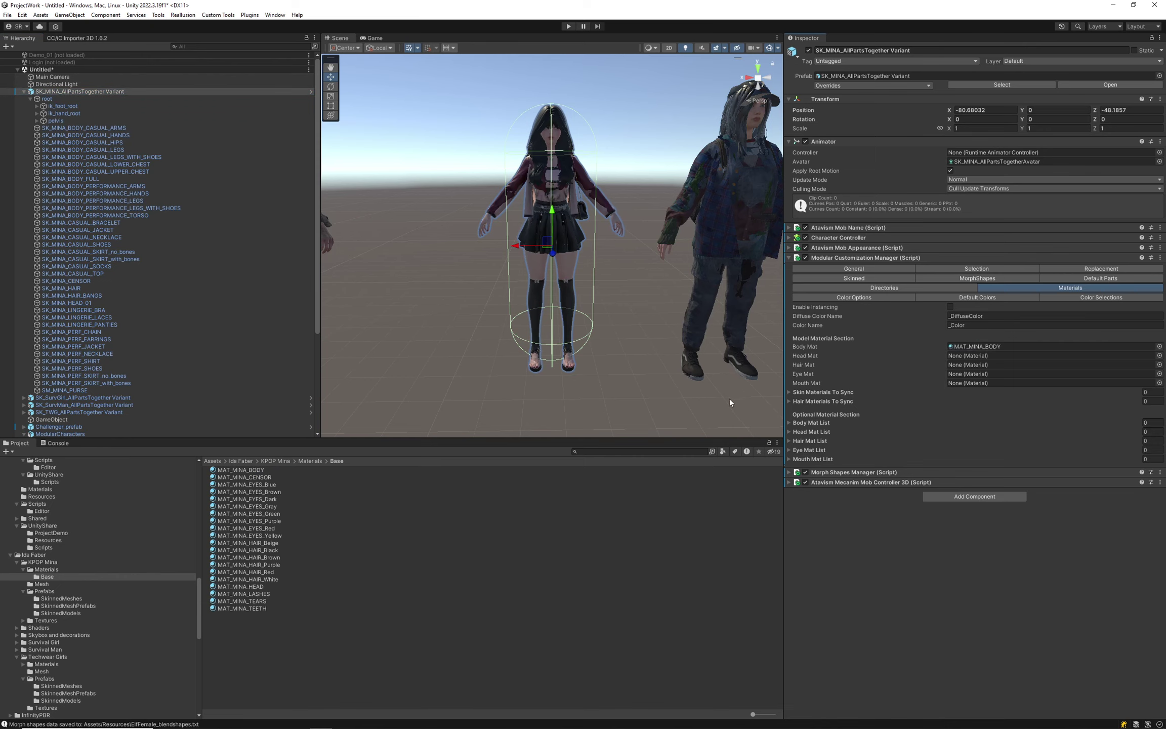
{"action": "left_click_drag", "start_coordinate": [247, 588], "coordinate": [977, 356]}
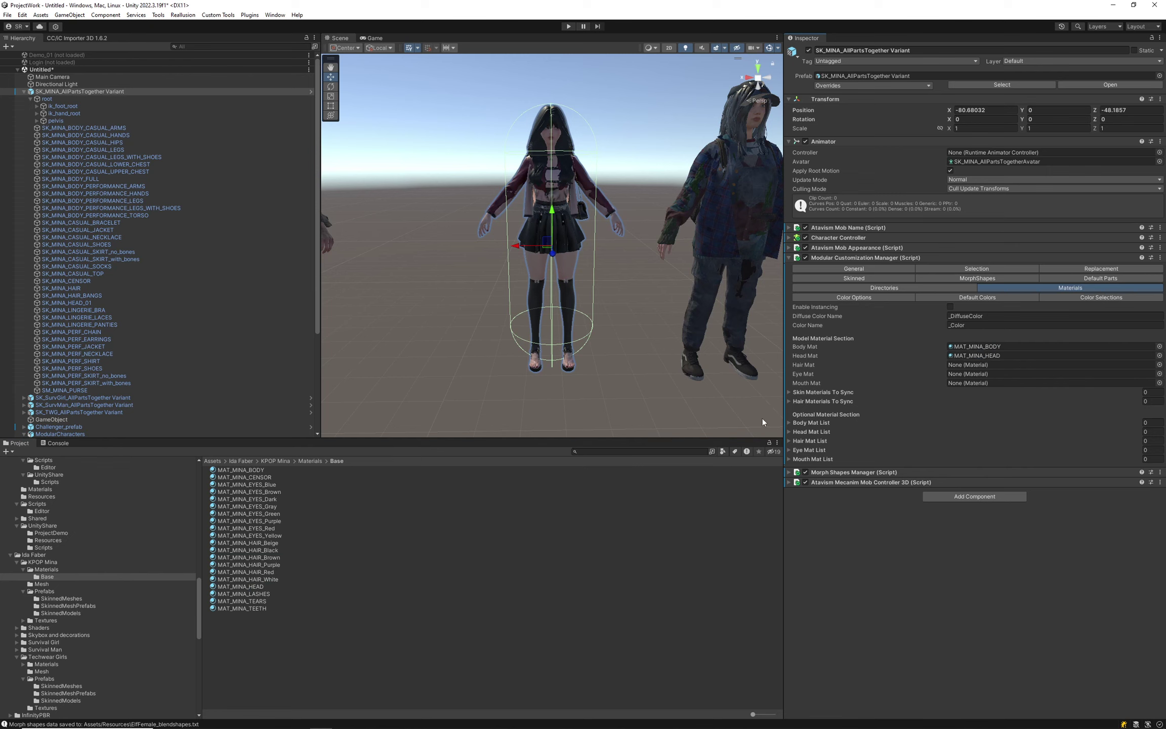
- Expand SK_MINA's Skin Materials To Sync list and review the teeth, head, lashes, hair, eyes, body and censor materials in the Base folder
{"action": "left_click", "coordinate": [790, 393]}
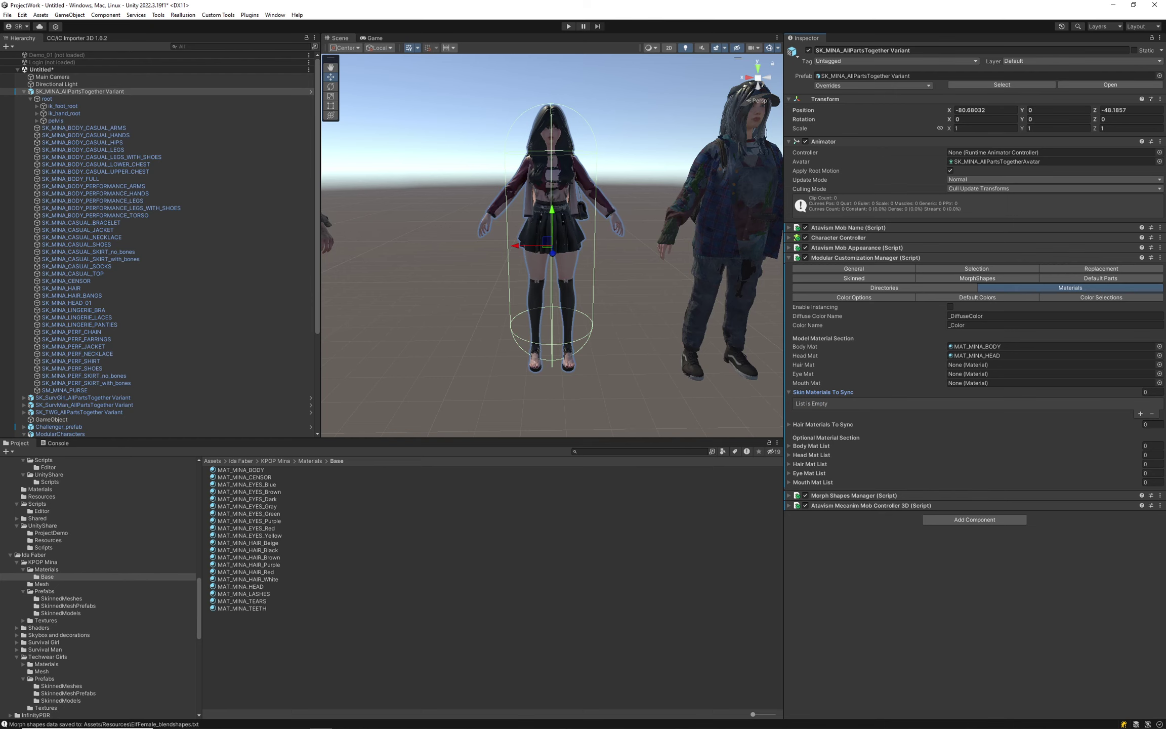
{"action": "left_click", "coordinate": [263, 603]}
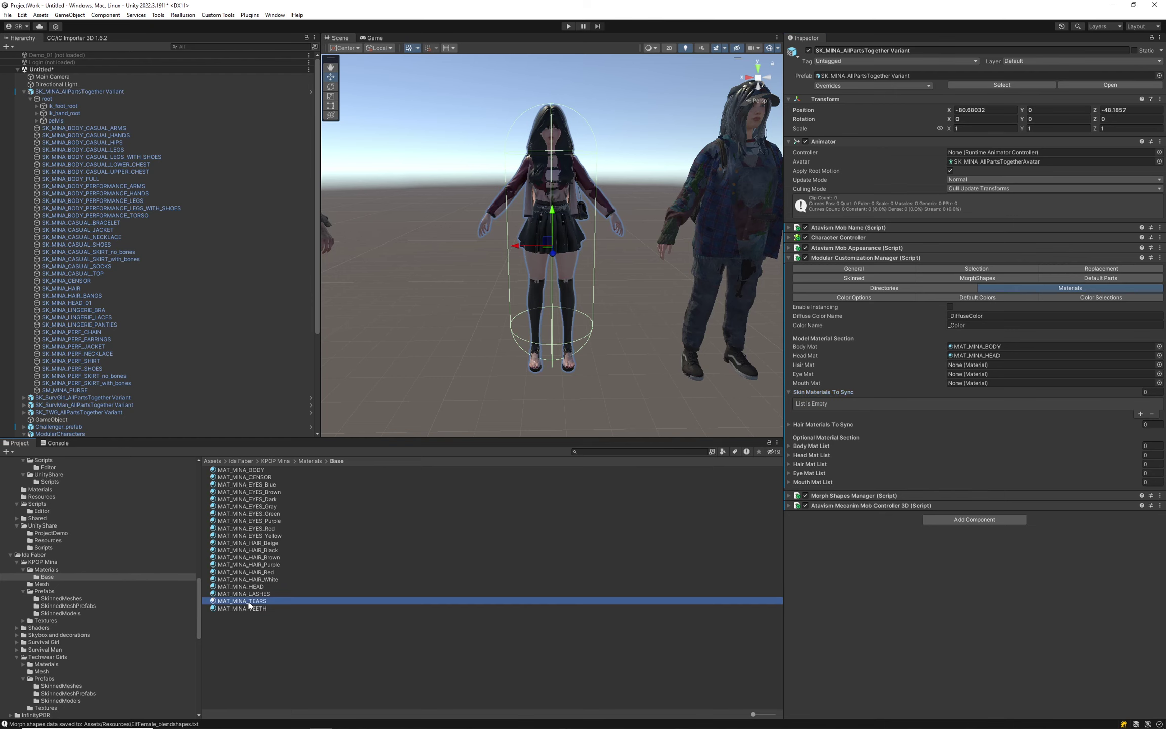
{"action": "left_click", "coordinate": [258, 608]}
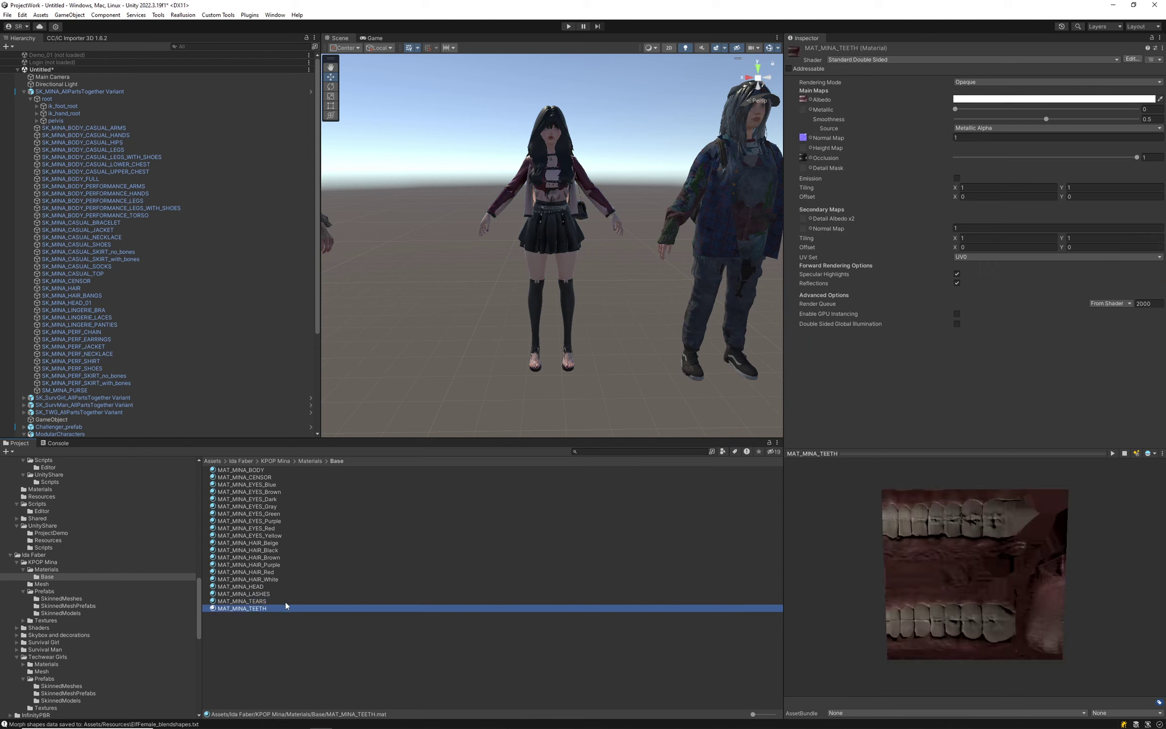
{"action": "left_click", "coordinate": [263, 587]}
{"action": "left_click", "coordinate": [261, 595]}
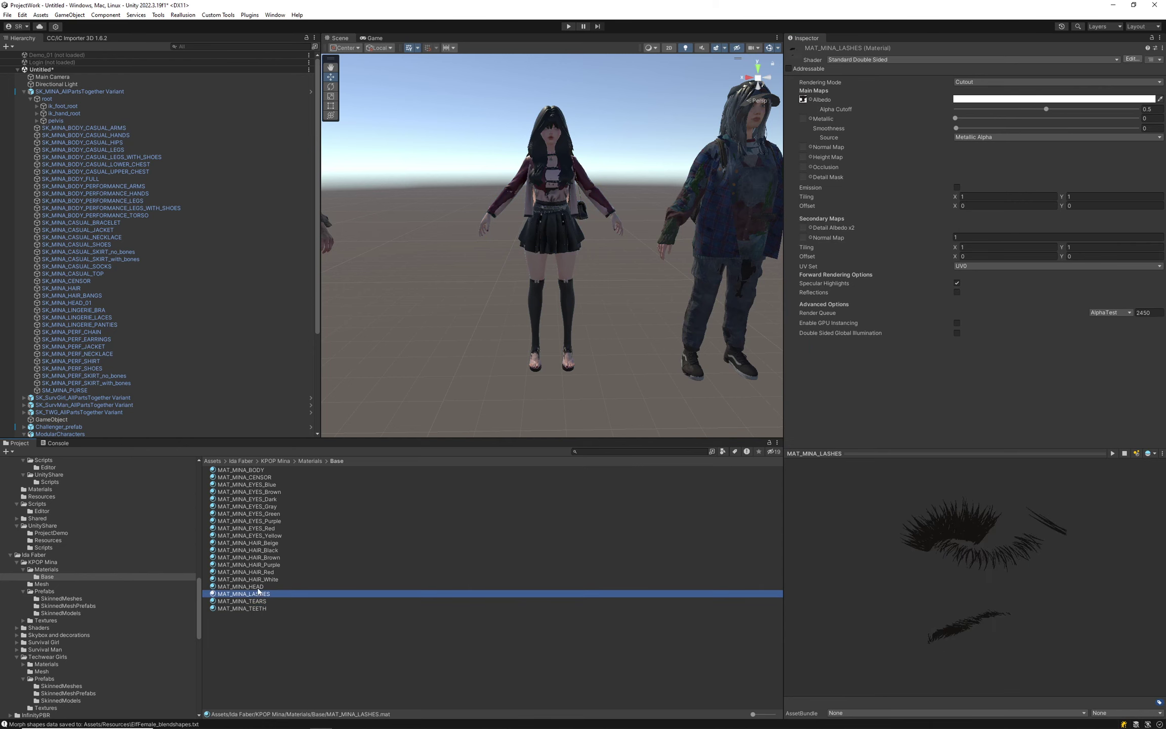
{"action": "left_click", "coordinate": [253, 579]}
{"action": "left_click", "coordinate": [255, 572]}
{"action": "left_click", "coordinate": [256, 558]}
{"action": "left_click", "coordinate": [256, 550]}
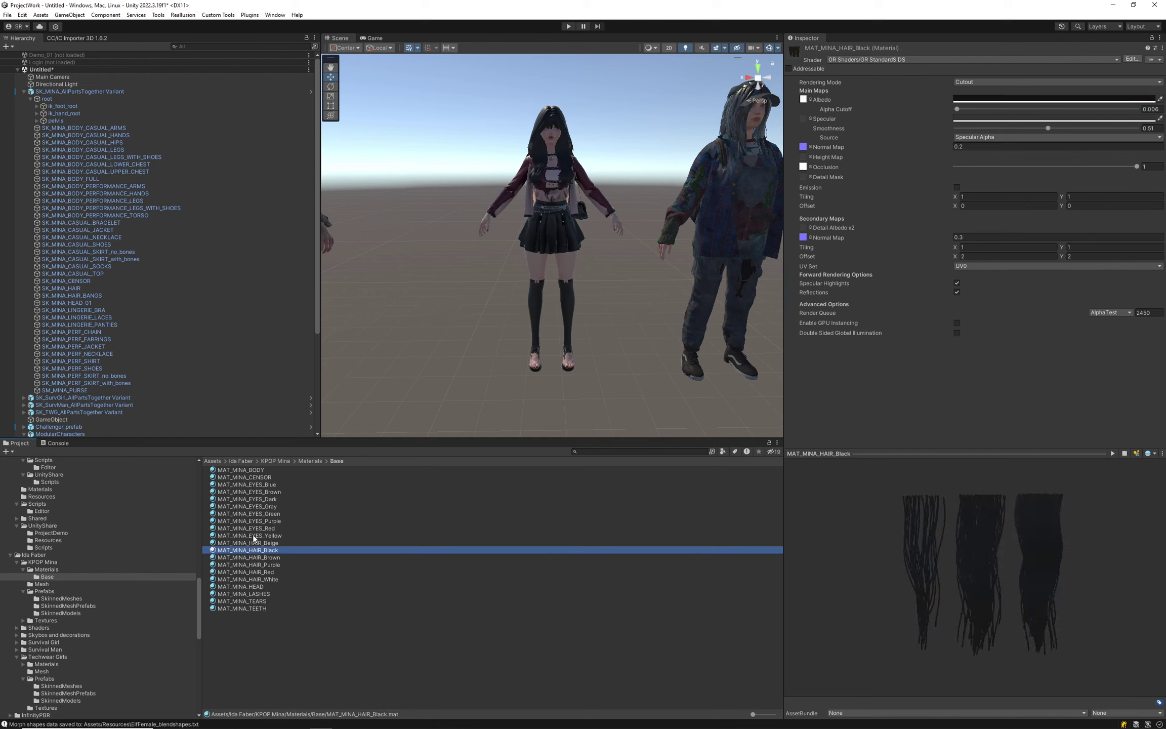
{"action": "left_click", "coordinate": [255, 536]}
{"action": "left_click", "coordinate": [258, 506]}
{"action": "left_click", "coordinate": [261, 499]}
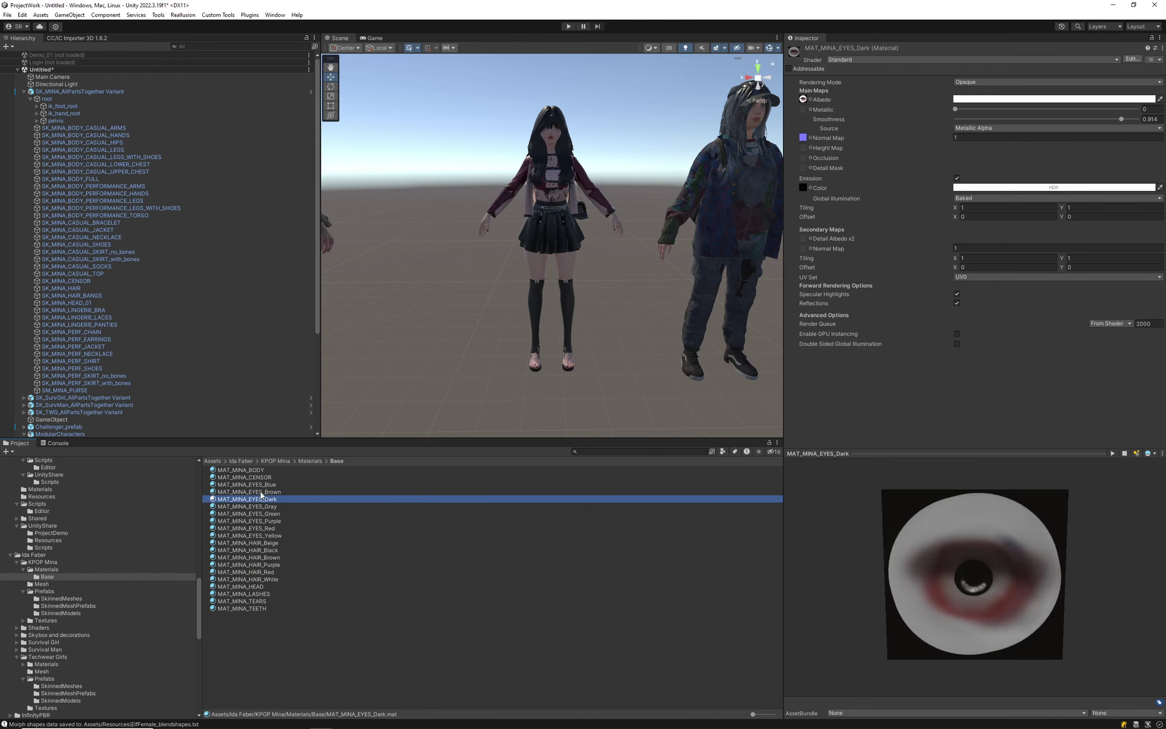
{"action": "left_click", "coordinate": [263, 471]}
{"action": "left_click", "coordinate": [267, 477]}
{"action": "left_click", "coordinate": [258, 485]}
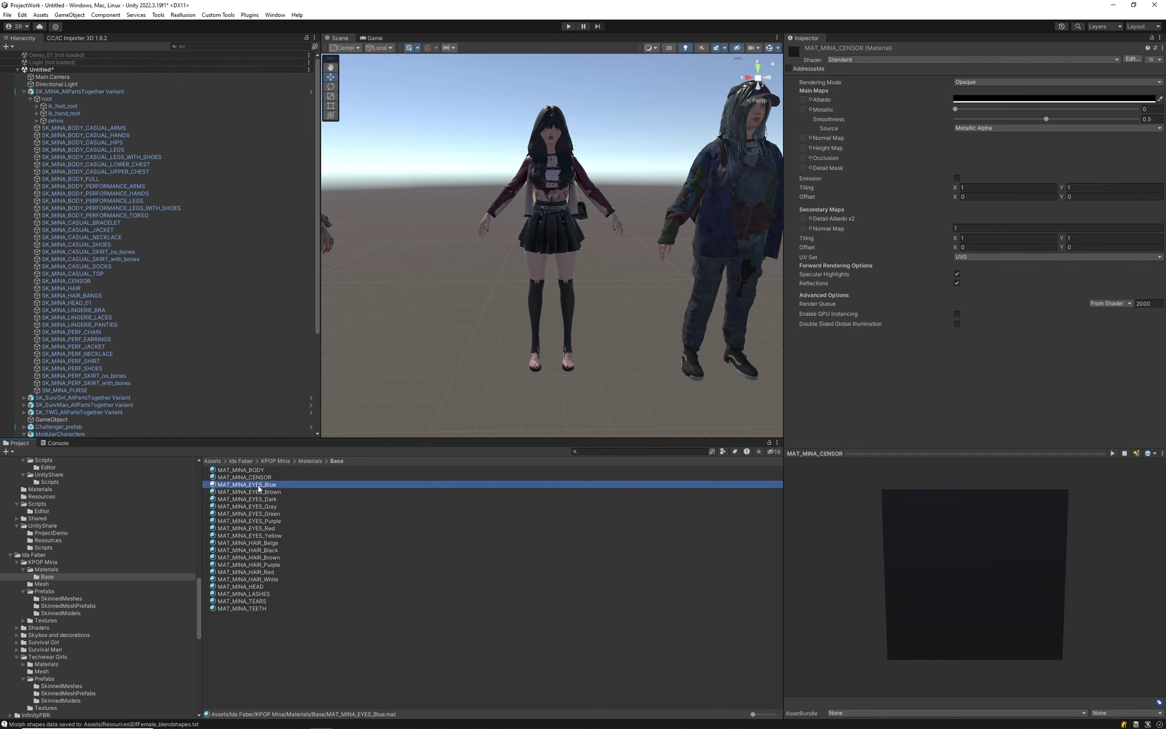
{"action": "left_click", "coordinate": [265, 476]}
{"action": "left_click", "coordinate": [265, 482]}
{"action": "left_click", "coordinate": [265, 477]}
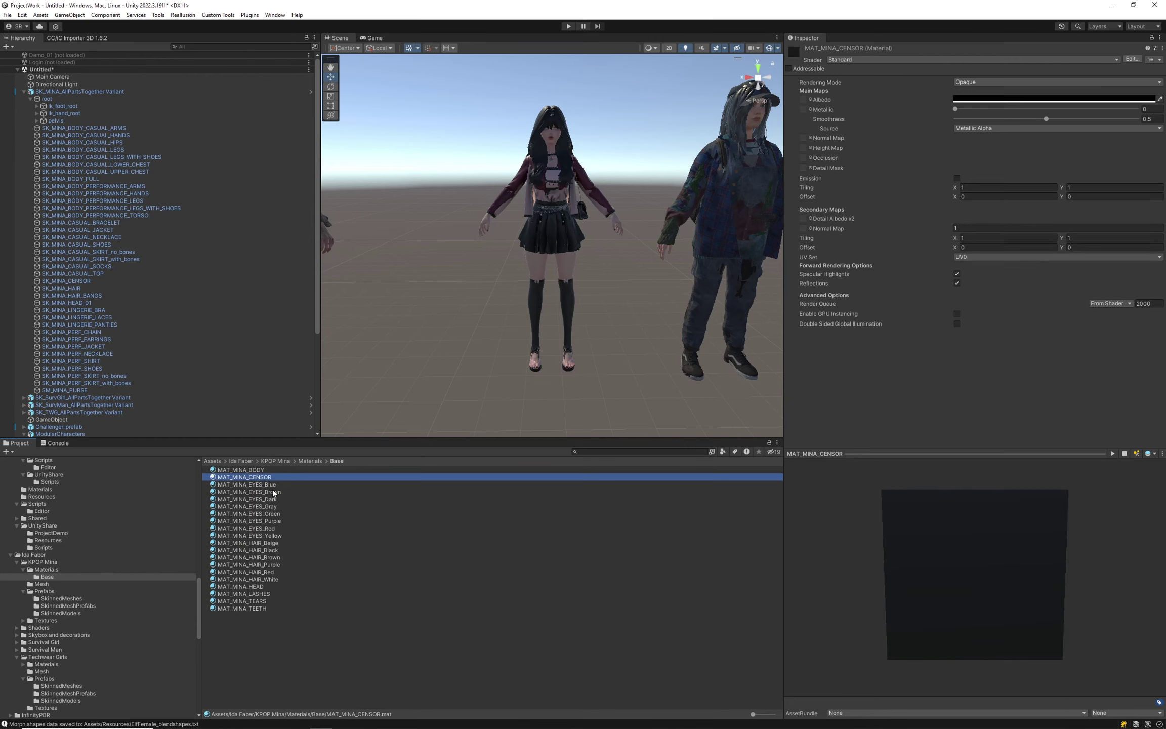
{"action": "left_click", "coordinate": [274, 492]}
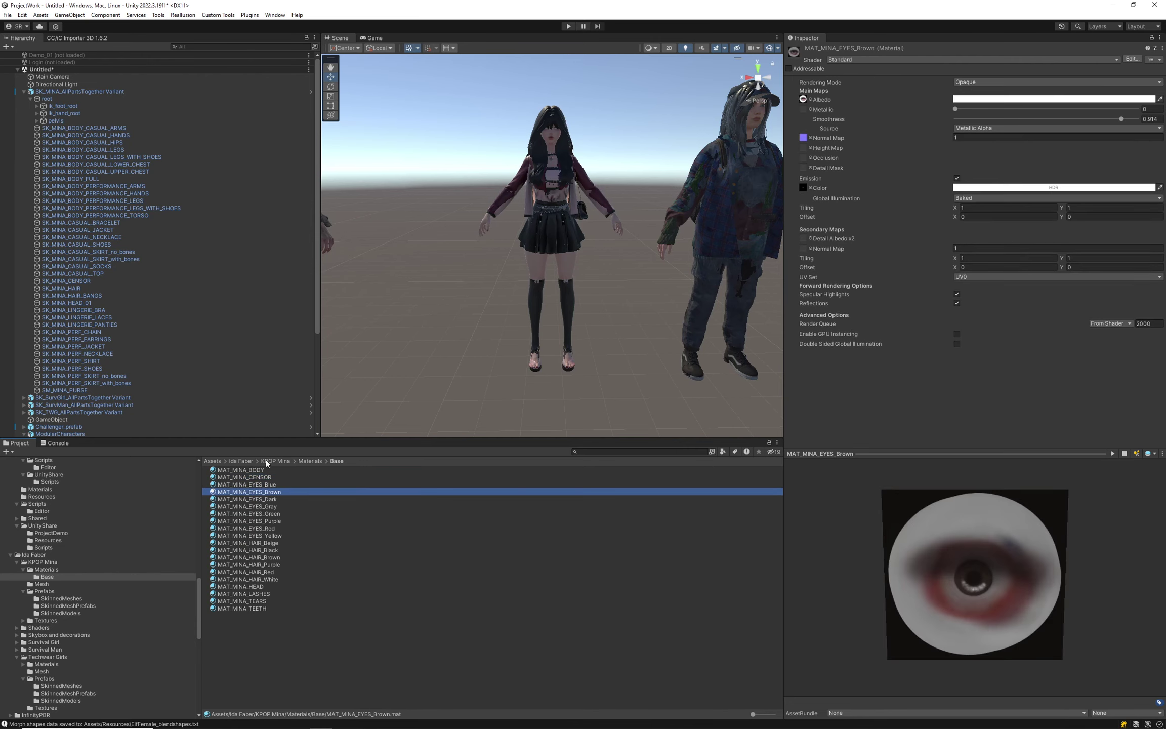
- Assign MAT_MINA_HAIR_Beige, MAT_MINA_EYES_Blue and MAT_MINA_TEETH as SK_MINA's Hair, Eye and Mouth Mat, and add MAT_MINA_LASHES and MAT_MINA_TEARS to Hair Materials To Sync
{"action": "left_click", "coordinate": [51, 86]}
{"action": "left_click", "coordinate": [63, 91]}
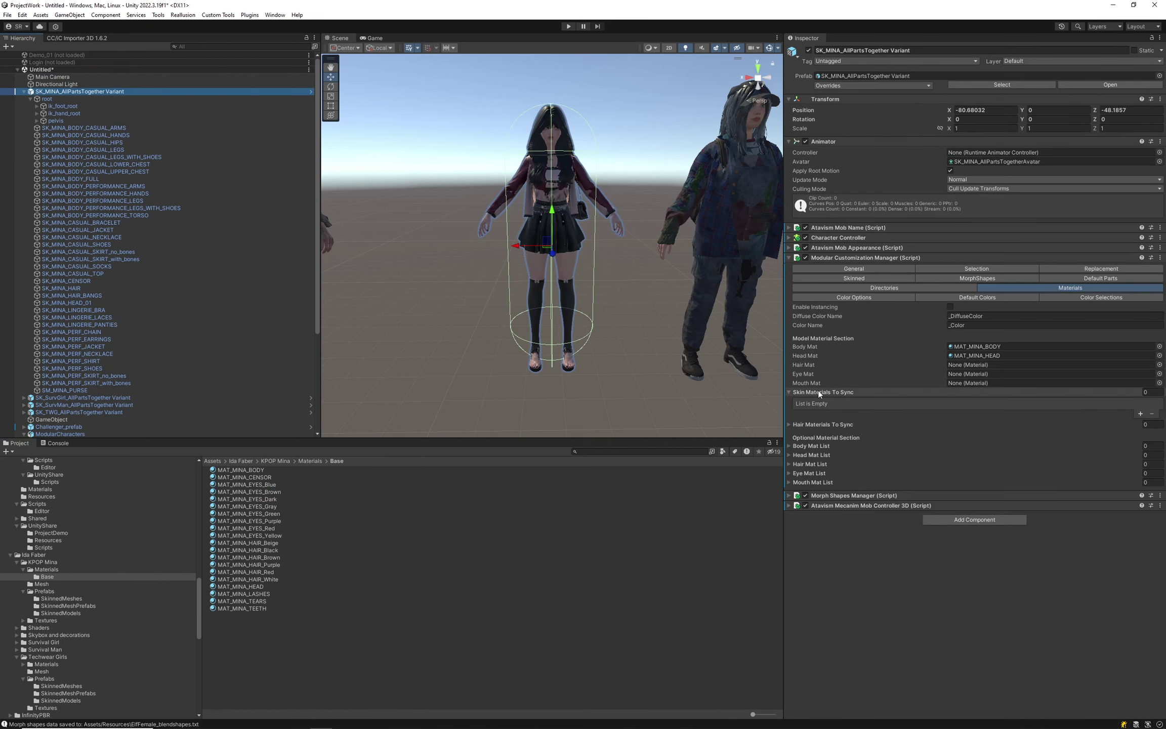
{"action": "left_click", "coordinate": [788, 423]}
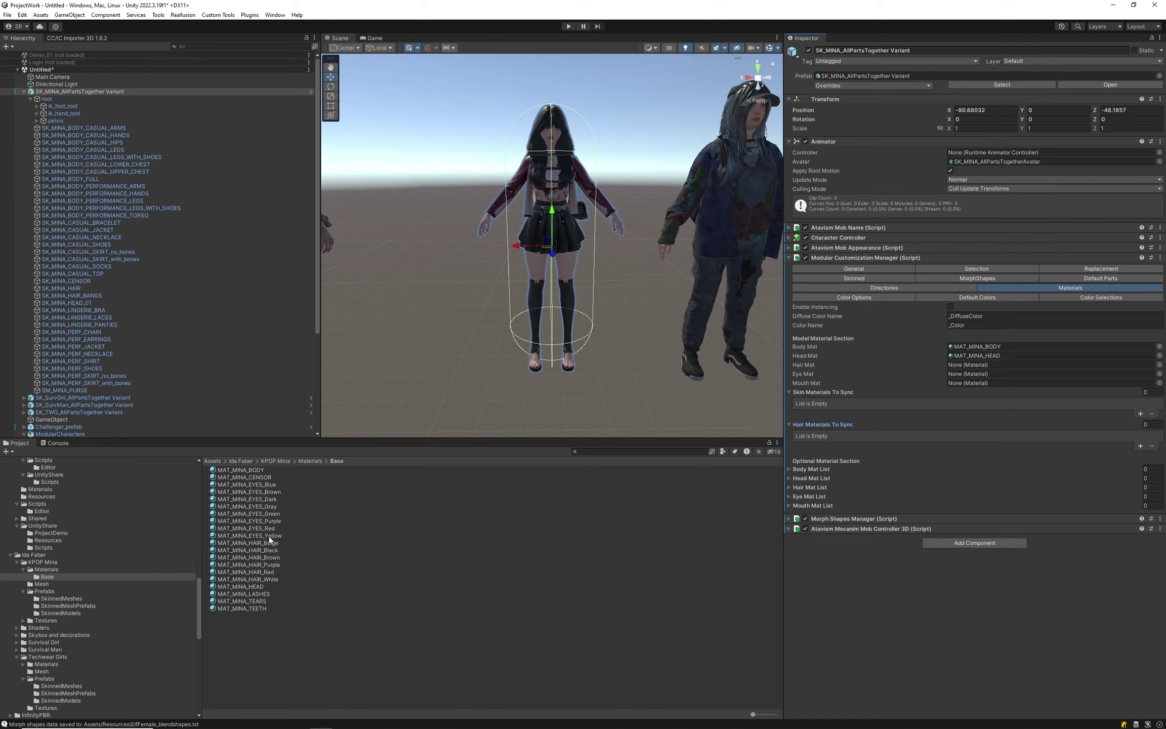
{"action": "left_click_drag", "start_coordinate": [262, 544], "coordinate": [956, 369]}
{"action": "left_click_drag", "start_coordinate": [262, 593], "coordinate": [808, 426]}
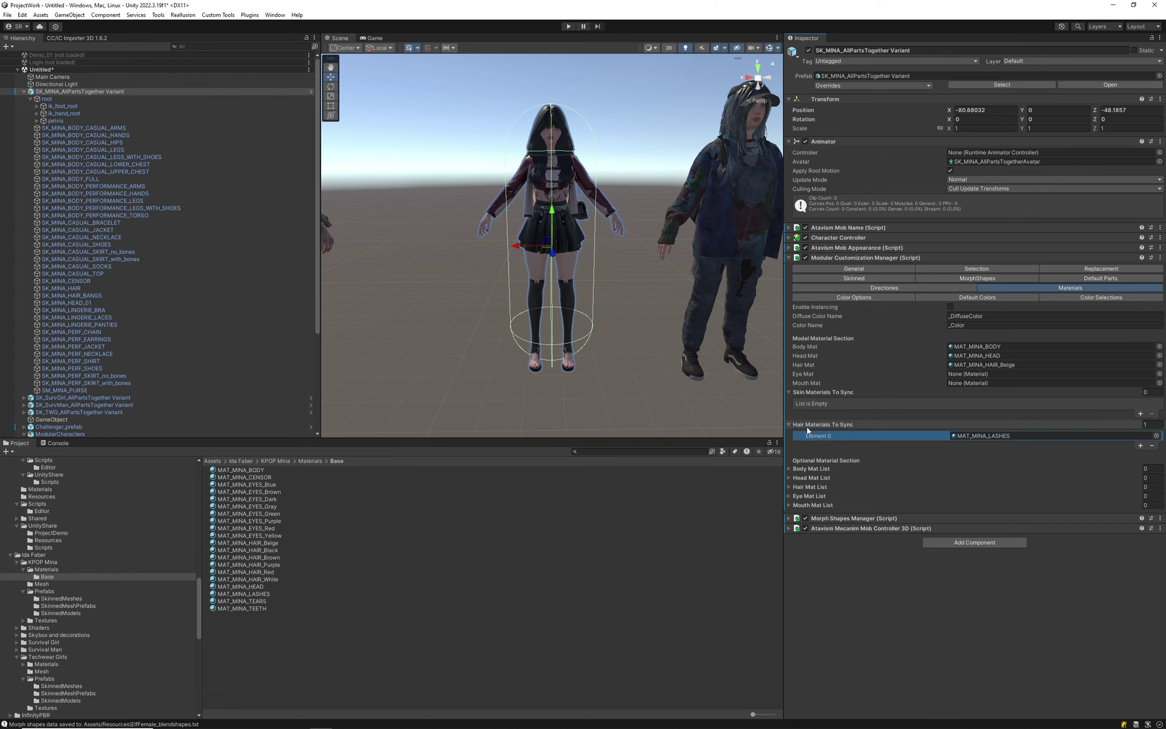
{"action": "left_click_drag", "start_coordinate": [260, 597], "coordinate": [818, 424]}
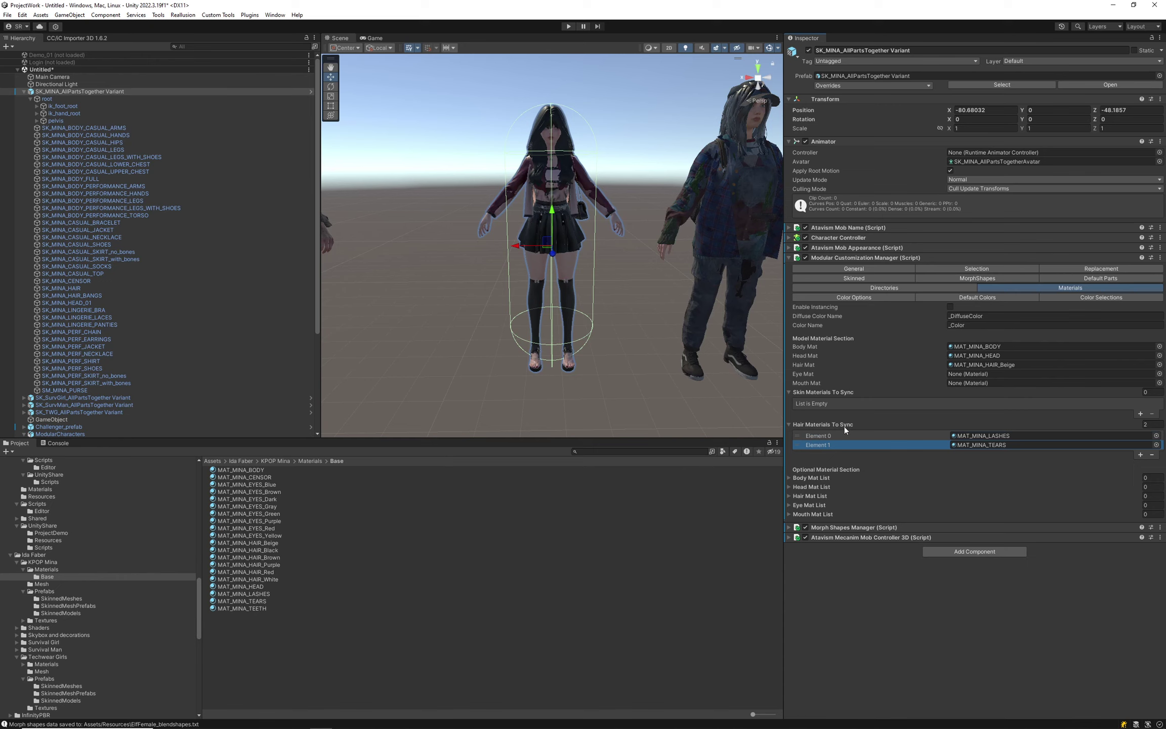
{"action": "left_click_drag", "start_coordinate": [273, 484], "coordinate": [965, 374]}
{"action": "left_click_drag", "start_coordinate": [261, 608], "coordinate": [975, 386]}
- Examine the optional Body, Head, Hair, Eye and Mouth Mat lists, then collapse the Body and Head lists
{"action": "left_click", "coordinate": [788, 513]}
{"action": "left_click", "coordinate": [789, 505]}
{"action": "left_click", "coordinate": [790, 494]}
{"action": "left_click", "coordinate": [790, 486]}
{"action": "left_click", "coordinate": [790, 477]}
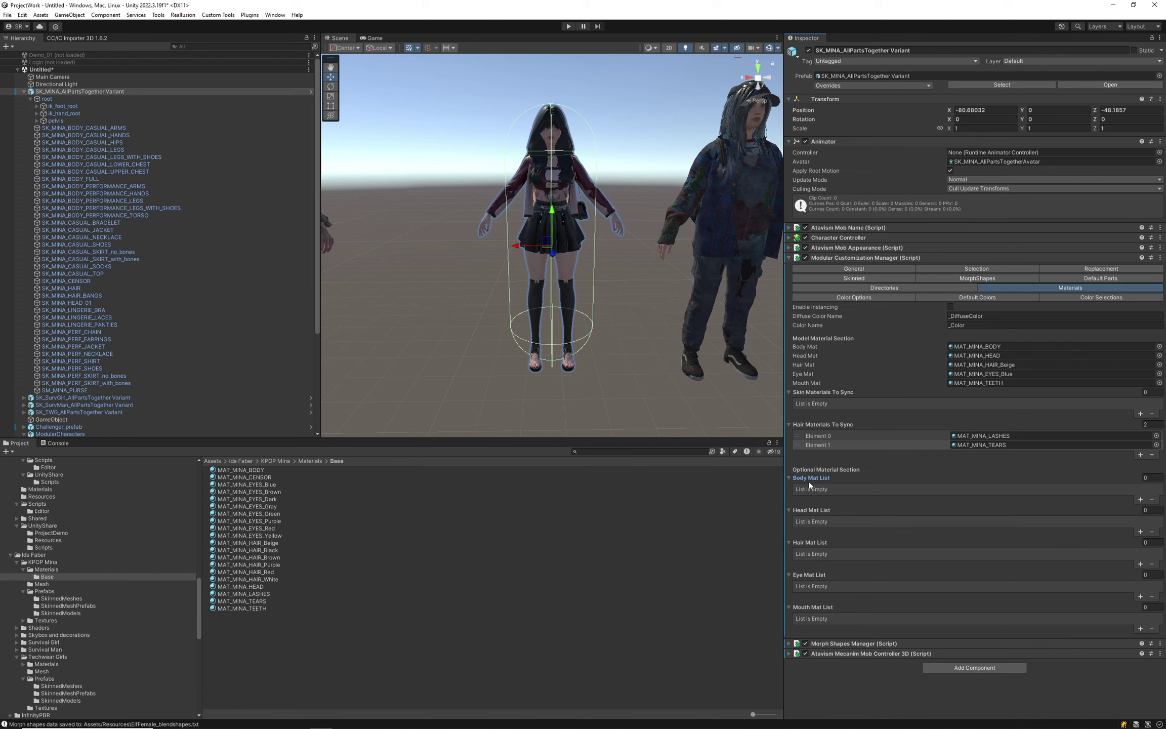
{"action": "mouse_move", "coordinate": [816, 481]}
{"action": "left_click", "coordinate": [788, 511]}
{"action": "left_click", "coordinate": [790, 477]}
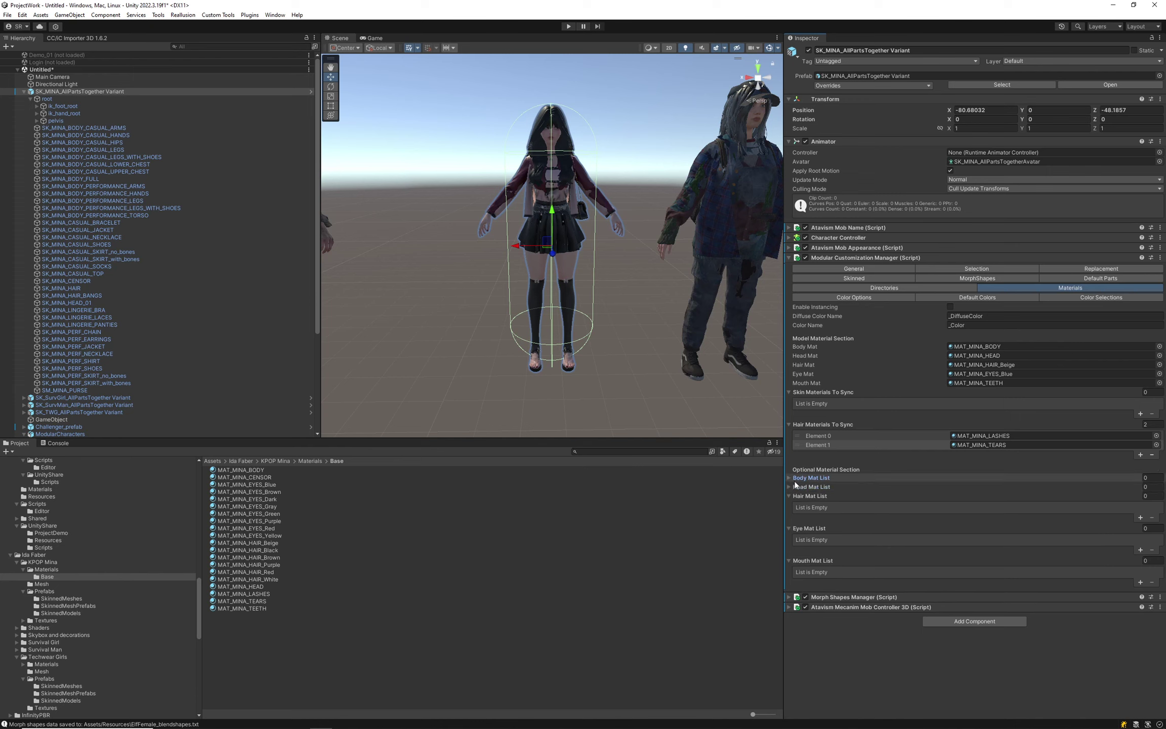
{"action": "left_click", "coordinate": [789, 495]}
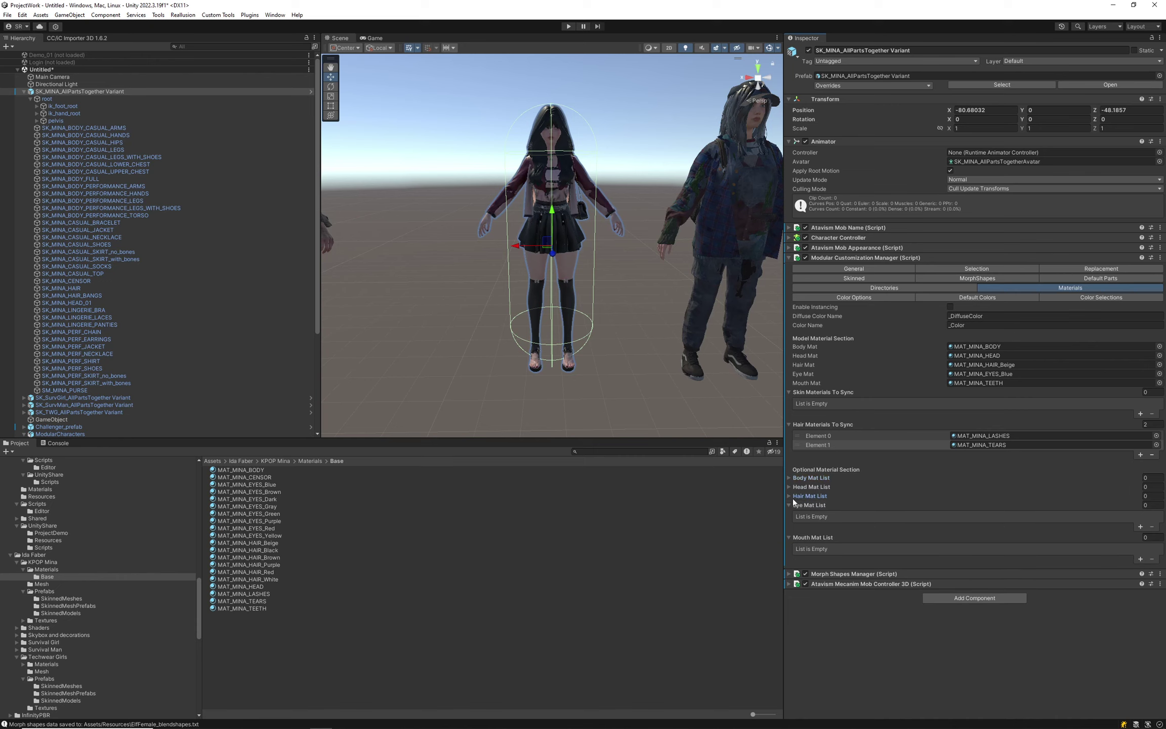
{"action": "left_click", "coordinate": [790, 495]}
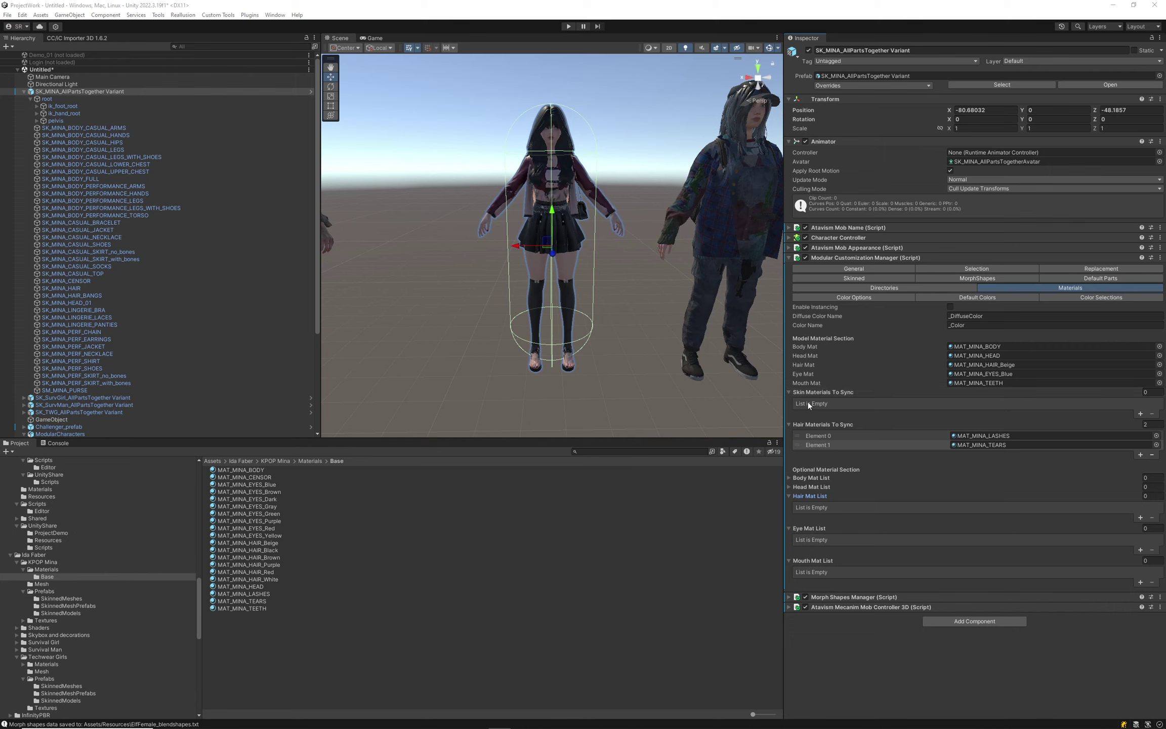
- Turn off Direct Set Hair Color, Direct Set Eye Color and Direct Set Skin Color in SK_MINA's color options
{"action": "mouse_move", "coordinate": [803, 393]}
{"action": "left_click", "coordinate": [868, 296]}
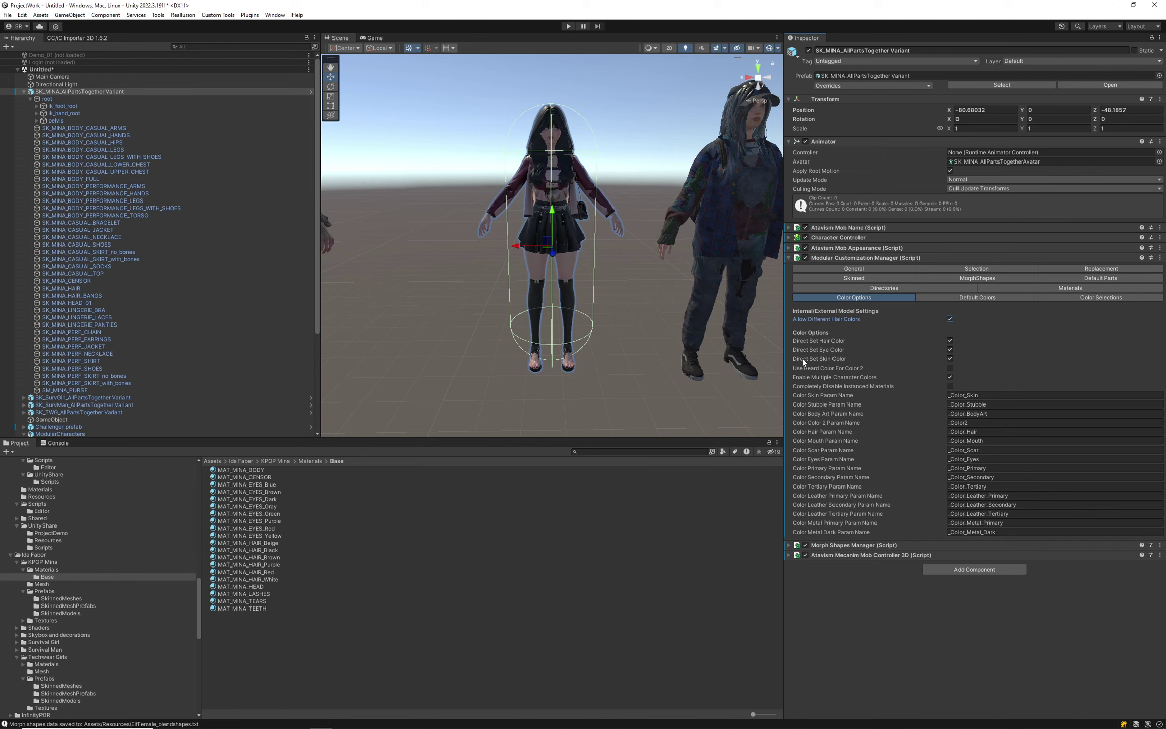
{"action": "mouse_move", "coordinate": [844, 358]}
{"action": "left_click", "coordinate": [950, 377]}
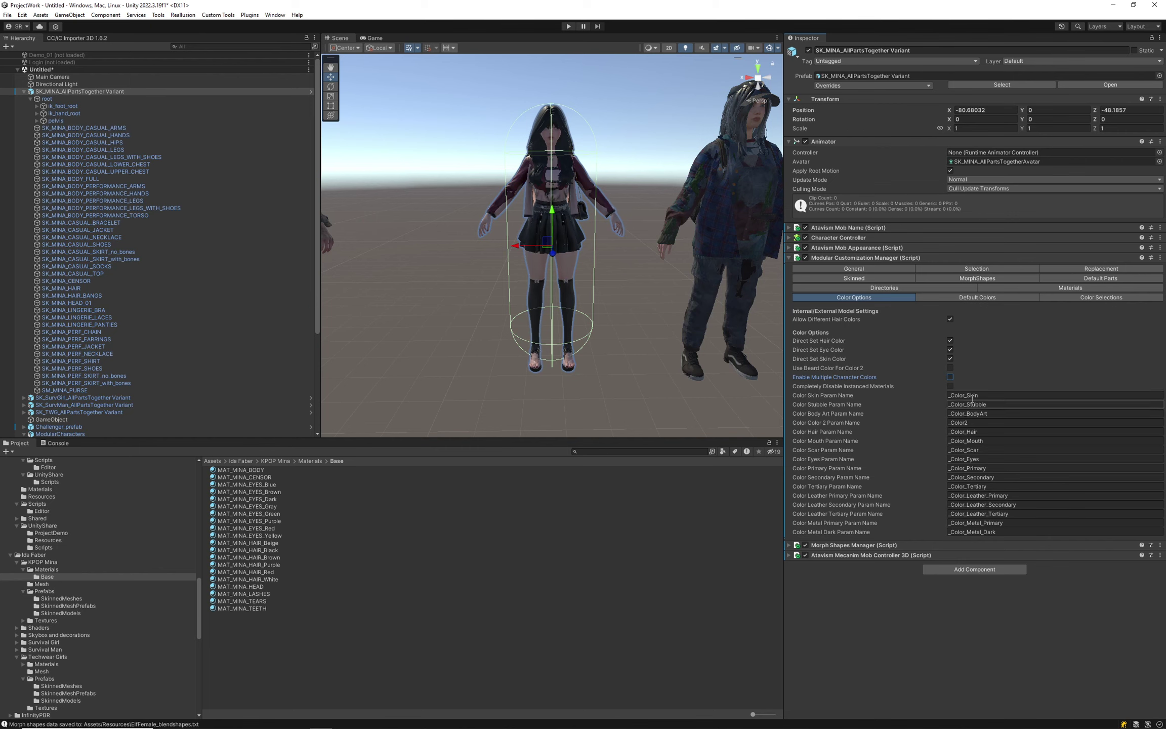
{"action": "left_click", "coordinate": [950, 349]}
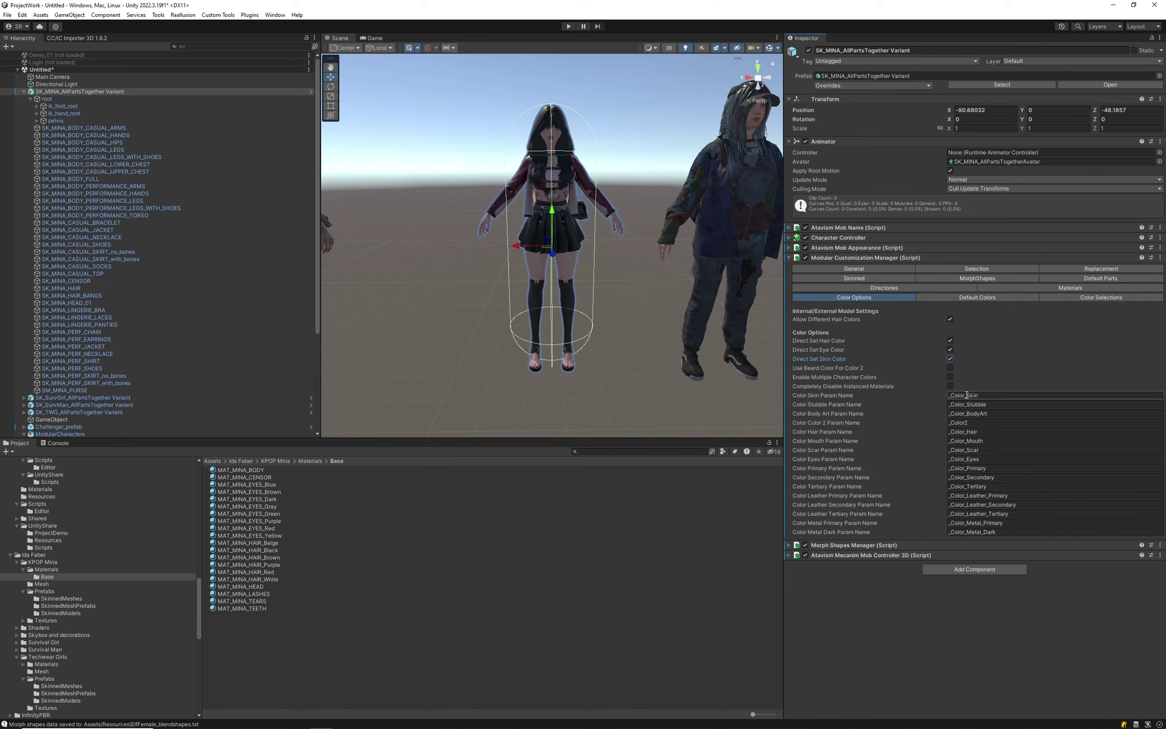
{"action": "left_click", "coordinate": [951, 341]}
{"action": "left_click", "coordinate": [950, 359]}
{"action": "left_click", "coordinate": [950, 368]}
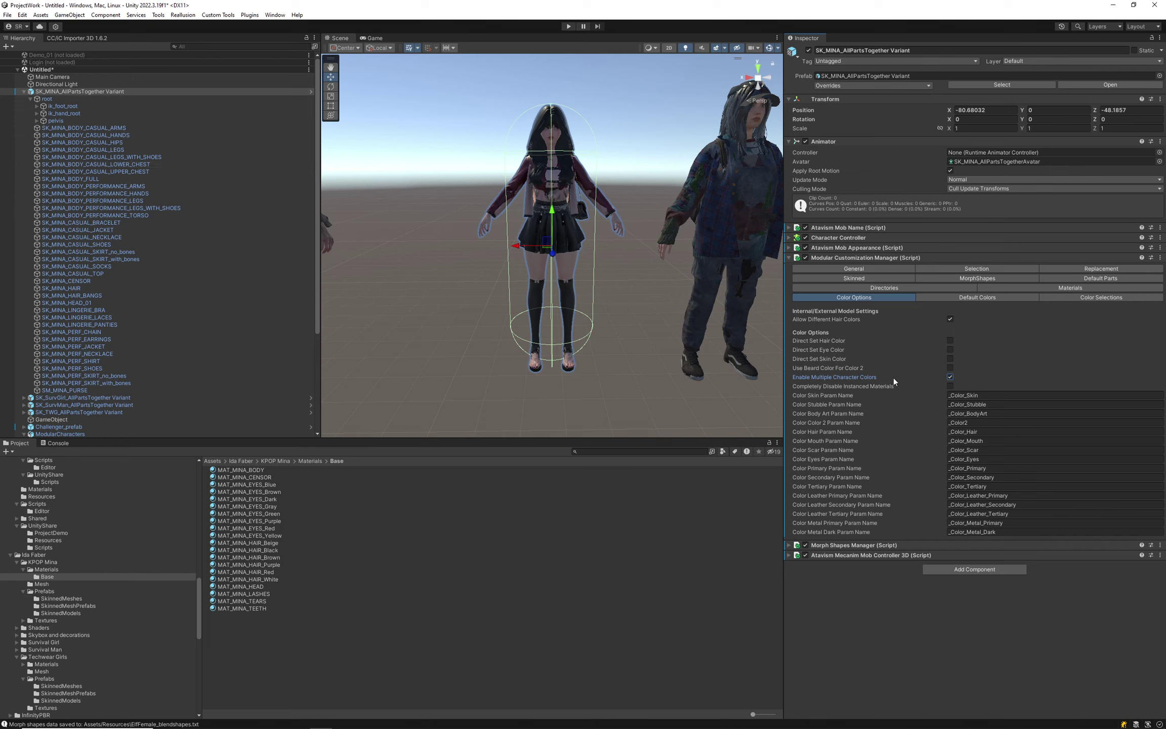
- Inspect Mina's casual arms, hands and legs body parts and the material each one uses
{"action": "left_click", "coordinate": [113, 129]}
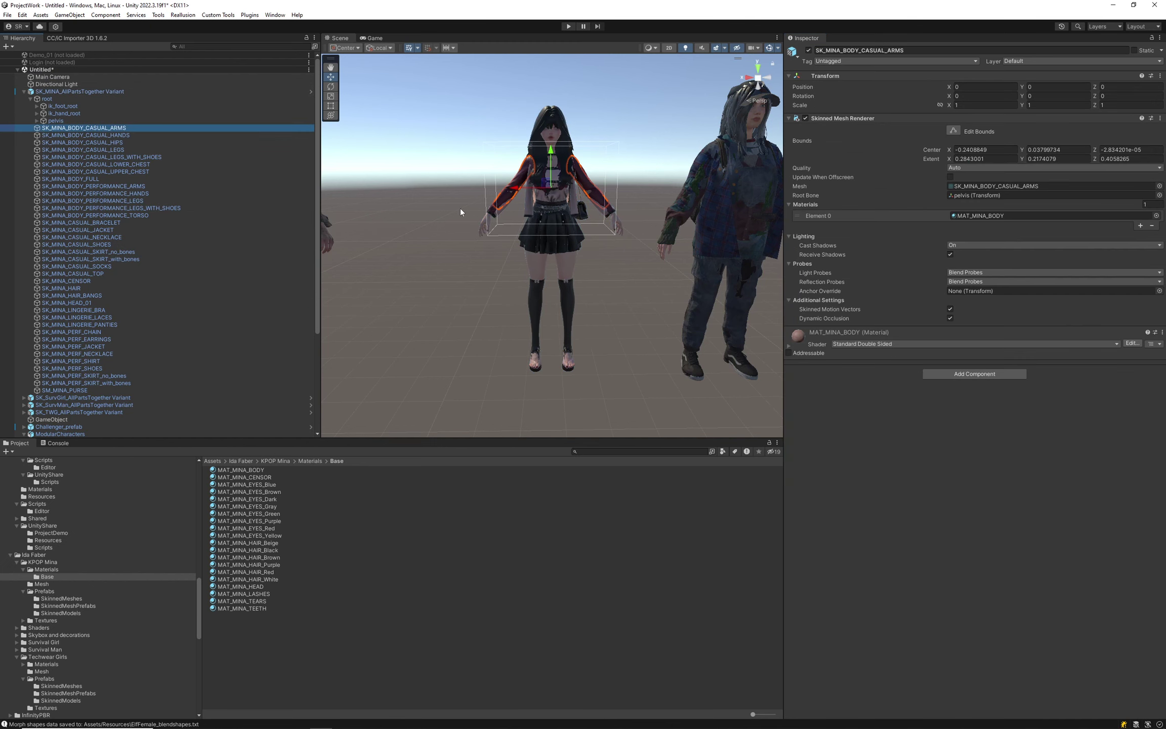
{"action": "left_click", "coordinate": [97, 135]}
{"action": "left_click", "coordinate": [116, 149]}
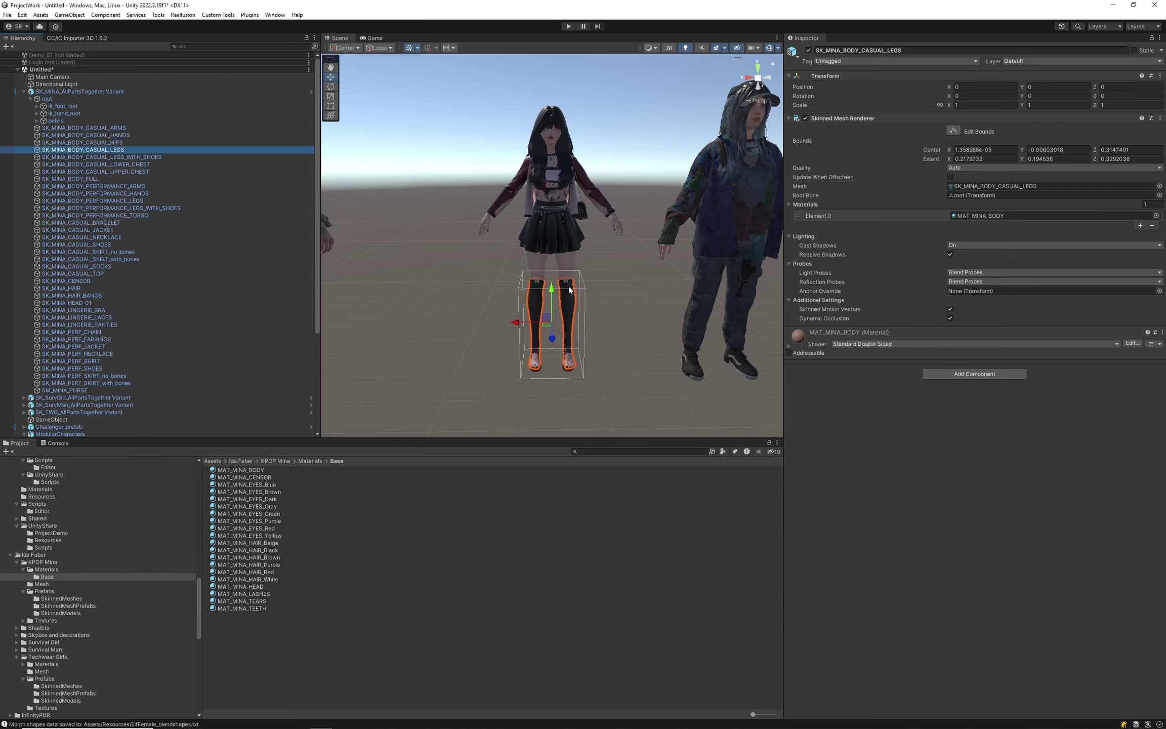
{"action": "right_click_drag", "start_coordinate": [541, 305], "coordinate": [637, 275]}
{"action": "key", "text": "f"}
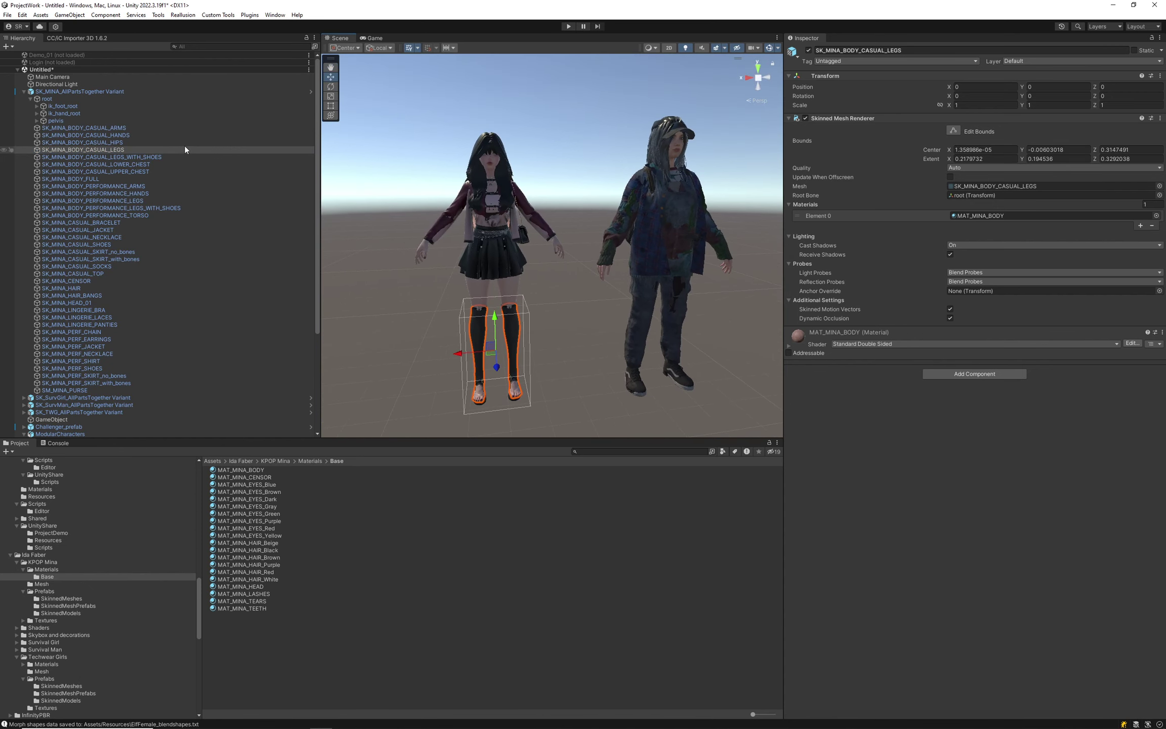
- Disable Allow Different Hair Colors and Enable Multiple Character Colors on SK_MINA, and enable Completely Disable Instanced Materials
{"action": "left_click", "coordinate": [70, 91]}
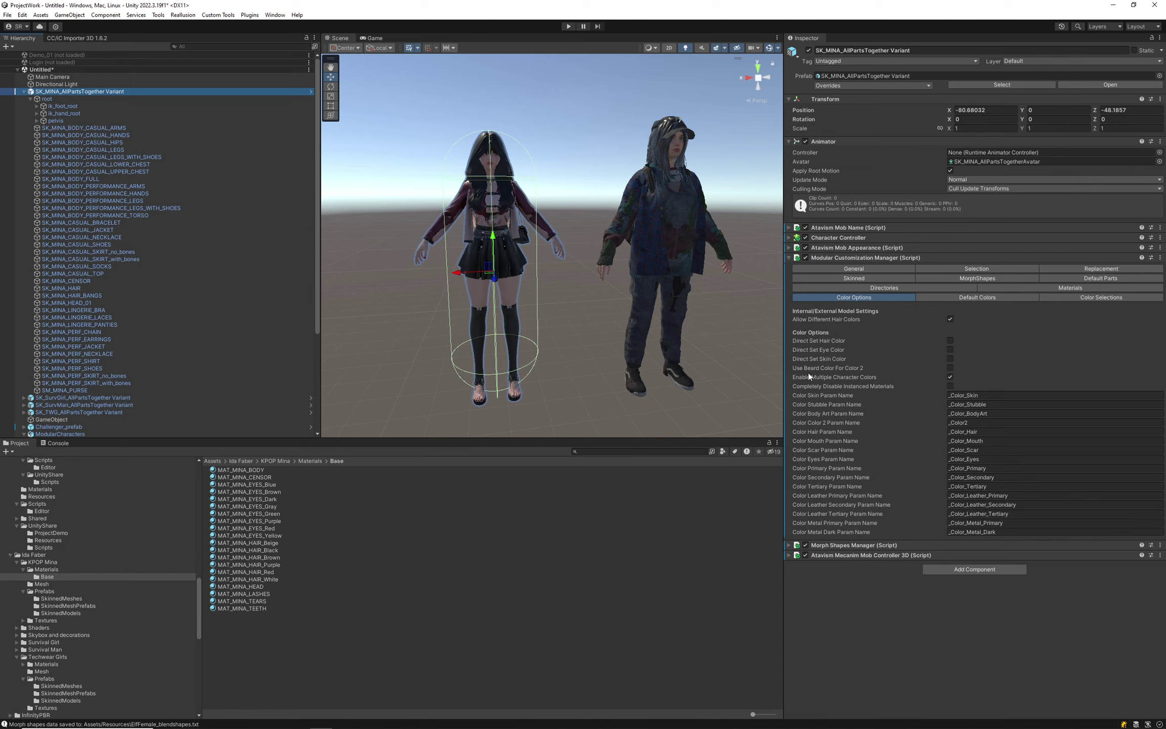
{"action": "left_click", "coordinate": [950, 378]}
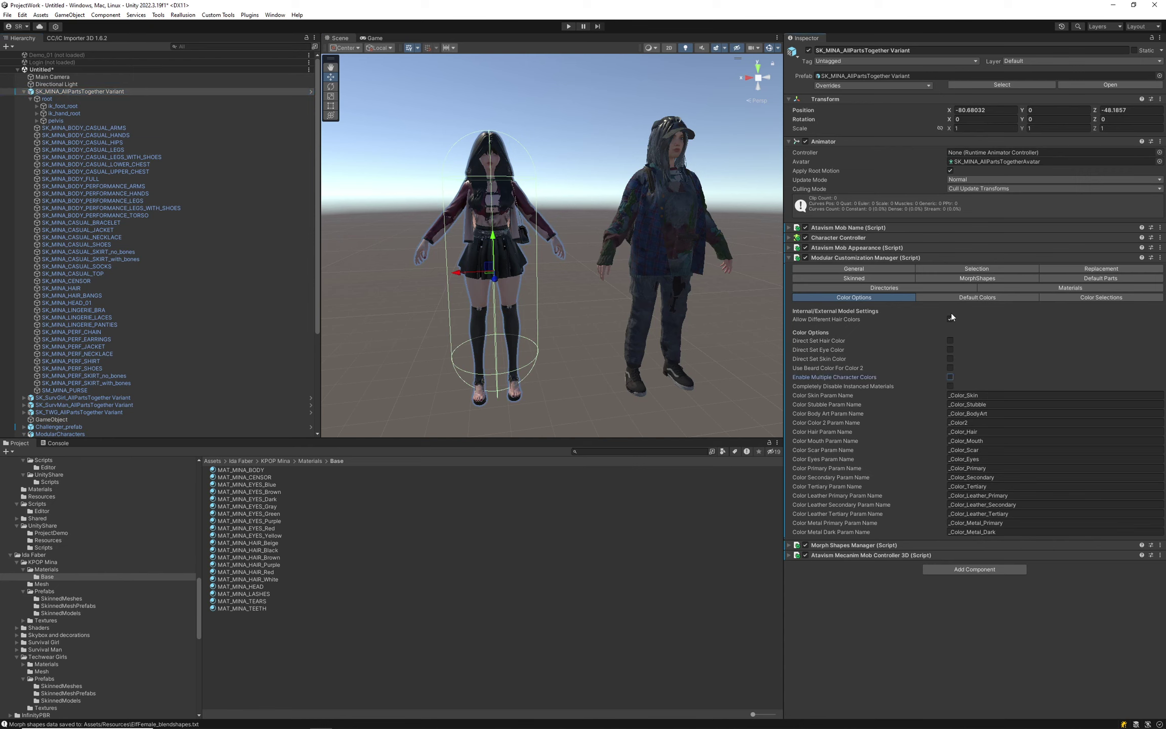
{"action": "left_click", "coordinate": [949, 386]}
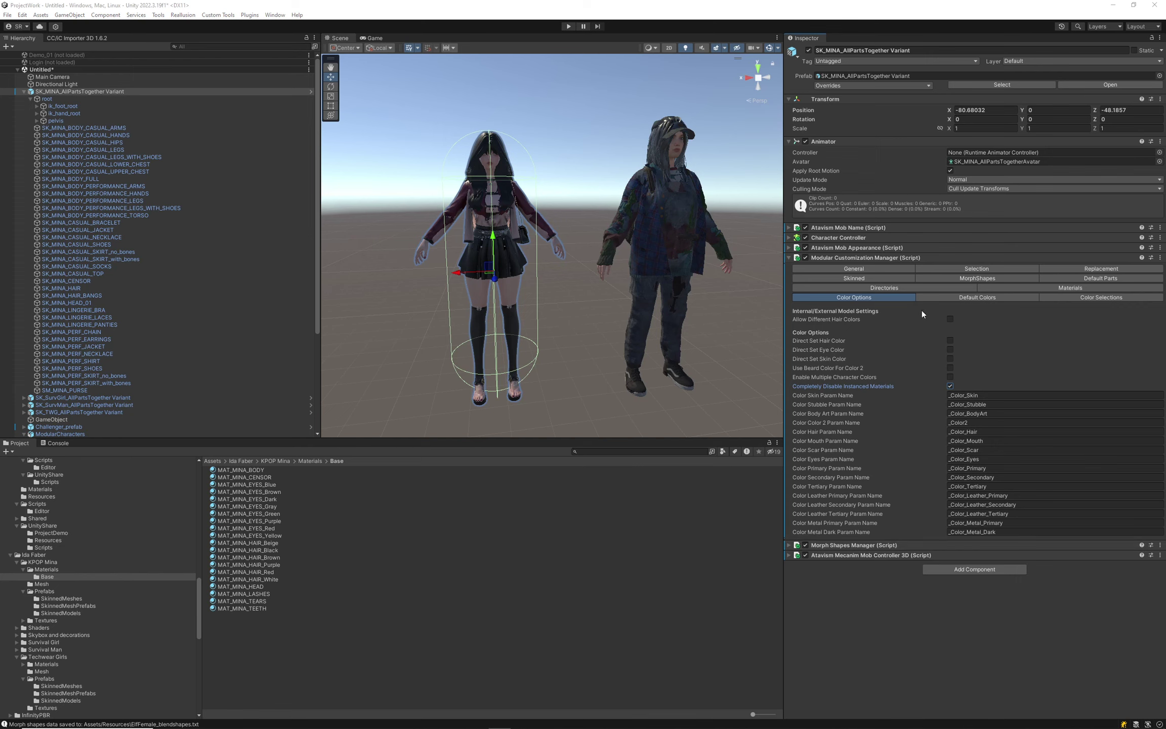
- Set SK_MINA's Default Skin Color to white (FFFFFF)
{"action": "left_click", "coordinate": [935, 298]}
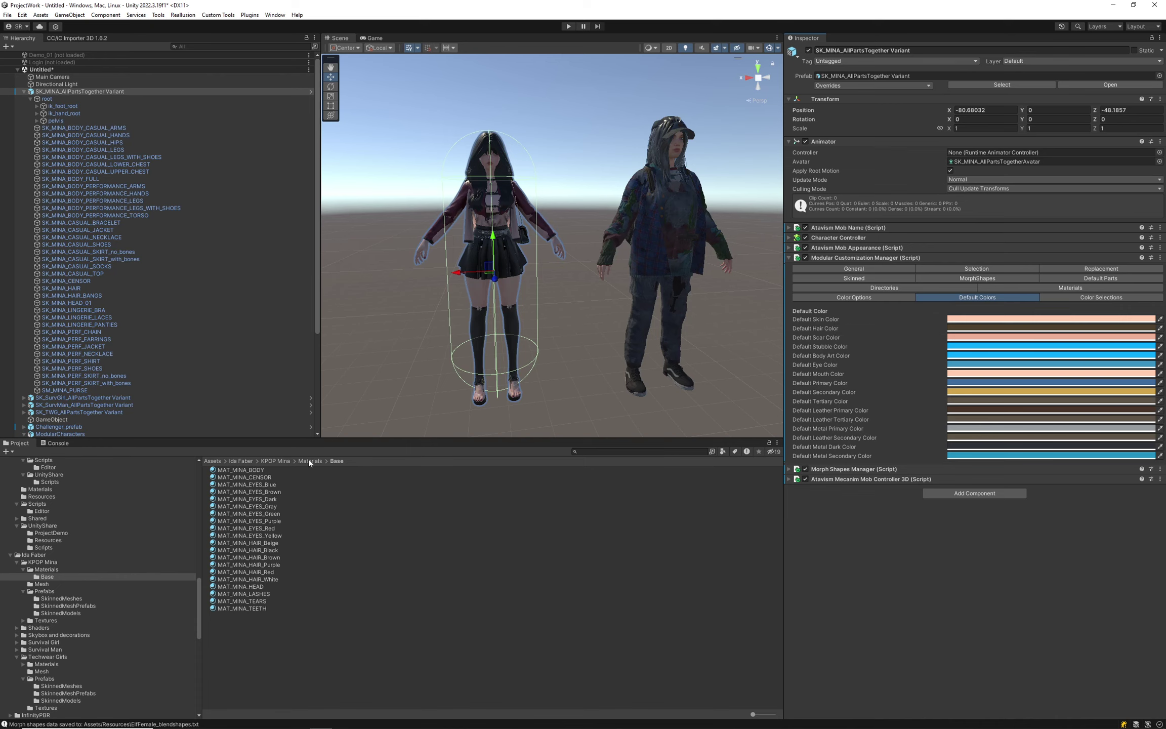
{"action": "left_click", "coordinate": [996, 320]}
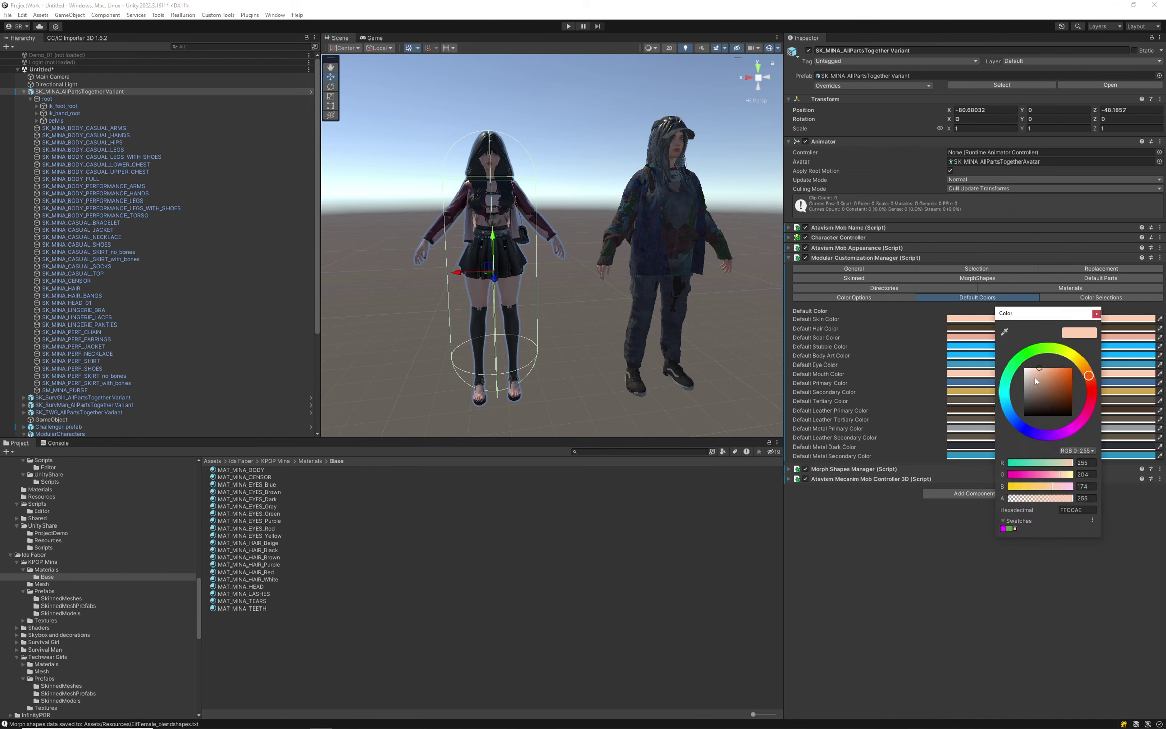
{"action": "left_click_drag", "start_coordinate": [1035, 377], "coordinate": [1024, 368]}
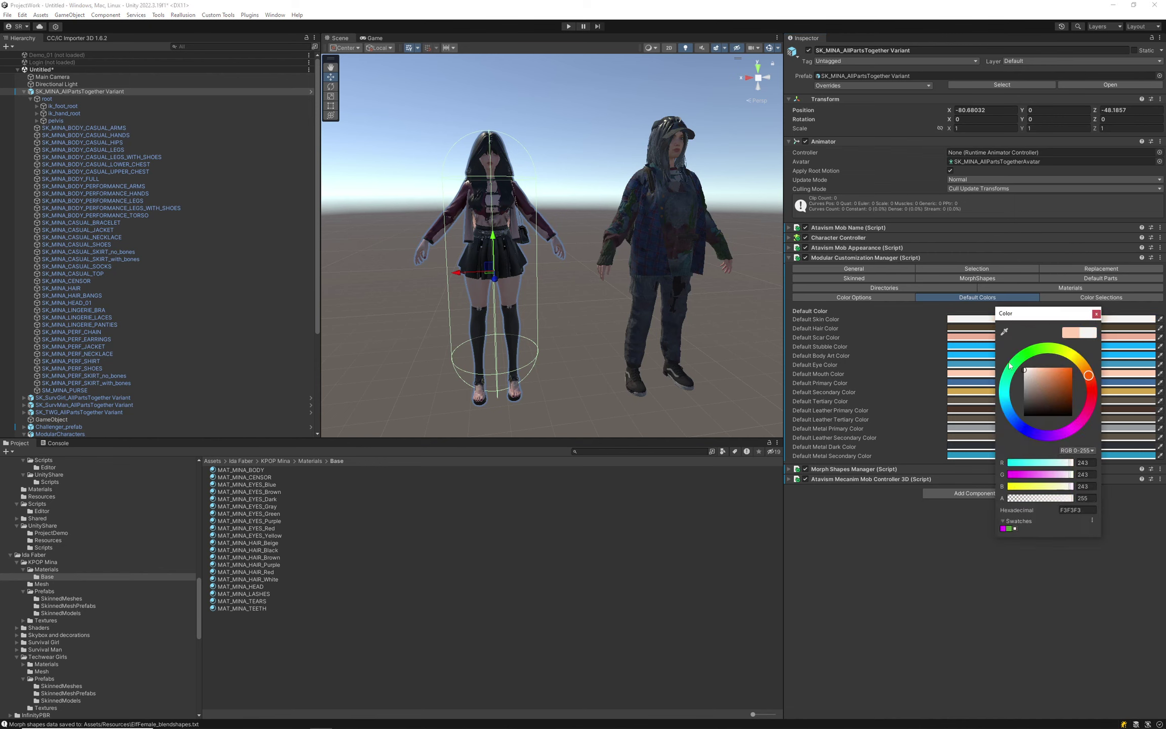
{"action": "left_click", "coordinate": [1096, 314]}
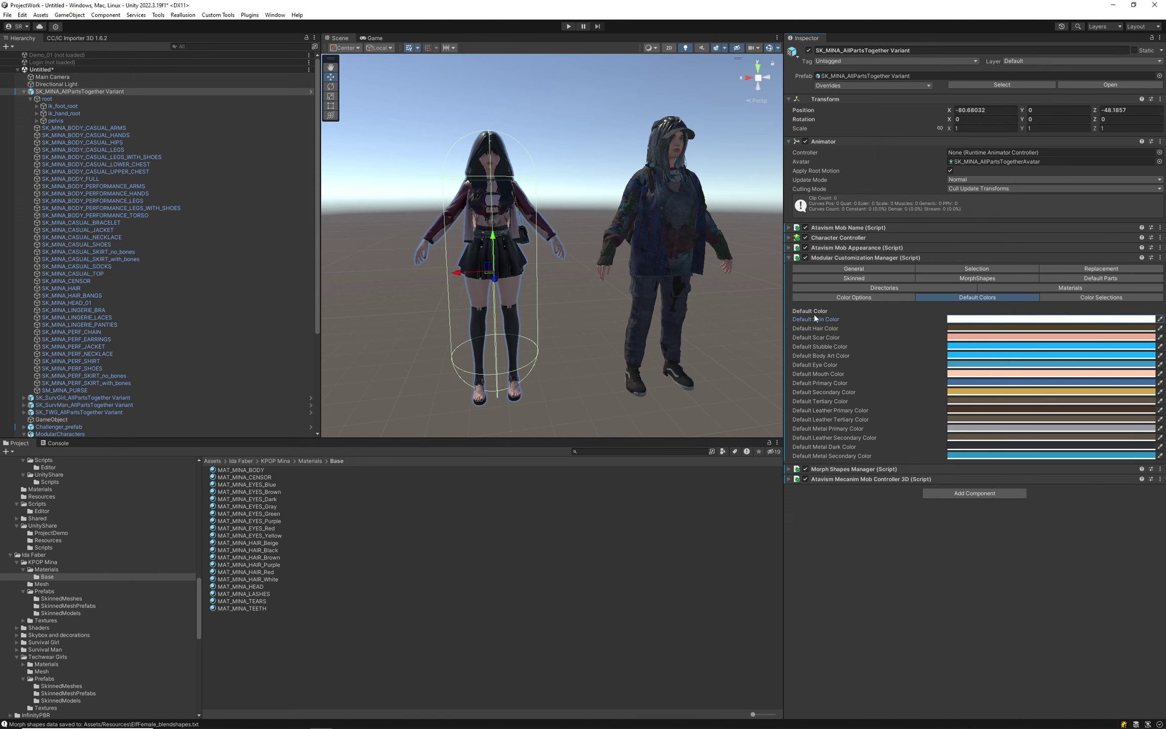
- Try white (FFFFFF) and dark grey (685858) as the Default Hair Color, checking the Default Skin Color for comparison
{"action": "left_click", "coordinate": [966, 329]}
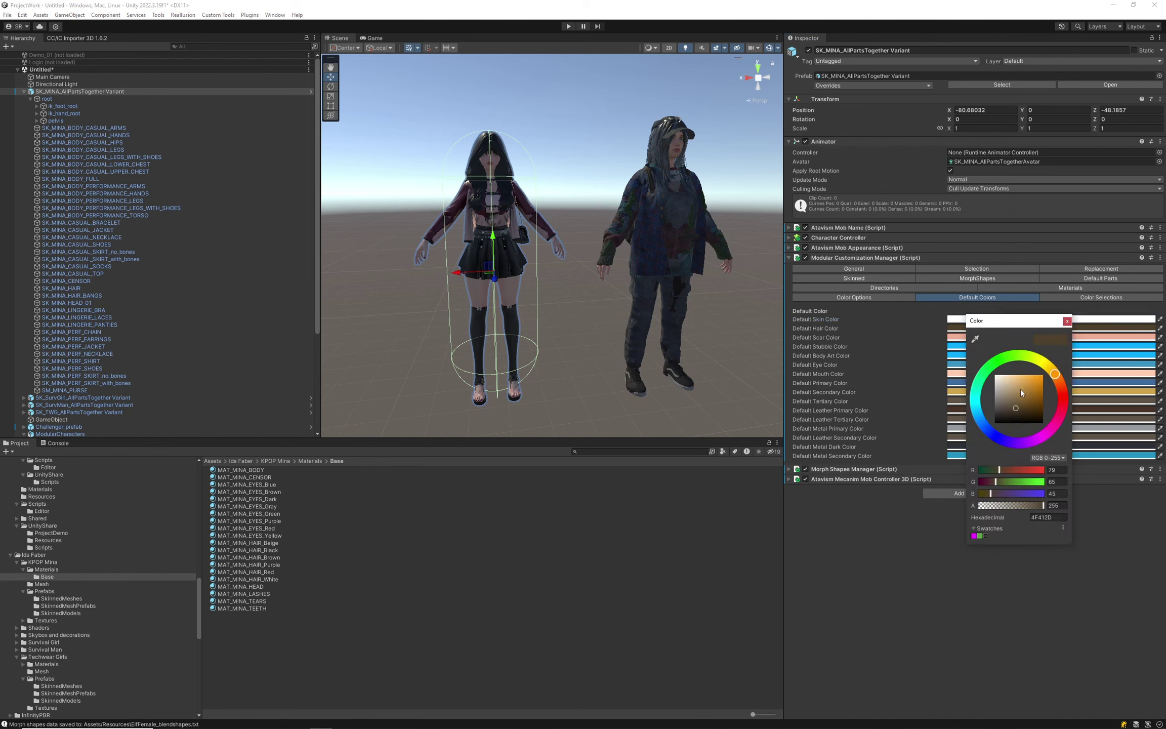
{"action": "left_click", "coordinate": [985, 536]}
{"action": "left_click", "coordinate": [1067, 322]}
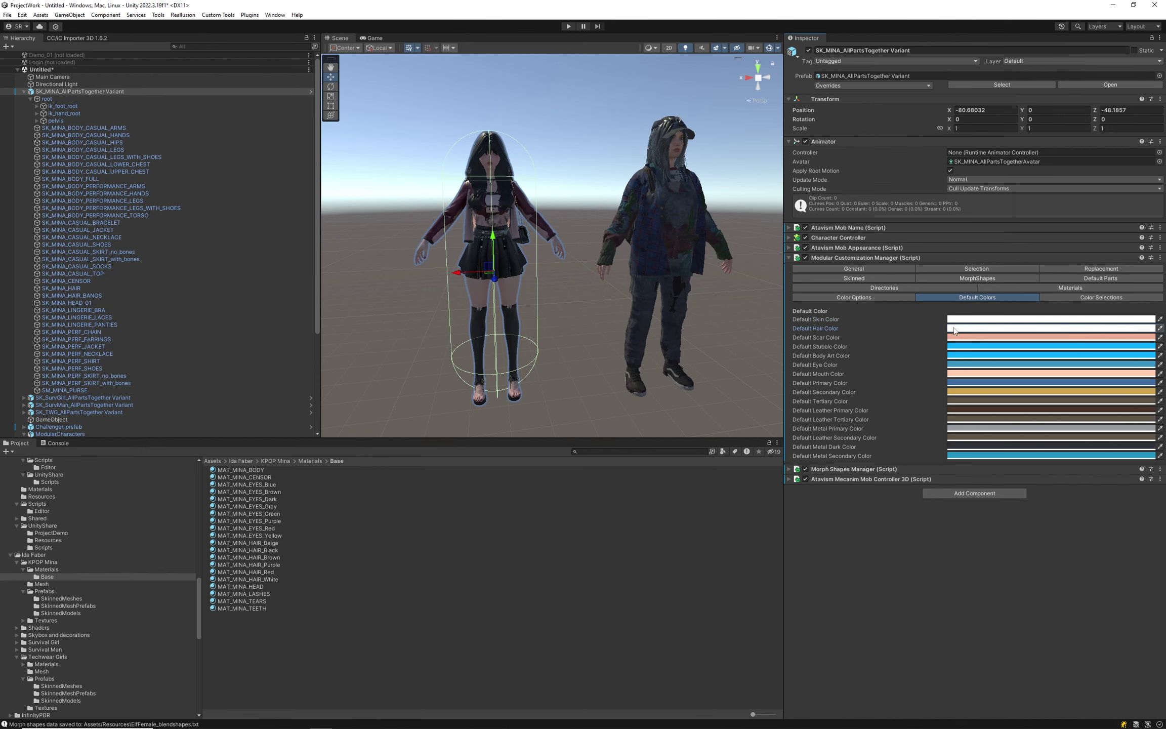
{"action": "left_click", "coordinate": [954, 329]}
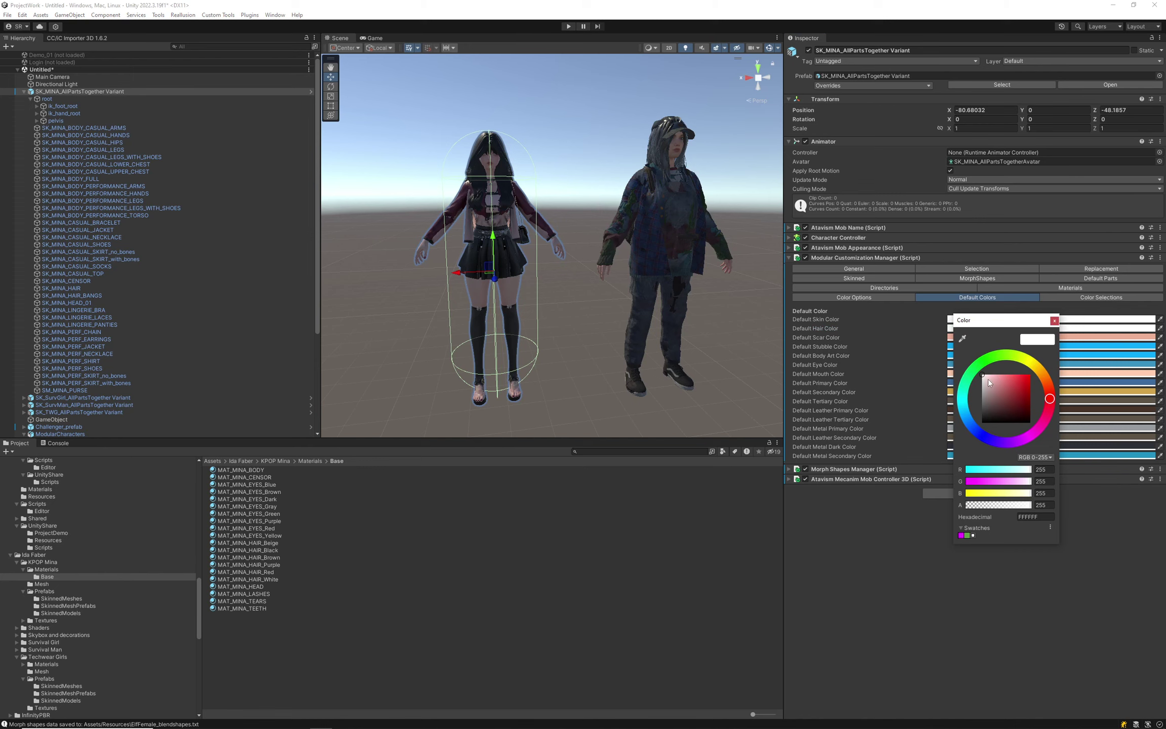
{"action": "mouse_move", "coordinate": [988, 379]}
{"action": "left_mouse_down"}
{"action": "mouse_move", "coordinate": [1019, 411]}
{"action": "mouse_move", "coordinate": [990, 403]}
{"action": "left_mouse_up"}
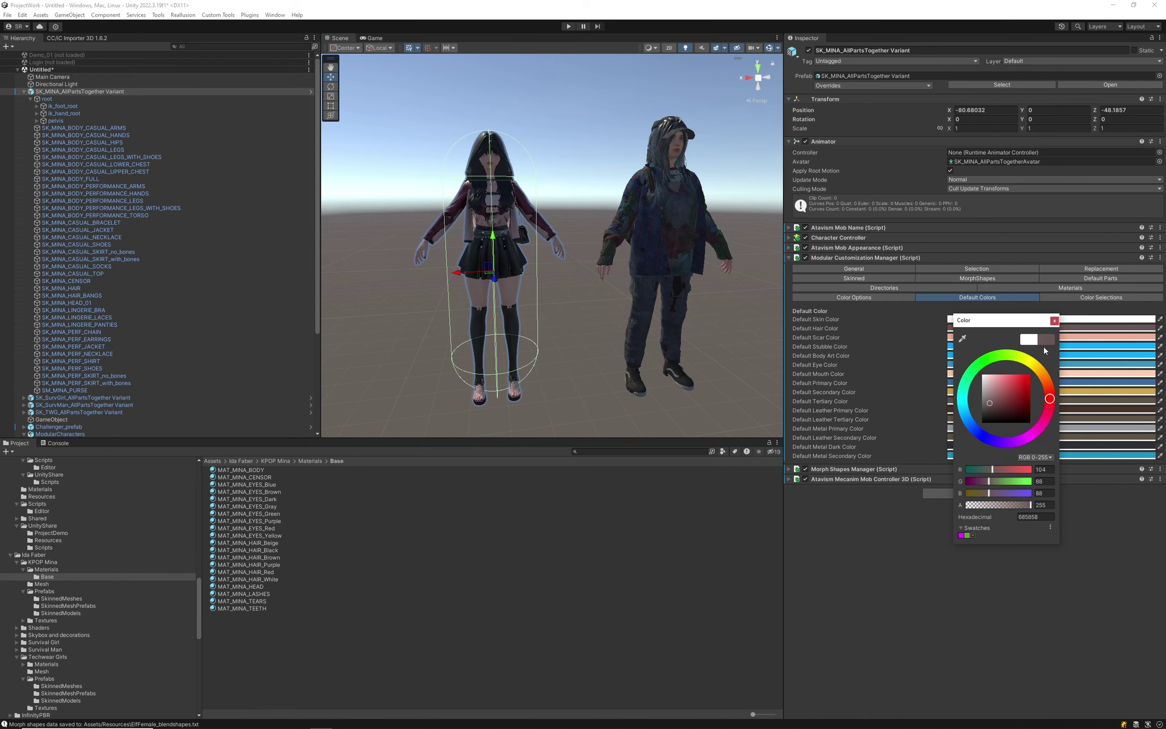
{"action": "left_click", "coordinate": [1055, 322]}
{"action": "left_click", "coordinate": [963, 320]}
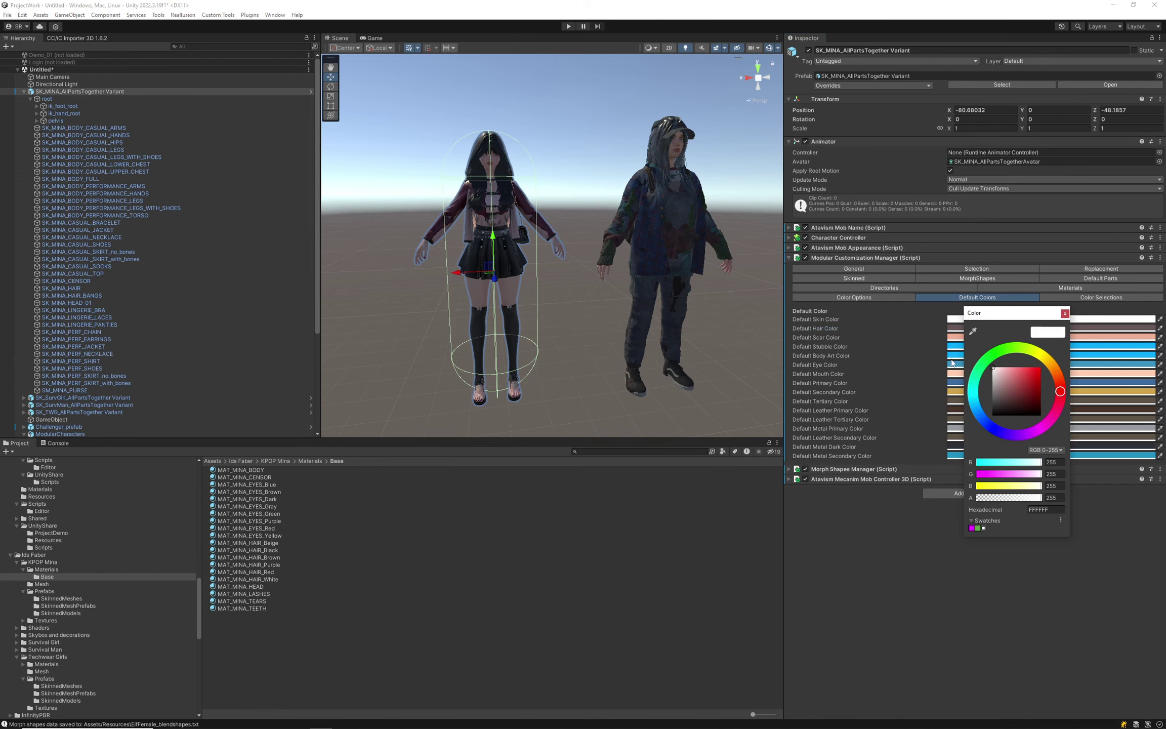
{"action": "left_click", "coordinate": [1065, 313]}
{"action": "left_click", "coordinate": [969, 331]}
{"action": "left_click_drag", "start_coordinate": [1001, 388], "coordinate": [997, 376]}
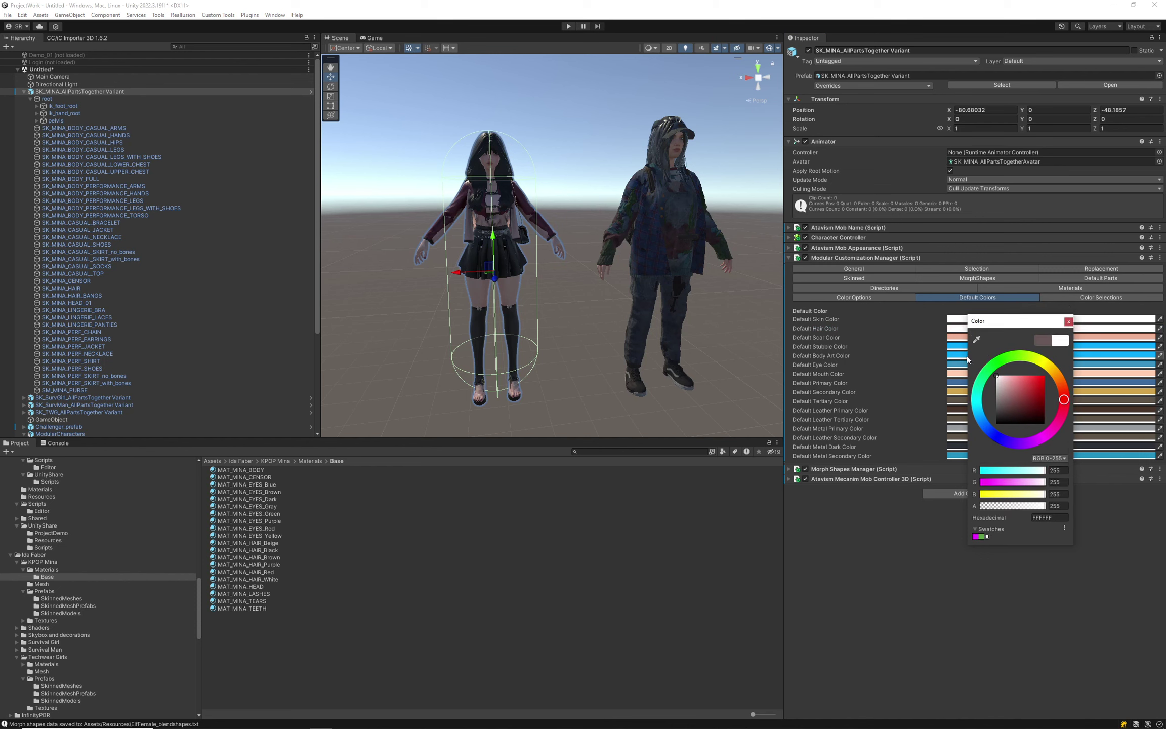
{"action": "left_click", "coordinate": [1068, 322]}
- Set the Default Hair Color to pale blue (C1C9EC) with full opacity (alpha 255)
{"action": "left_click", "coordinate": [1033, 332]}
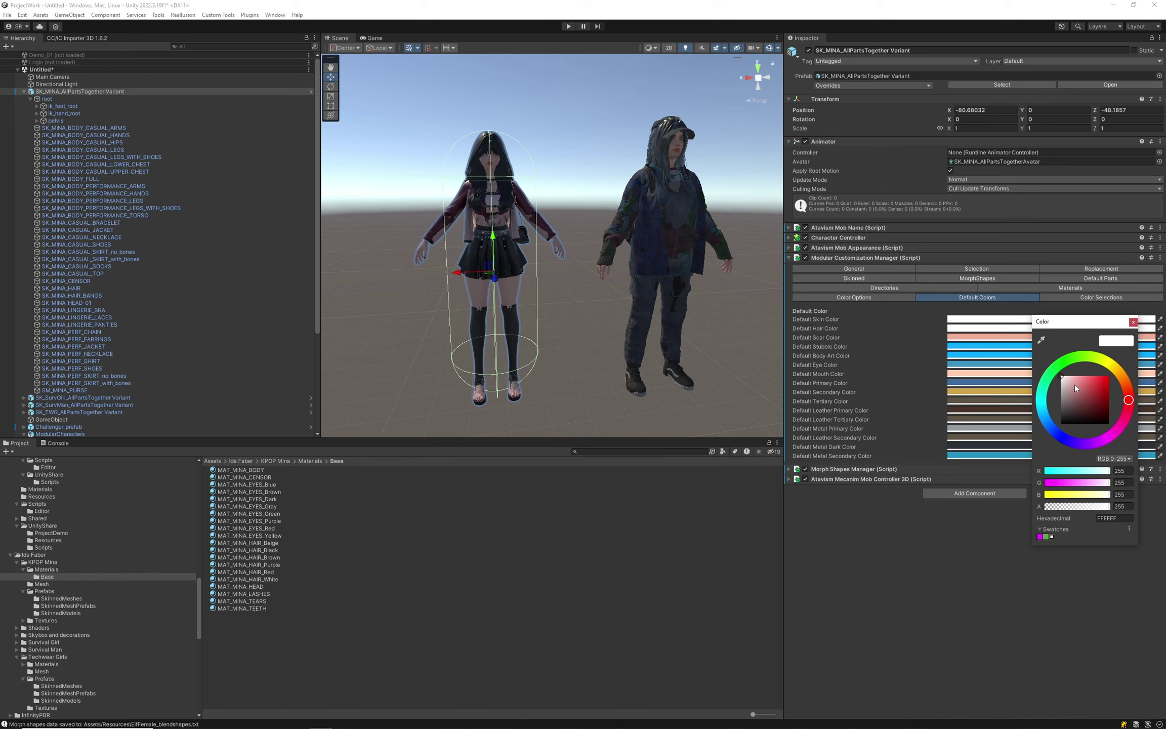
{"action": "left_click_drag", "start_coordinate": [1075, 385], "coordinate": [1069, 379]}
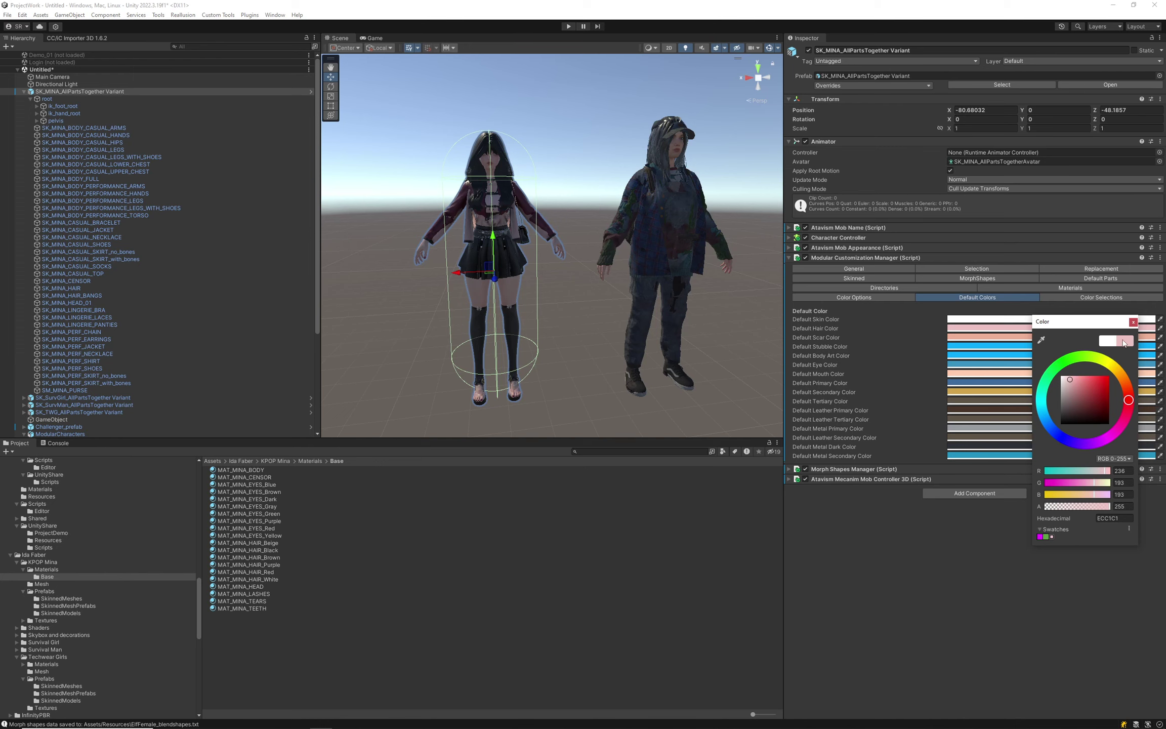
{"action": "left_click_drag", "start_coordinate": [1128, 400], "coordinate": [1048, 444]}
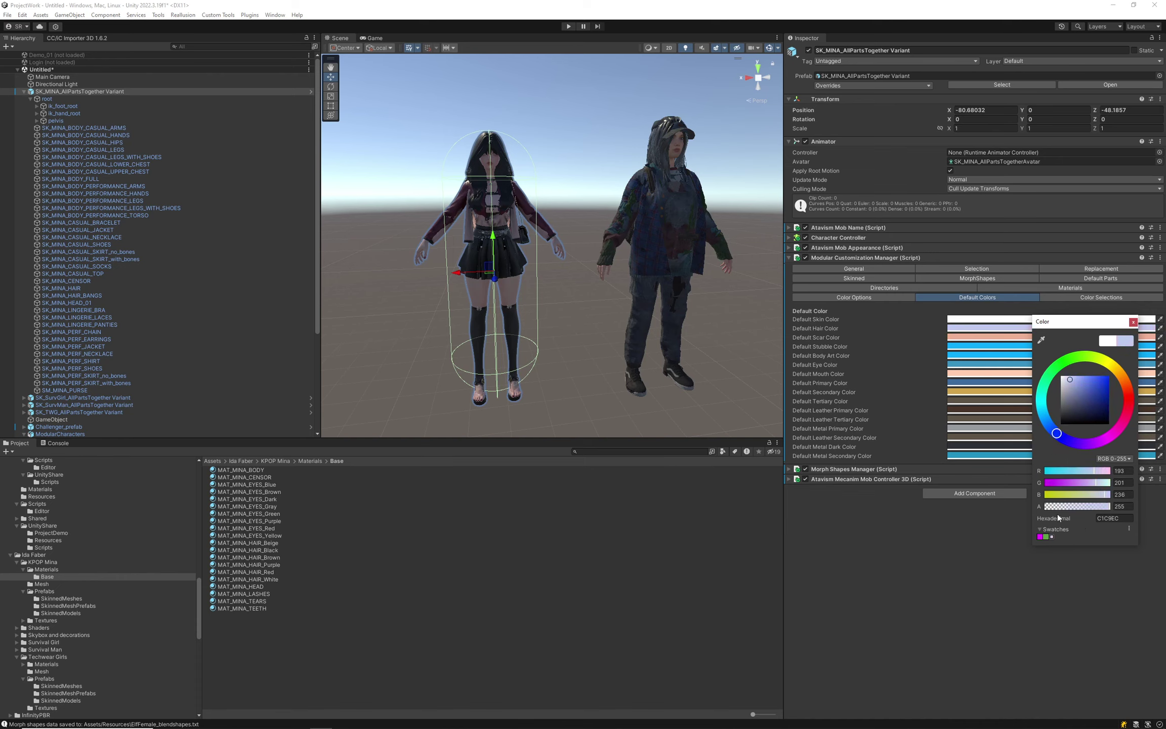
{"action": "mouse_move", "coordinate": [1105, 506]}
{"action": "left_mouse_down"}
{"action": "mouse_move", "coordinate": [1043, 511]}
{"action": "mouse_move", "coordinate": [1115, 508]}
{"action": "left_mouse_up"}
{"action": "left_click", "coordinate": [1133, 322]}
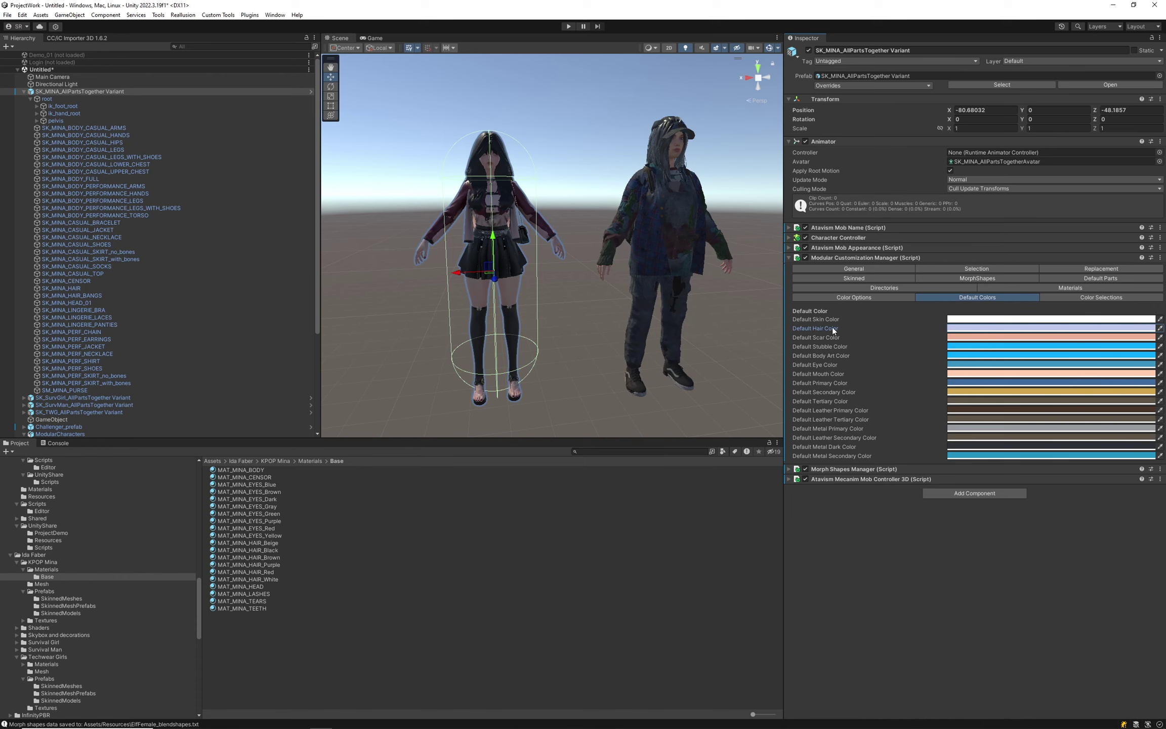
- Compare the color parameter names in the color options with the list of default colors
{"action": "left_click", "coordinate": [872, 297]}
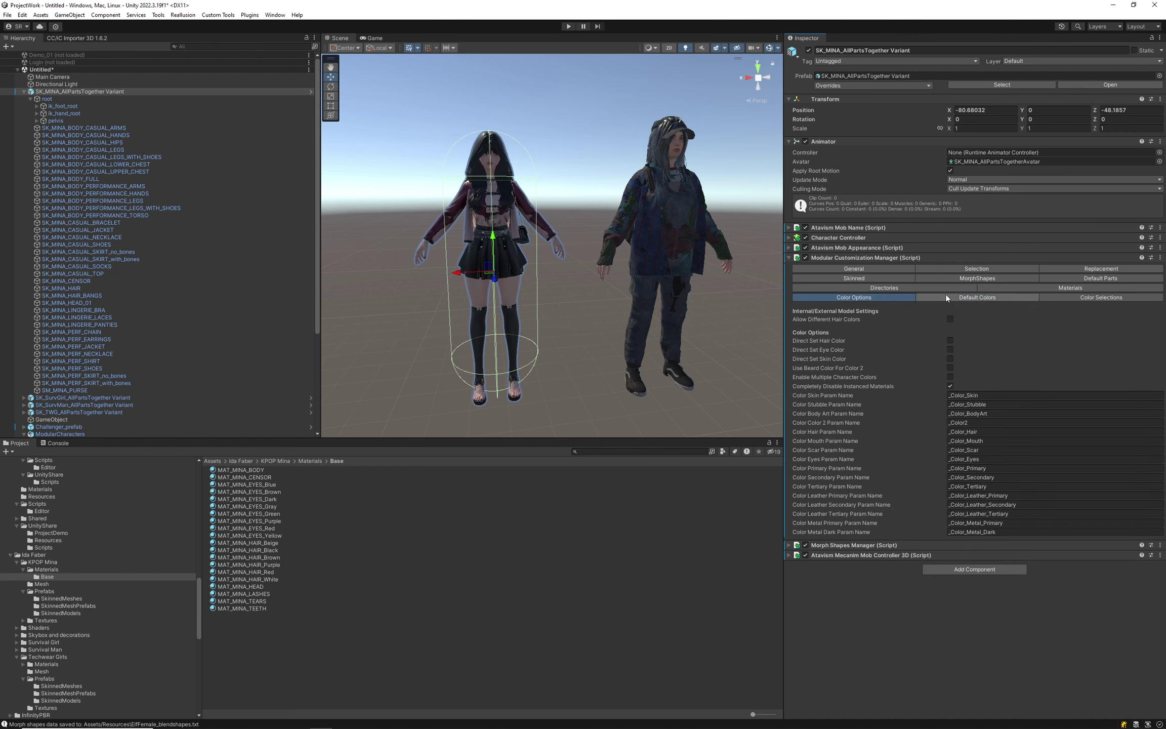
{"action": "left_click", "coordinate": [987, 395]}
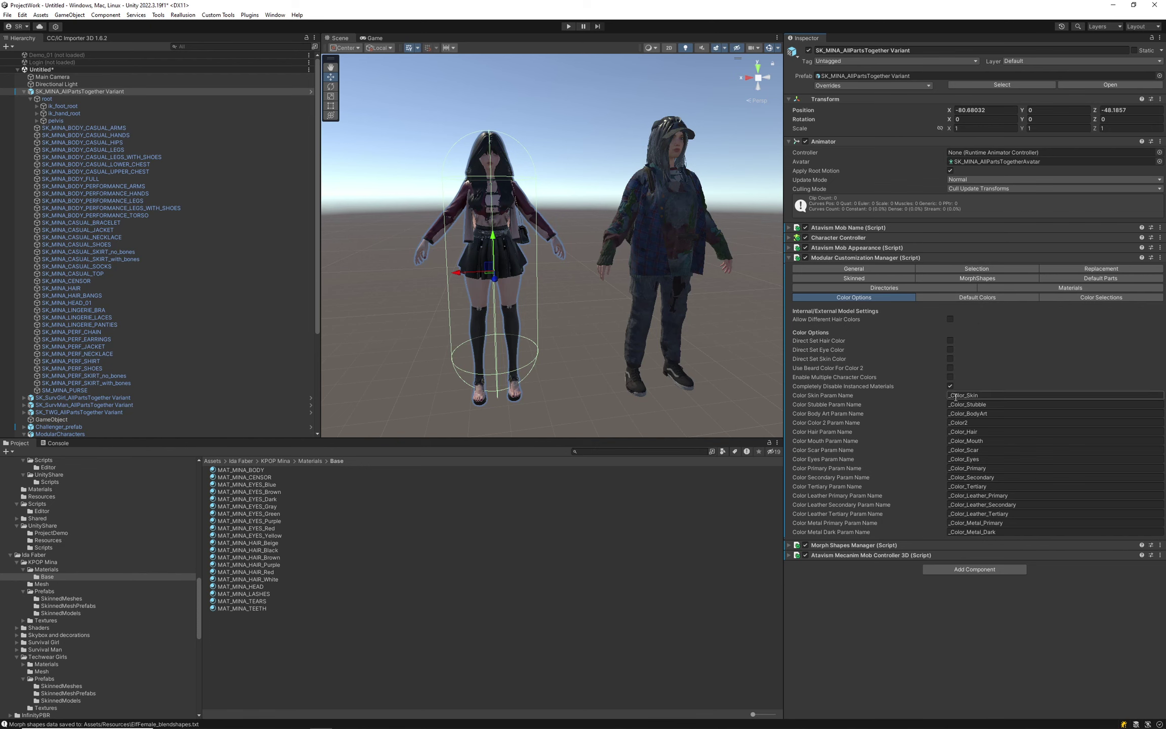
{"action": "left_click", "coordinate": [961, 300]}
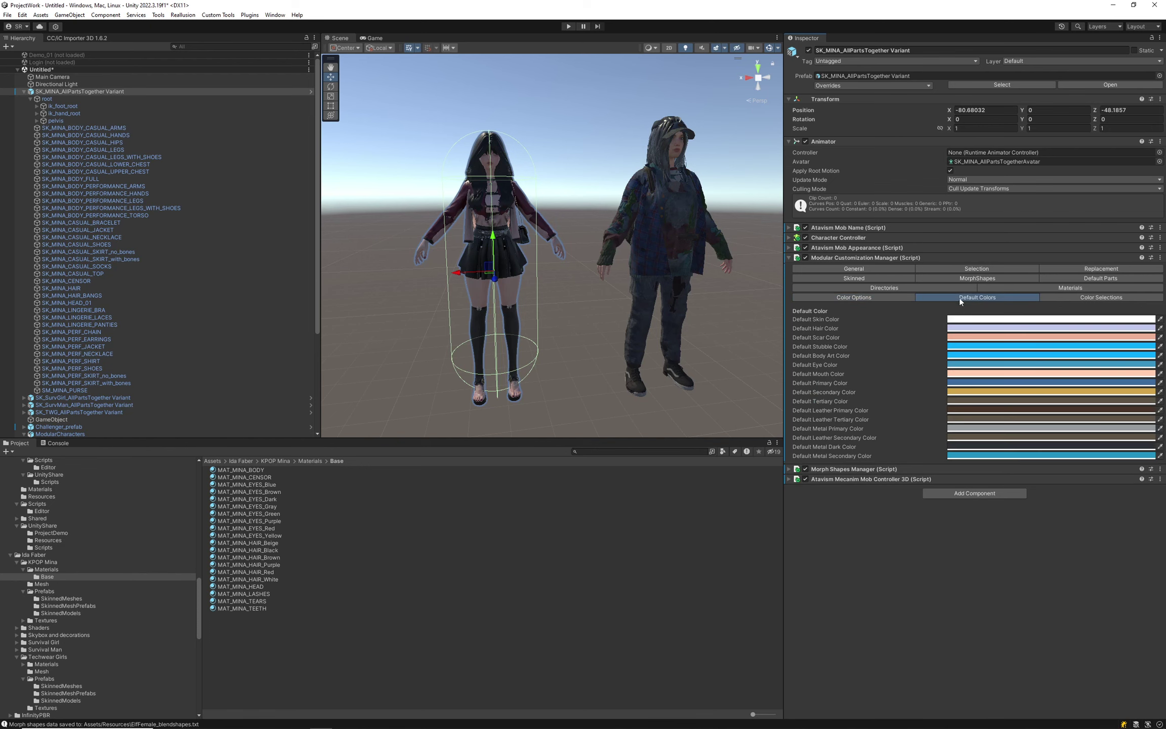
- Set SK_MINA's Default Skin Color to an opaque light pink, checking the color parameter names in the color options
{"action": "left_click", "coordinate": [795, 318]}
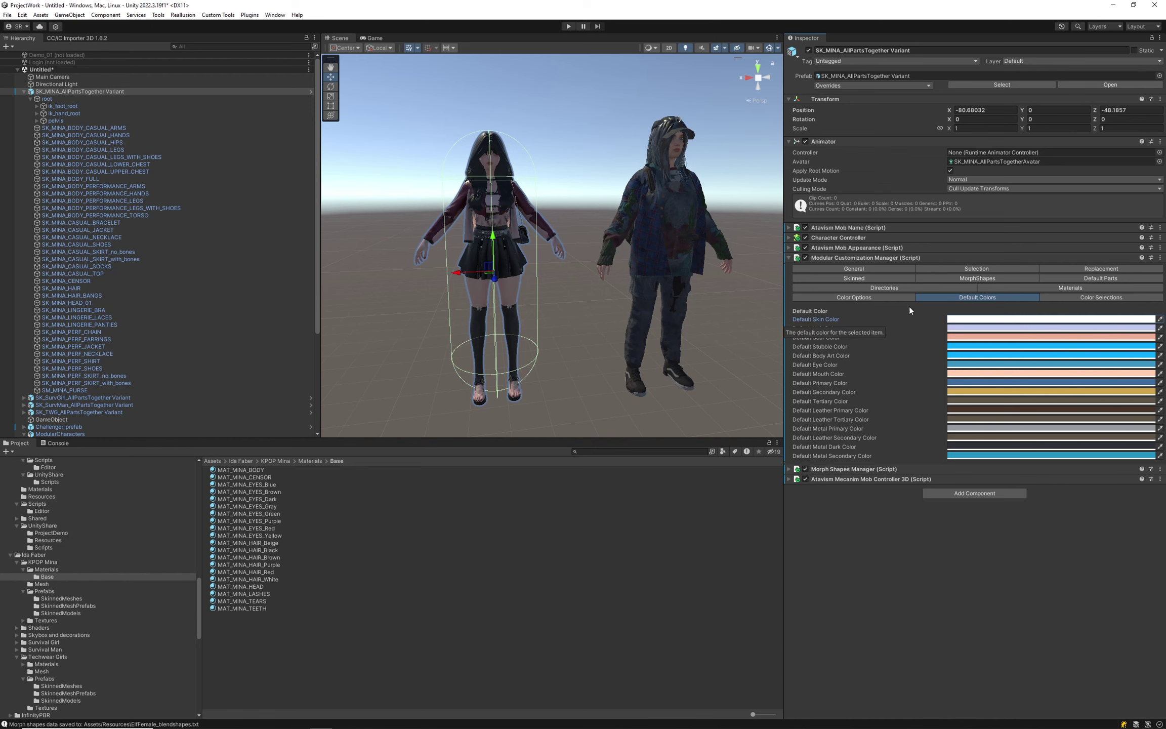
{"action": "left_click", "coordinate": [876, 299]}
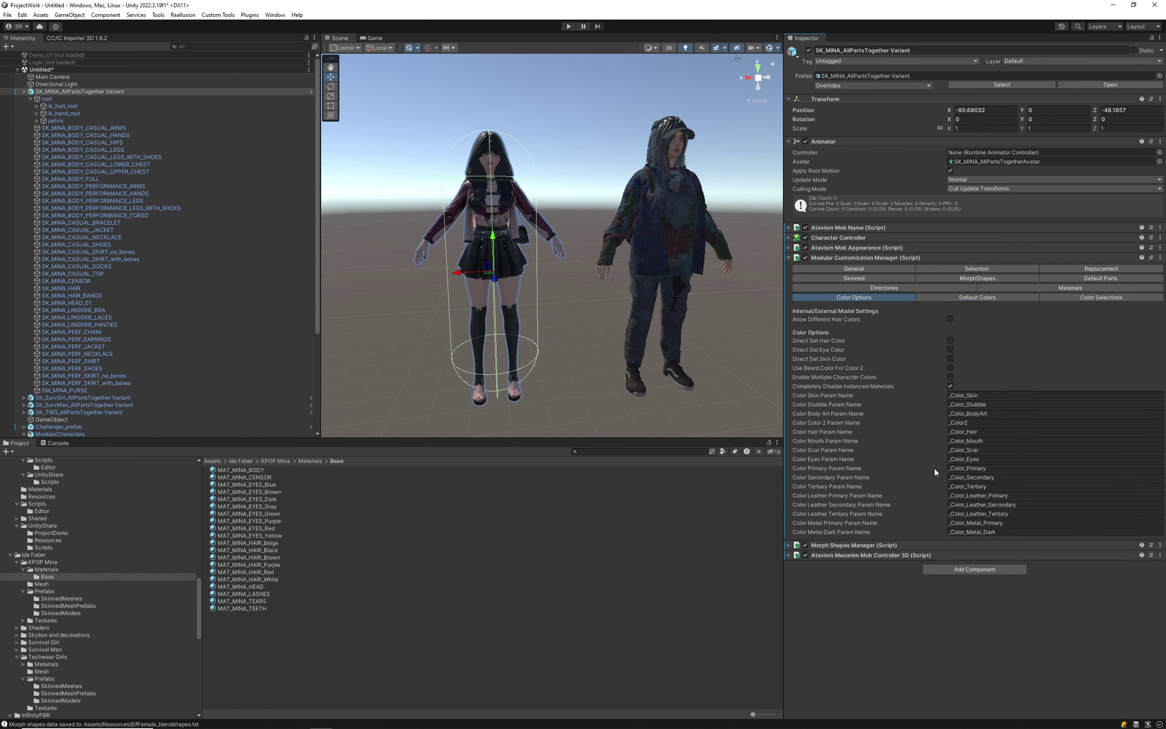
{"action": "left_click", "coordinate": [997, 396]}
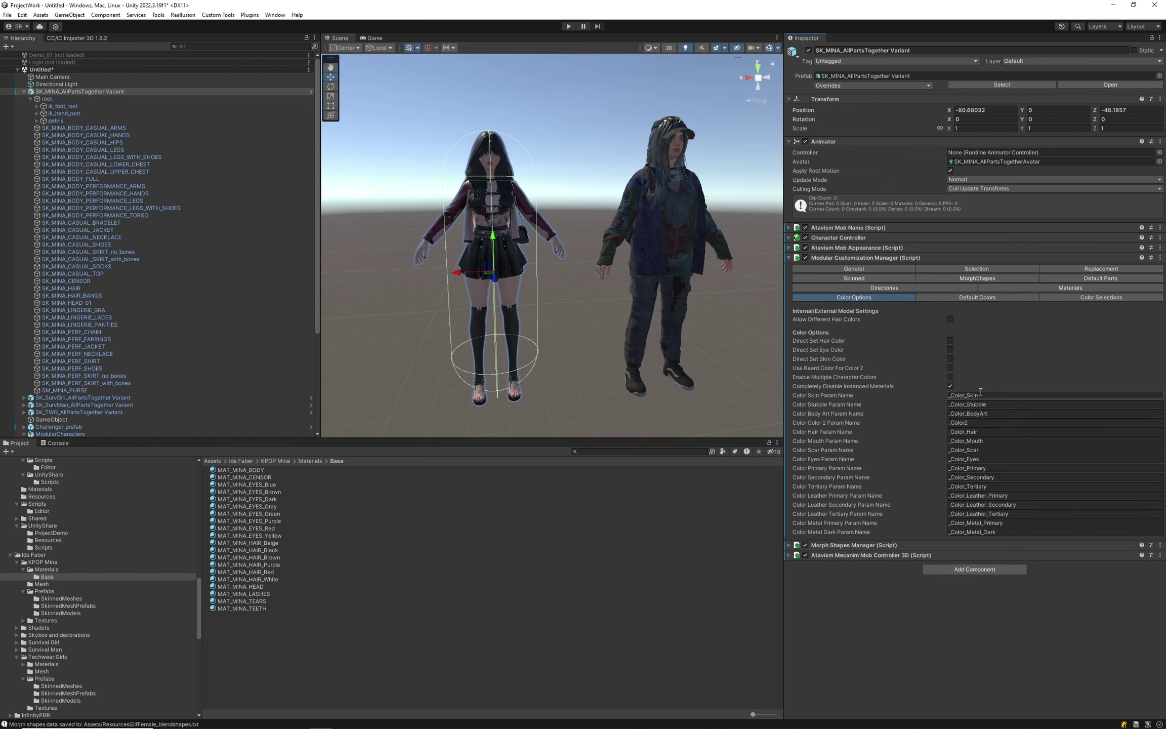
{"action": "left_click", "coordinate": [977, 297]}
{"action": "left_click", "coordinate": [1057, 319]}
{"action": "left_click", "coordinate": [1085, 368]}
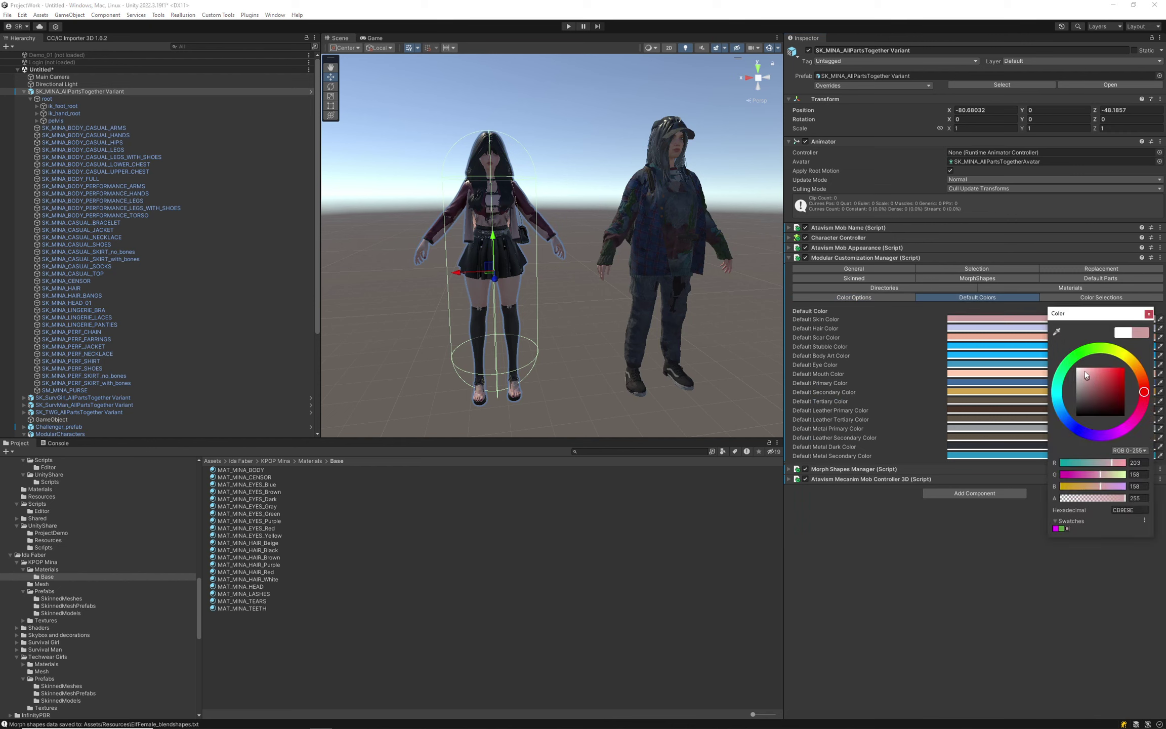
{"action": "left_click", "coordinate": [1147, 315]}
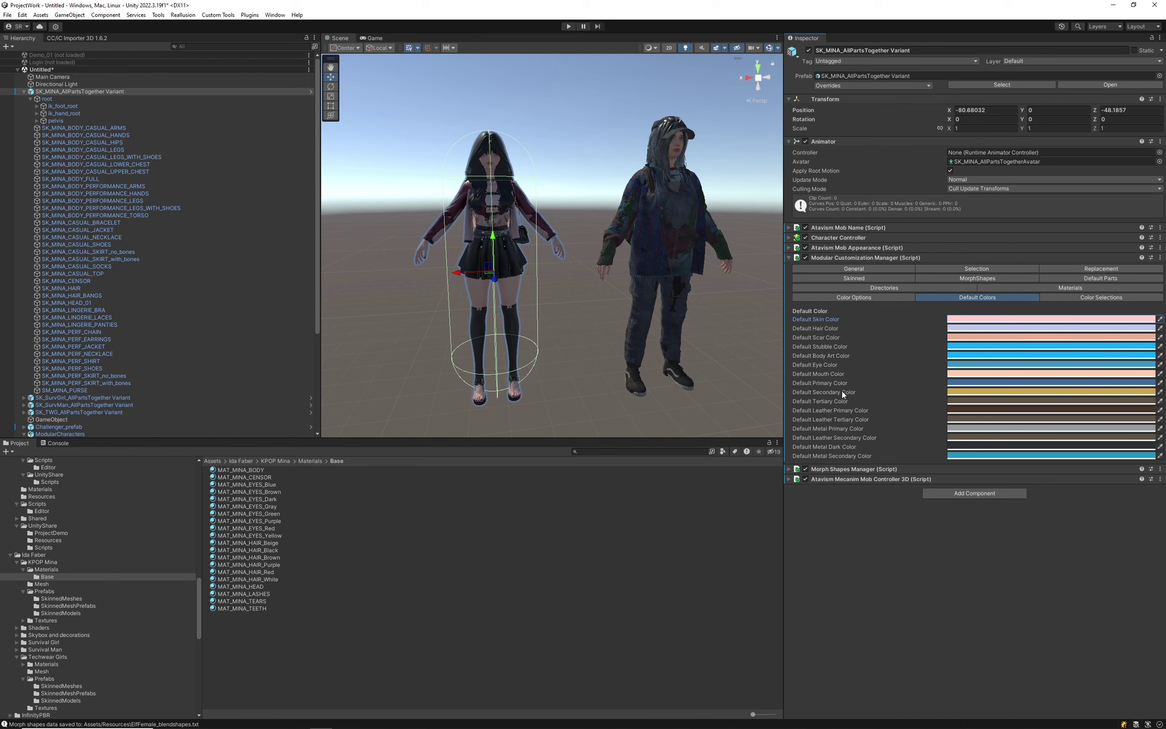
- Add four entries to SK_MINA's Skin Colors list in the color selections
{"action": "left_click", "coordinate": [851, 298]}
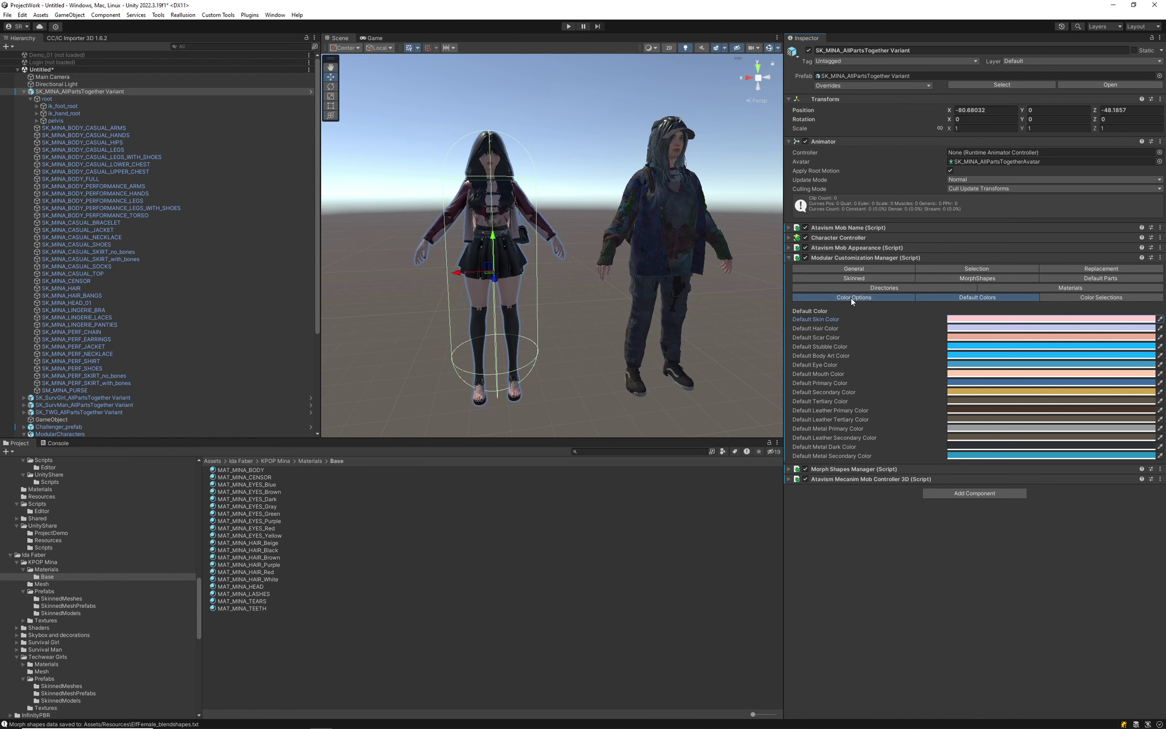
{"action": "left_click", "coordinate": [977, 298]}
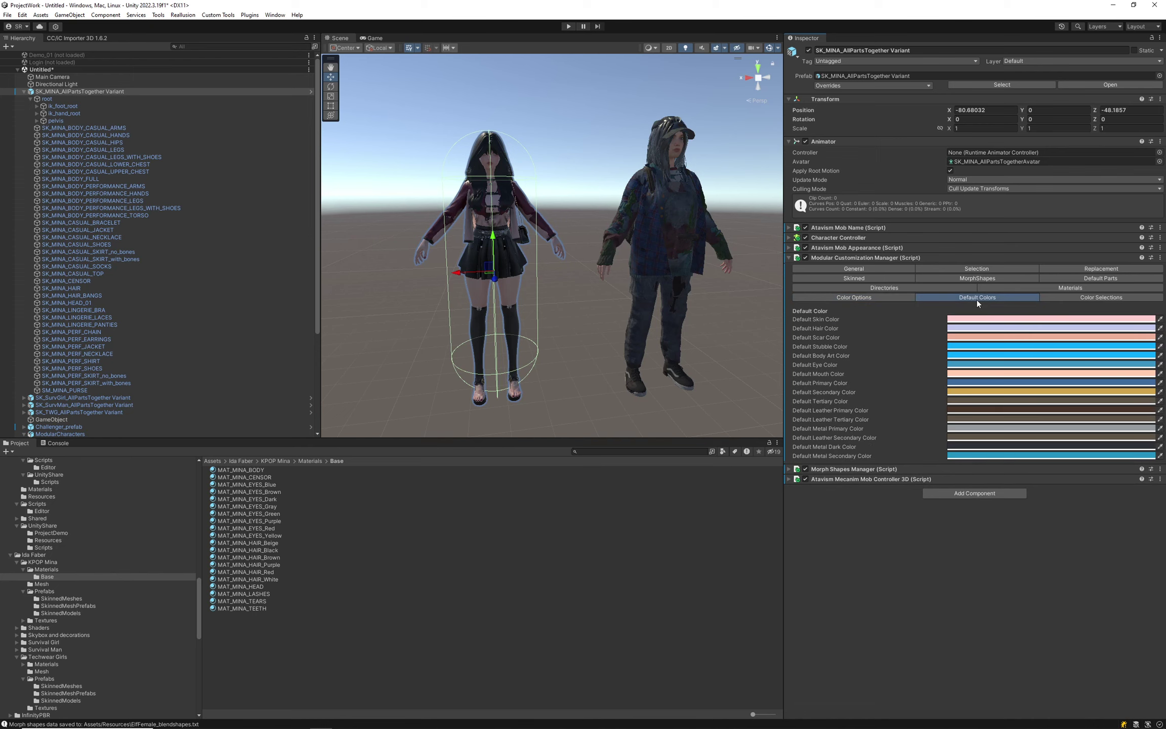
{"action": "left_click", "coordinate": [1105, 297]}
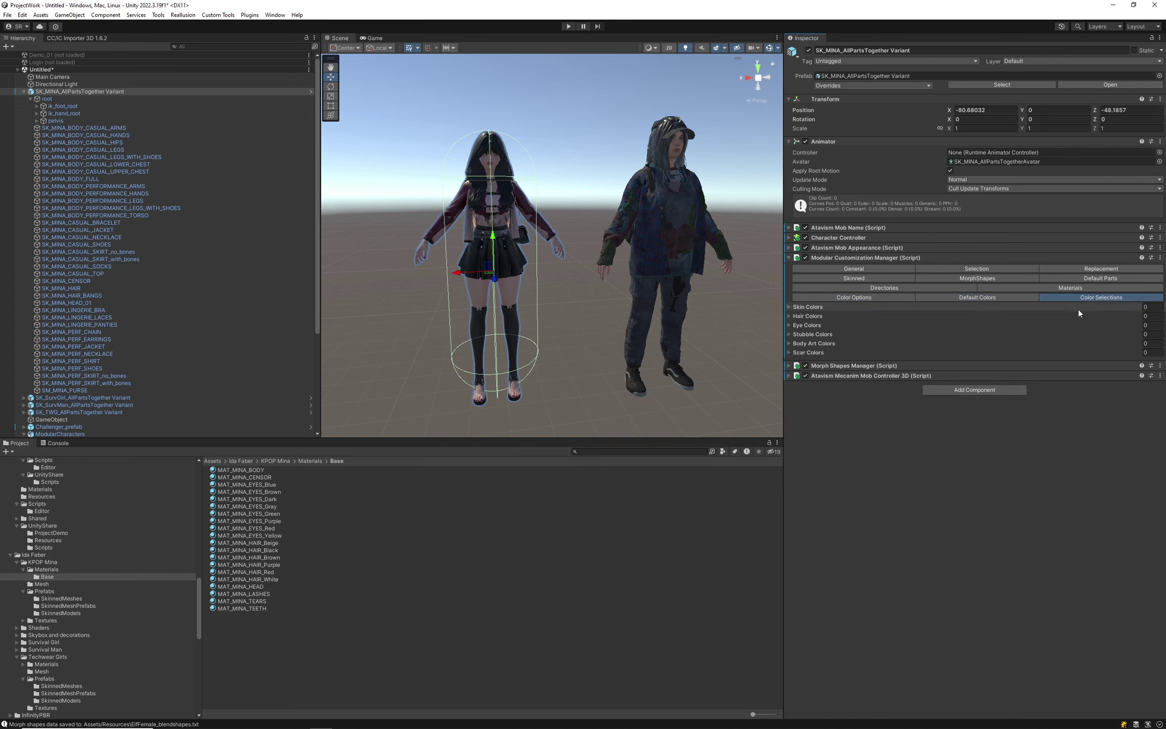
{"action": "left_click", "coordinate": [789, 306]}
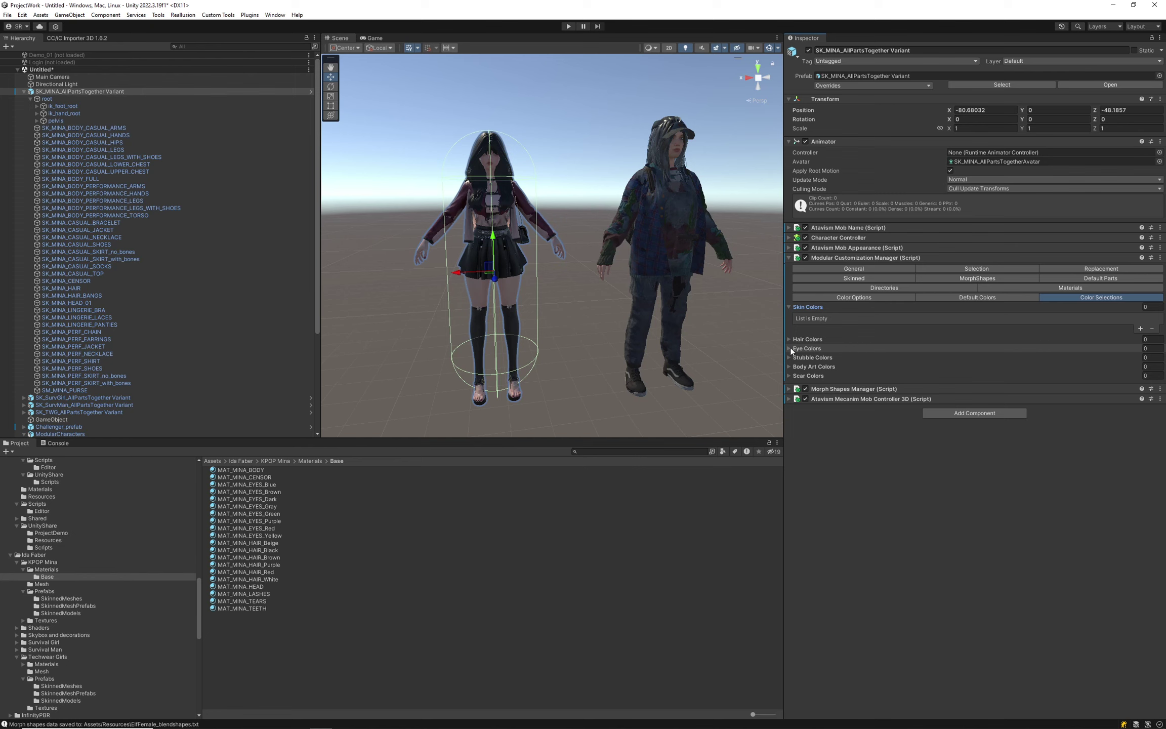
{"action": "left_click", "coordinate": [977, 297]}
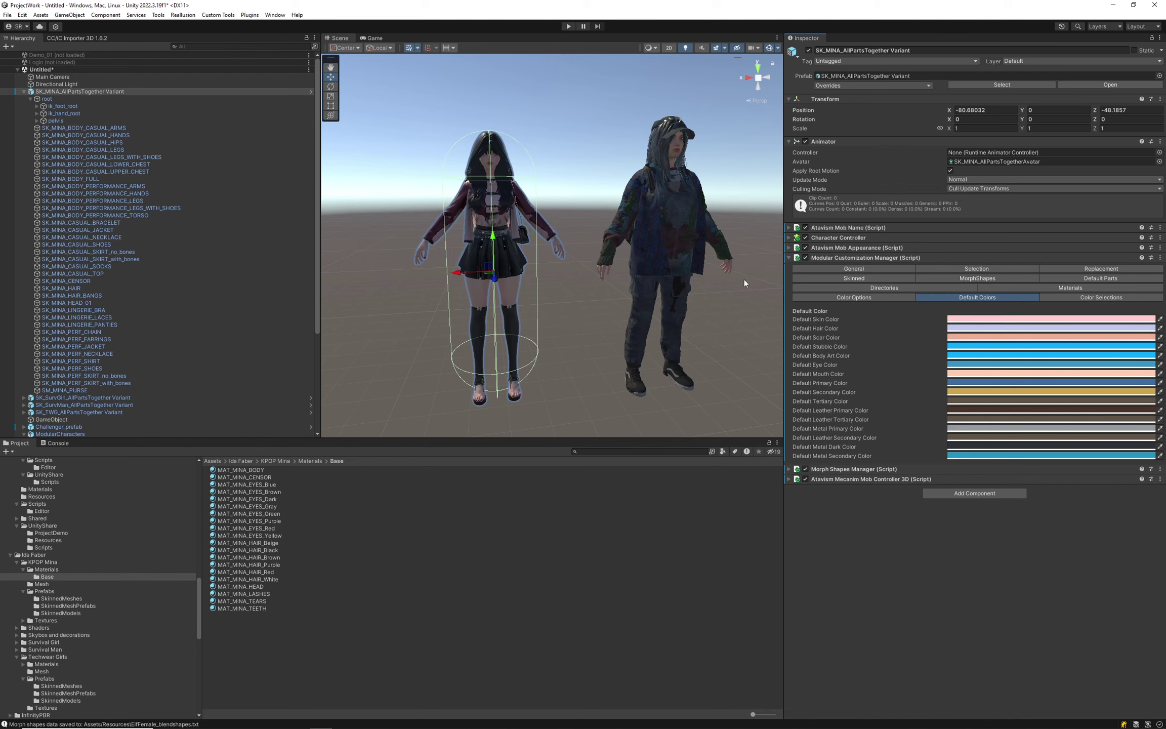
{"action": "left_click", "coordinate": [1091, 299]}
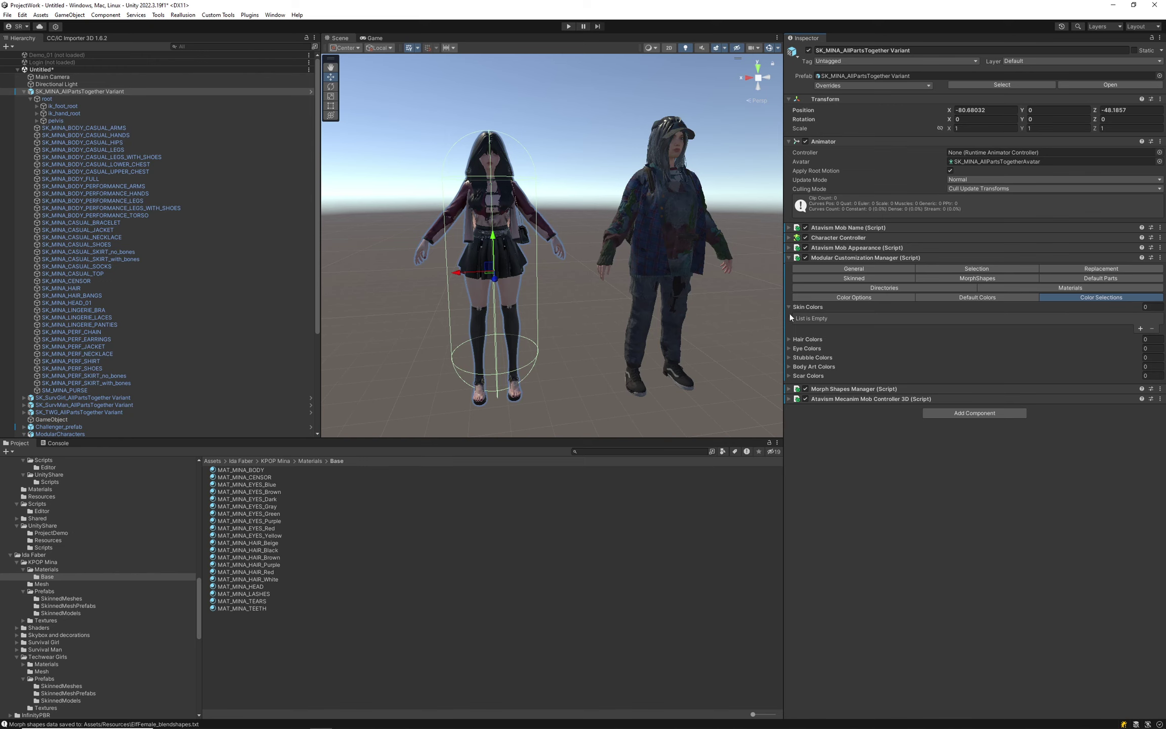
{"action": "left_click", "coordinate": [1141, 329]}
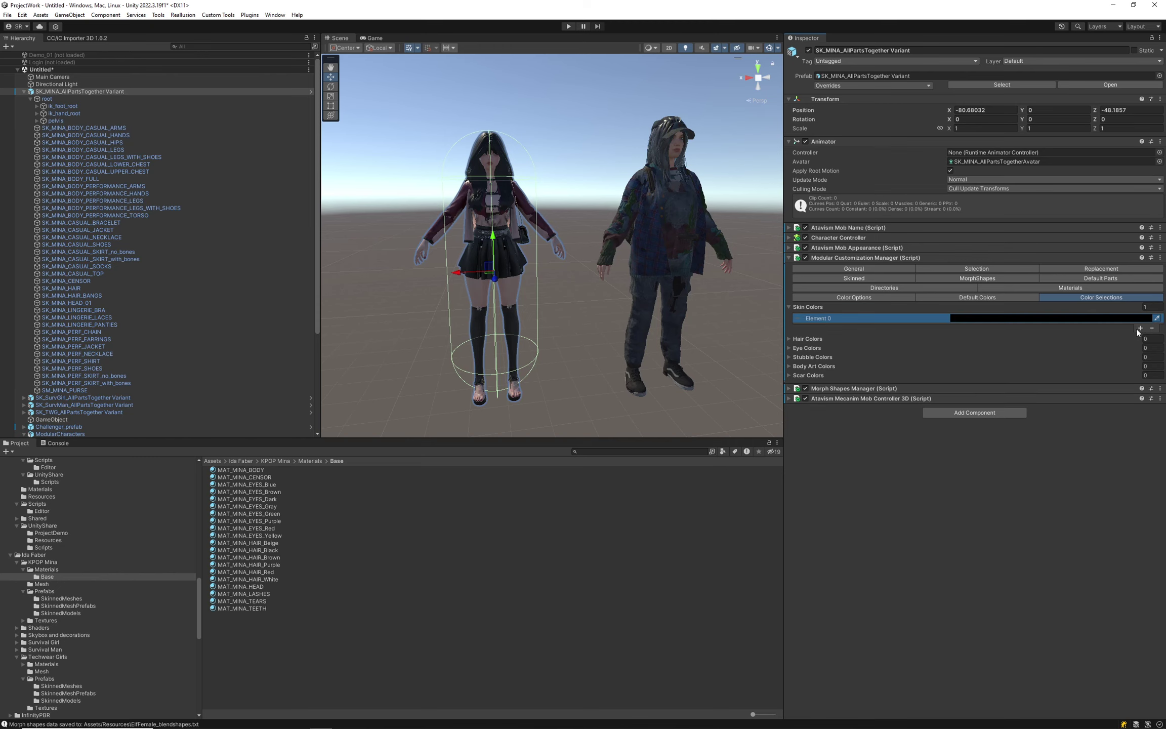
{"action": "left_click", "coordinate": [1141, 328]}
{"action": "left_click", "coordinate": [1141, 337]}
{"action": "left_click", "coordinate": [1141, 346]}
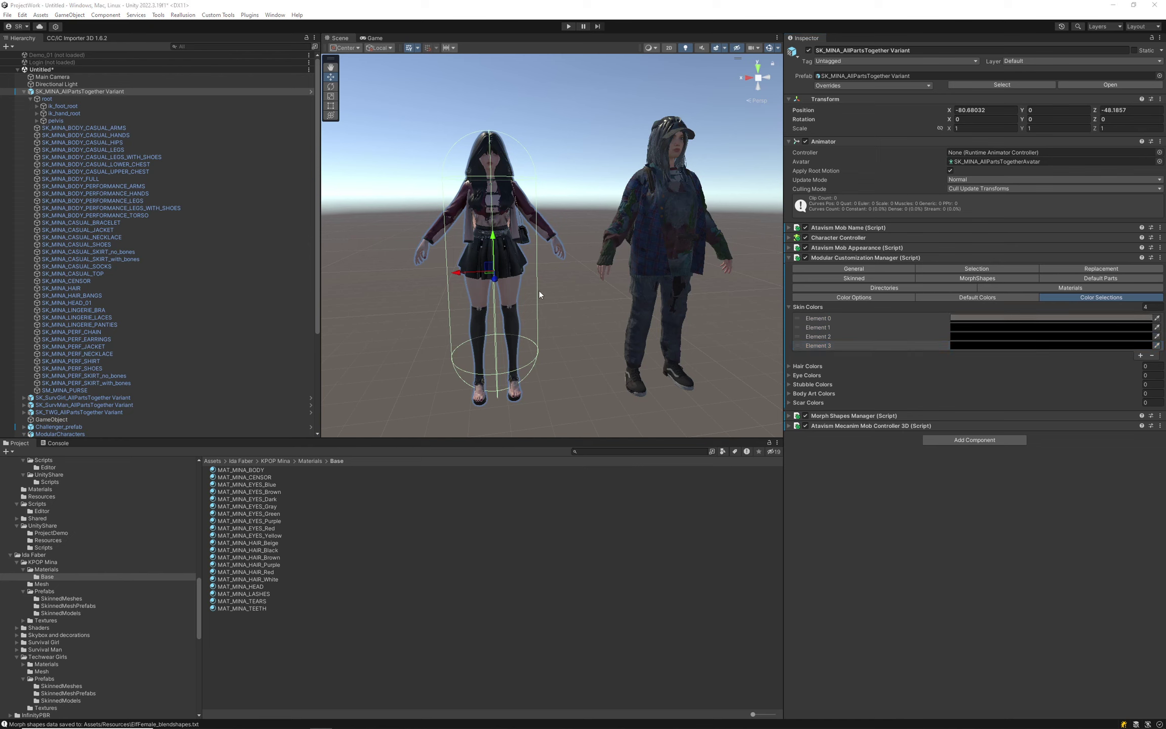
- Fill the four Skin Colors entries with colors sampled from the characters in the scene, and expand the Hair Colors list
{"action": "left_click", "coordinate": [511, 285]}
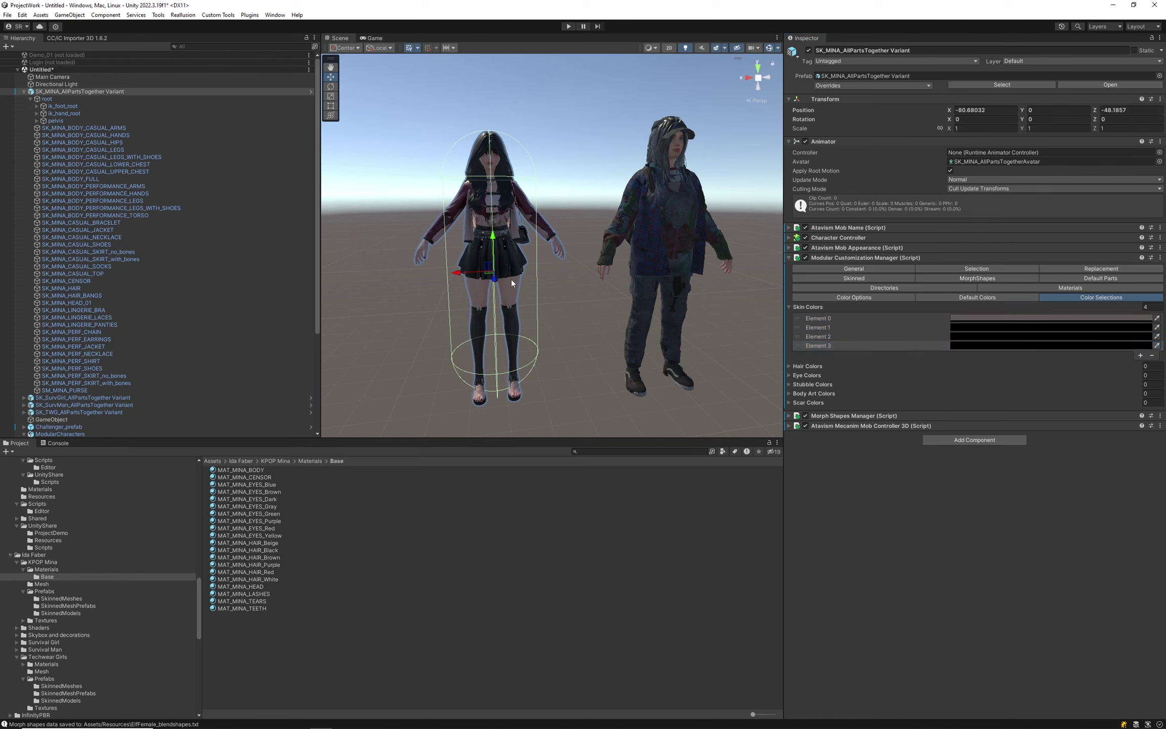
{"action": "left_click", "coordinate": [1157, 328]}
{"action": "left_click", "coordinate": [669, 152]}
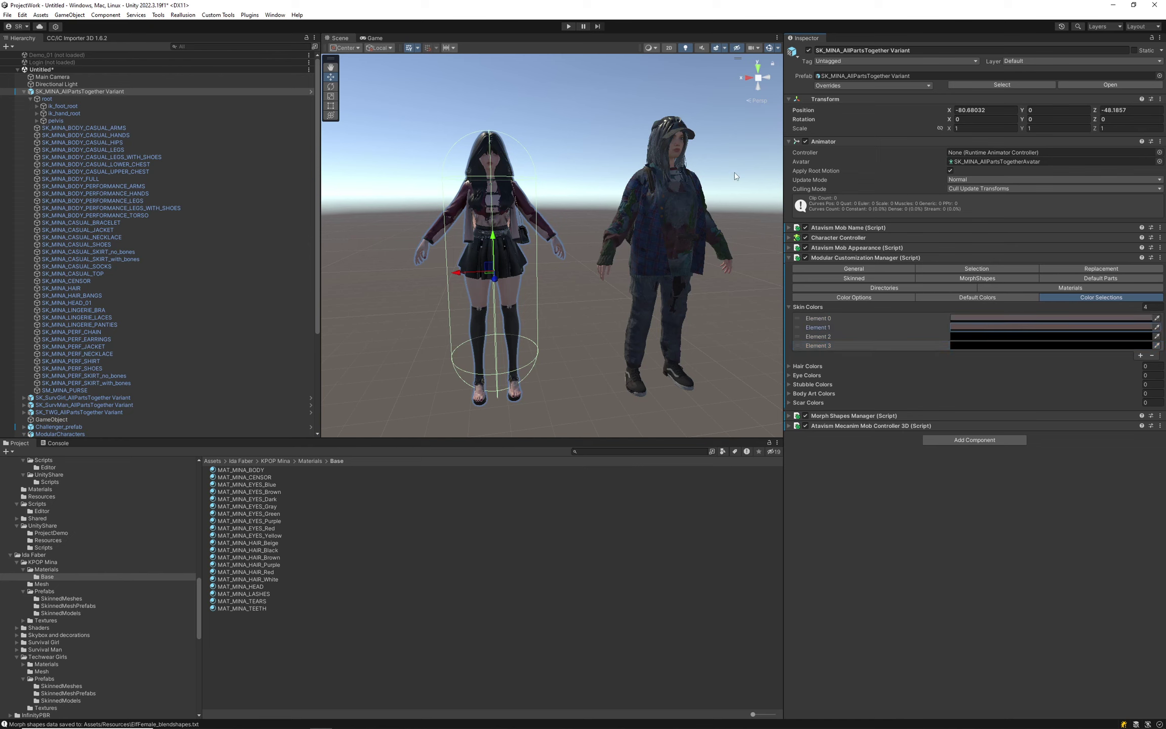
{"action": "left_click", "coordinate": [1156, 336]}
{"action": "left_click", "coordinate": [633, 215]}
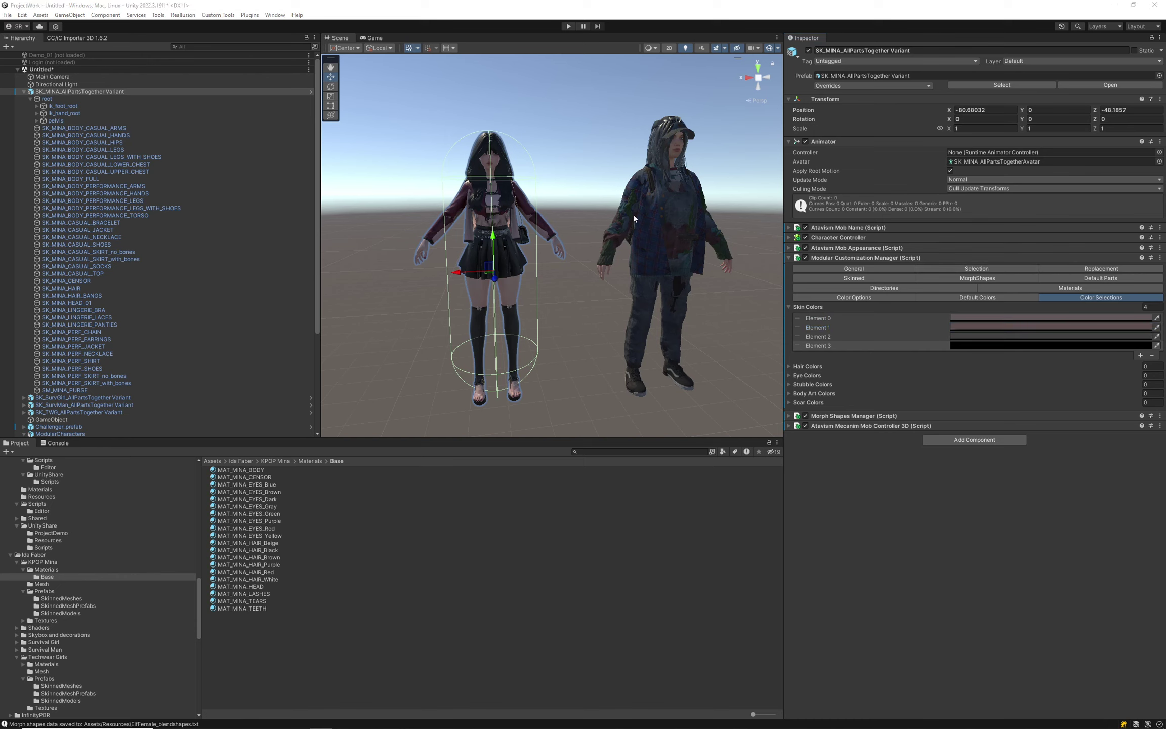
{"action": "left_click", "coordinate": [662, 221]}
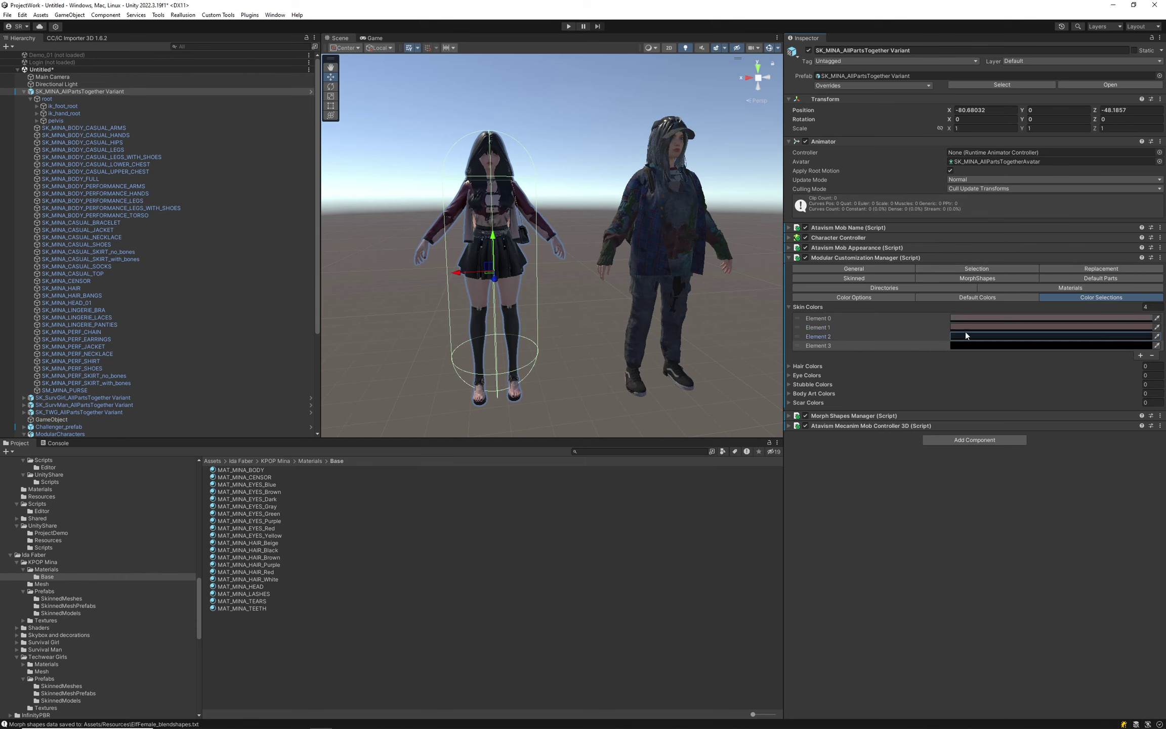
{"action": "left_click", "coordinate": [1156, 345]}
{"action": "left_click", "coordinate": [512, 250]}
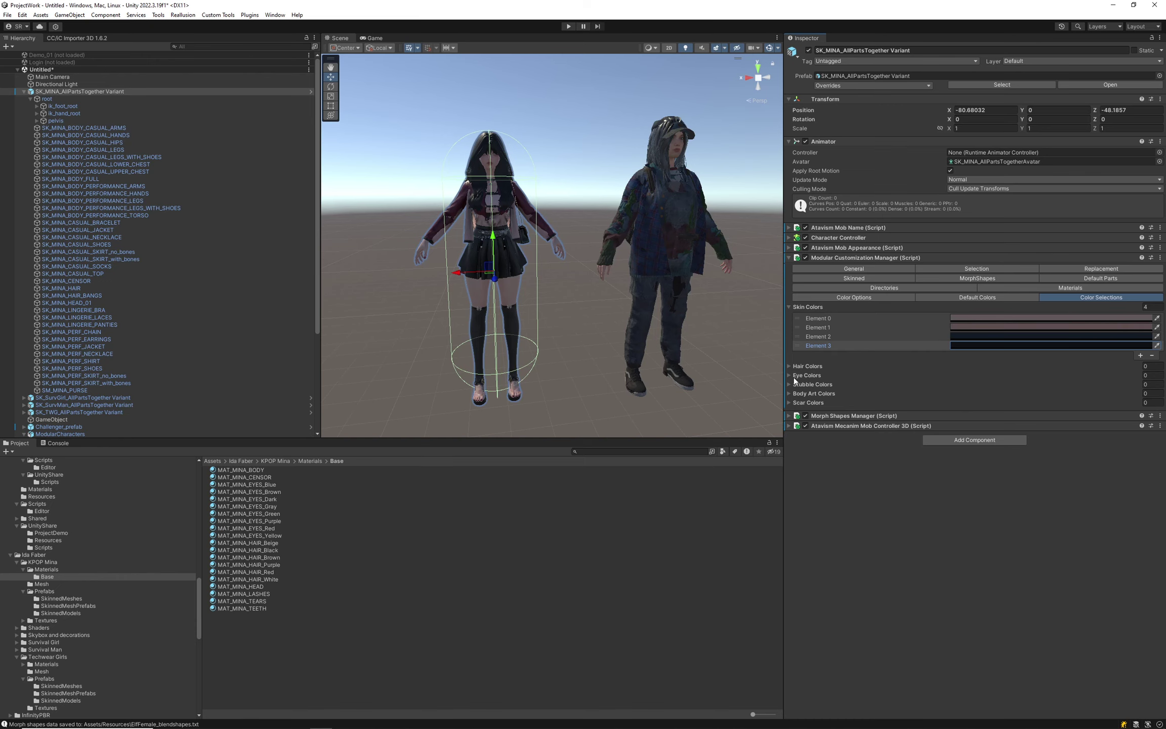
{"action": "left_click", "coordinate": [809, 368]}
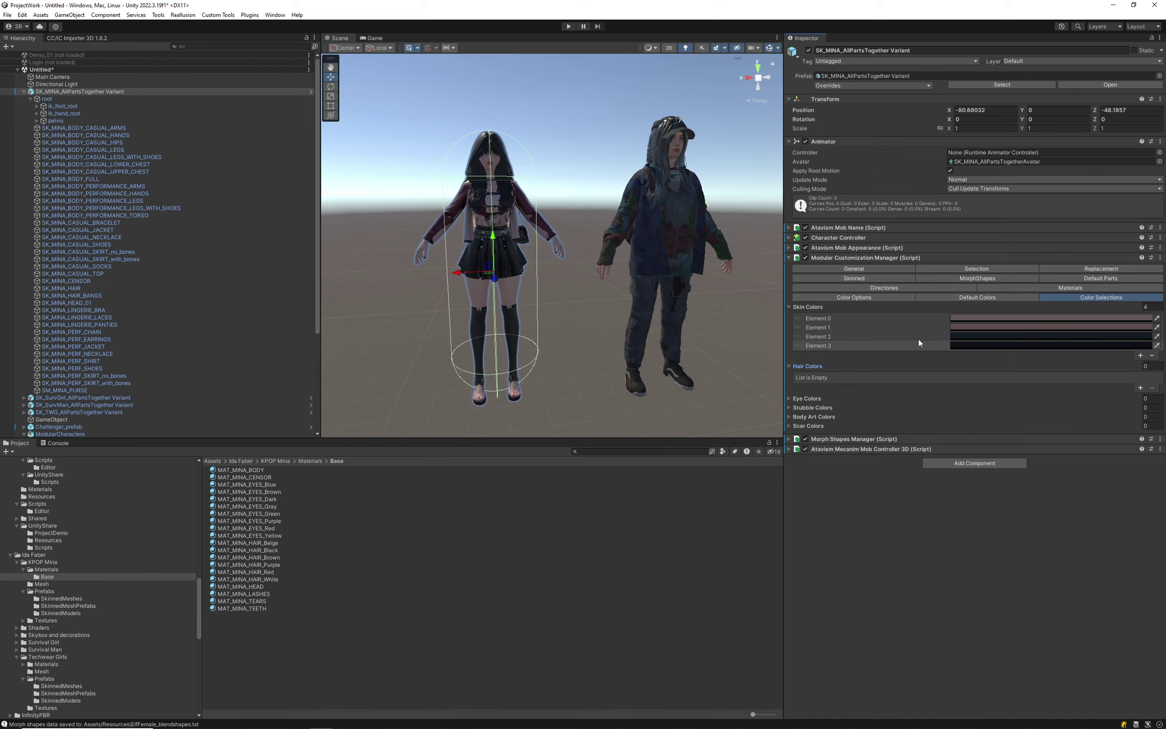
- Collapse the current scene's hierarchy and open the CharacterSelection scene from Dragonsan/Scenes additively
{"action": "left_click", "coordinate": [23, 91]}
{"action": "left_click", "coordinate": [17, 70]}
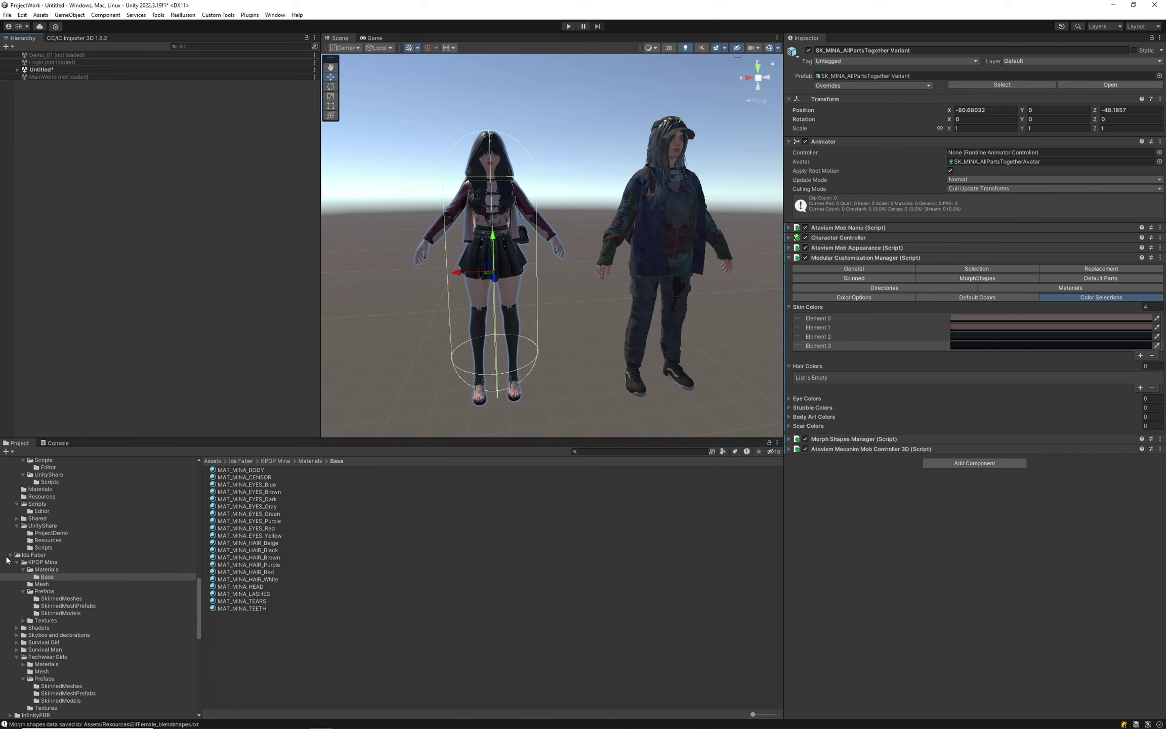
{"action": "scroll", "coordinate": [85, 514], "scroll_direction": "up", "scroll_amount": 10}
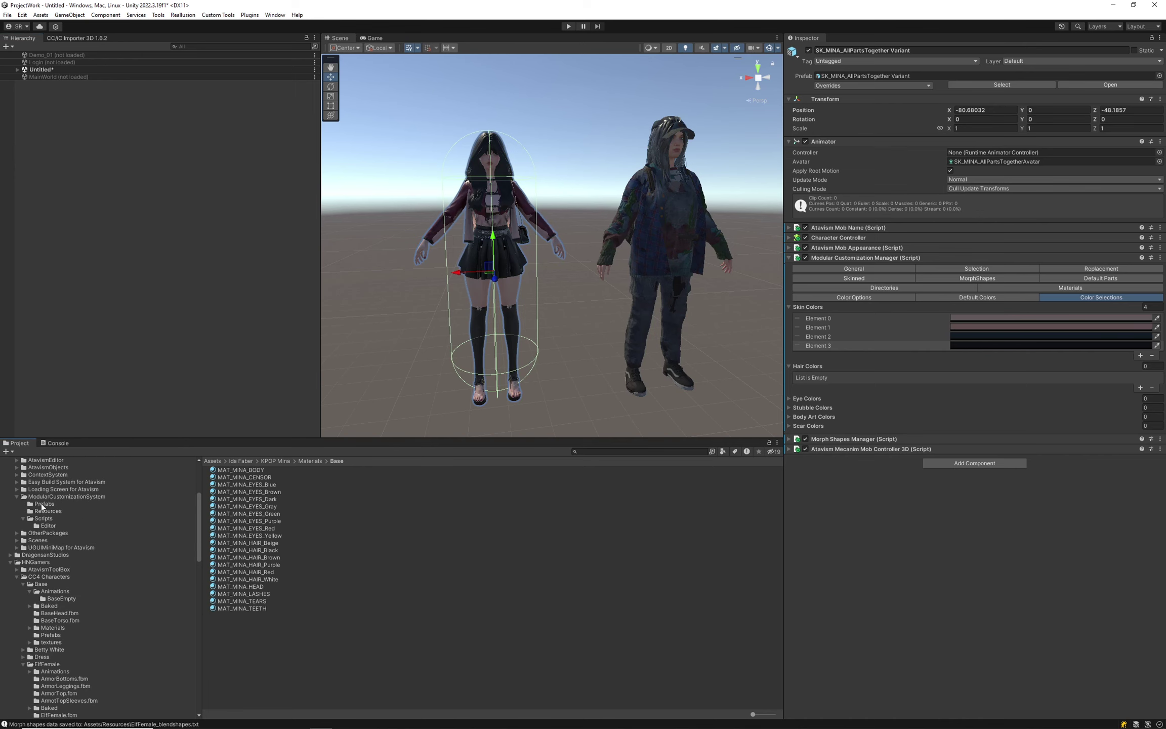
{"action": "scroll", "coordinate": [19, 511], "scroll_direction": "up", "scroll_amount": 4}
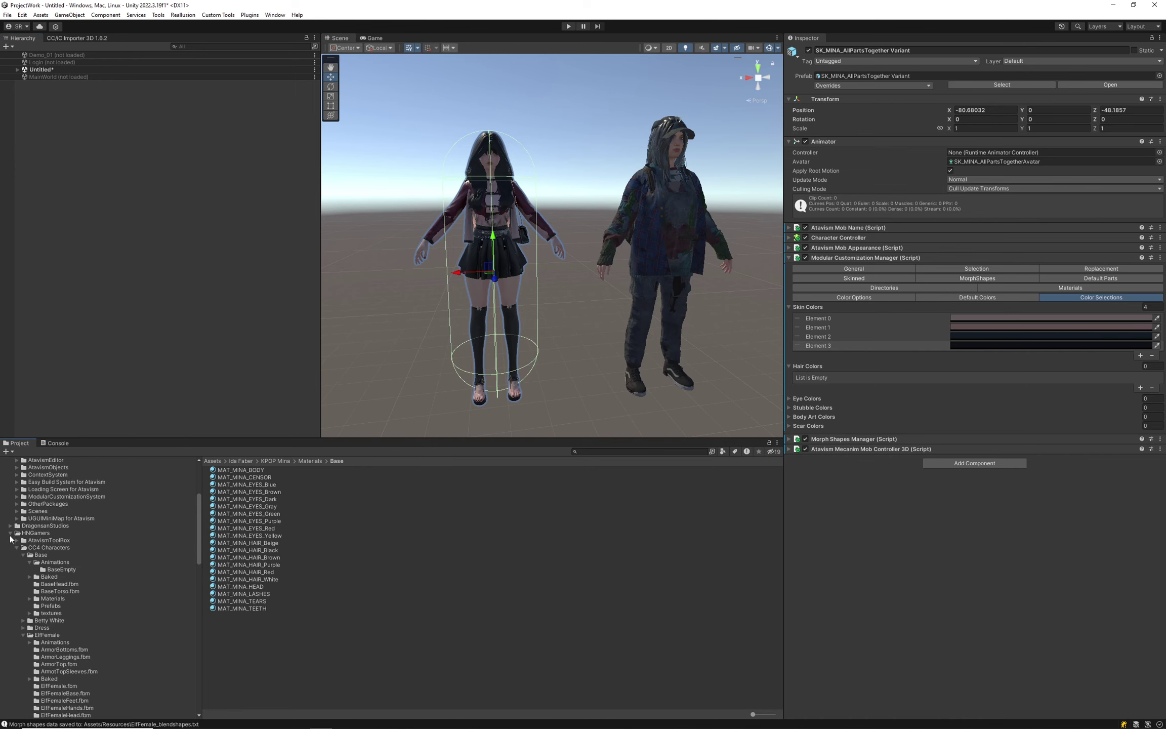
{"action": "scroll", "coordinate": [45, 518], "scroll_direction": "up", "scroll_amount": 5}
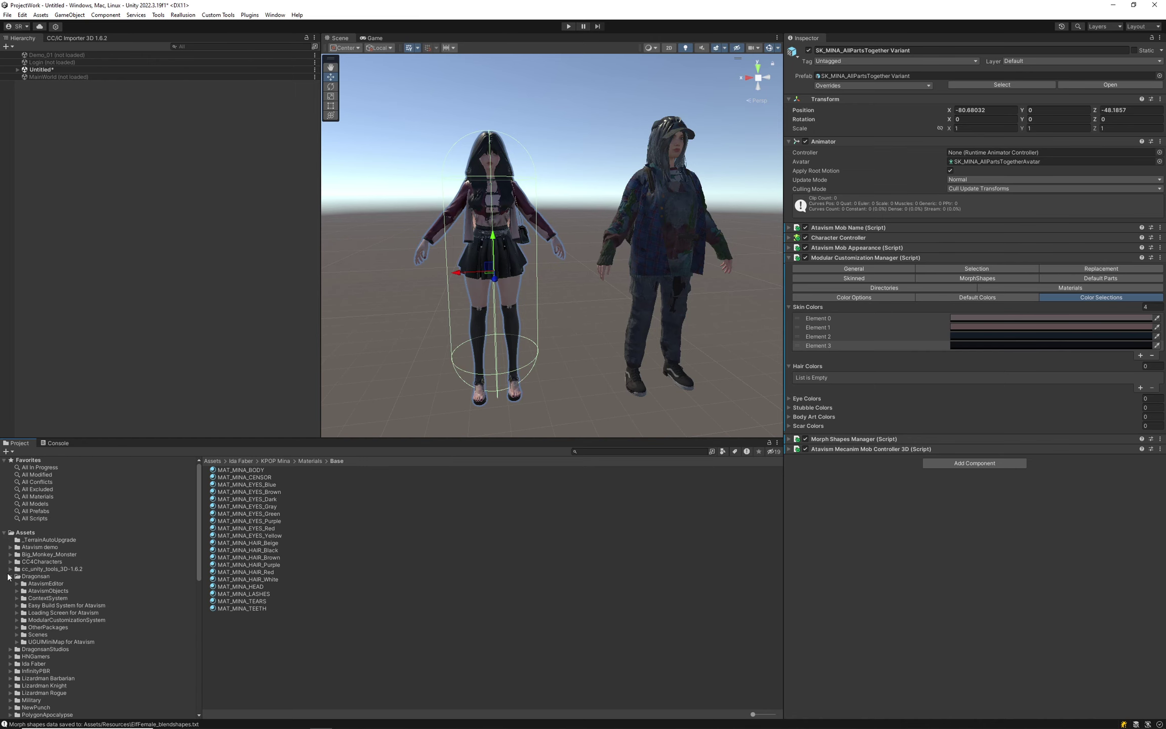
{"action": "left_click", "coordinate": [10, 576]}
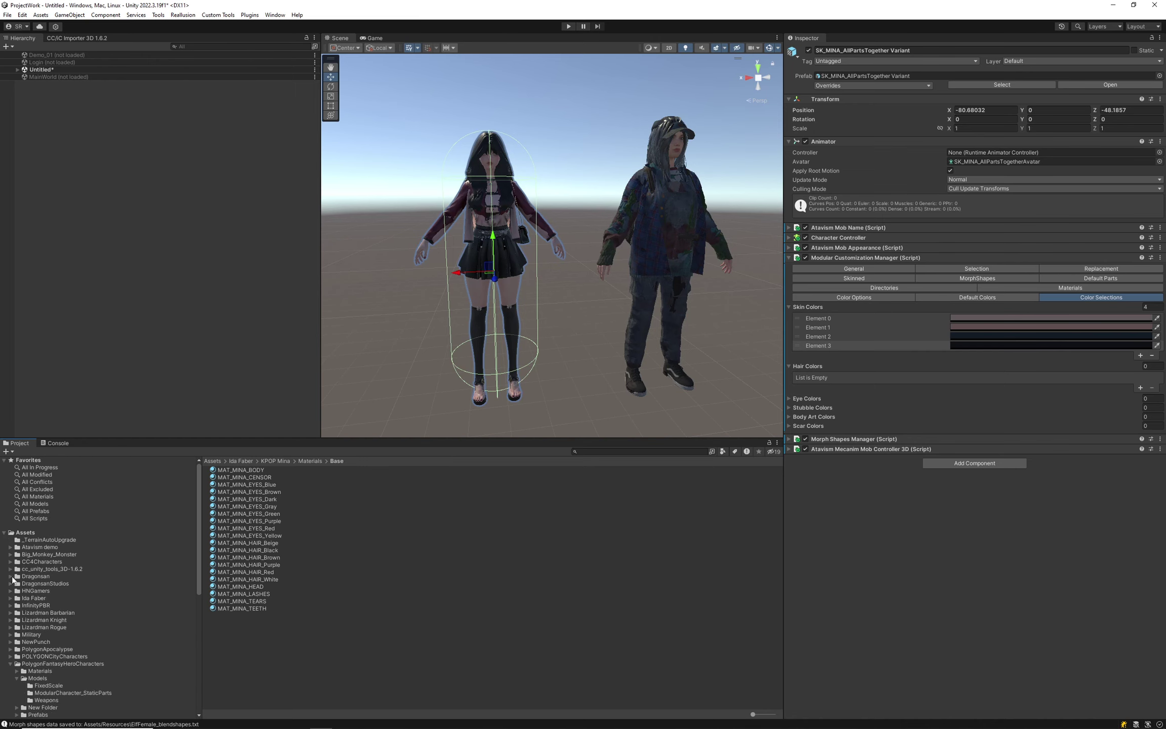
{"action": "left_click", "coordinate": [11, 577]}
{"action": "left_click", "coordinate": [41, 634]}
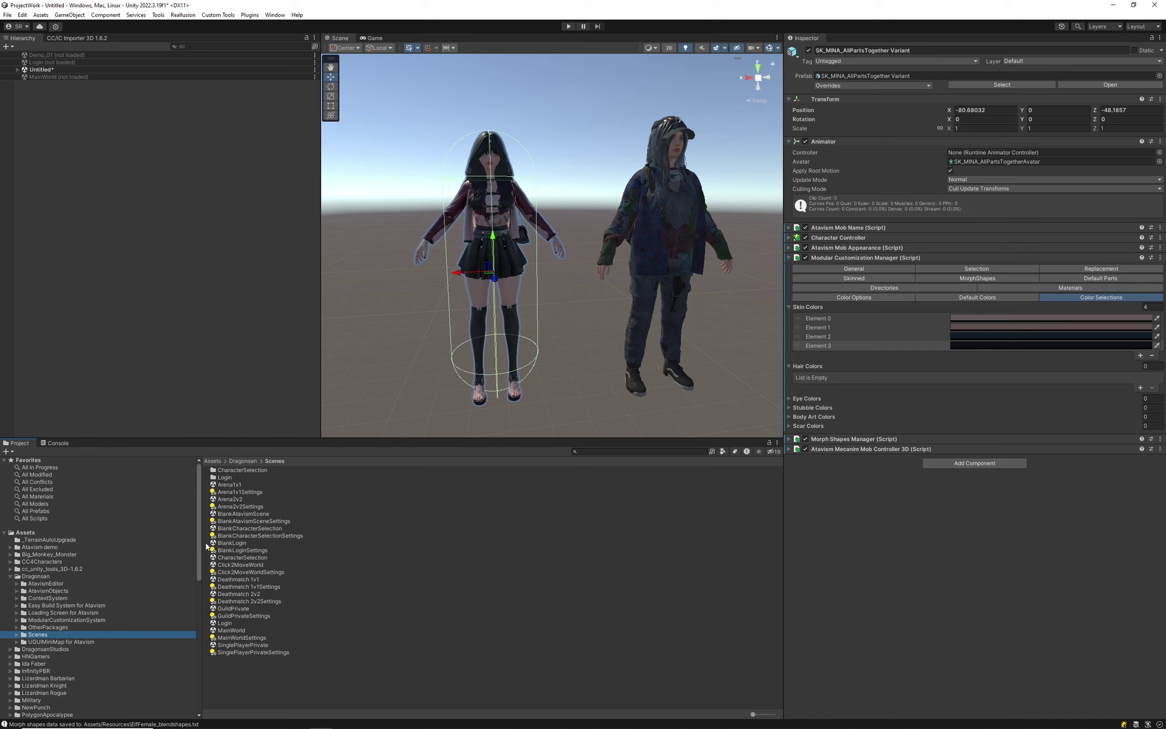
{"action": "right_click", "coordinate": [239, 556]}
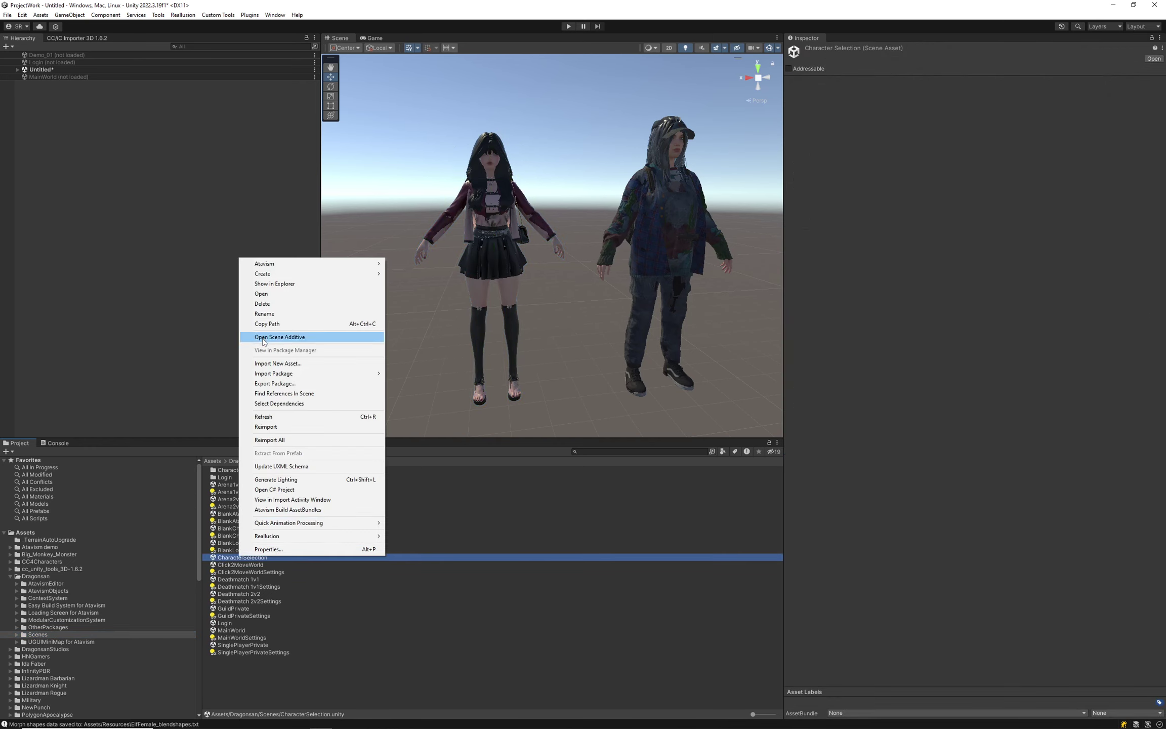
{"action": "left_click", "coordinate": [264, 337]}
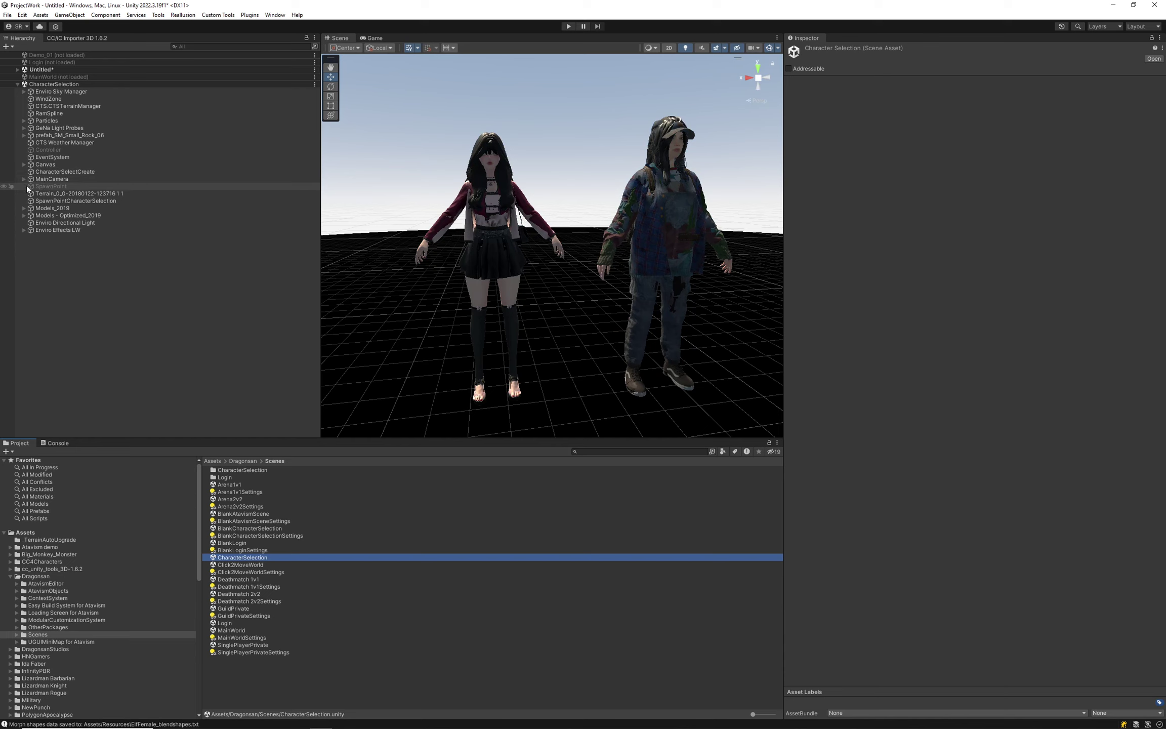
- Select the BodyPanel in Character_Customizer's Body Scroll View and examine its Modular Character Dna Panel slider and color definitions
{"action": "left_click", "coordinate": [23, 164]}
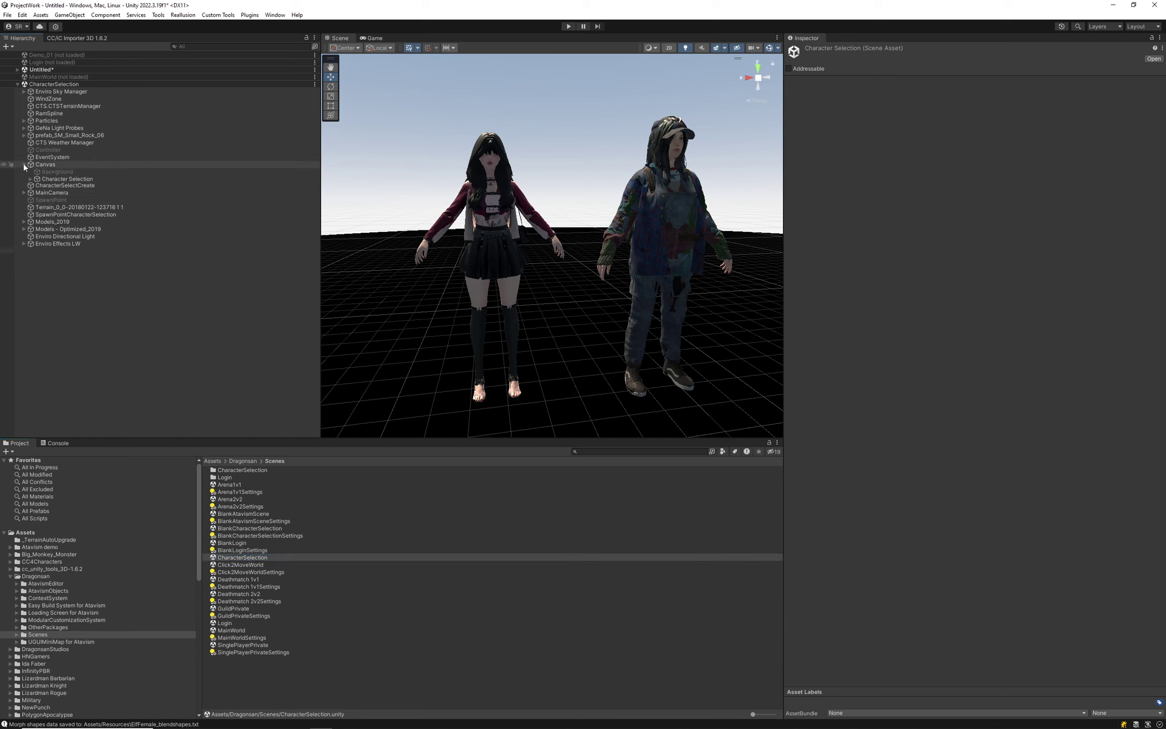
{"action": "left_click", "coordinate": [30, 187]}
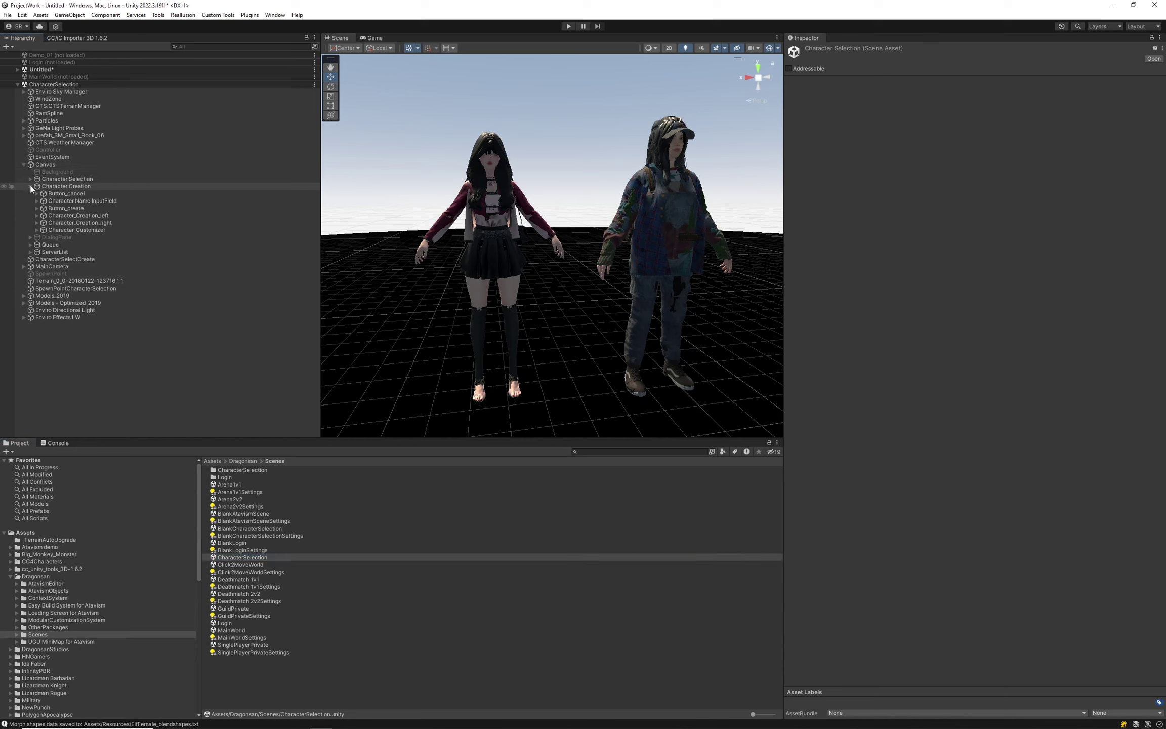
{"action": "left_click", "coordinate": [37, 230]}
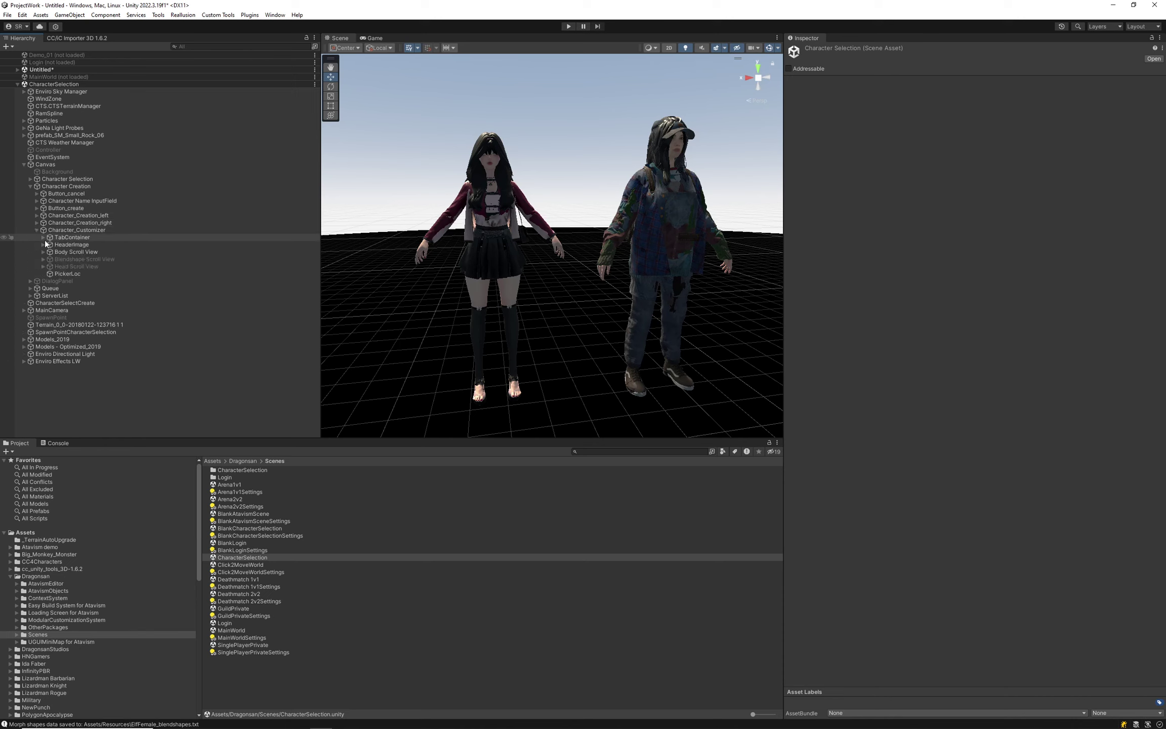
{"action": "left_click", "coordinate": [43, 267]}
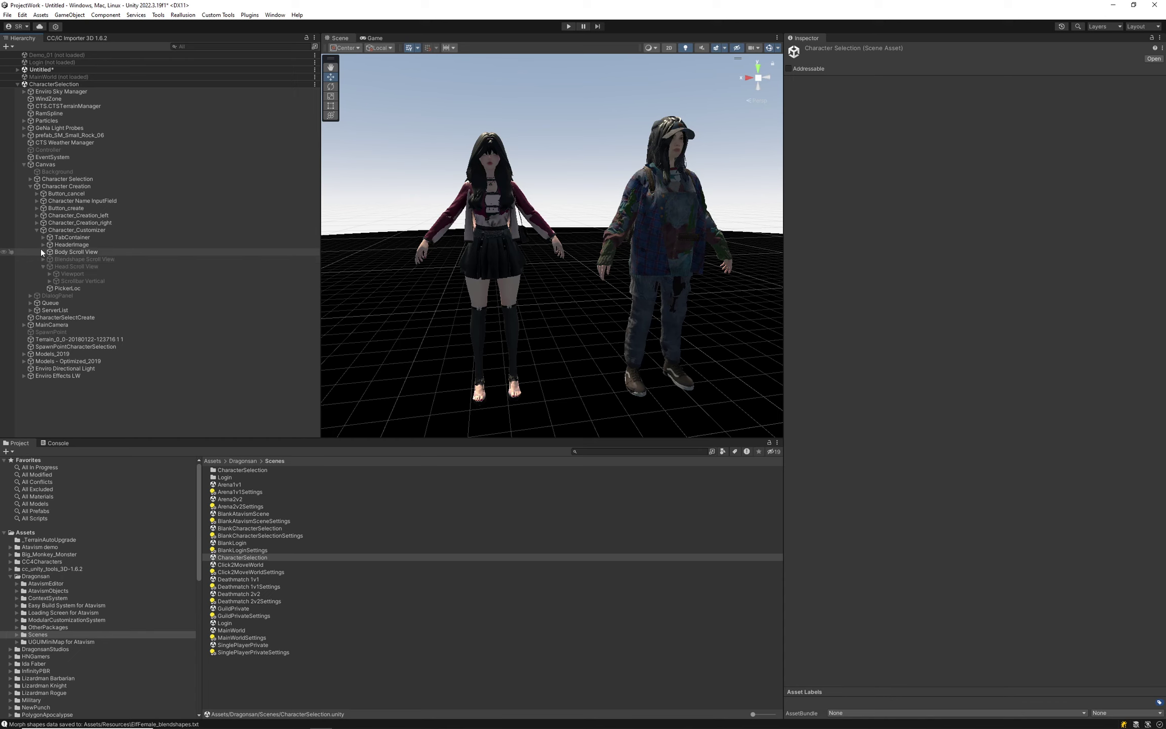
{"action": "left_click", "coordinate": [43, 251]}
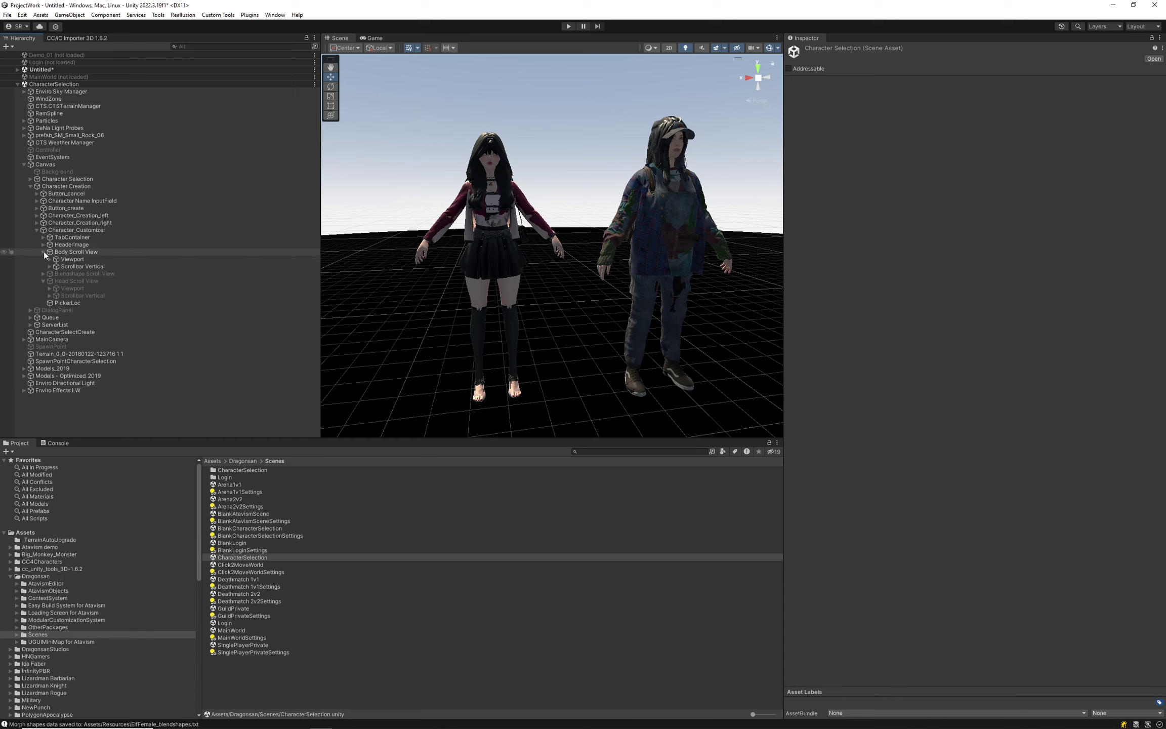
{"action": "left_click", "coordinate": [48, 259]}
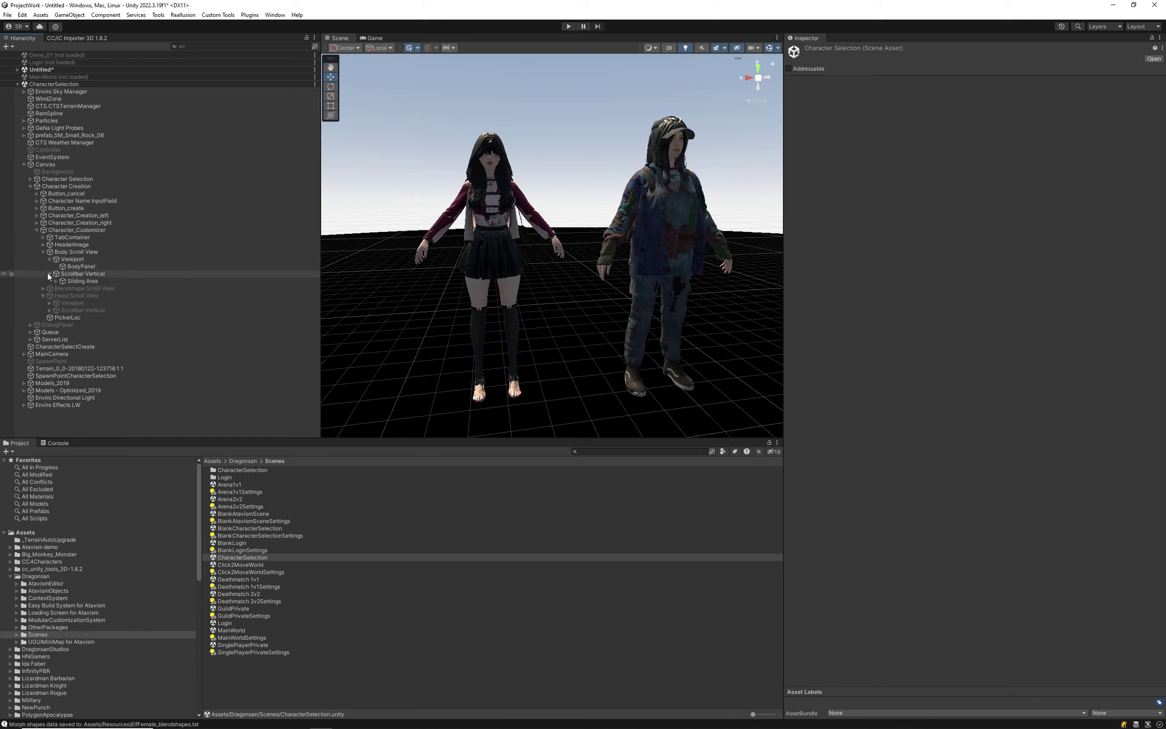
{"action": "left_click", "coordinate": [49, 273]}
{"action": "left_click", "coordinate": [79, 267]}
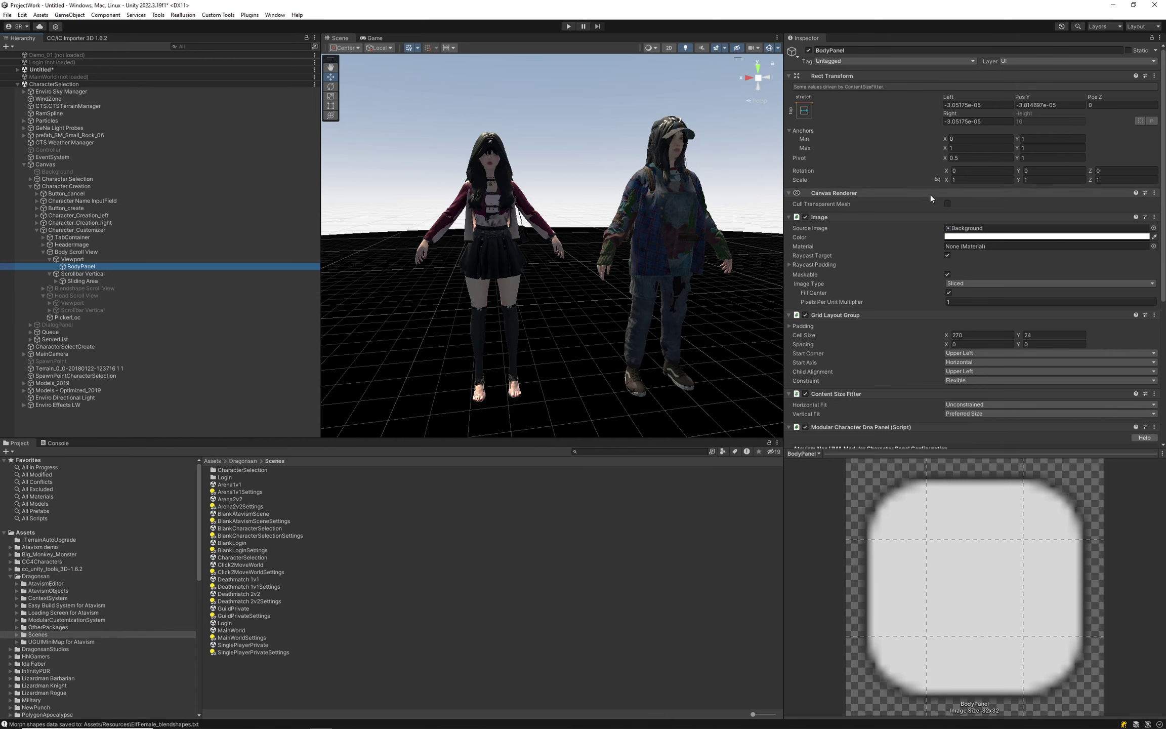
{"action": "scroll", "coordinate": [936, 253], "scroll_direction": "down", "scroll_amount": 5}
{"action": "left_click_drag", "start_coordinate": [1010, 453], "coordinate": [1010, 608]}
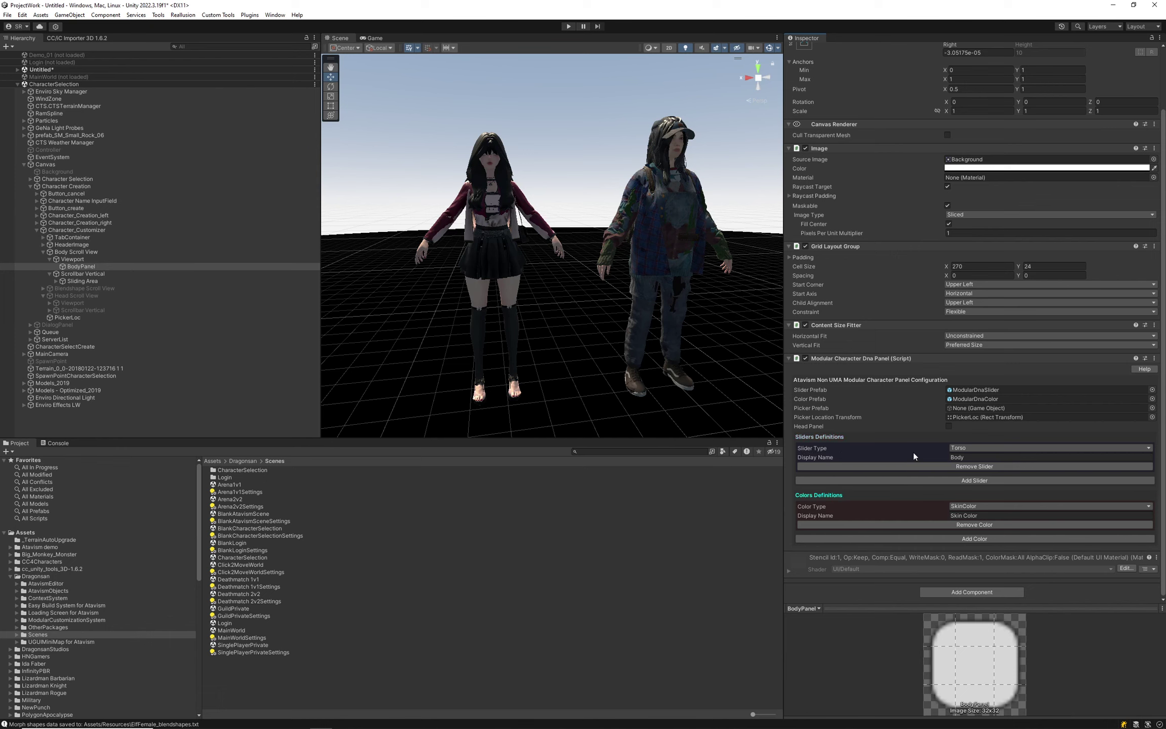
- Add two color definitions to BodyPanel's Modular Character Dna Panel, one of type SkinColor and one of type HairColor
{"action": "left_click", "coordinate": [966, 447]}
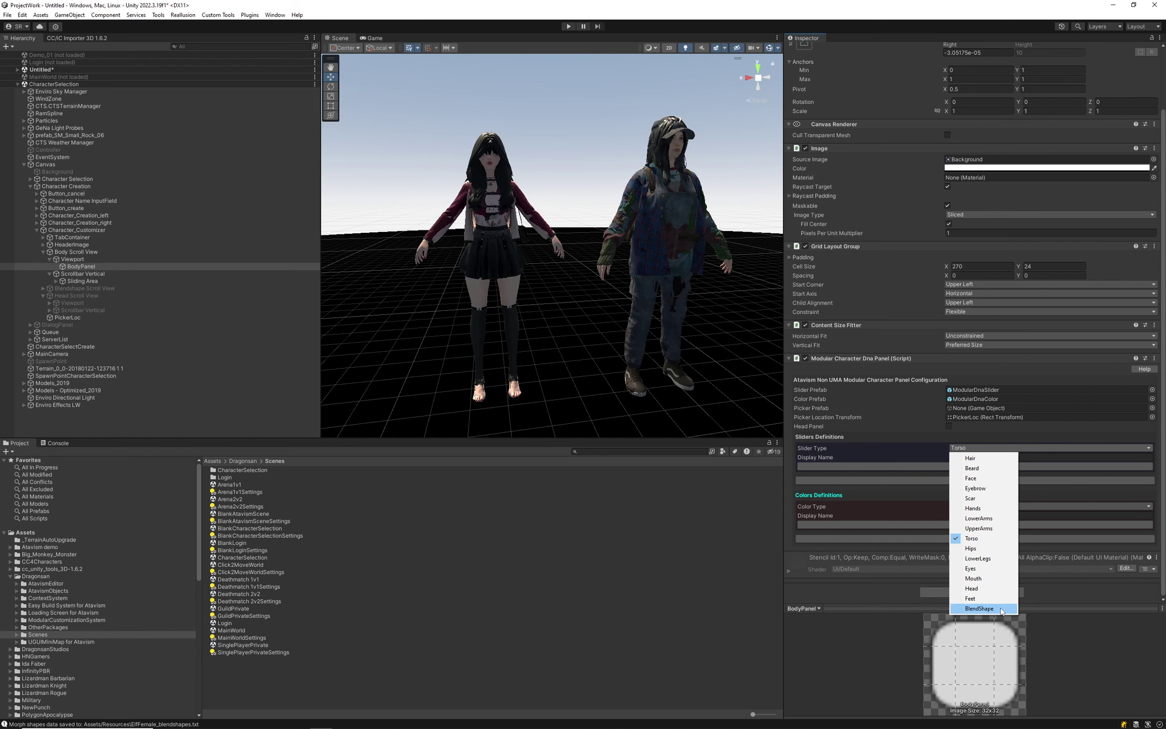
{"action": "left_click", "coordinate": [1062, 609]}
{"action": "scroll", "coordinate": [1062, 608], "scroll_direction": "up", "scroll_amount": 2}
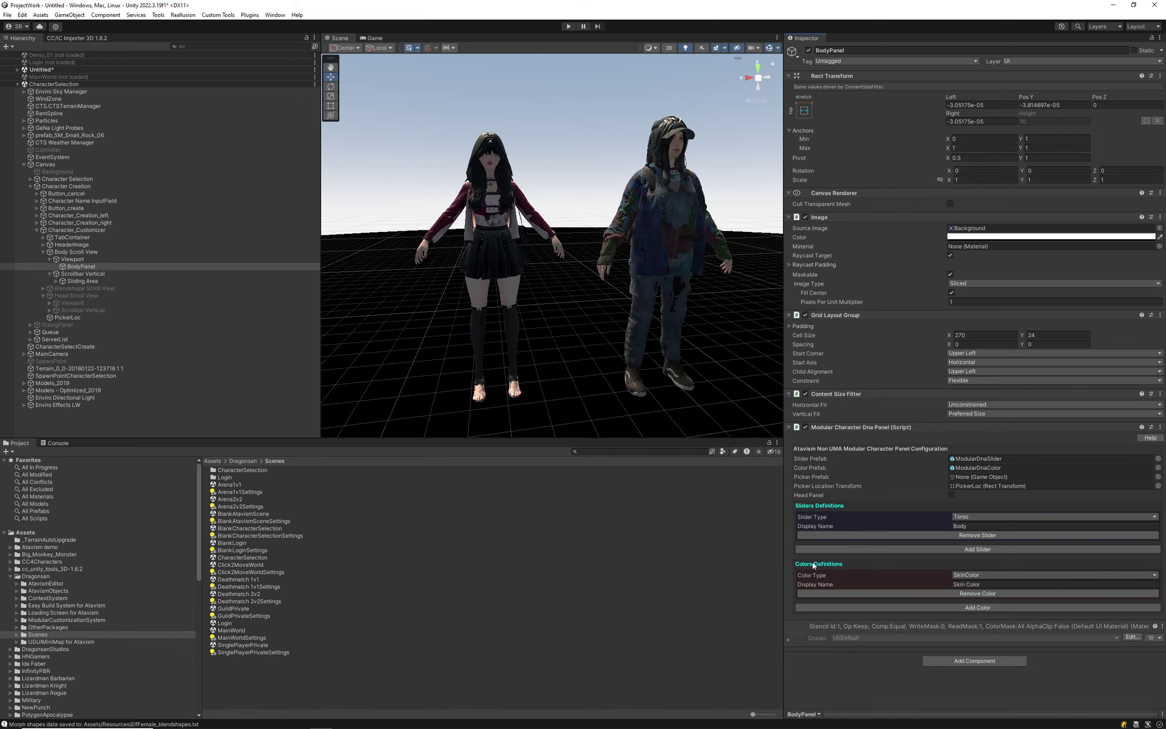
{"action": "left_click", "coordinate": [973, 609]}
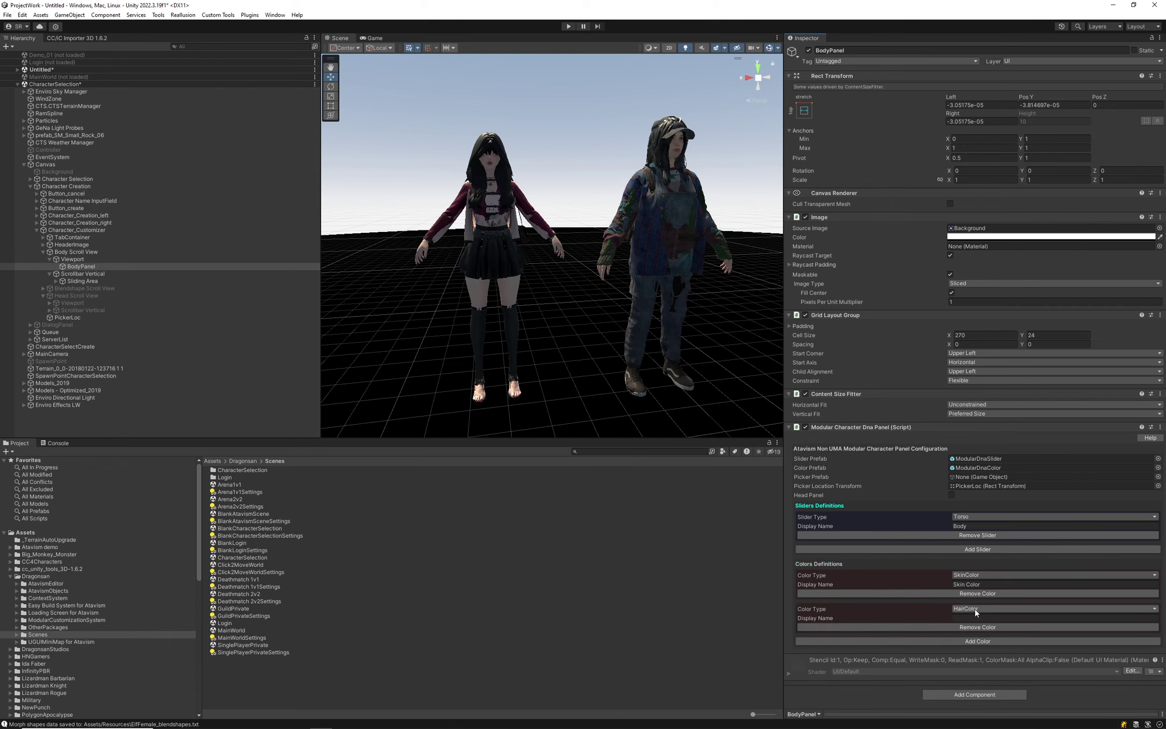
{"action": "left_click", "coordinate": [977, 608]}
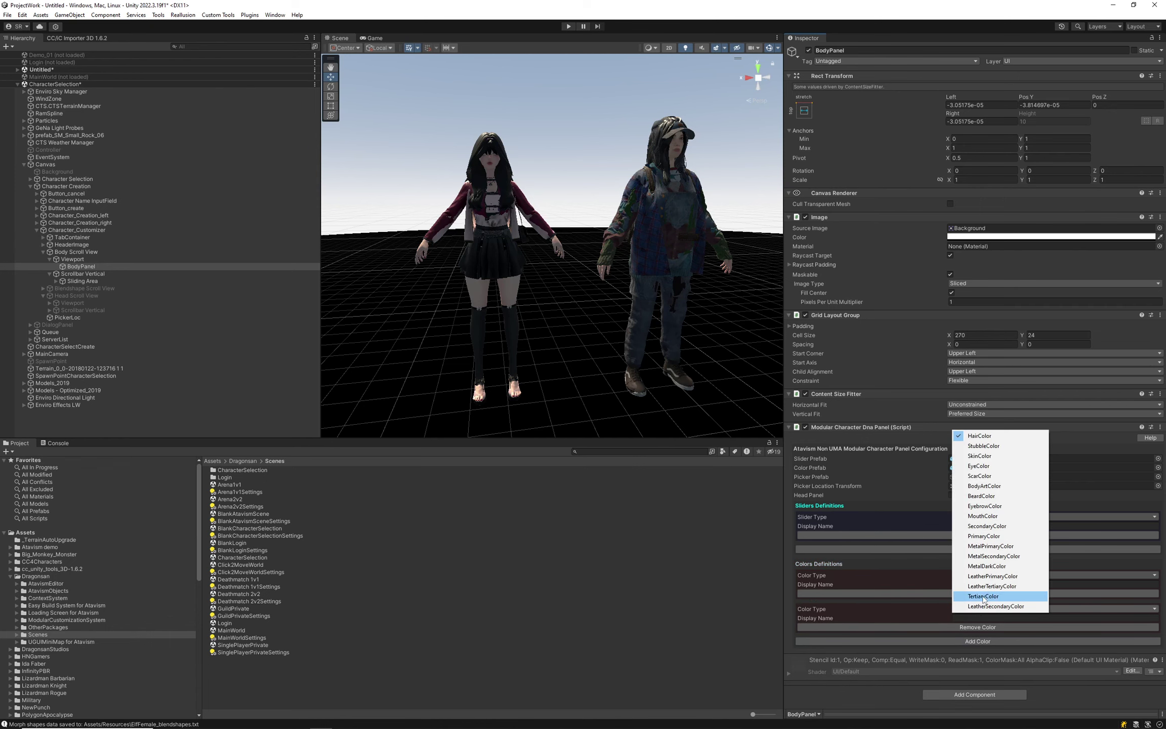
{"action": "left_click", "coordinate": [980, 456]}
{"action": "left_click", "coordinate": [969, 639]}
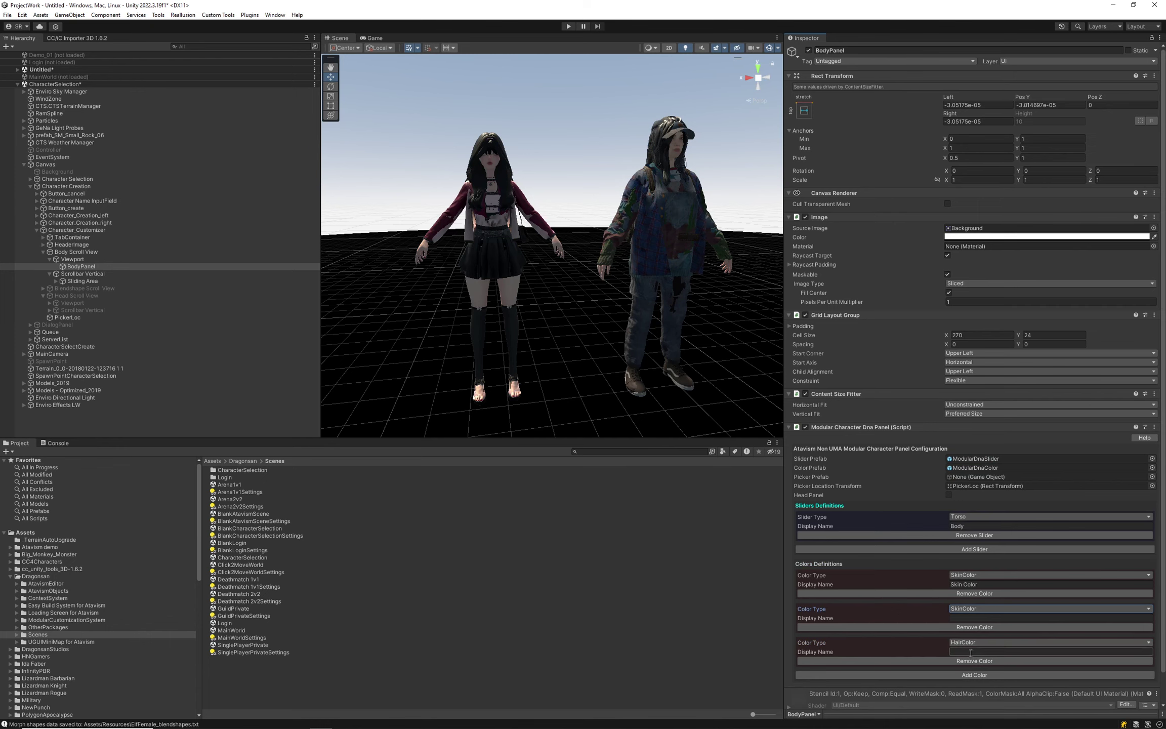
{"action": "left_click", "coordinate": [971, 652]}
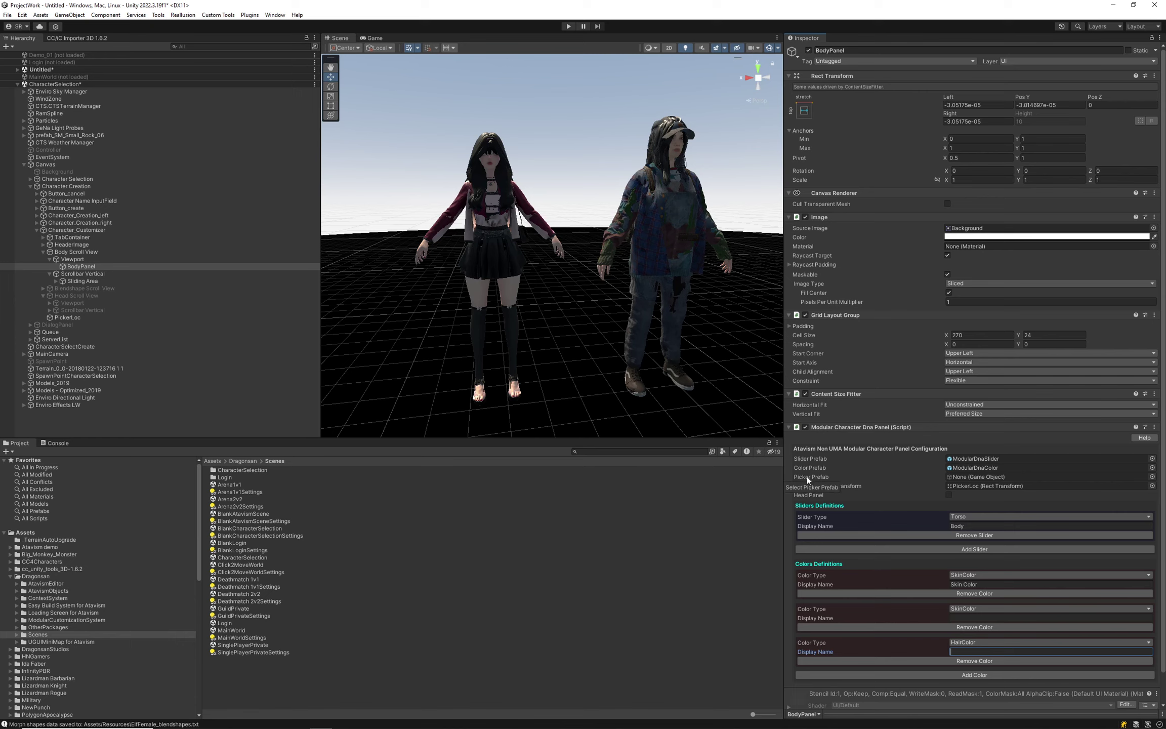
- Compare the Picker Prefab settings of BodyPanel and HeadPanel, and locate HeadPanel's picker prefab in the project
{"action": "left_click", "coordinate": [983, 475]}
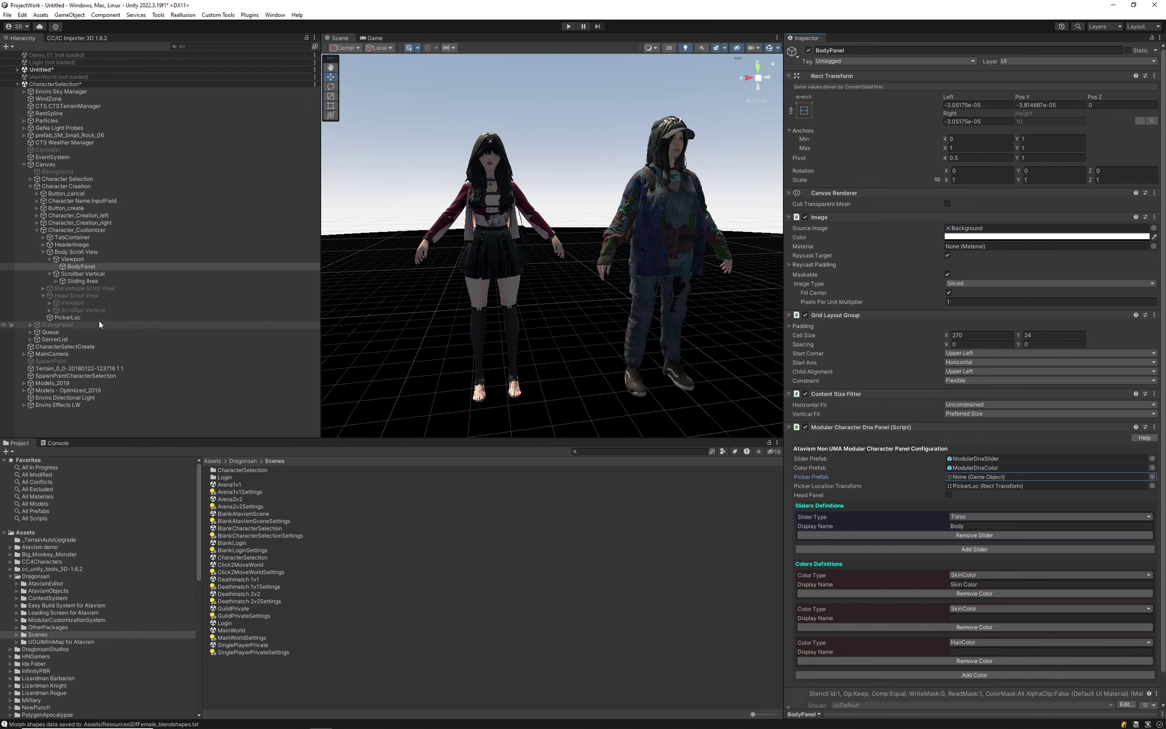
{"action": "left_click", "coordinate": [61, 303]}
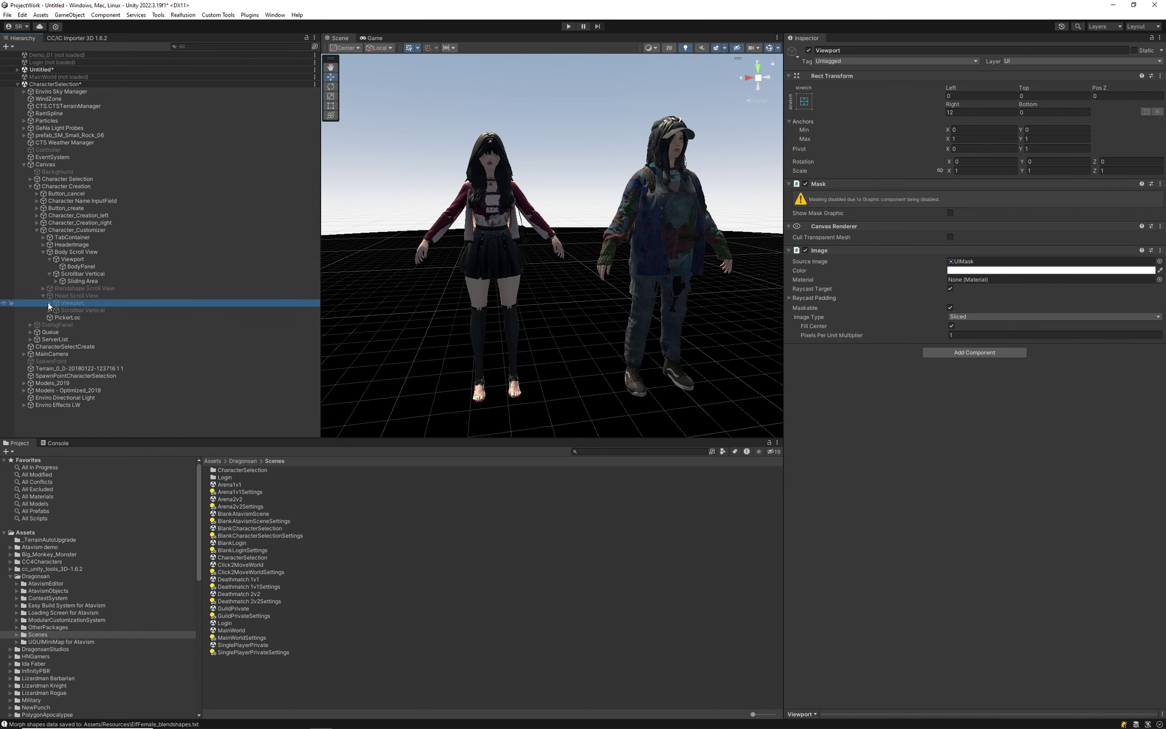
{"action": "left_click", "coordinate": [49, 302]}
{"action": "left_click", "coordinate": [98, 310]}
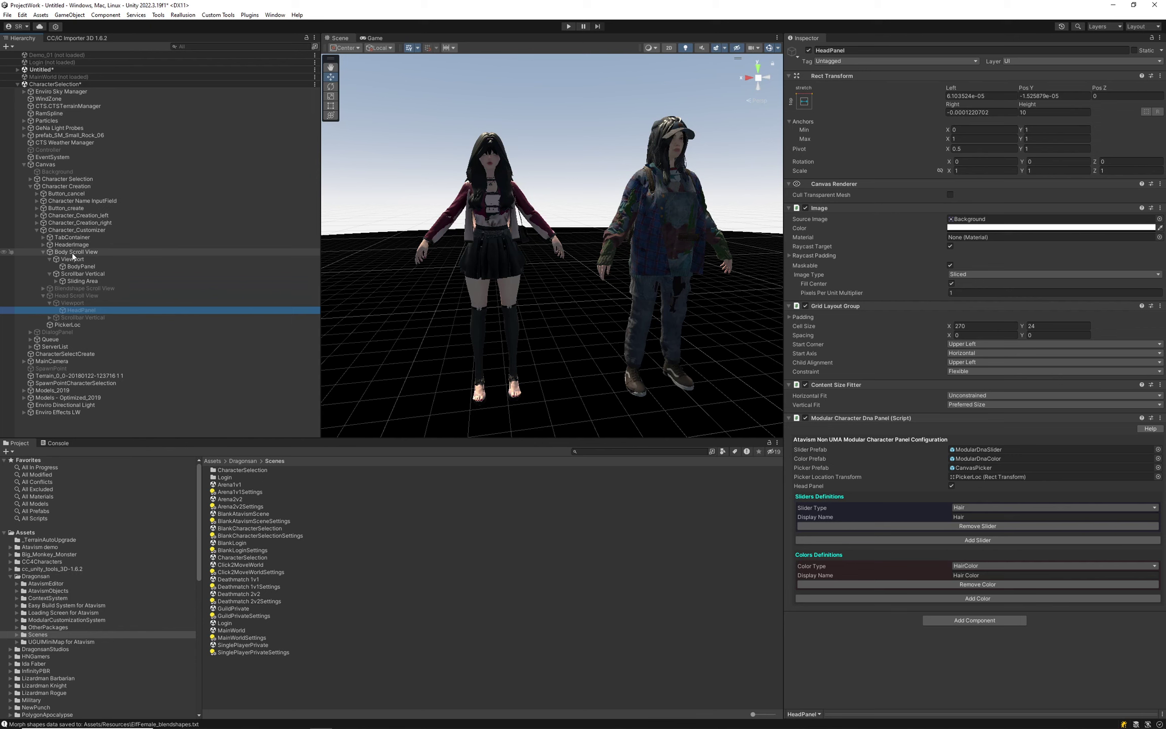
{"action": "left_click", "coordinate": [81, 264]}
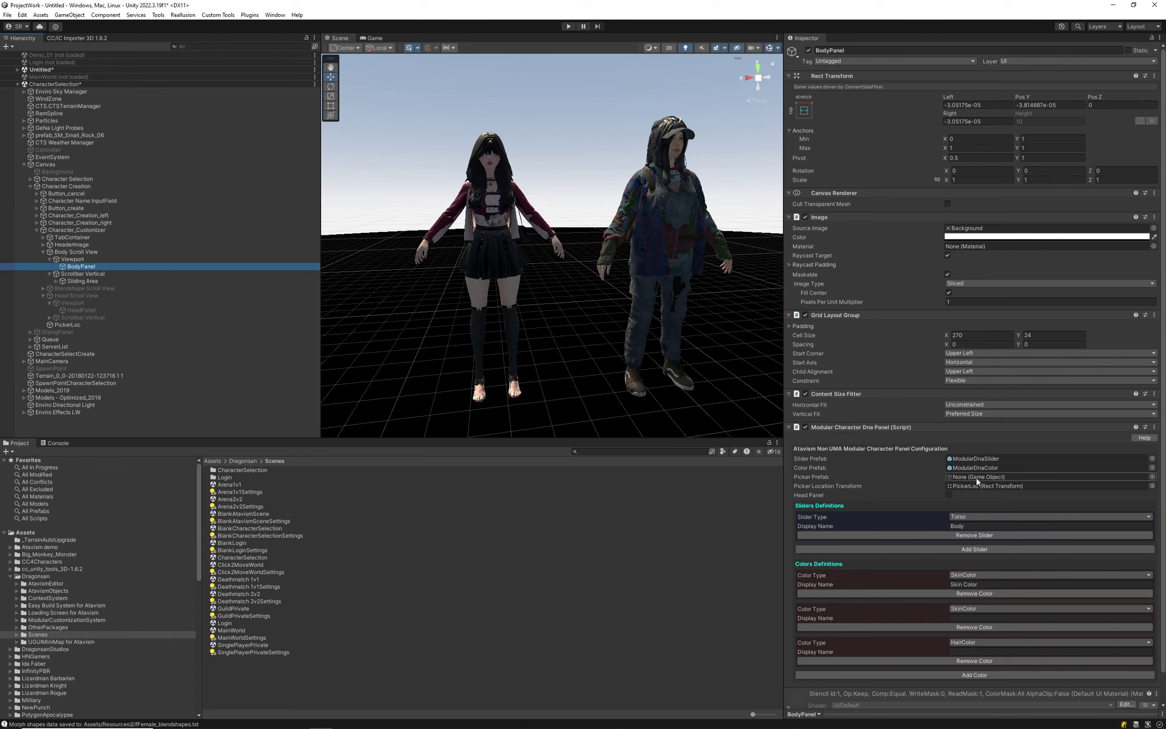
{"action": "left_click", "coordinate": [81, 311]}
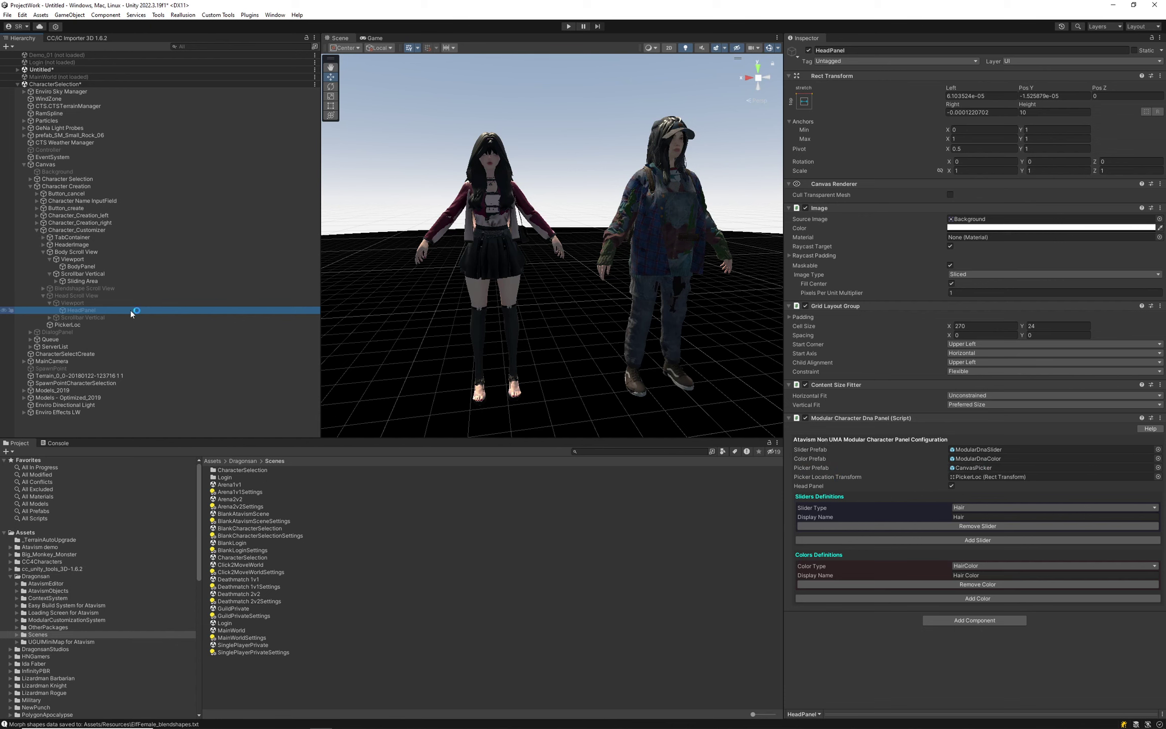
{"action": "left_click", "coordinate": [974, 469]}
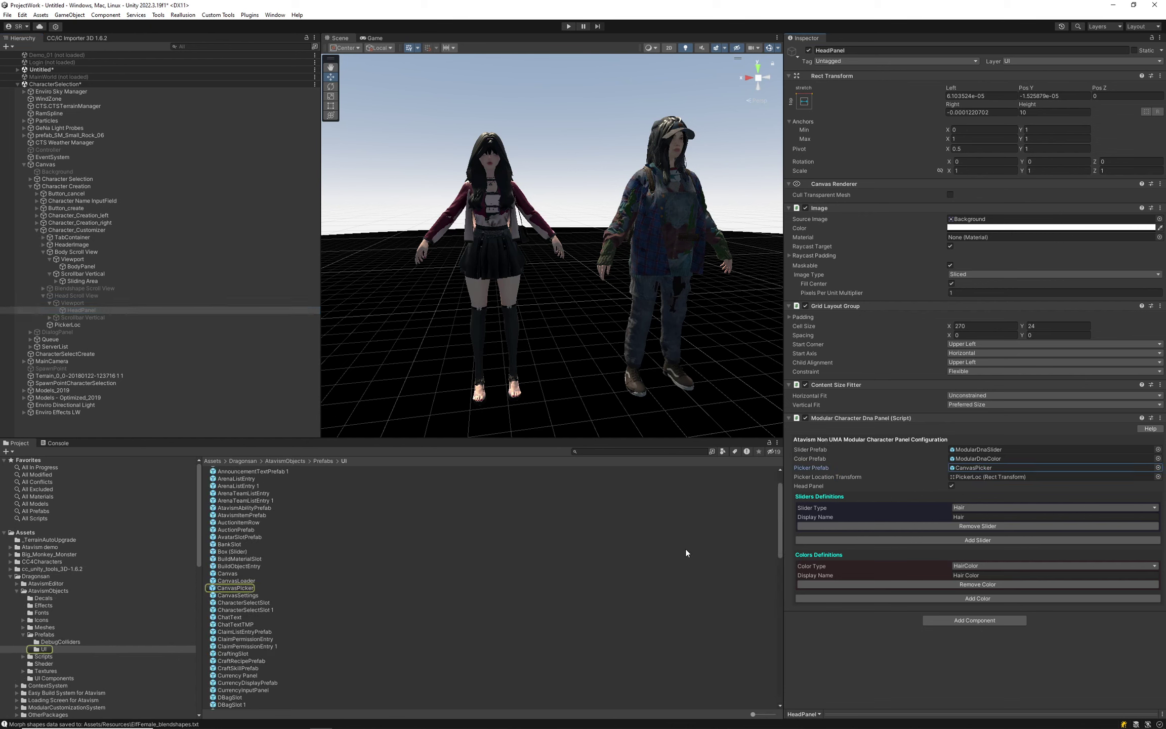
- Assign the CanvasPicker prefab from the UI prefabs folder as BodyPanel's Picker Prefab
{"action": "left_click", "coordinate": [81, 267]}
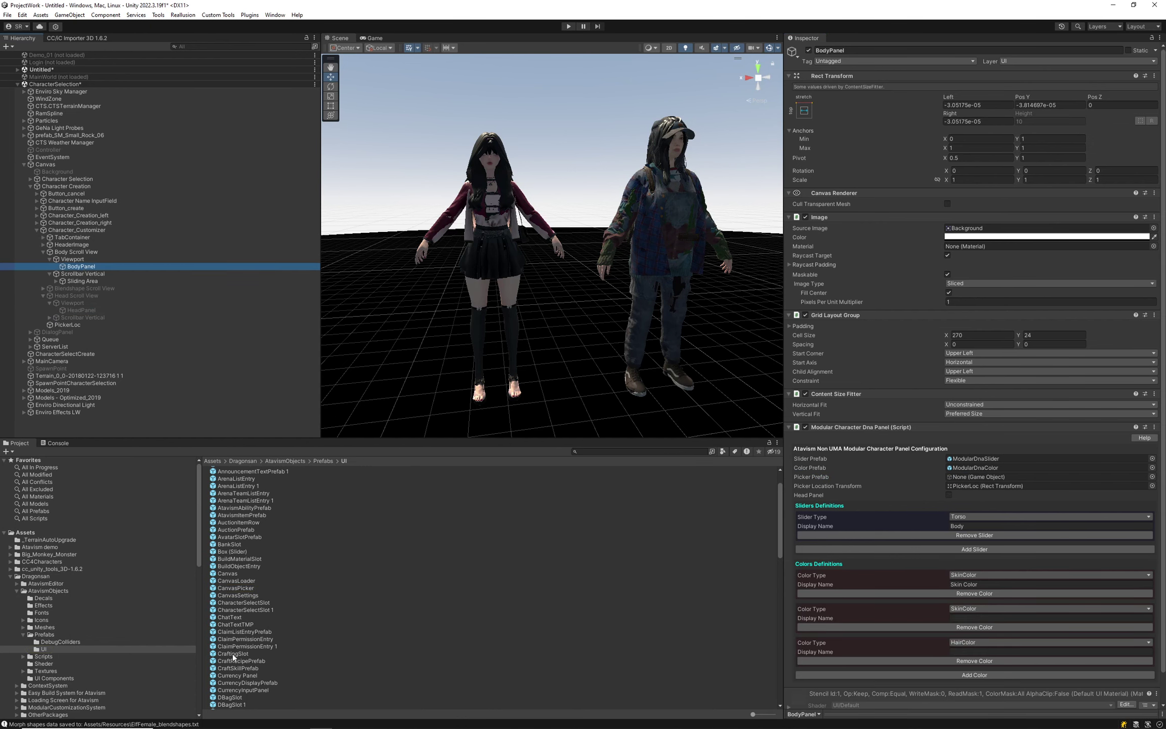
{"action": "left_click", "coordinate": [84, 310]}
{"action": "left_click", "coordinate": [977, 467]}
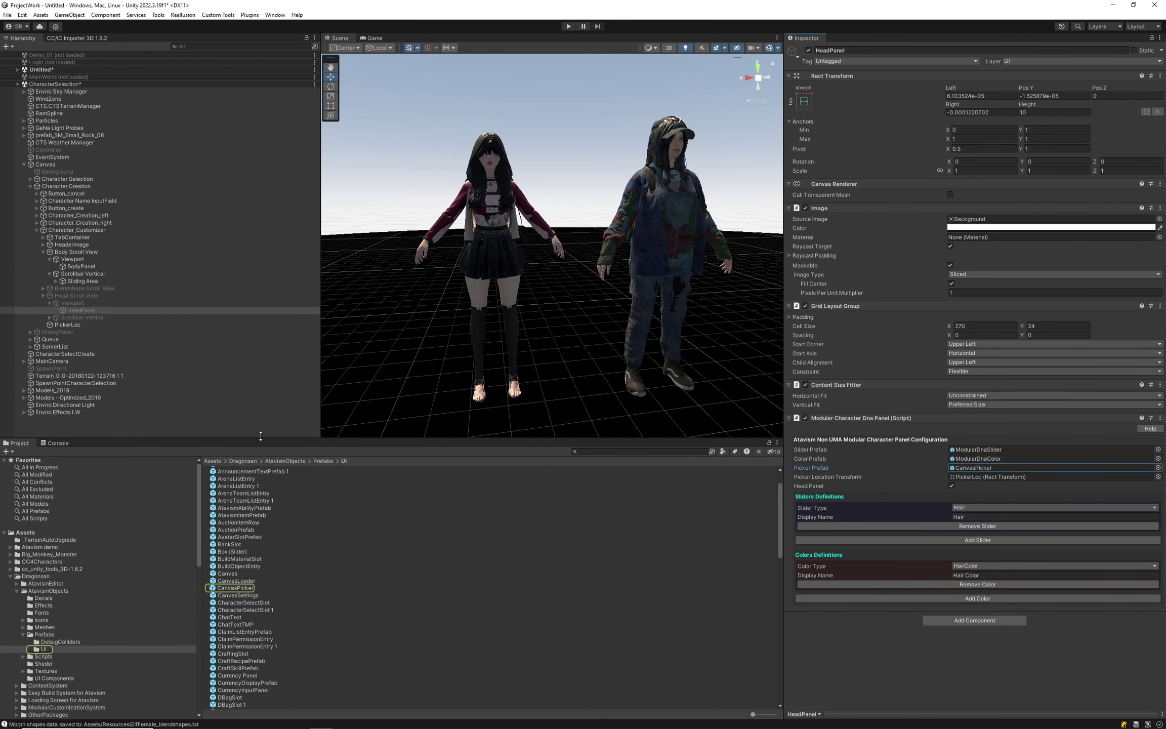
{"action": "left_click", "coordinate": [102, 266]}
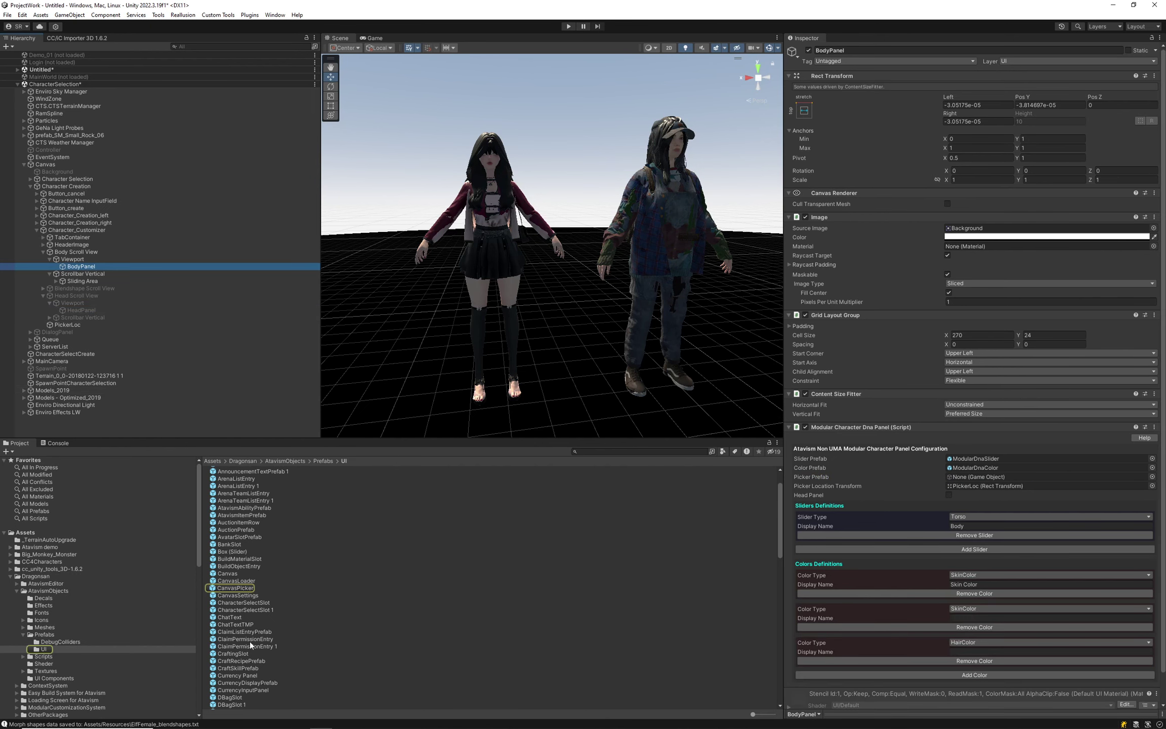
{"action": "left_click_drag", "start_coordinate": [236, 589], "coordinate": [967, 479]}
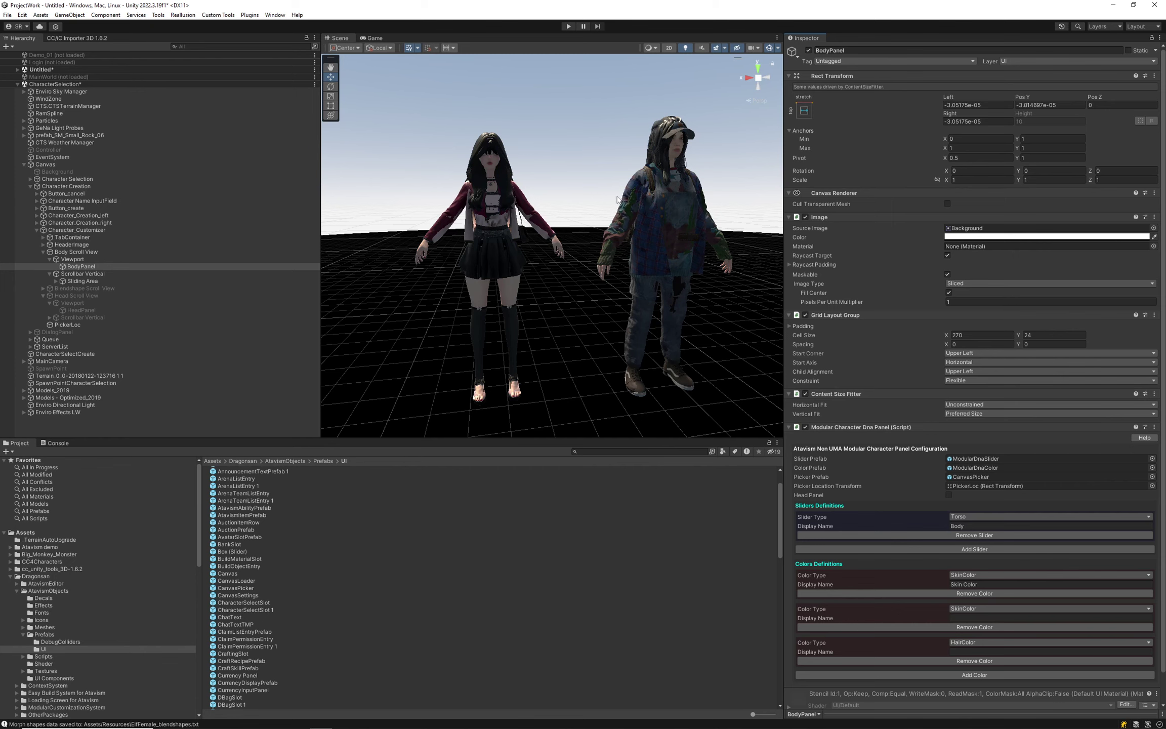
- Expand the Untitled scene's hierarchy and select SK_MINA_AllPartsTogether Variant to review its Skin Colors list
{"action": "scroll", "coordinate": [975, 516], "scroll_direction": "down", "scroll_amount": 3}
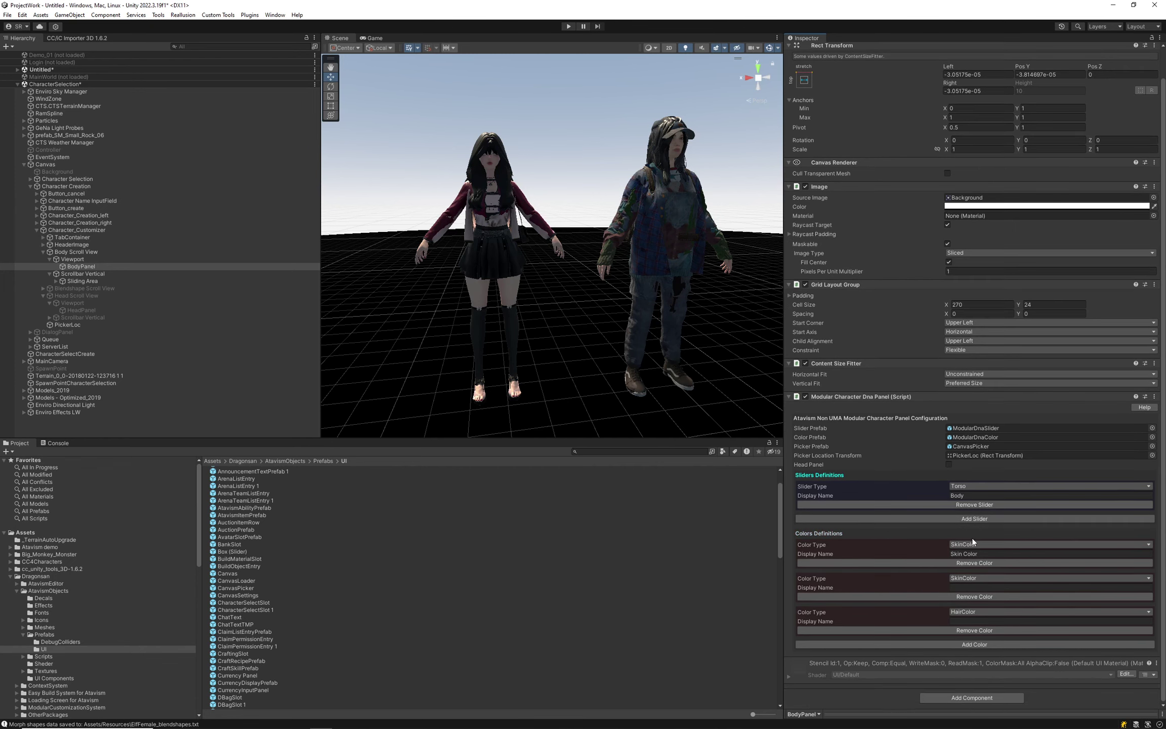
{"action": "left_click", "coordinate": [955, 446]}
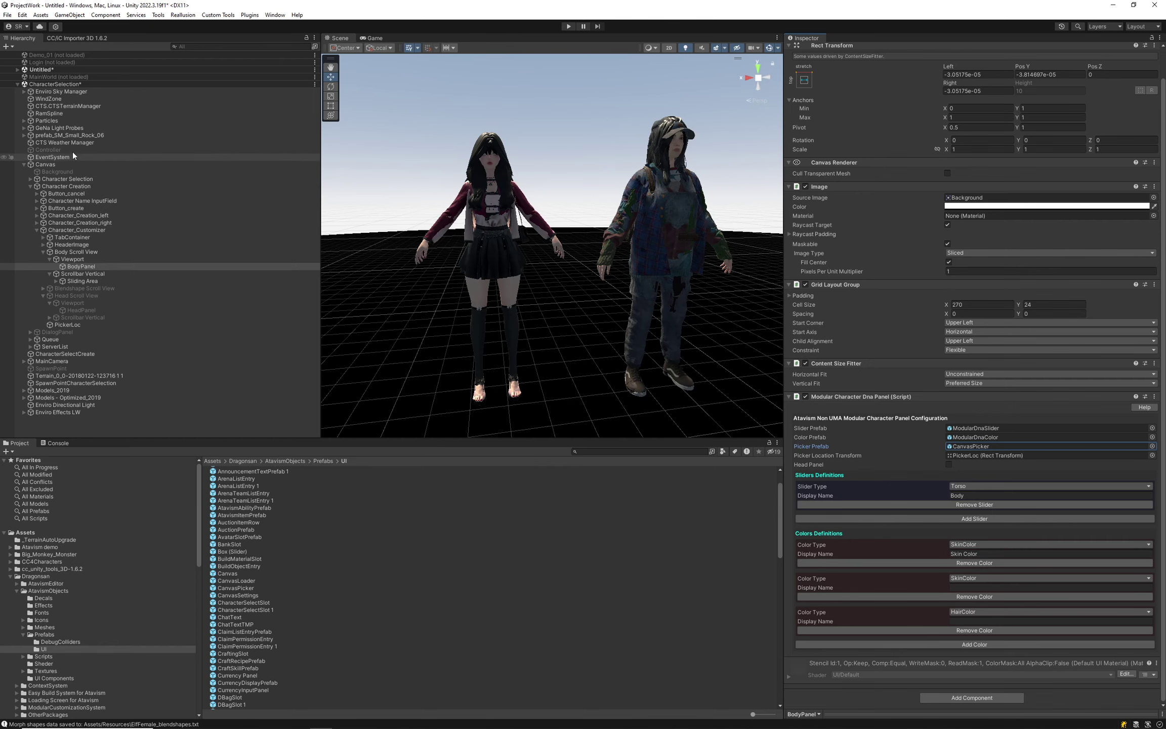
{"action": "left_click", "coordinate": [21, 71]}
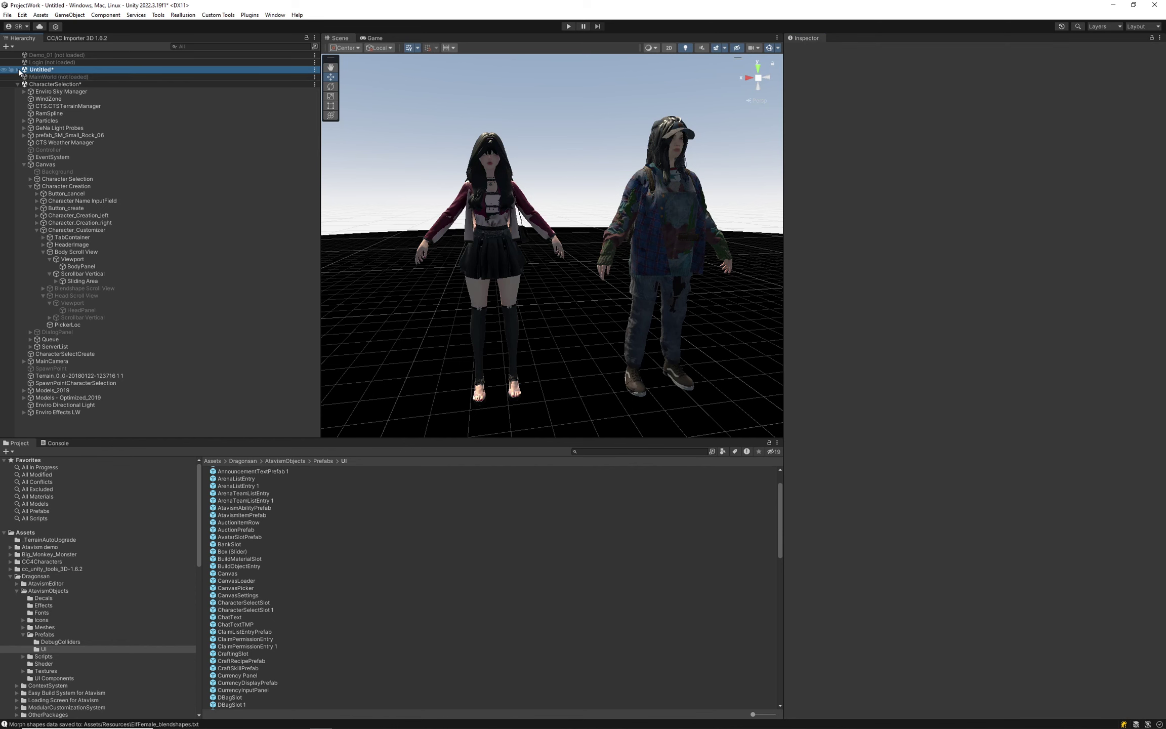
{"action": "left_click", "coordinate": [18, 69]}
{"action": "left_click", "coordinate": [61, 91]}
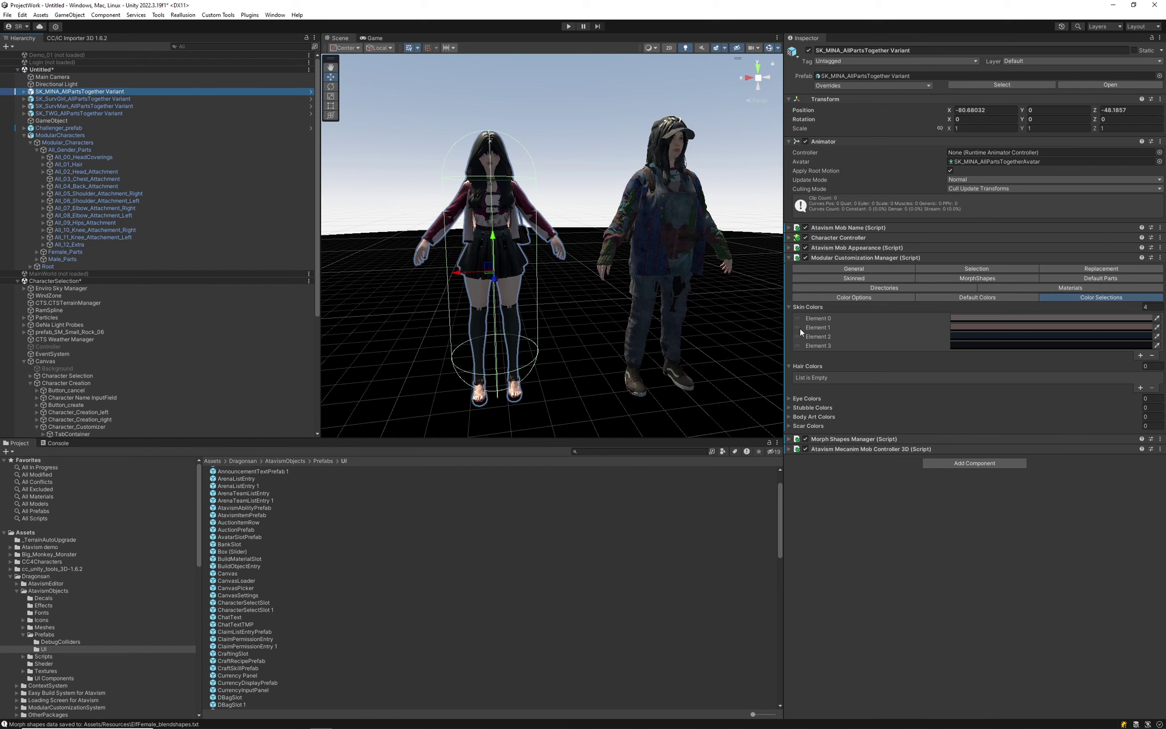
- Clear the Picker Prefab reference from BodyPanel's Modular Character Dna Panel
{"action": "scroll", "coordinate": [121, 309], "scroll_direction": "down", "scroll_amount": 4}
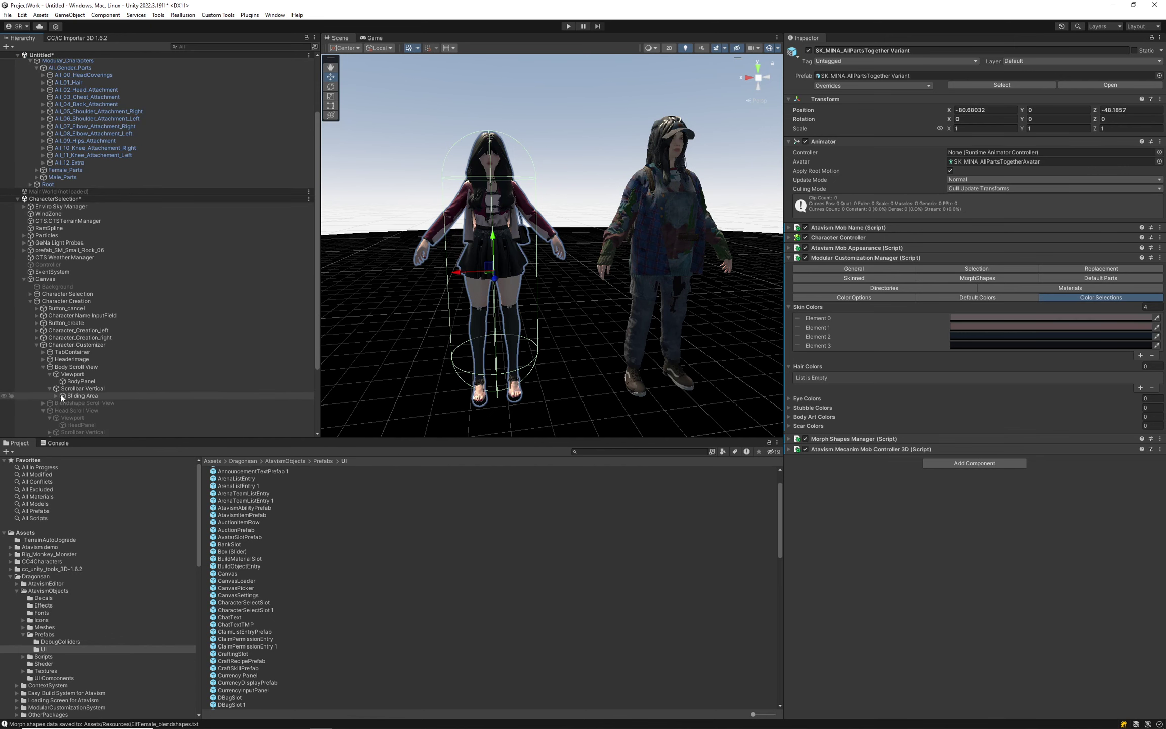
{"action": "left_click", "coordinate": [76, 381]}
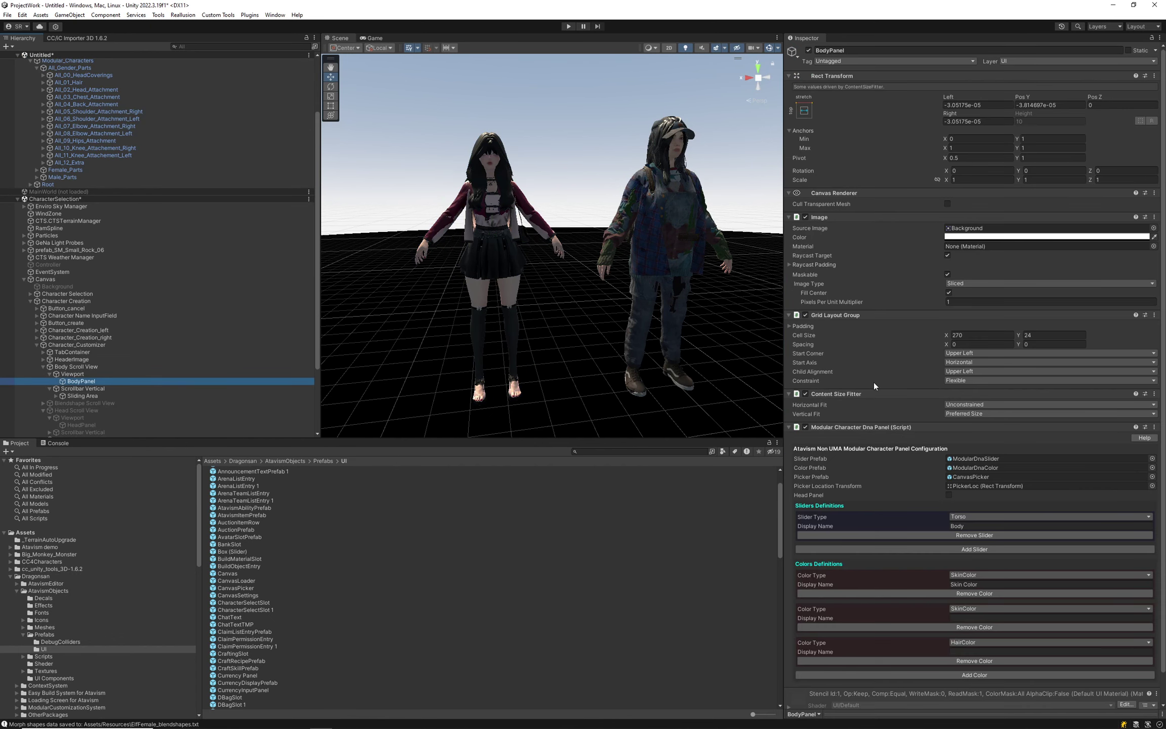
{"action": "scroll", "coordinate": [980, 488], "scroll_direction": "down", "scroll_amount": 1}
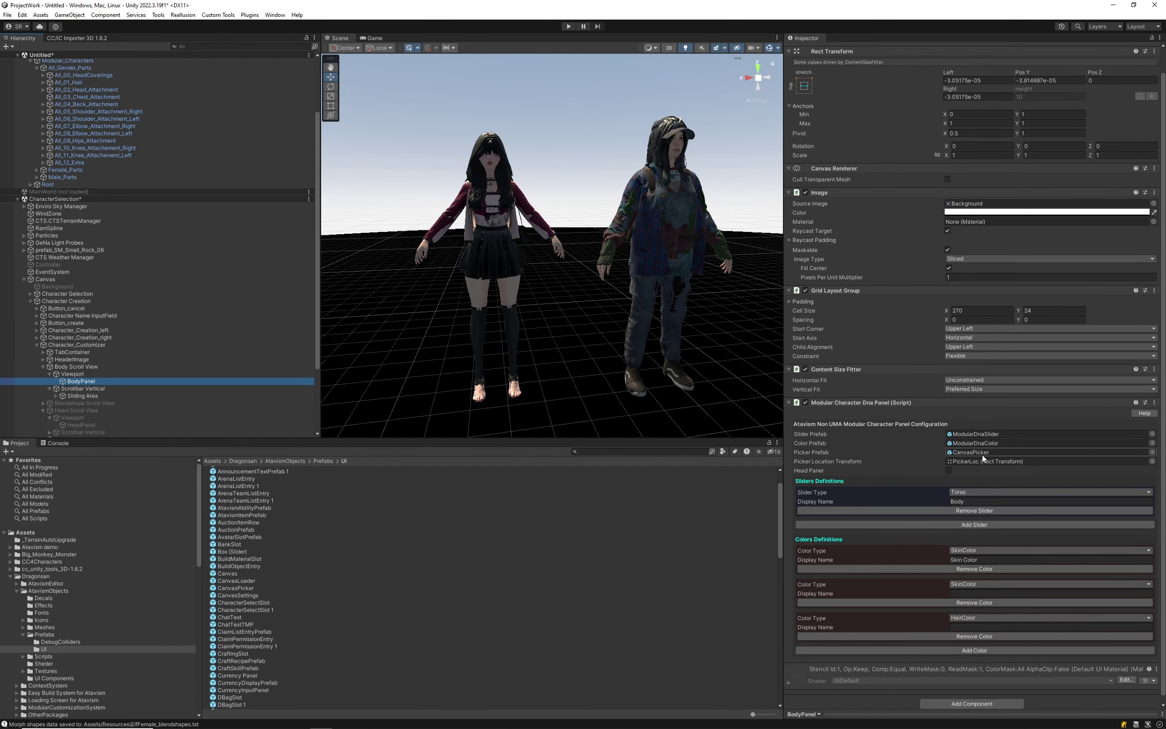
{"action": "left_click", "coordinate": [982, 455]}
{"action": "key", "text": "Delete"}
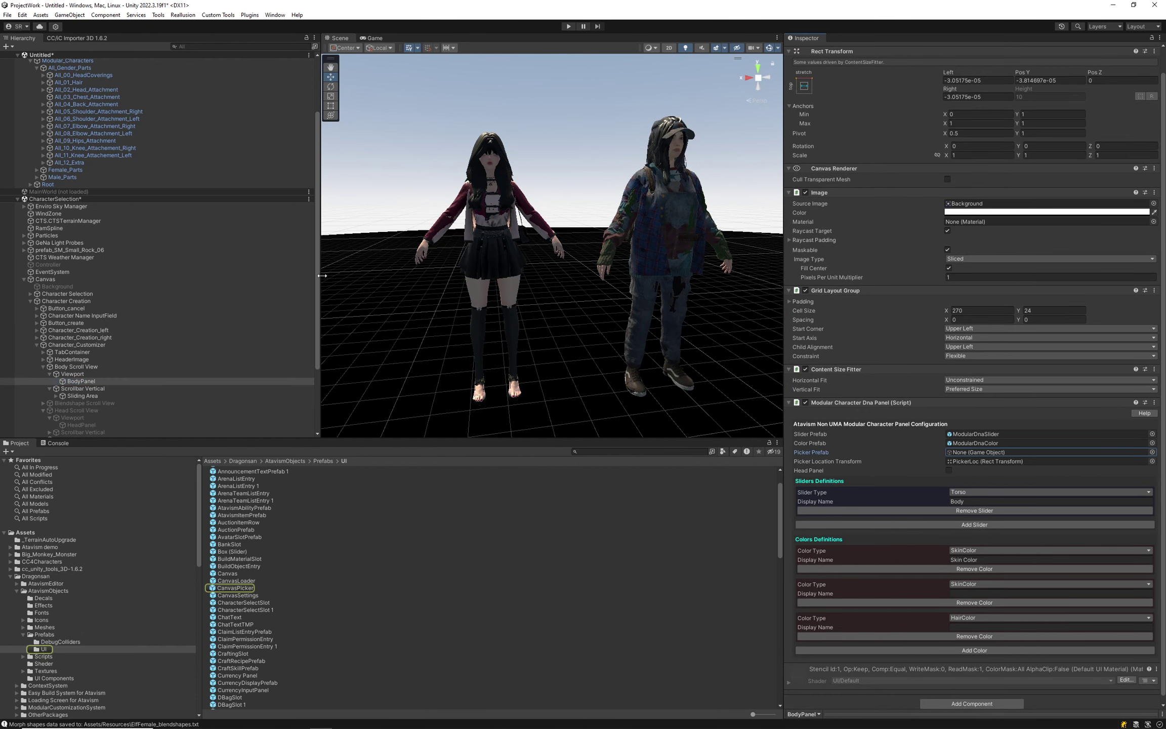
- Review SK_MINA's color selections alongside the Dna Panel picker and color settings of BodyPanel and HeadPanel
{"action": "scroll", "coordinate": [70, 107], "scroll_direction": "up", "scroll_amount": 4}
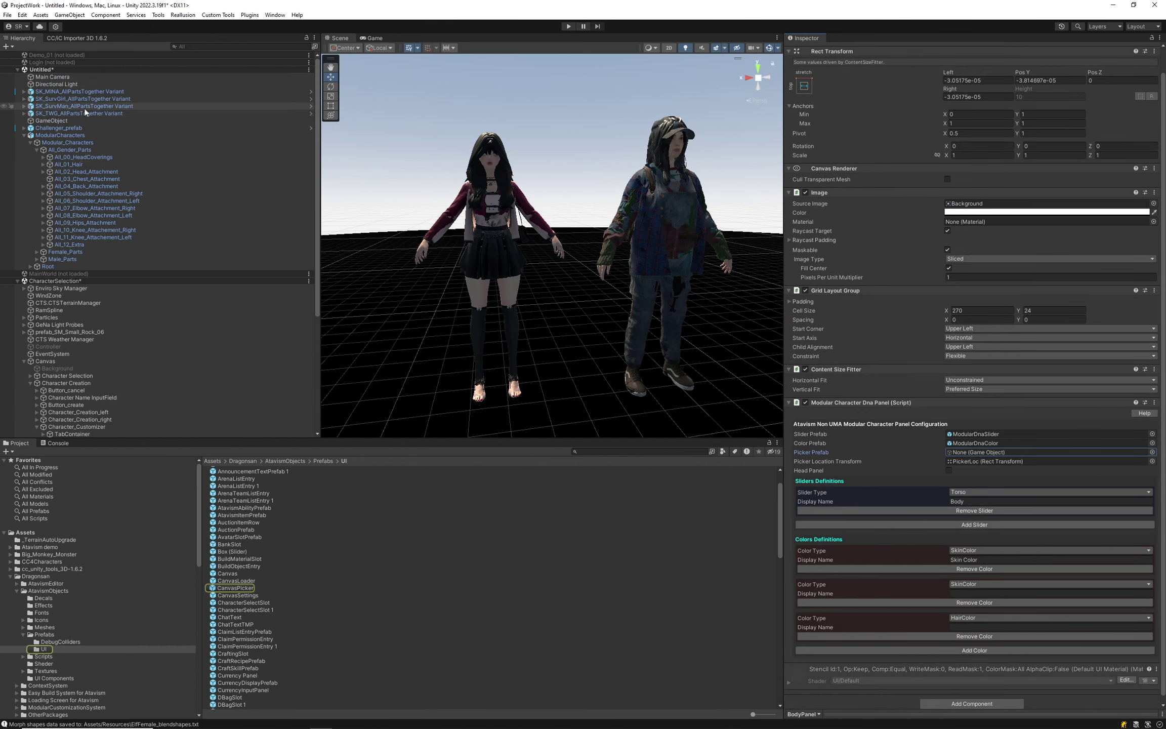
{"action": "left_click", "coordinate": [56, 92]}
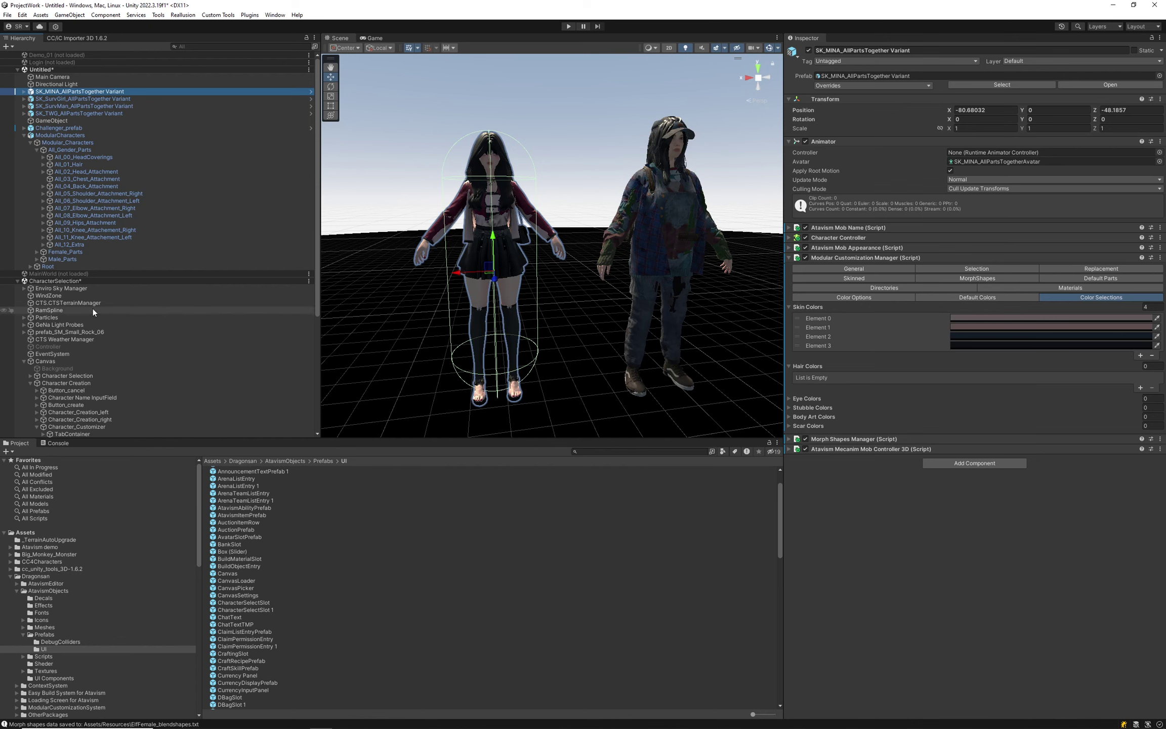
{"action": "scroll", "coordinate": [94, 385], "scroll_direction": "down", "scroll_amount": 4}
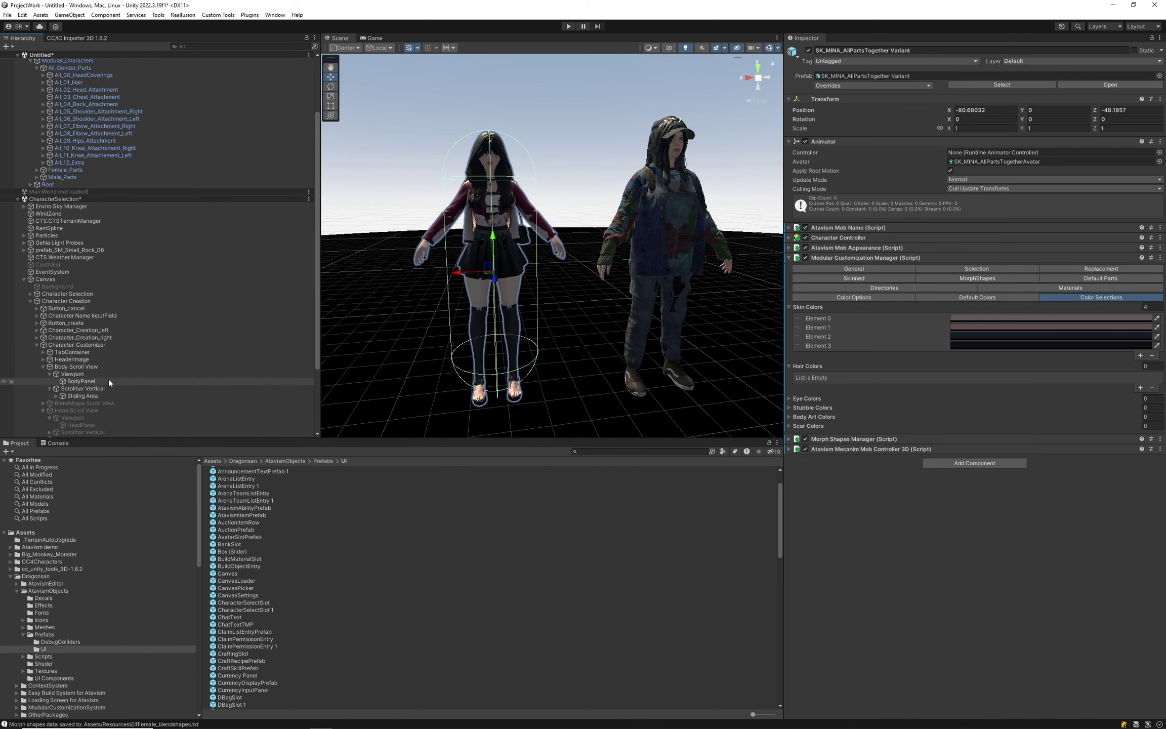
{"action": "left_click", "coordinate": [80, 380]}
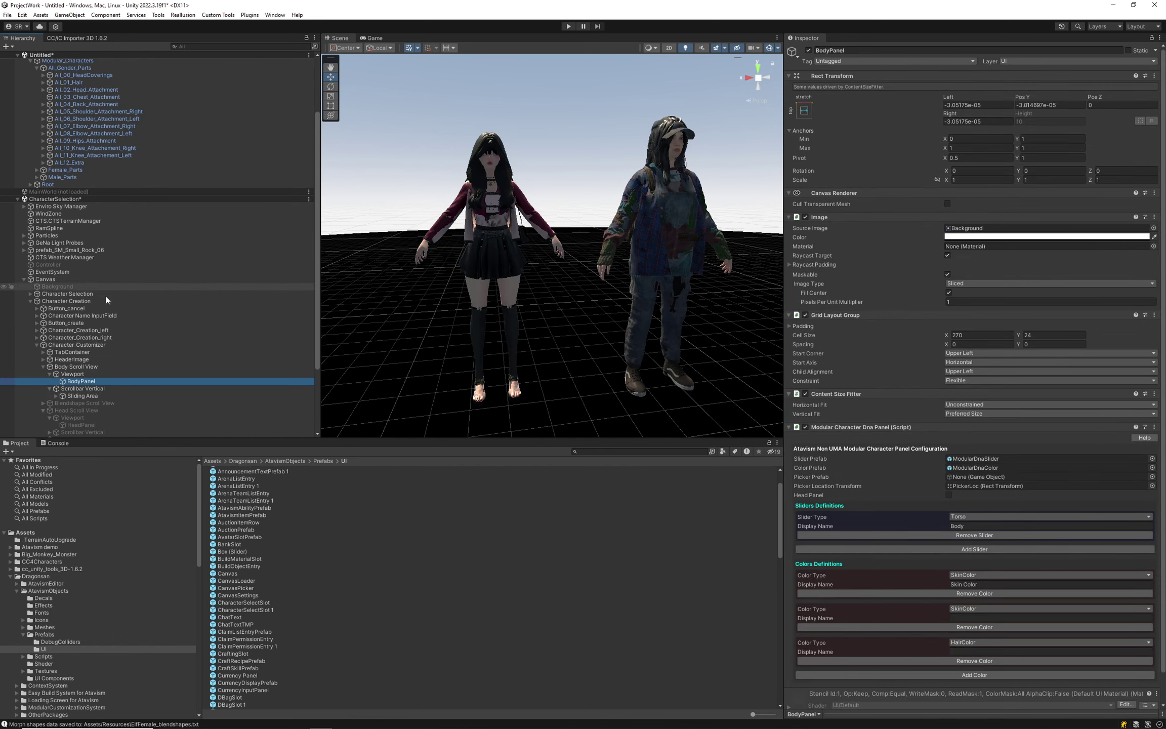
{"action": "scroll", "coordinate": [105, 296], "scroll_direction": "down", "scroll_amount": 3}
{"action": "left_click", "coordinate": [75, 364]}
{"action": "left_click", "coordinate": [82, 370]}
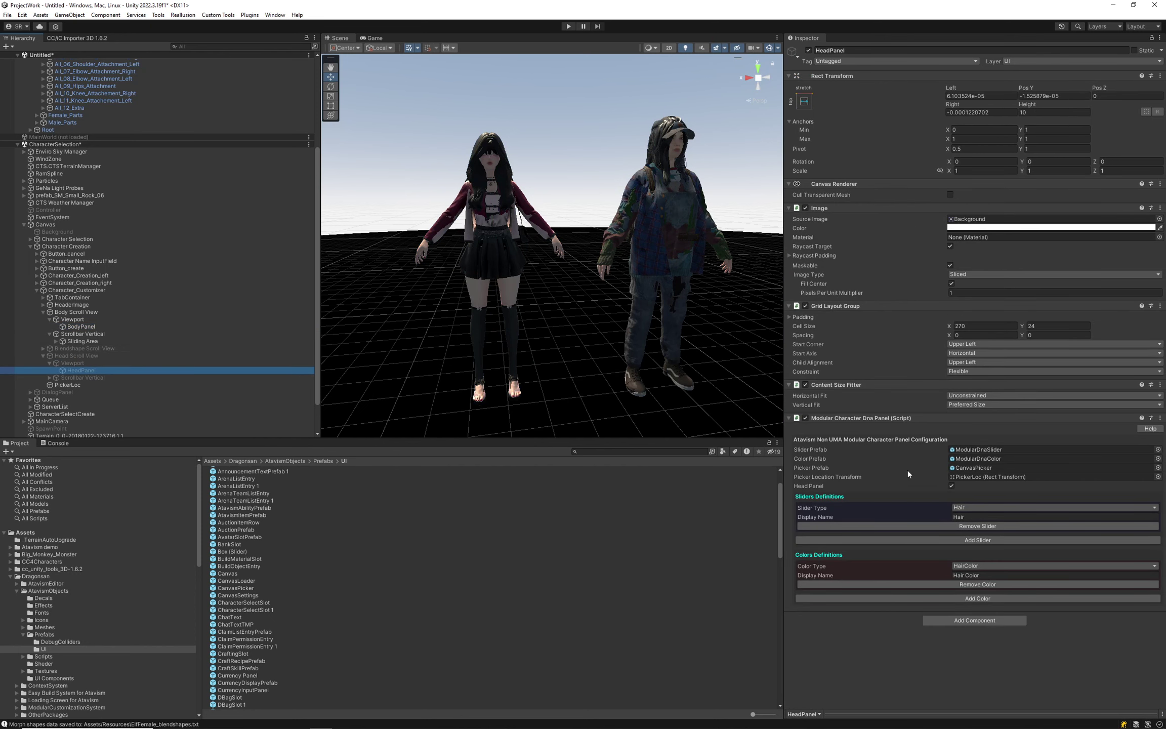
- Open HeadPanel's CanvasPicker prefab, examine the color picker's layout, and return to the scenes
{"action": "double_click", "coordinate": [969, 468]}
{"action": "right_click_drag", "start_coordinate": [736, 181], "coordinate": [552, 159]}
{"action": "key", "text": "w"}
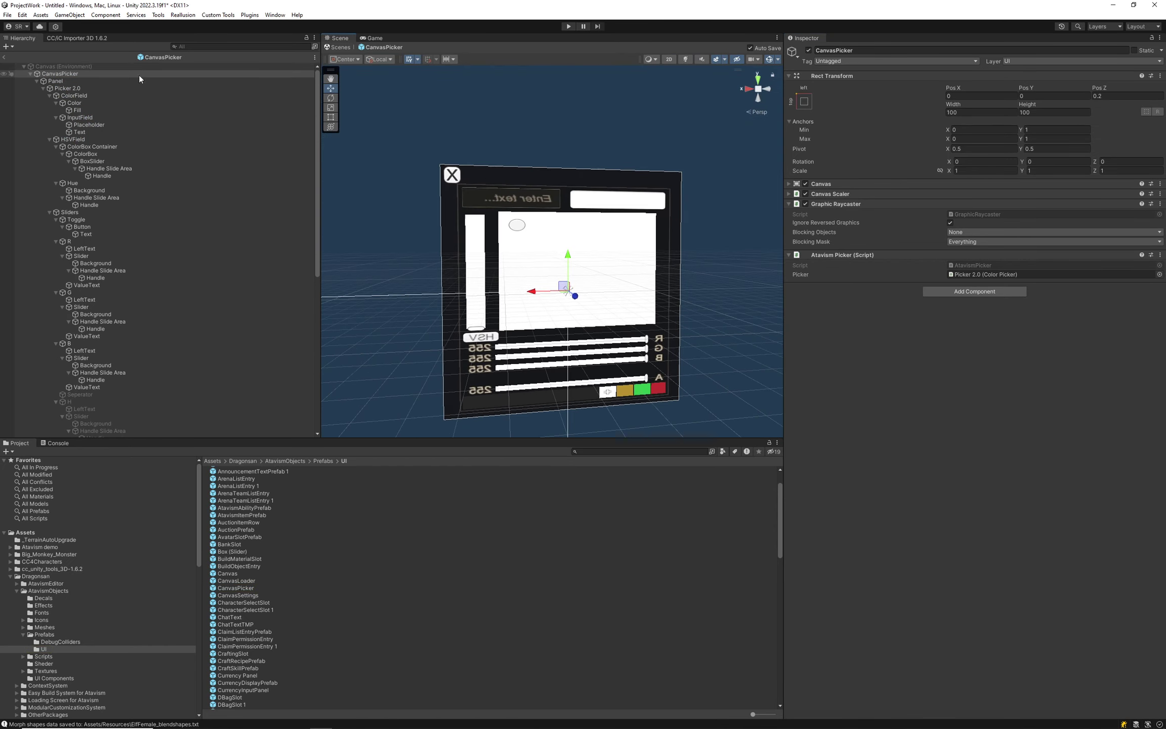
{"action": "right_click_drag", "start_coordinate": [550, 231], "coordinate": [1017, 263]}
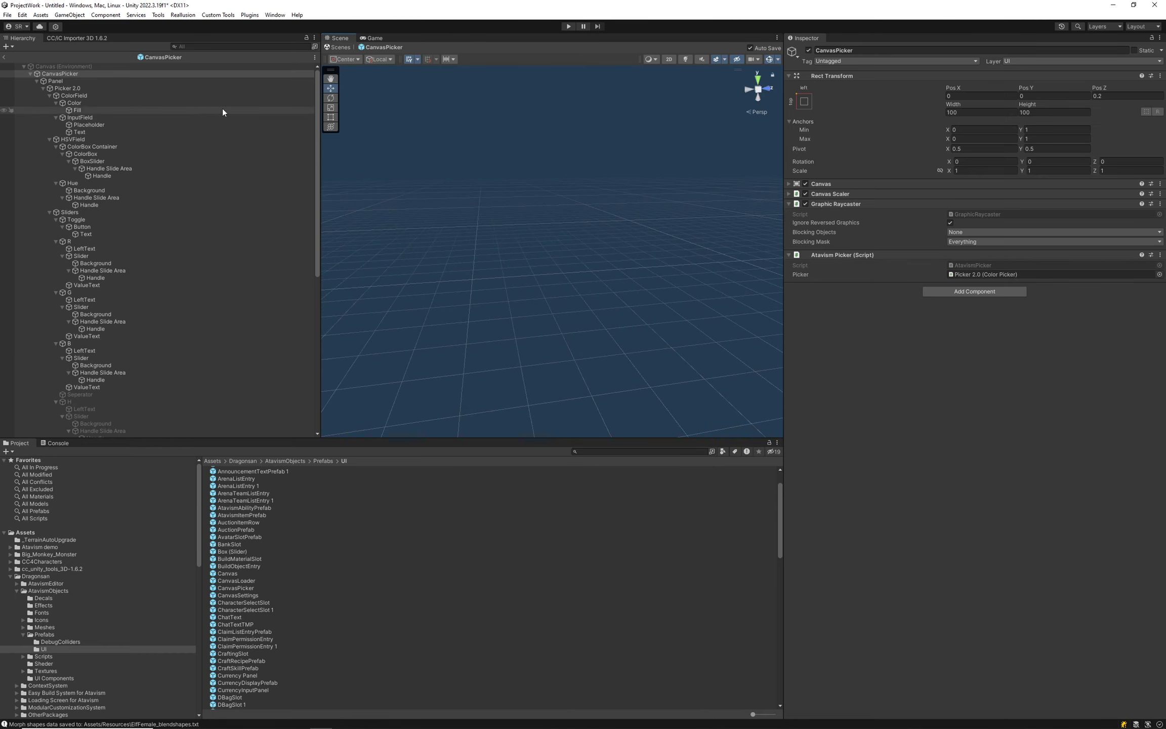
{"action": "double_click", "coordinate": [87, 75]}
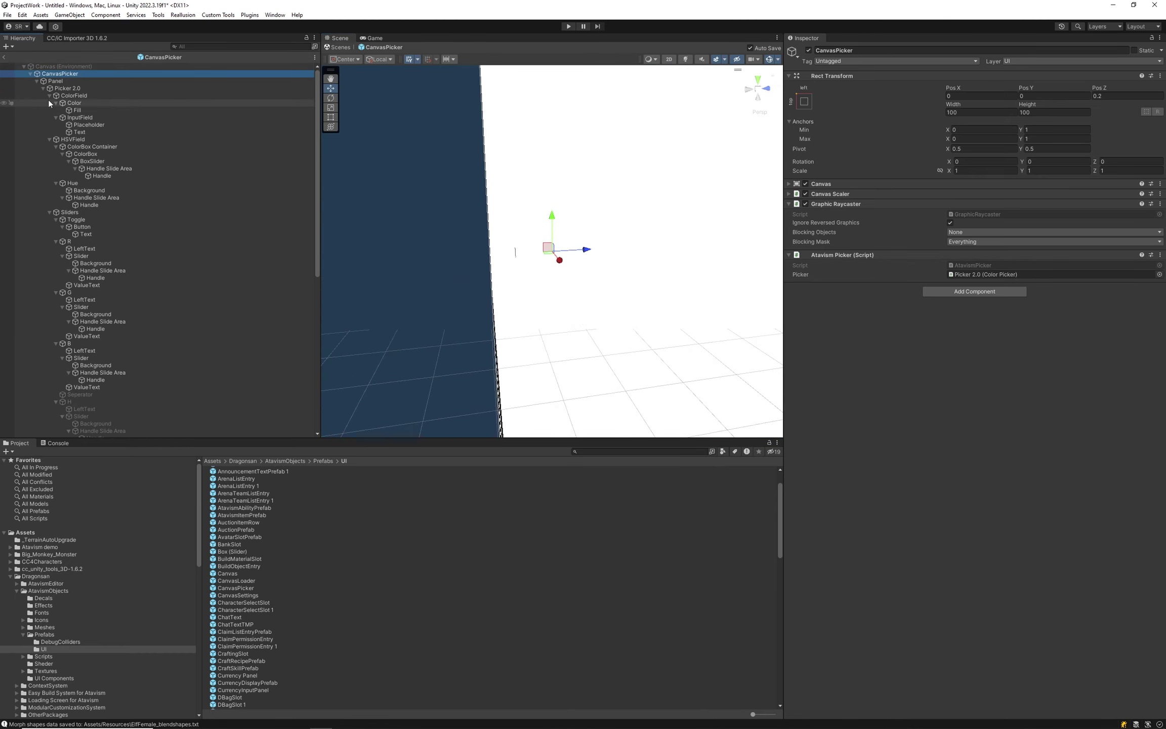
{"action": "left_click", "coordinate": [4, 57]}
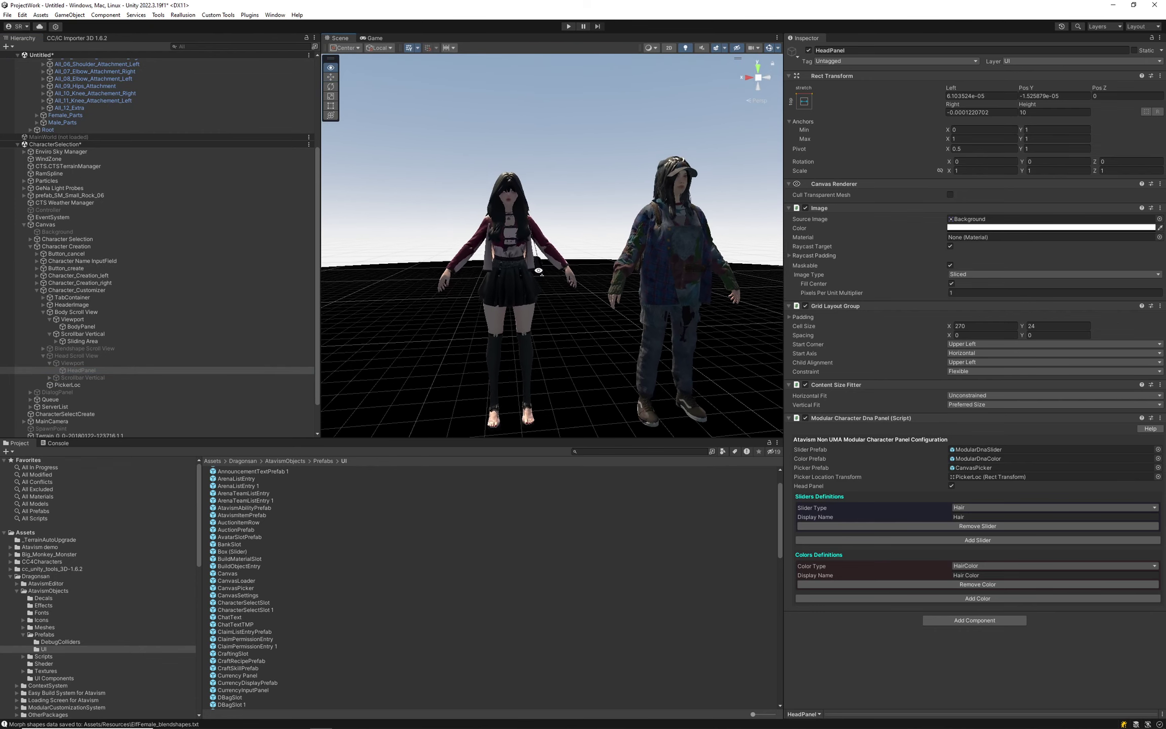
- Bring the neighbouring characters into view and select SK_MINA_AllPartsTogether Variant again
{"action": "right_click_drag", "start_coordinate": [539, 271], "coordinate": [537, 283]}
{"action": "scroll", "coordinate": [88, 150], "scroll_direction": "up", "scroll_amount": 5}
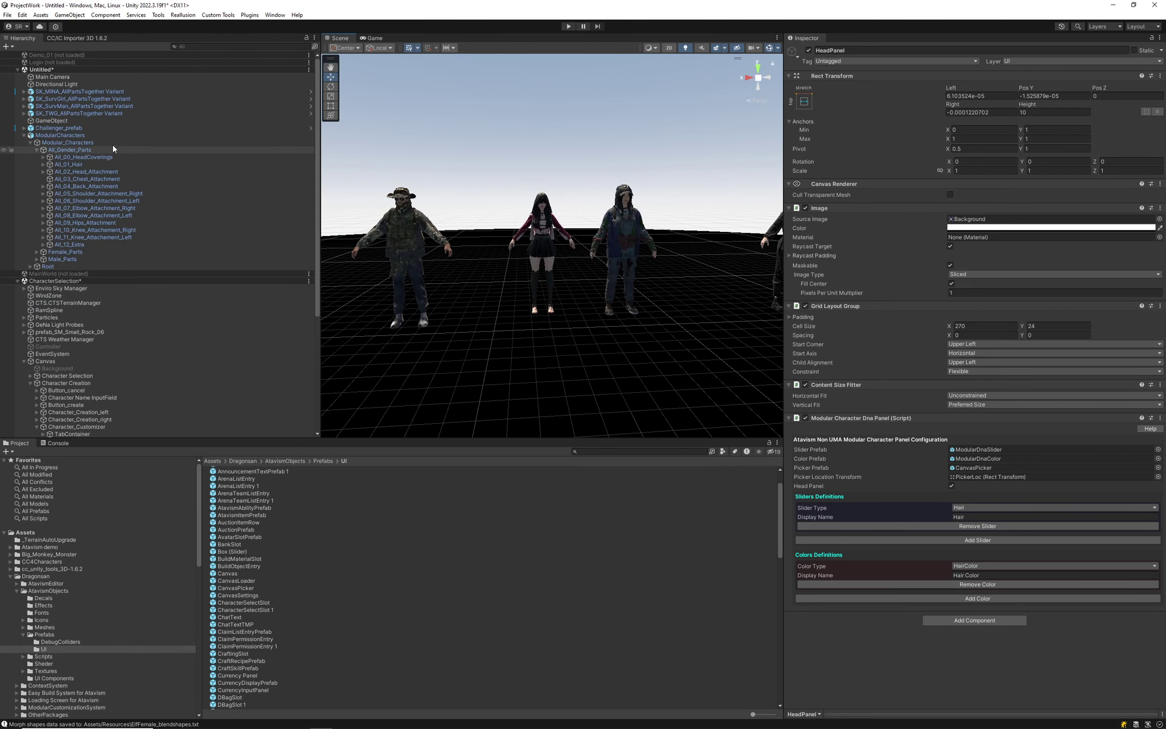
{"action": "left_click", "coordinate": [48, 92]}
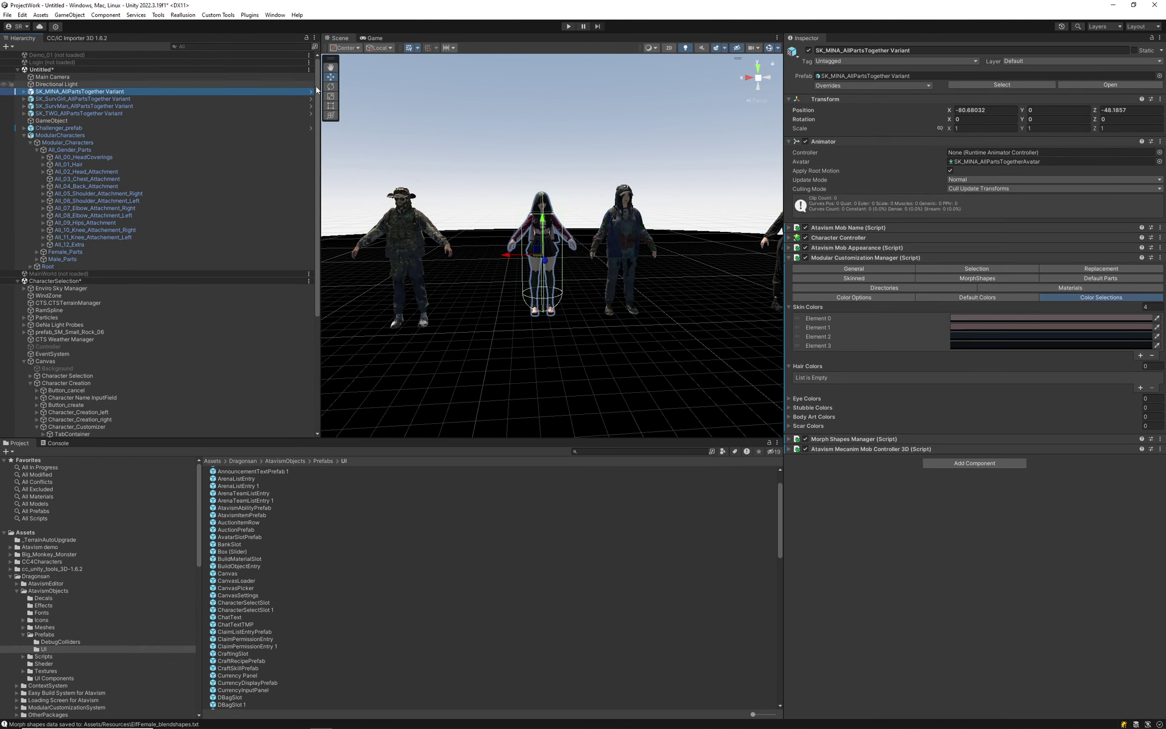